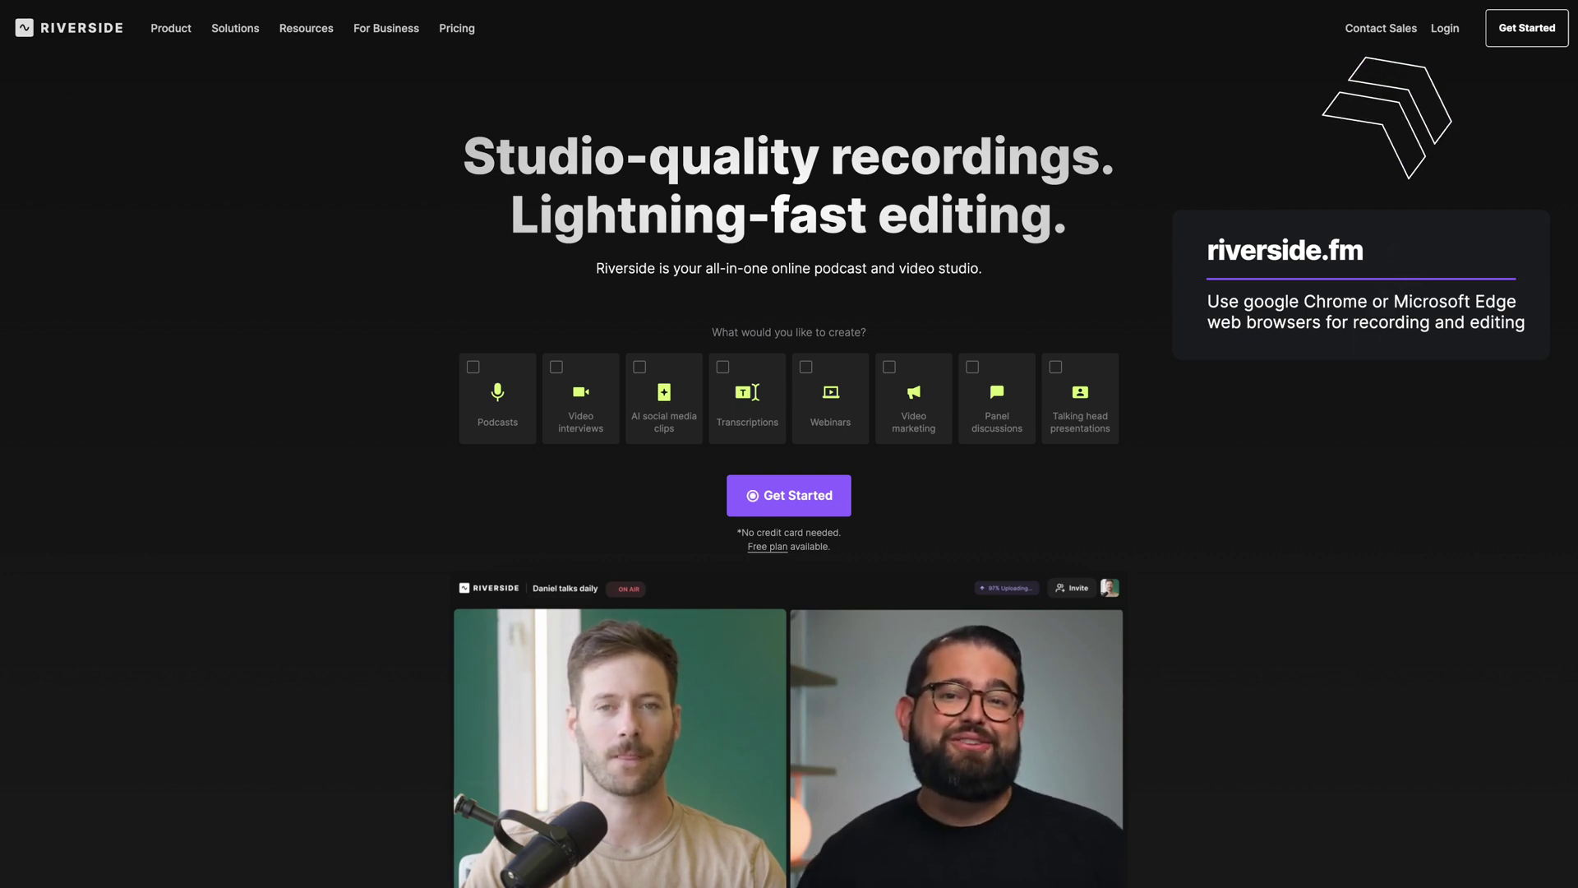
# Step: Log in to Riverside and reach the Primary Tech studio dashboard
pyautogui.click(1441, 29)
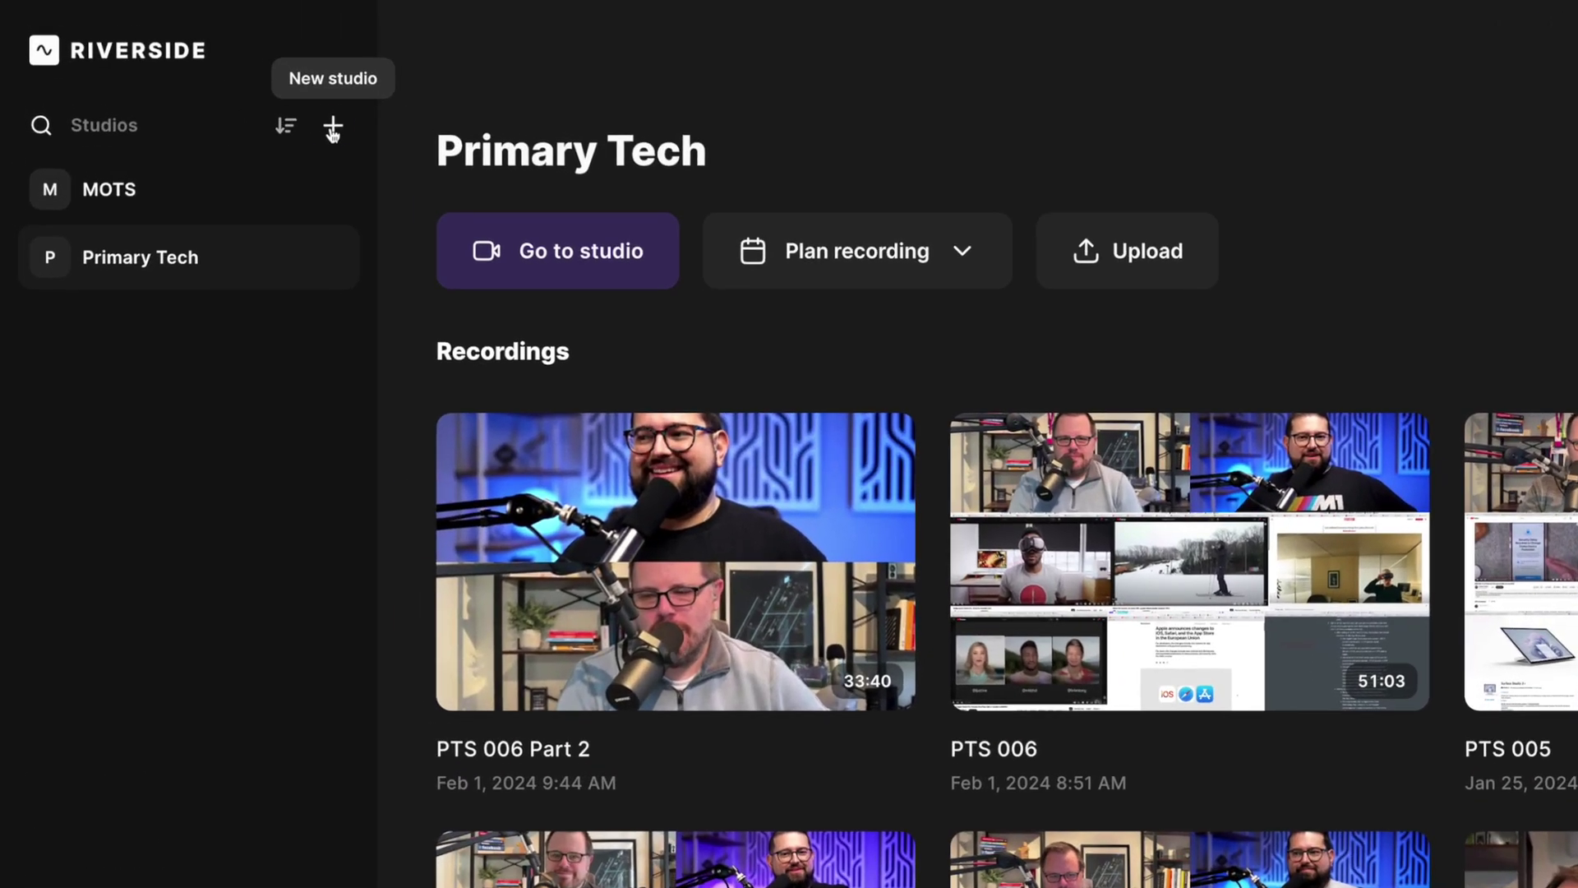
pyautogui.click(333, 129)
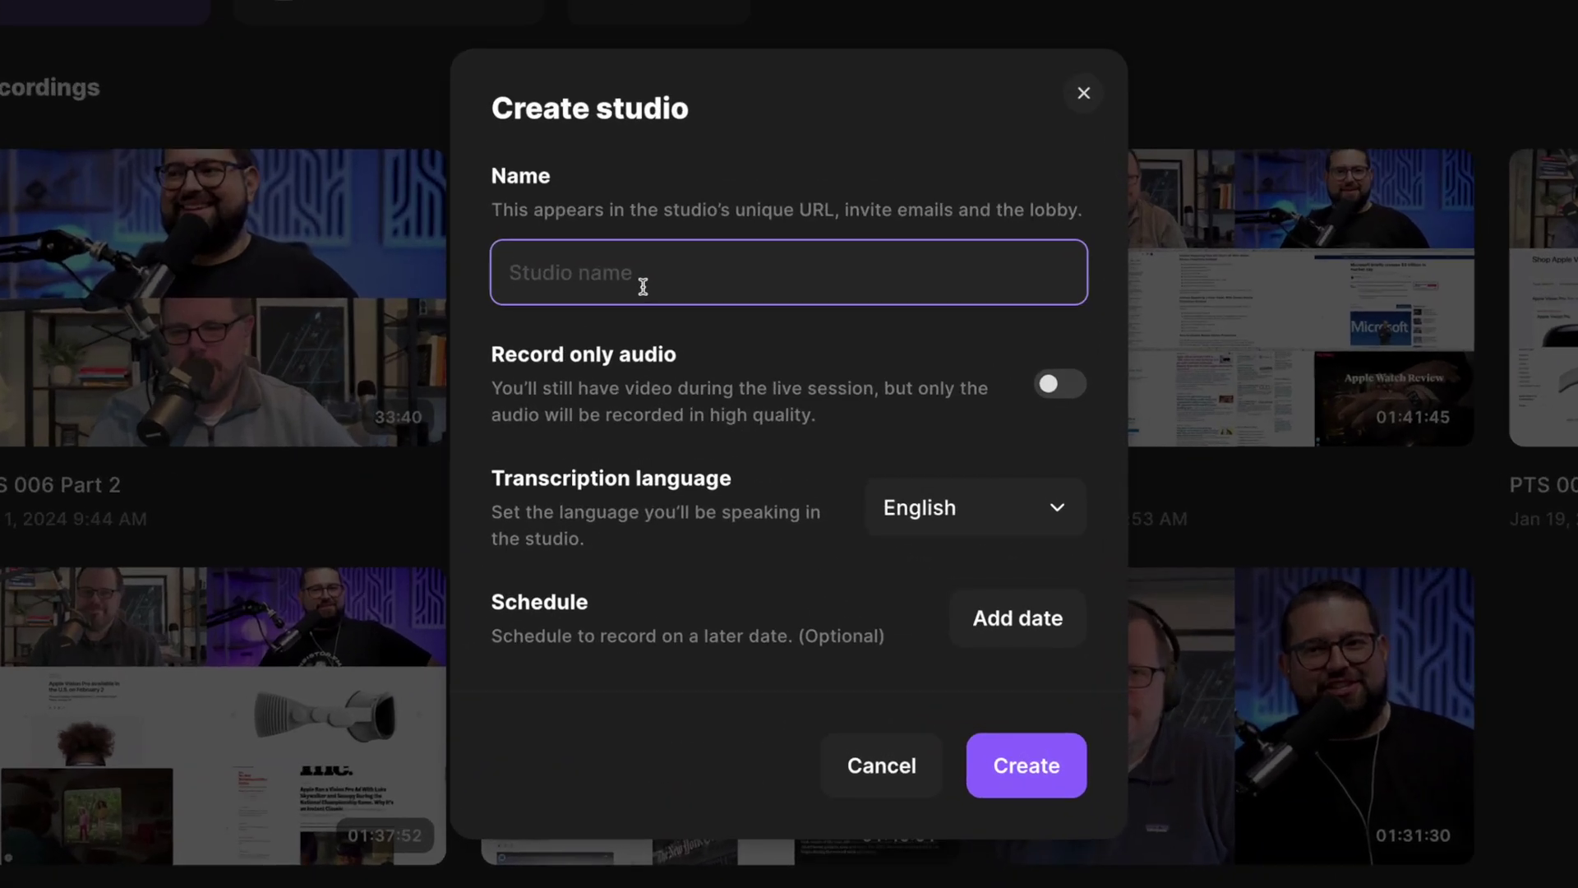
# Step: Create a studio named 'My New Podcast' with English as the transcription language
pyautogui.write('My New Podcast')
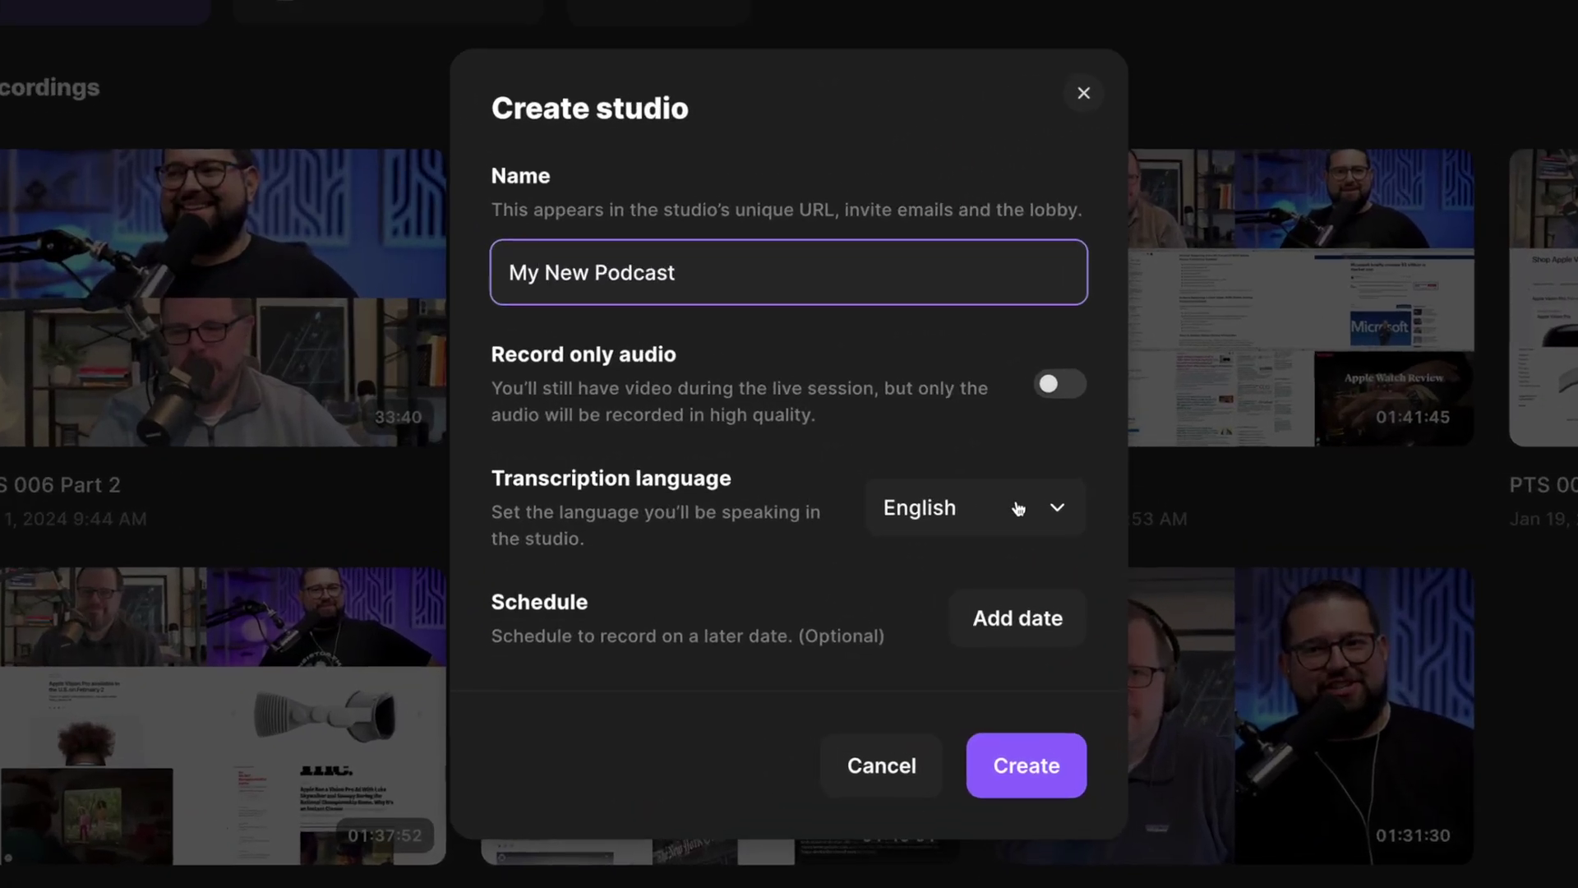
pyautogui.click(1018, 508)
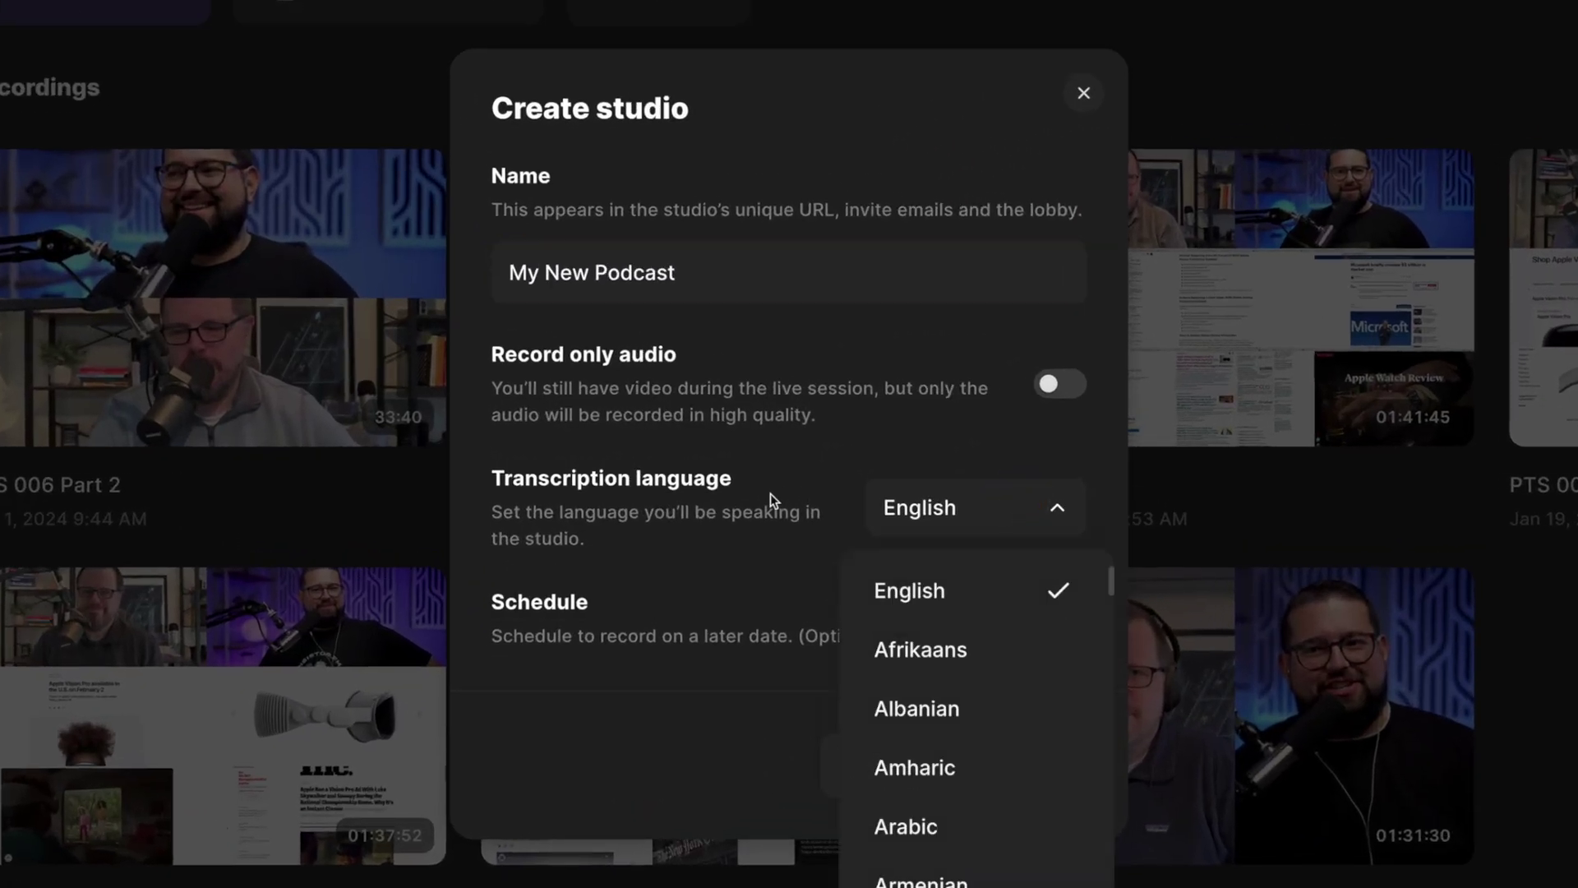
pyautogui.click(886, 436)
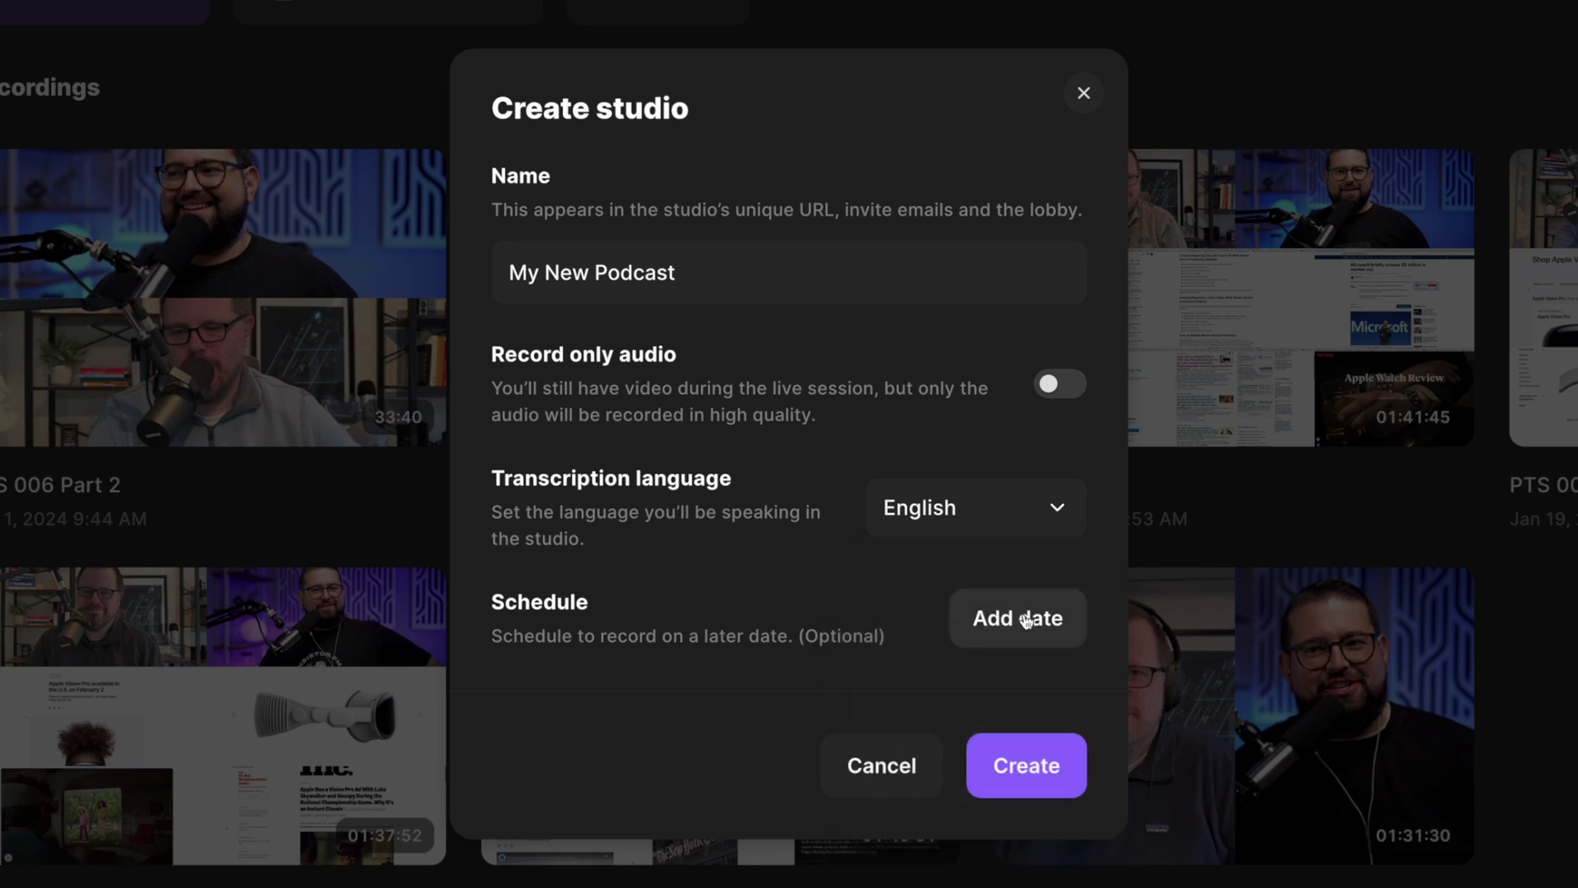
pyautogui.click(1050, 760)
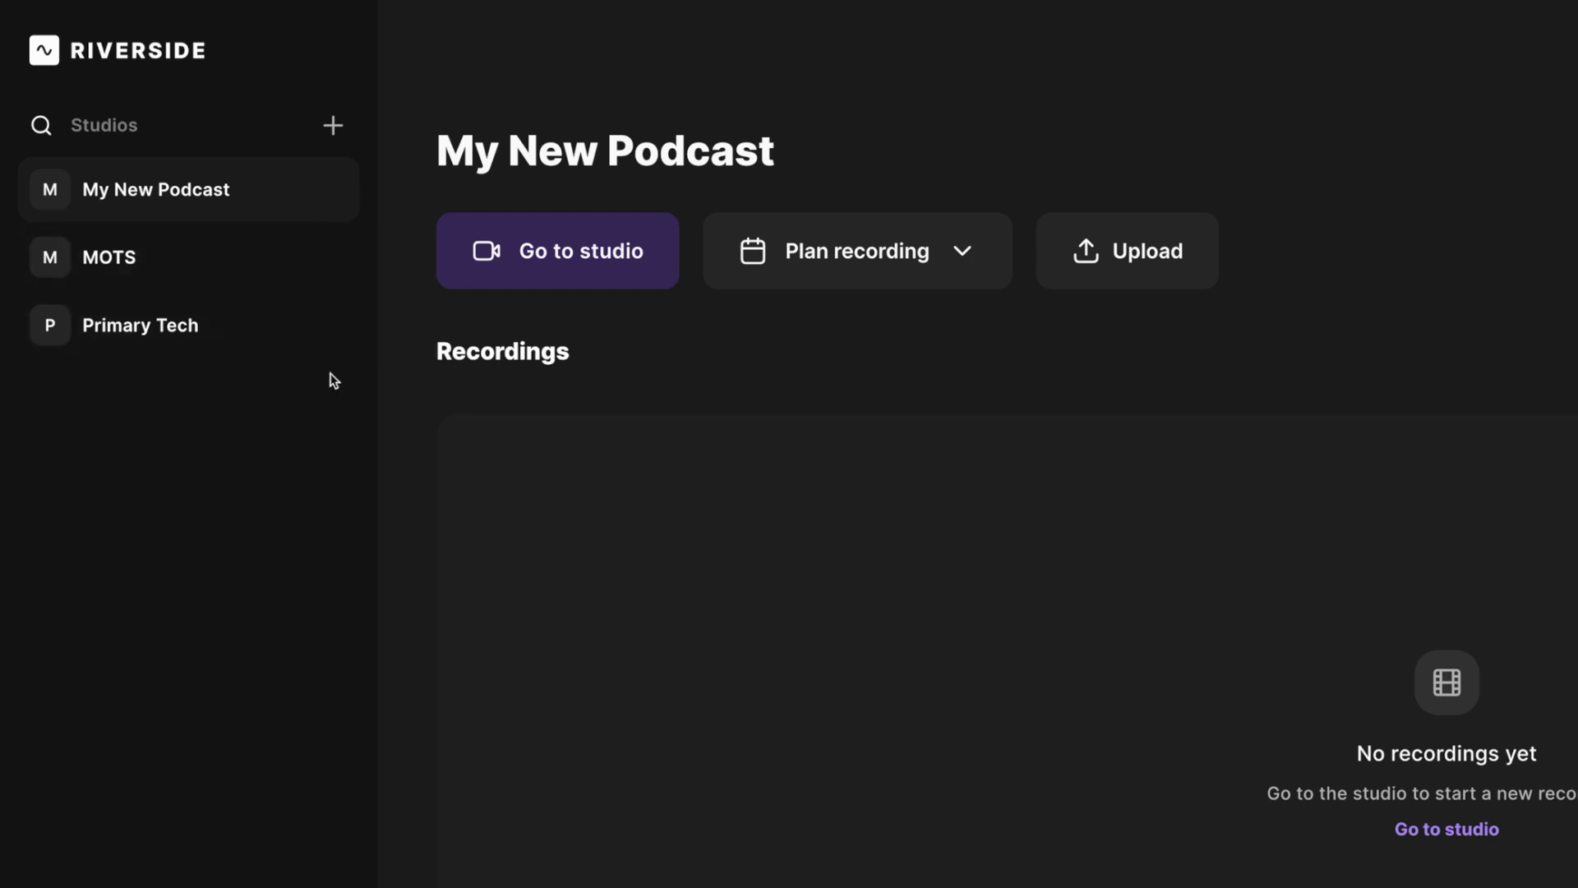
# Step: Search studios for 'primary', clear the search, and re-sort the list oldest then newest
pyautogui.click(151, 124)
pyautogui.write('primary')
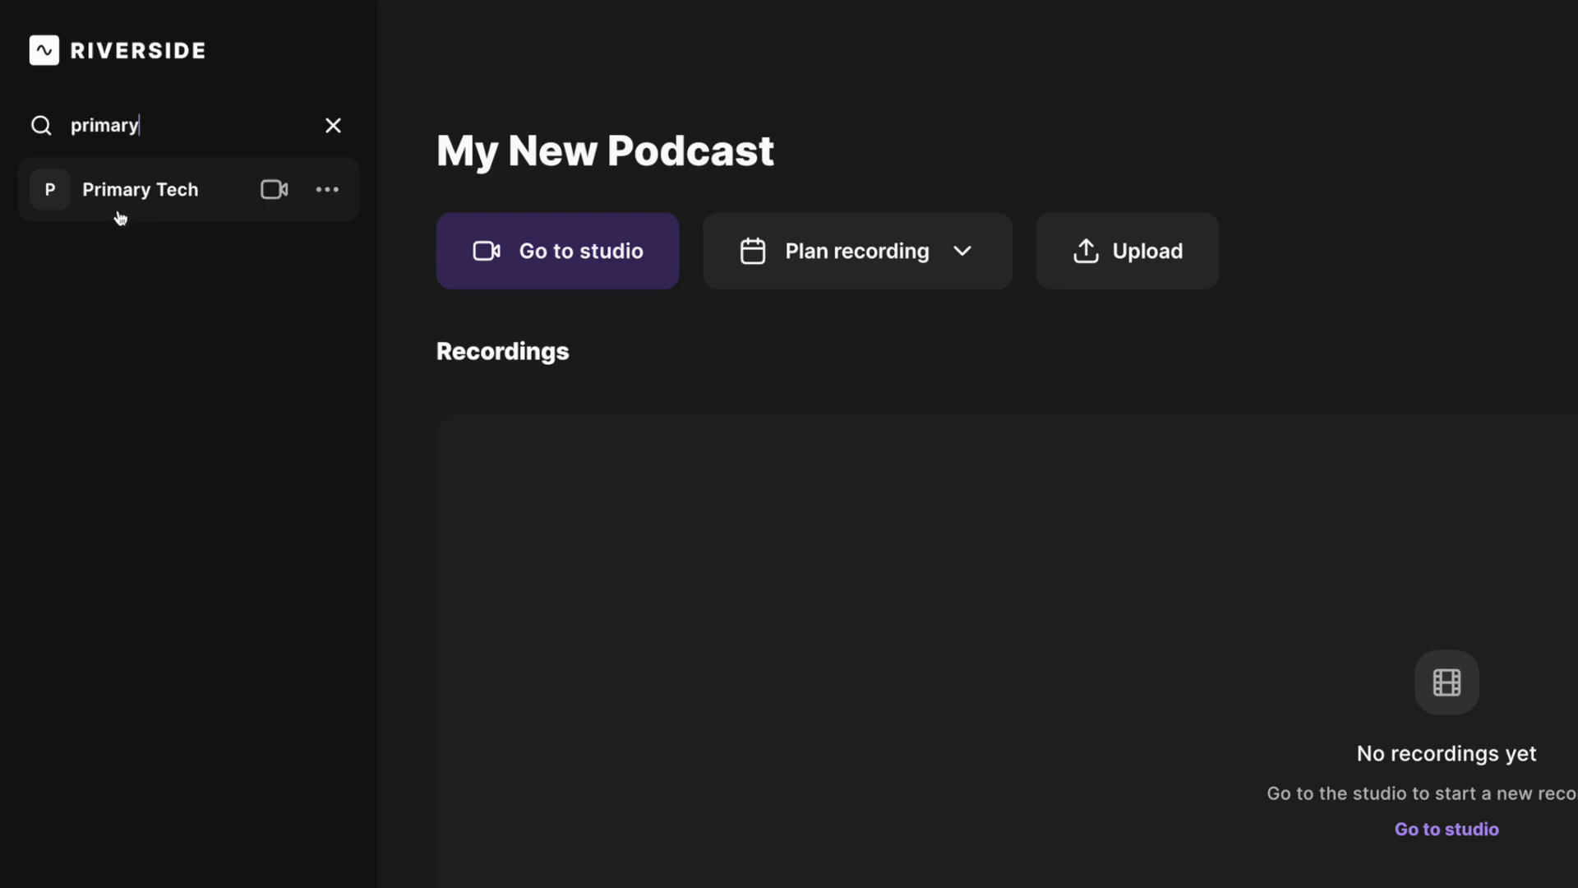
pyautogui.click(332, 124)
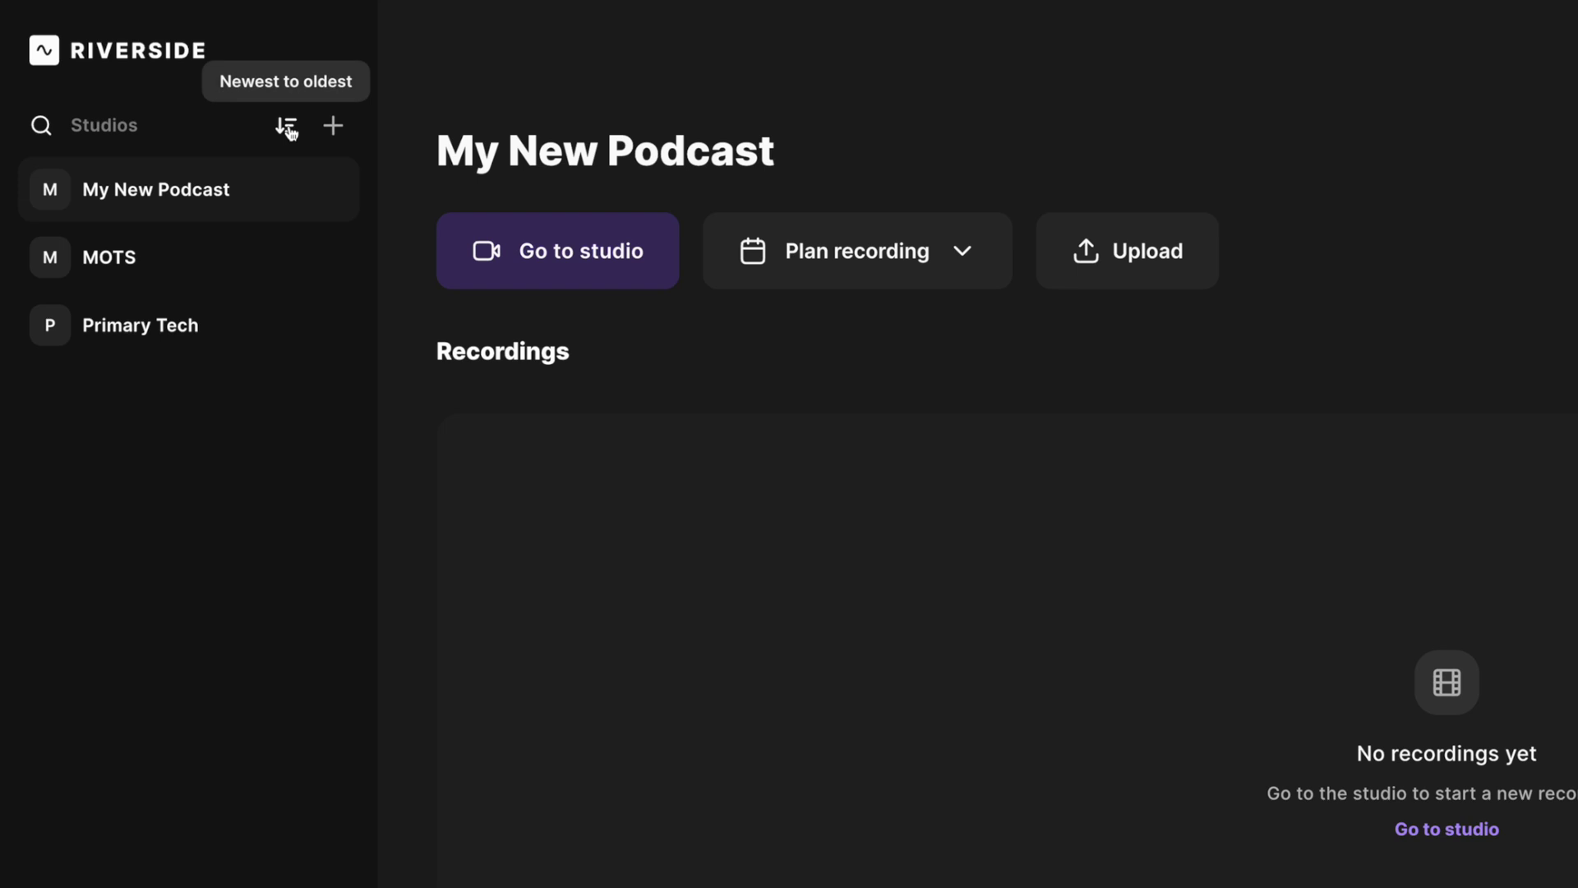
pyautogui.click(290, 128)
pyautogui.click(287, 127)
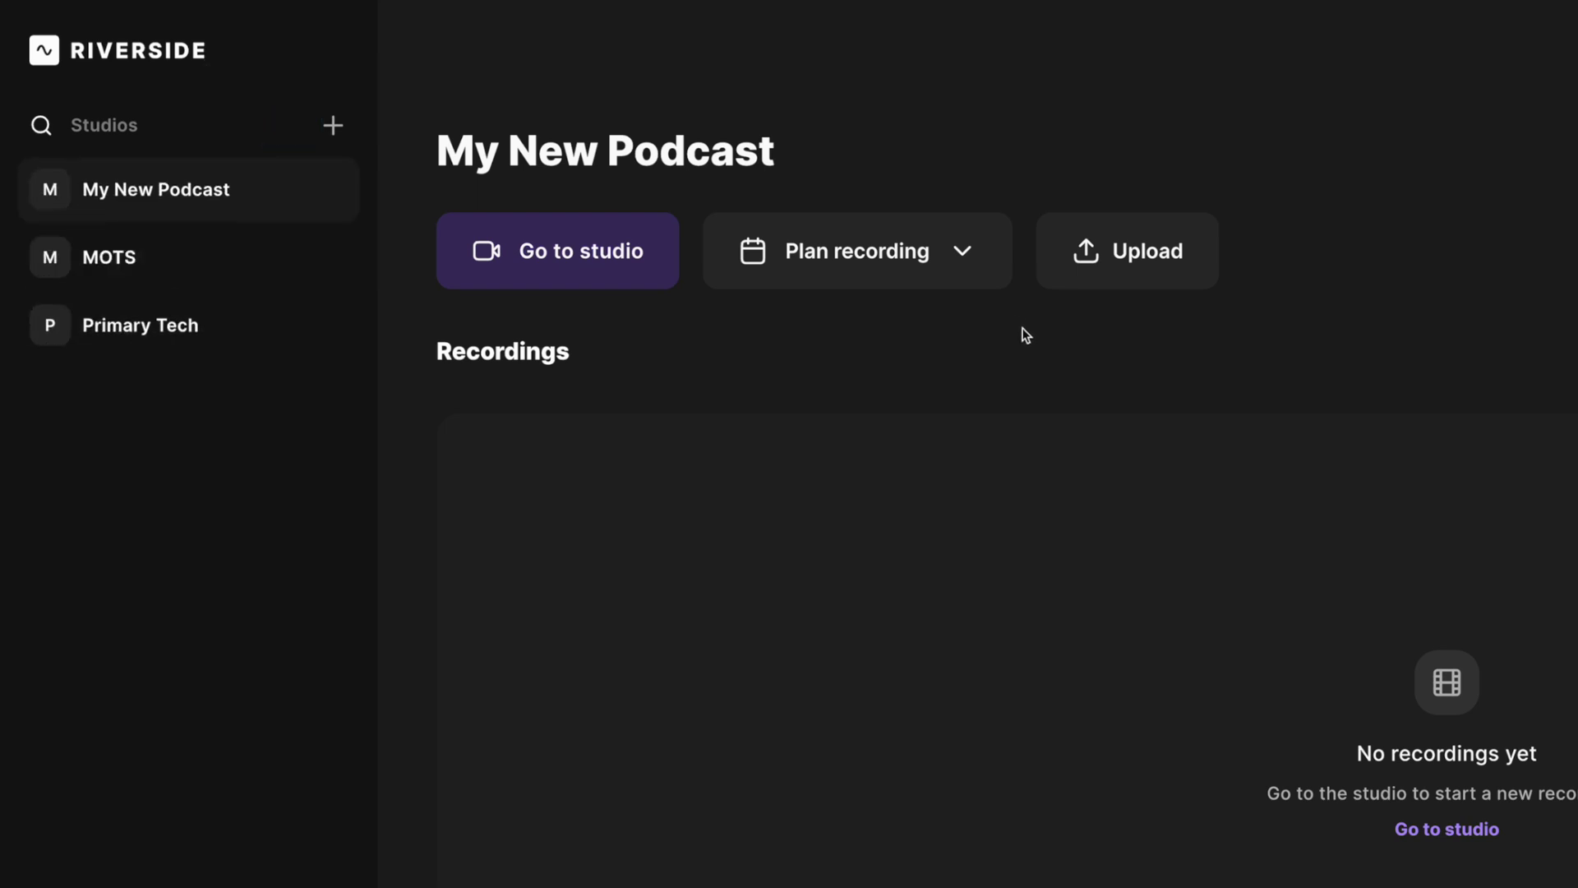
# Step: Schedule a recording for February 8 at 9:16 AM Eastern Time
pyautogui.click(942, 260)
pyautogui.click(922, 421)
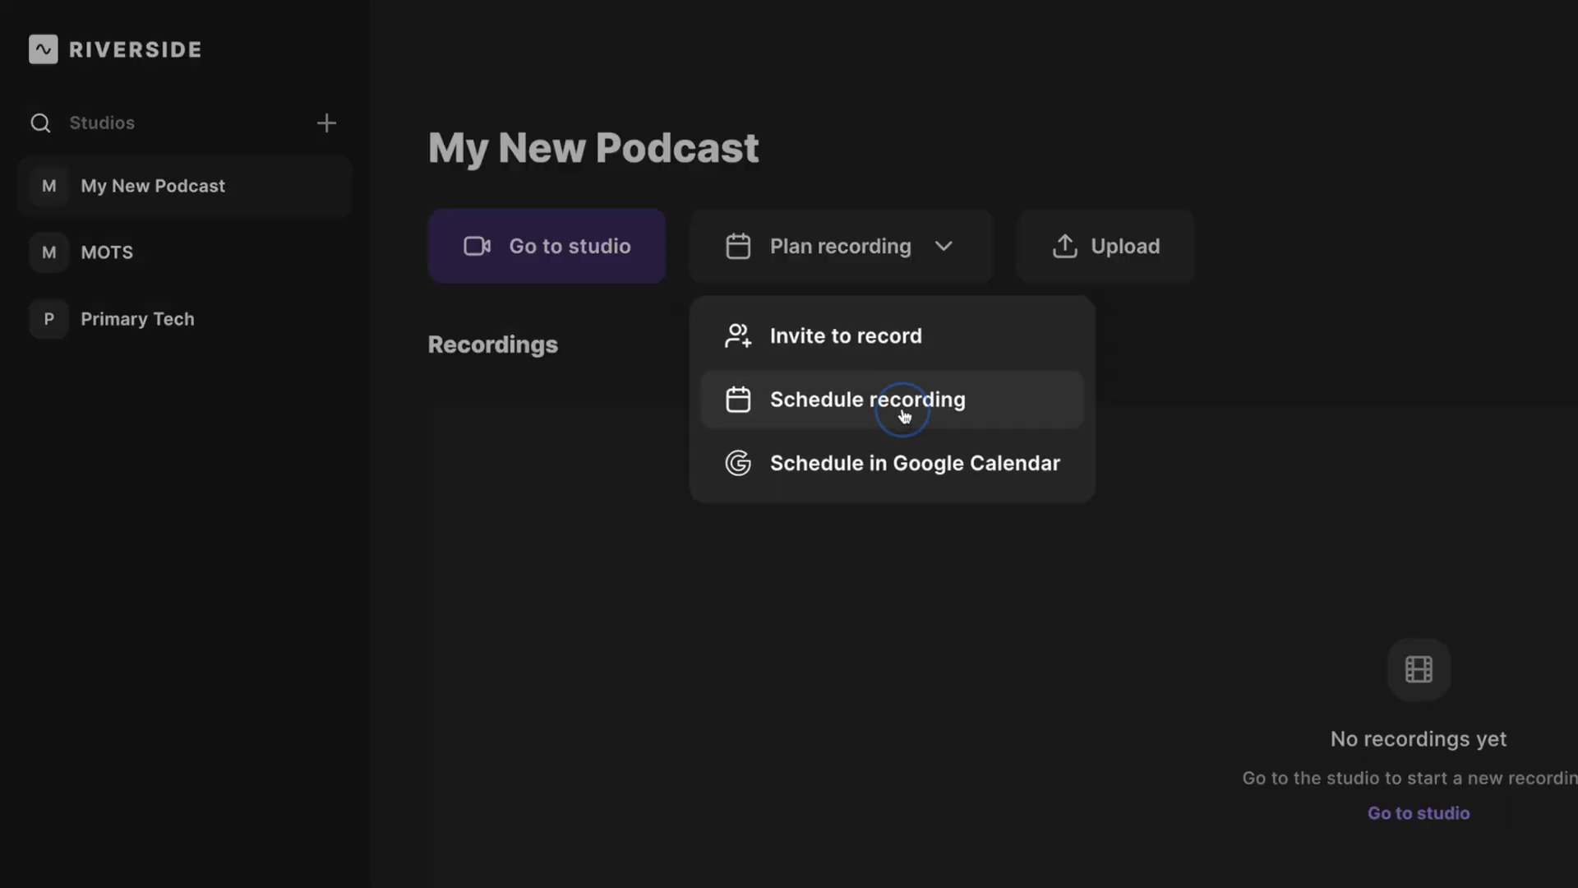
pyautogui.click(732, 360)
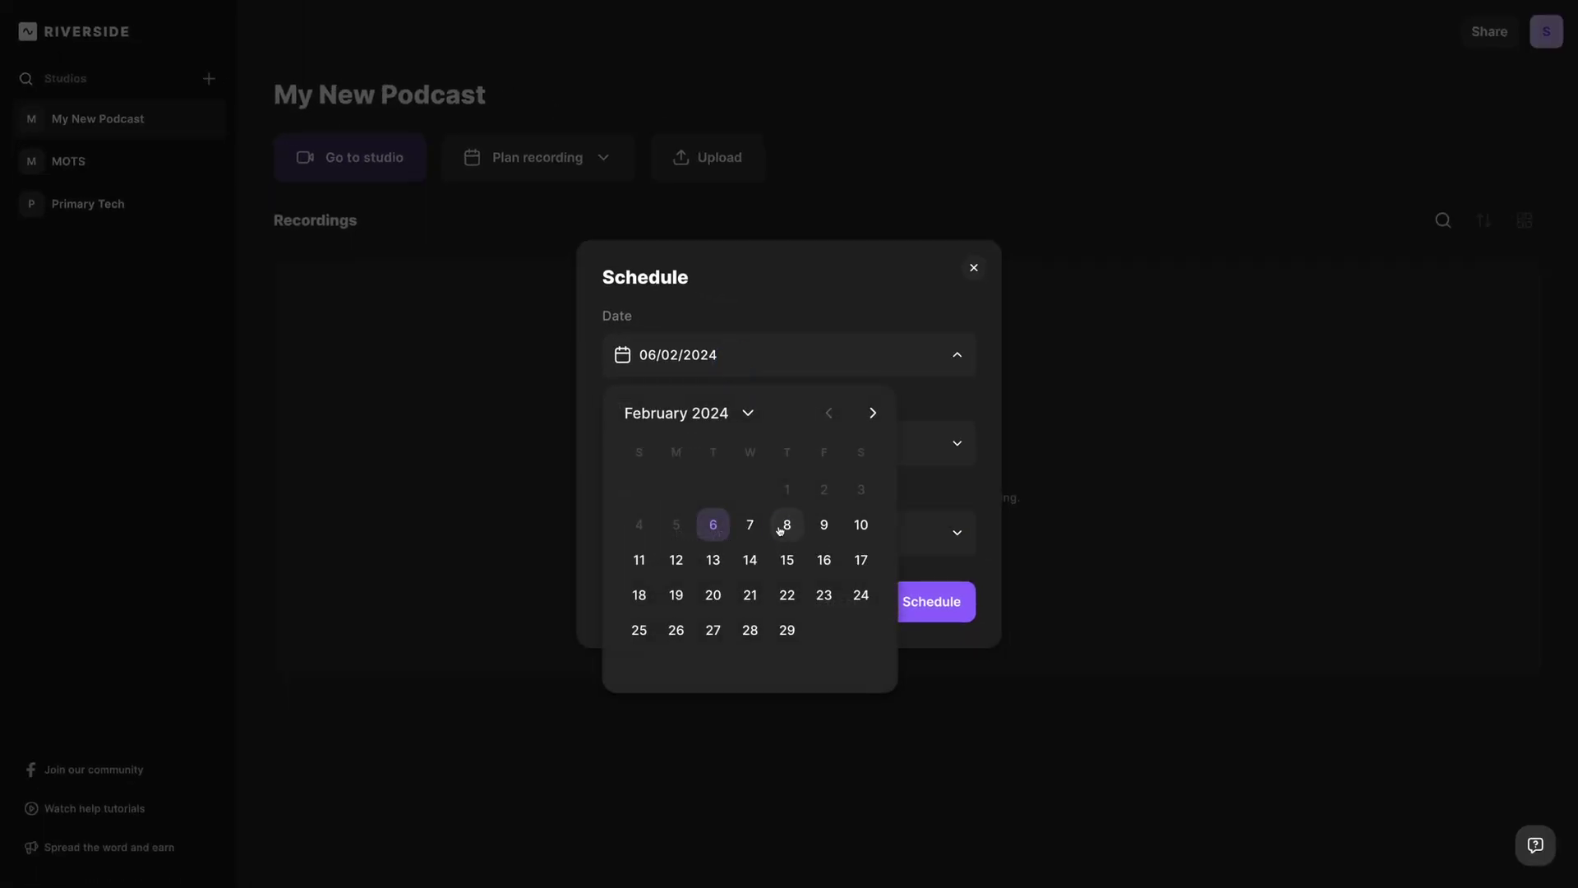
pyautogui.click(783, 526)
pyautogui.click(820, 537)
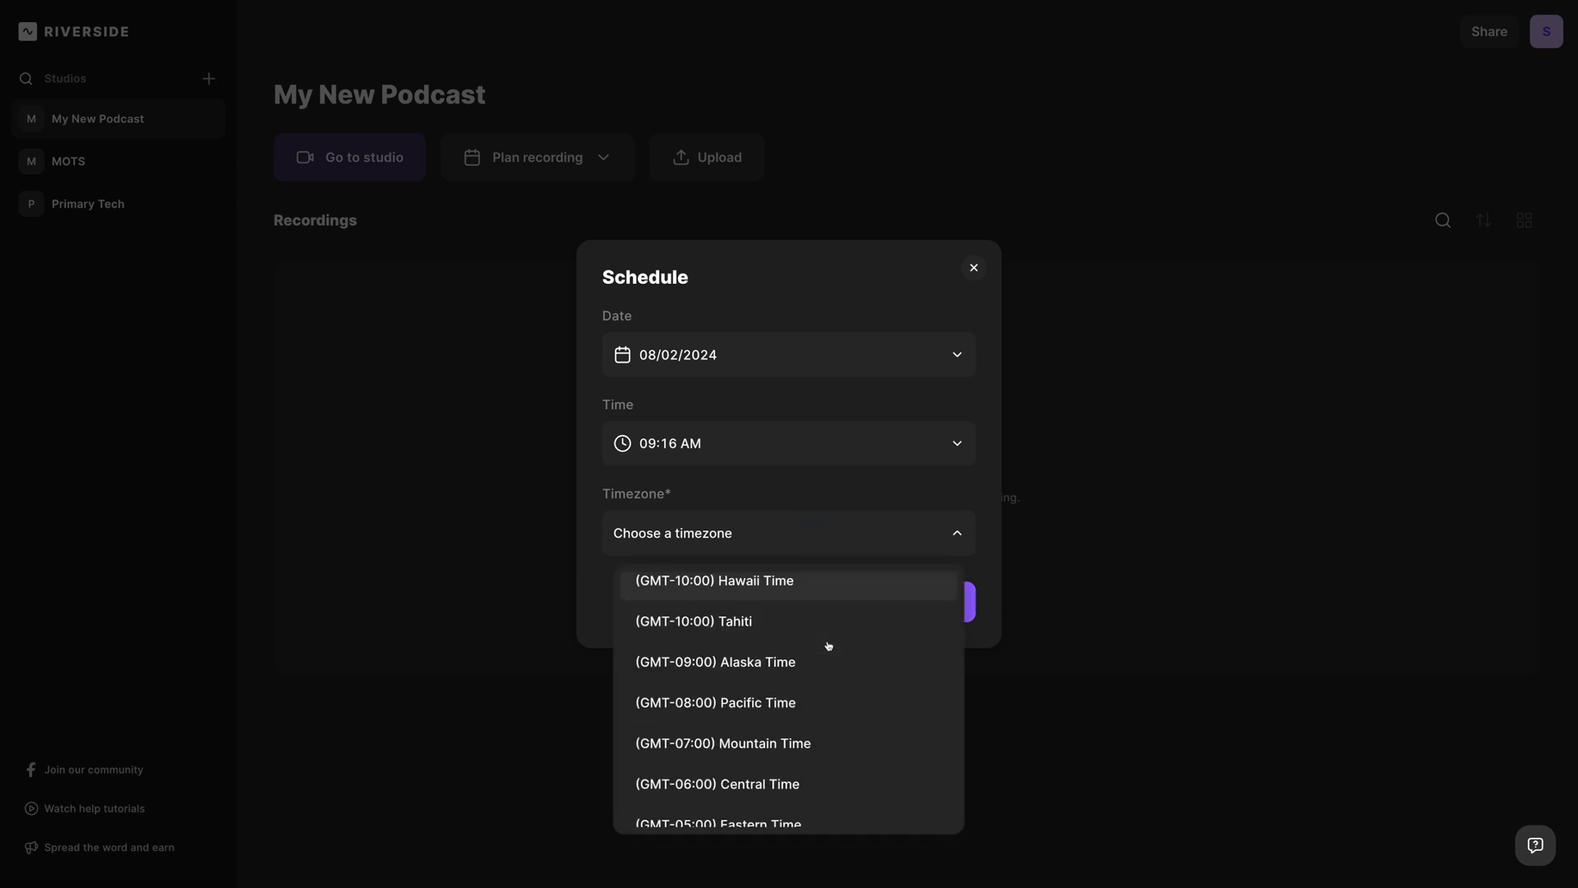
pyautogui.click(828, 633)
pyautogui.click(951, 606)
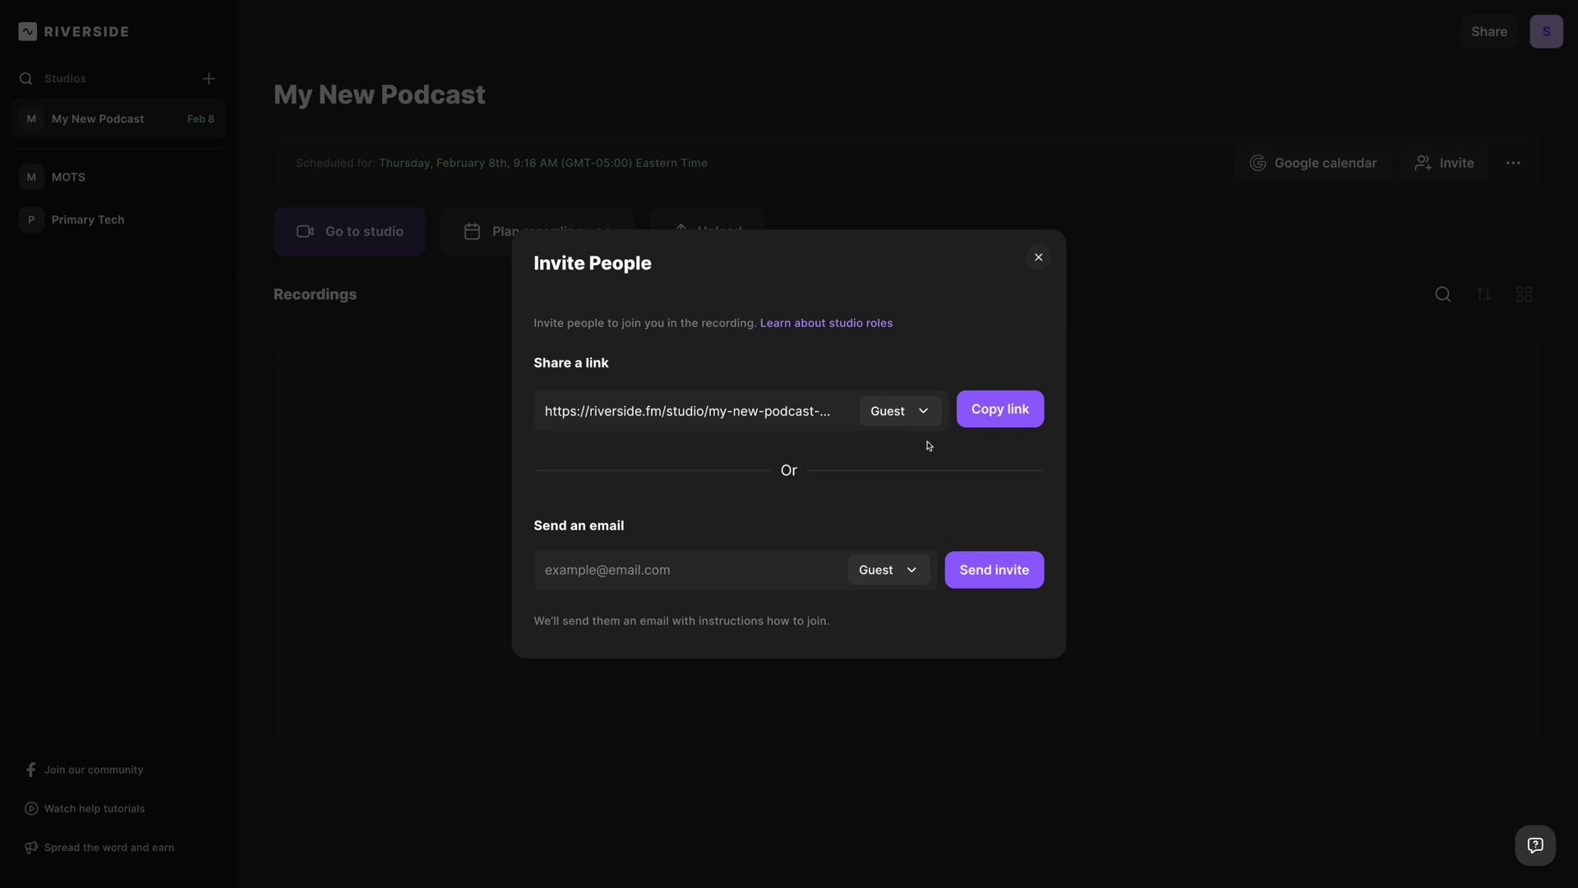
# Step: Try the Audience invite role, switch back to Guest, and copy the invite link
pyautogui.click(920, 418)
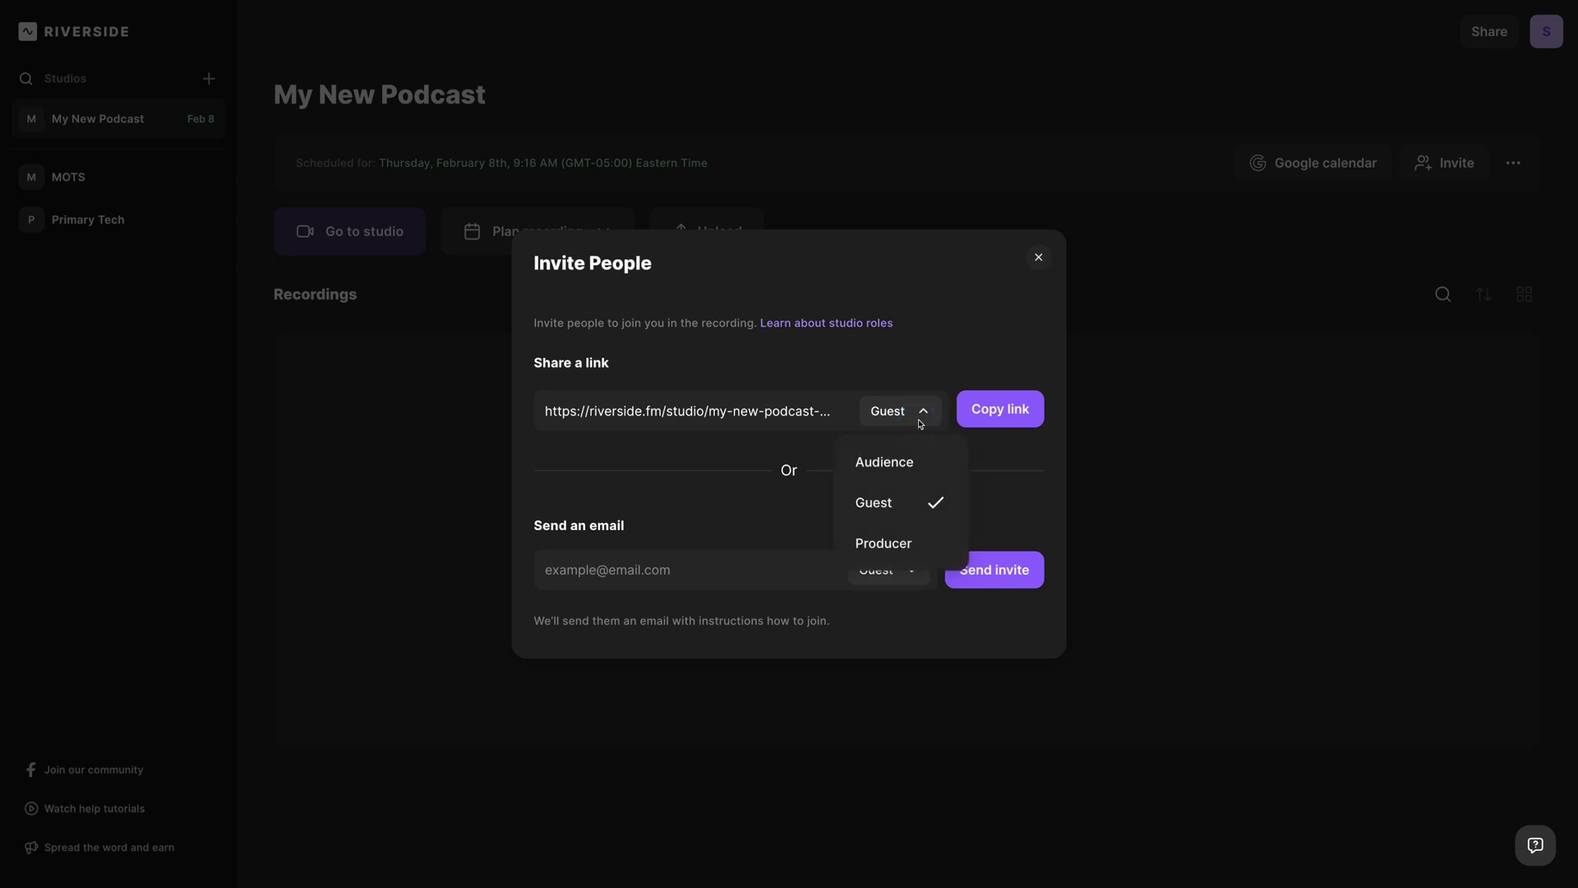
pyautogui.click(912, 464)
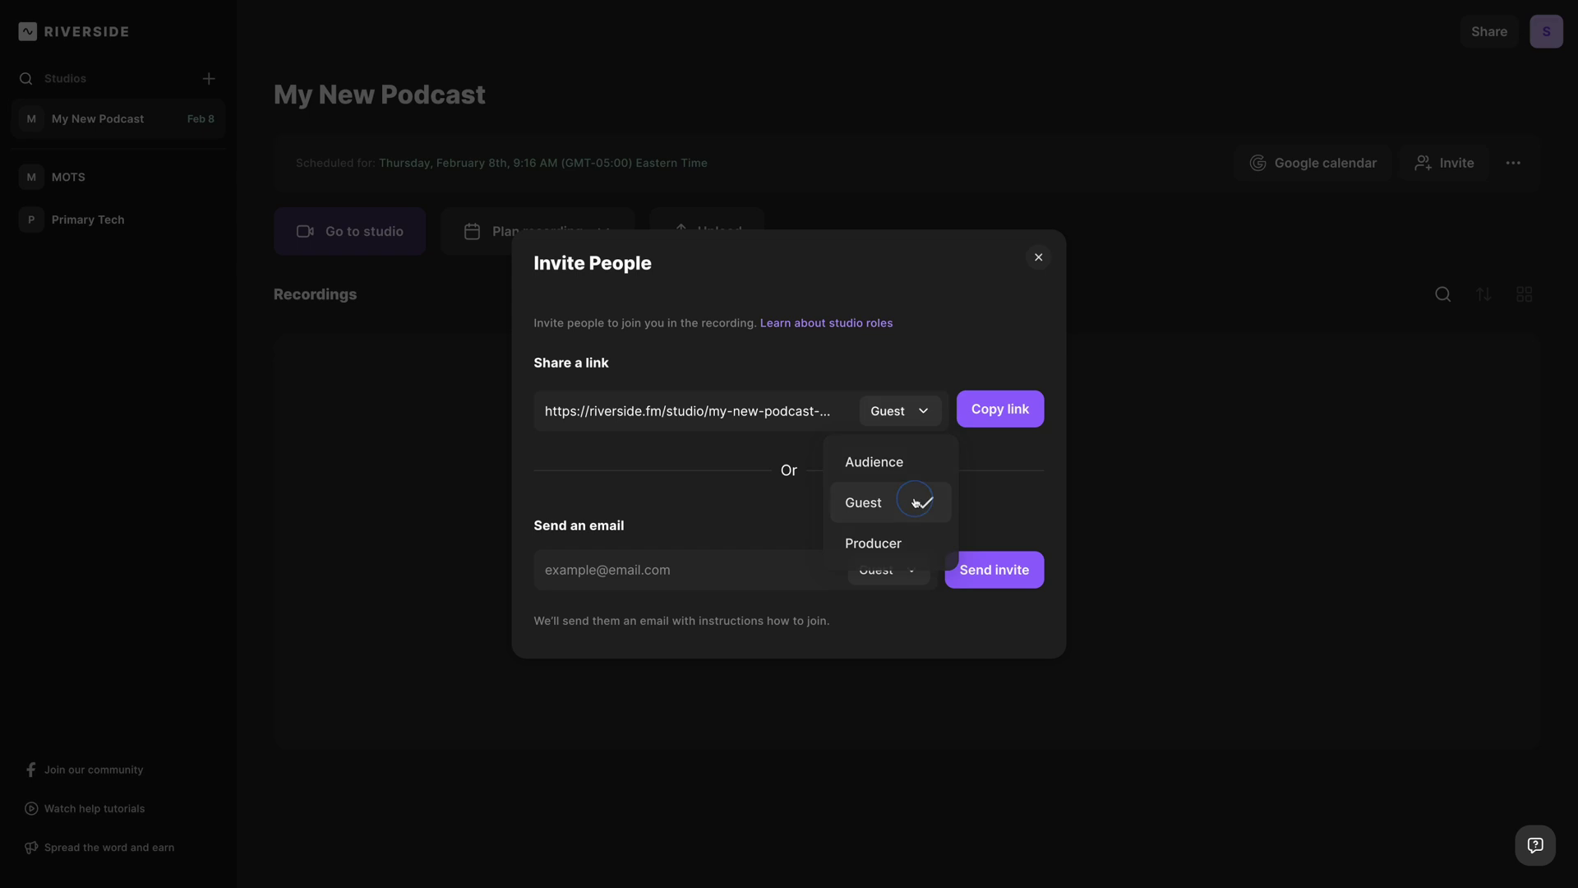
pyautogui.click(915, 501)
pyautogui.click(991, 416)
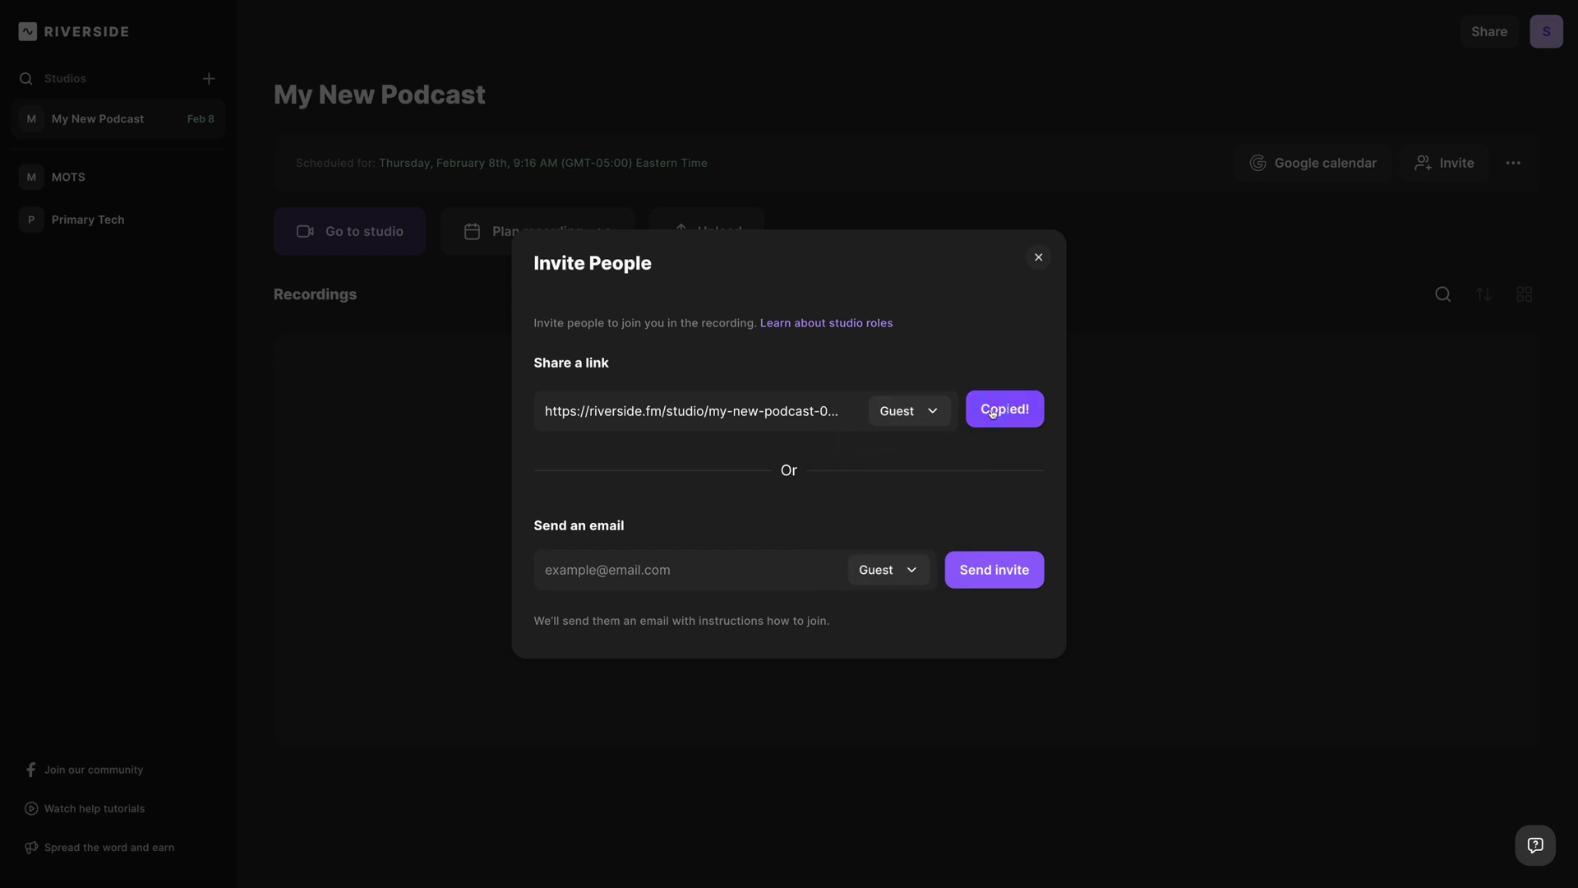
# Step: Try the Producer role, return to Guest, copy the link again, and close the invitation
pyautogui.click(932, 411)
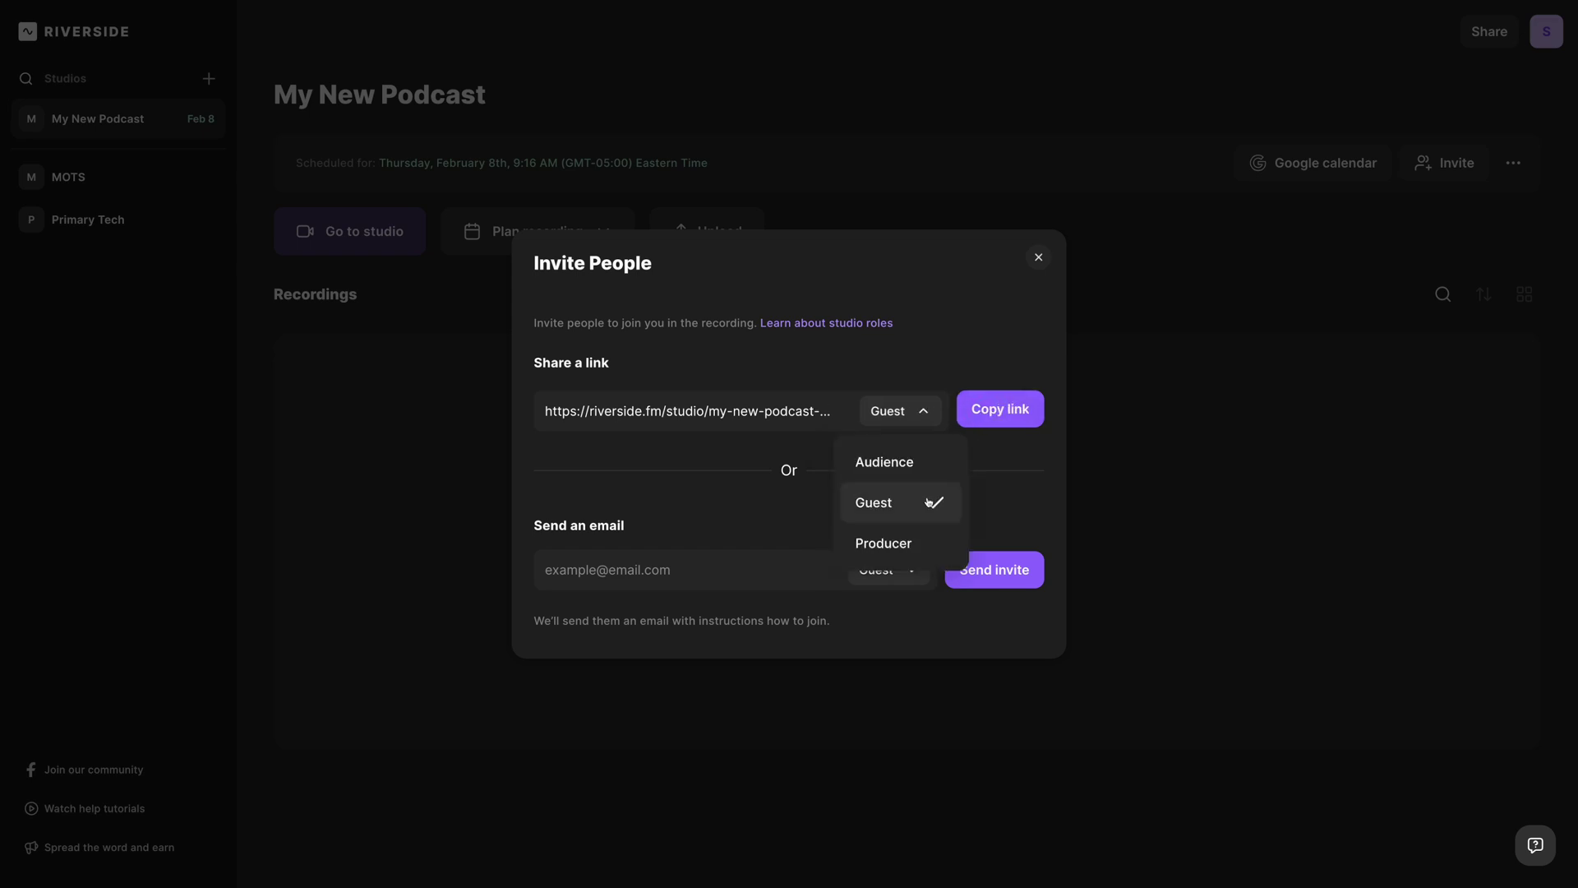
pyautogui.click(900, 546)
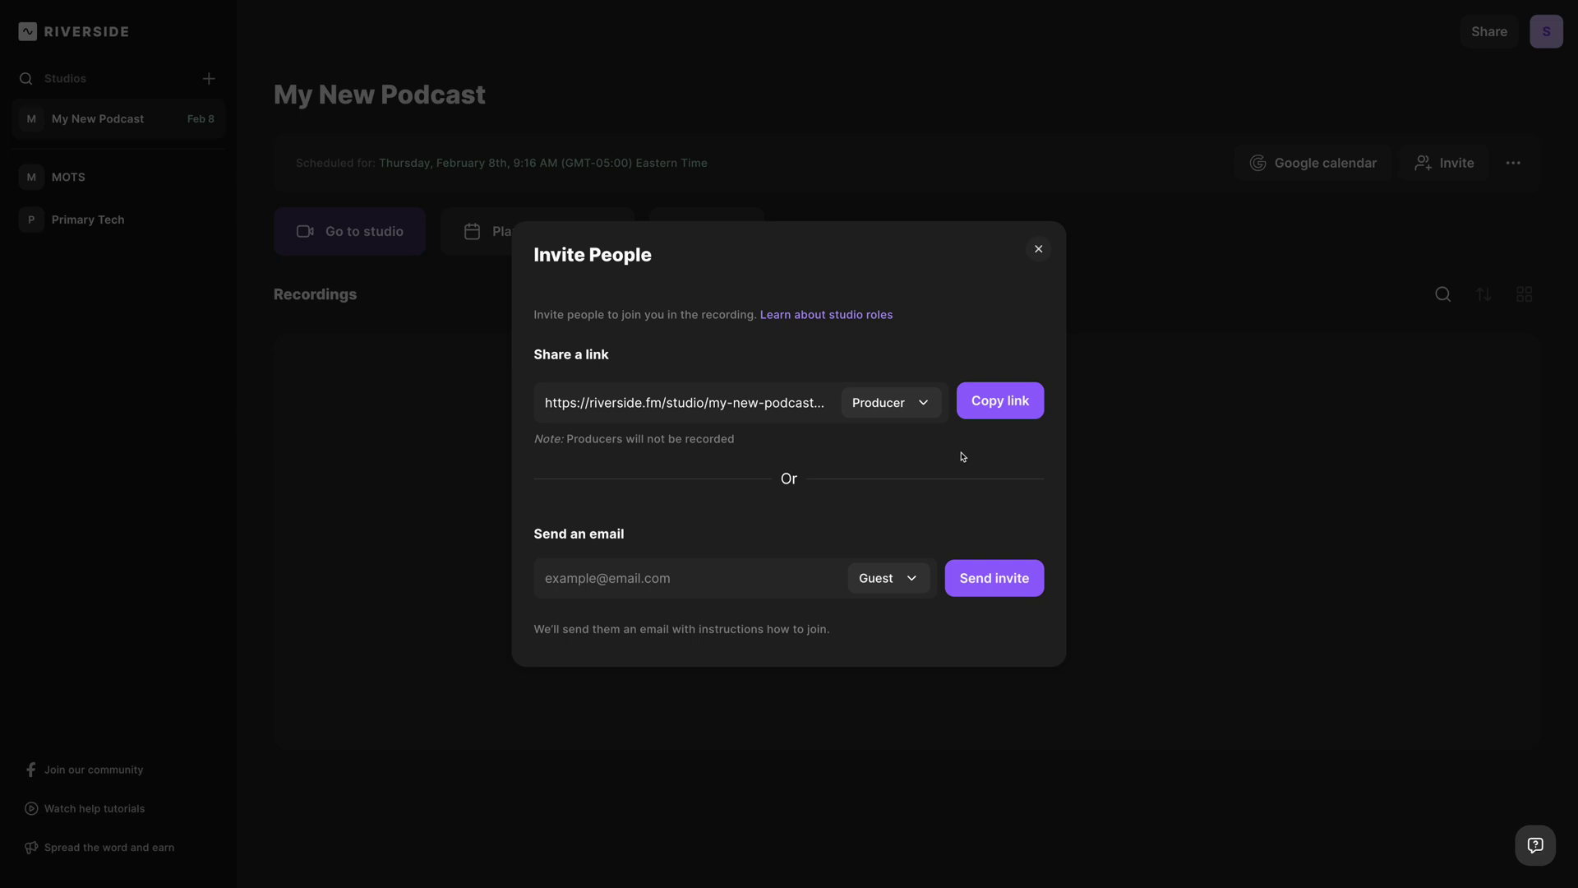
pyautogui.click(891, 402)
pyautogui.click(874, 495)
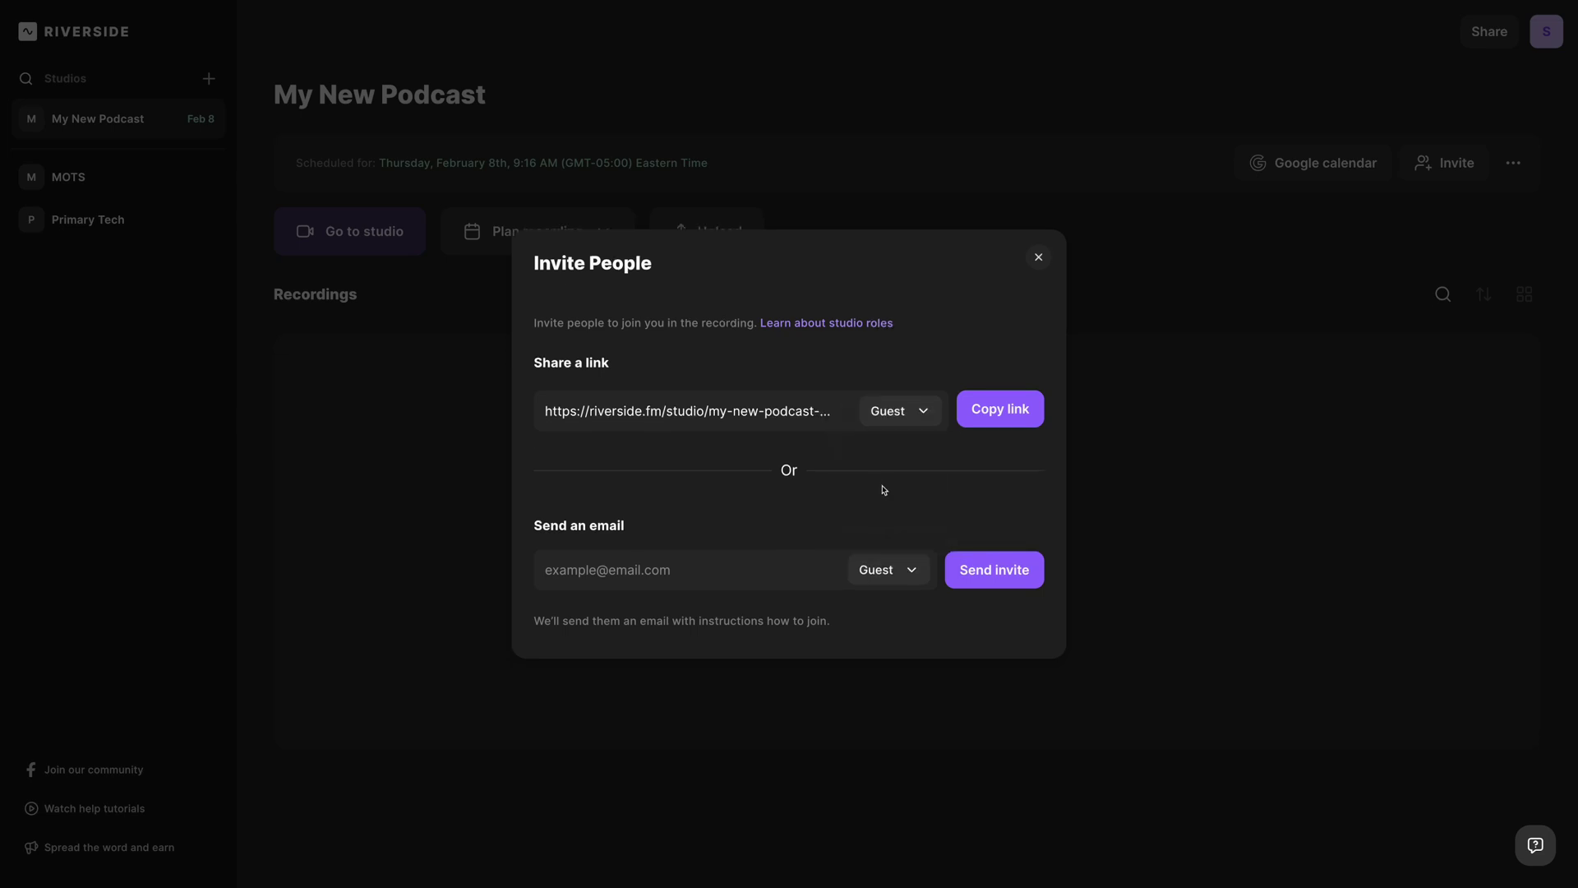
pyautogui.click(1002, 403)
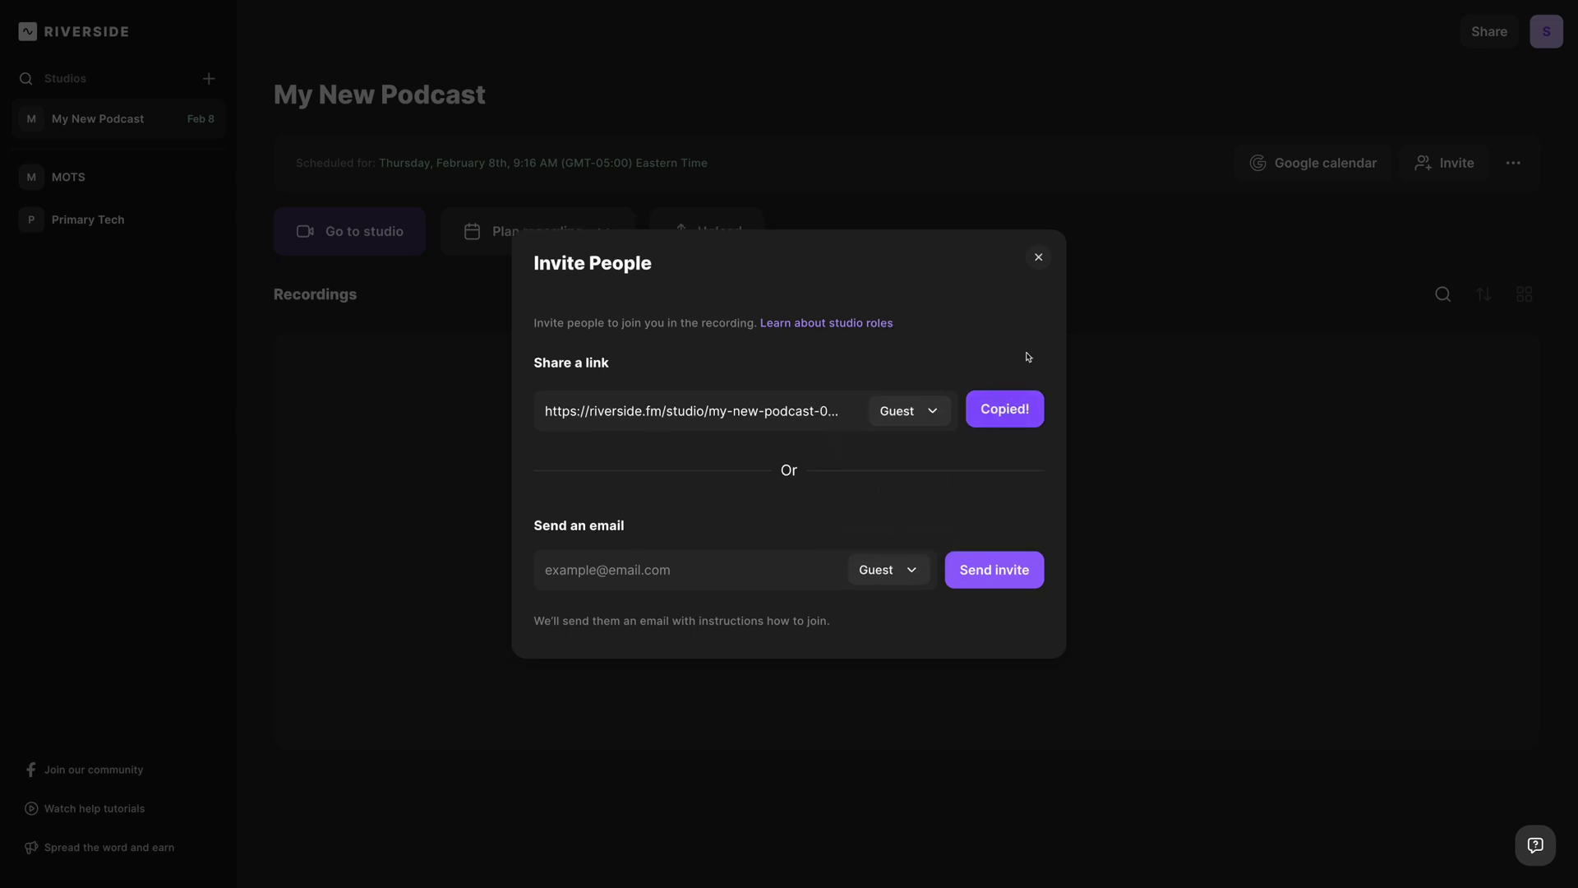
pyautogui.click(1039, 257)
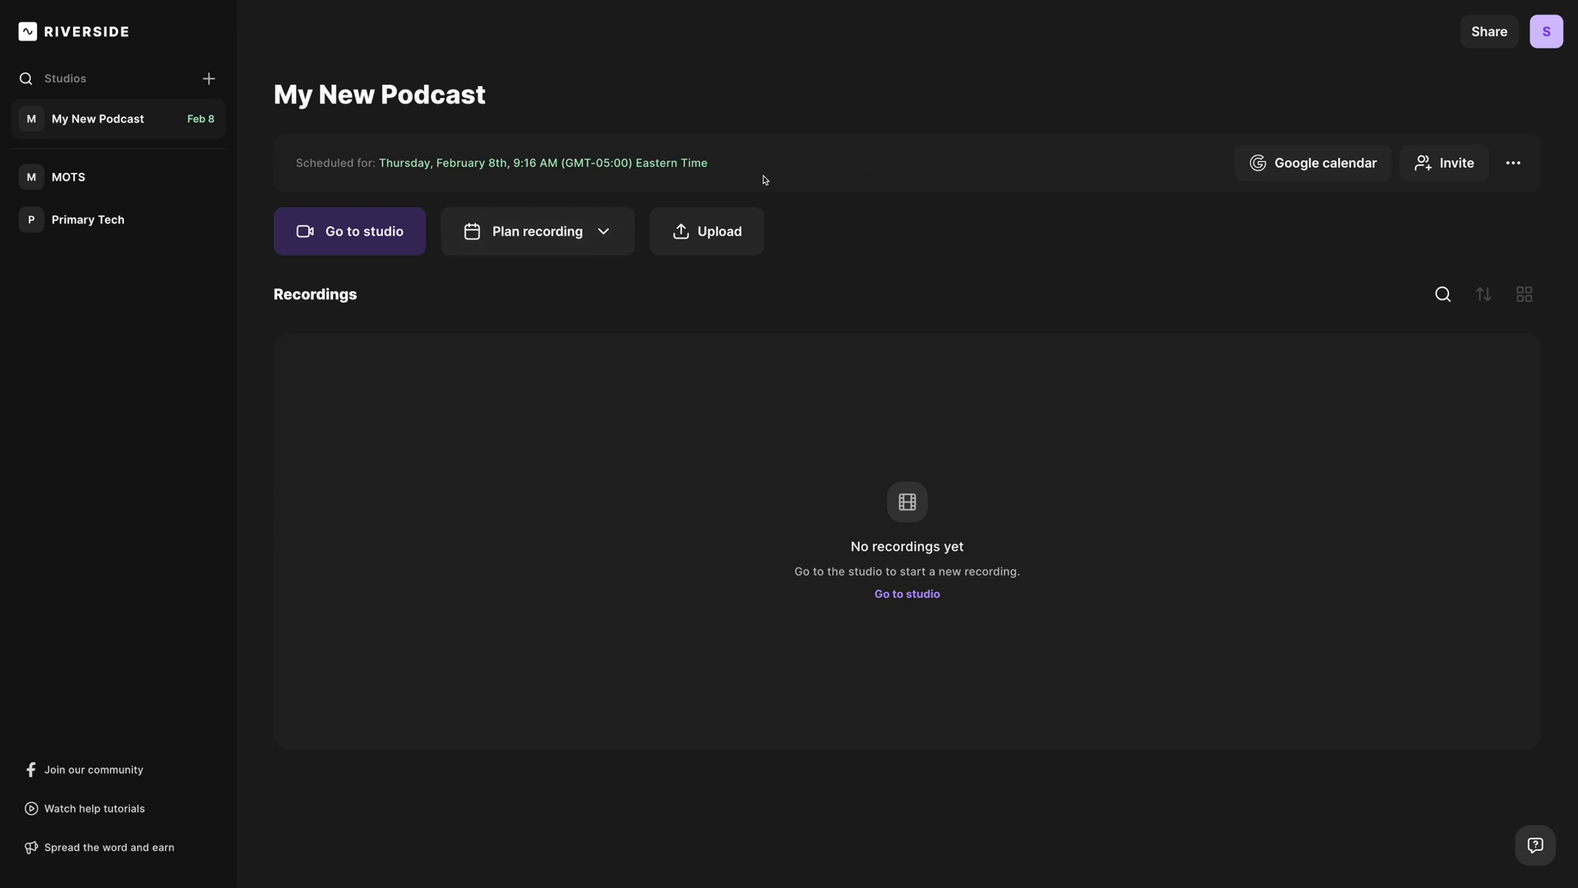
# Step: Remove the scheduled February 8th recording and confirm the removal
pyautogui.moveTo(161, 123)
pyautogui.click(1513, 163)
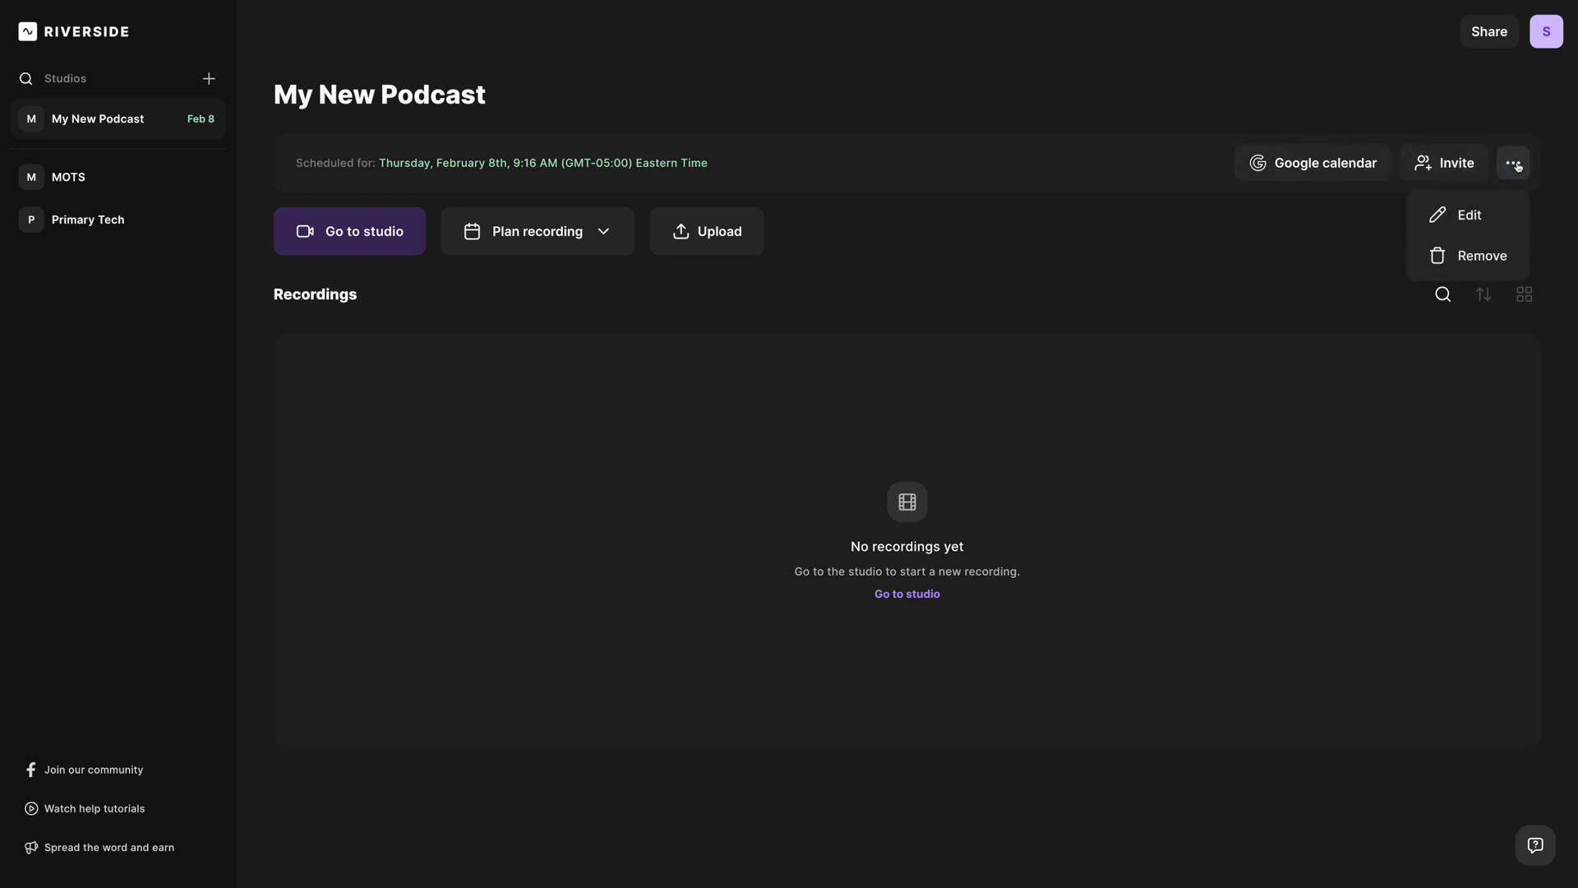
pyautogui.click(1488, 268)
pyautogui.click(939, 482)
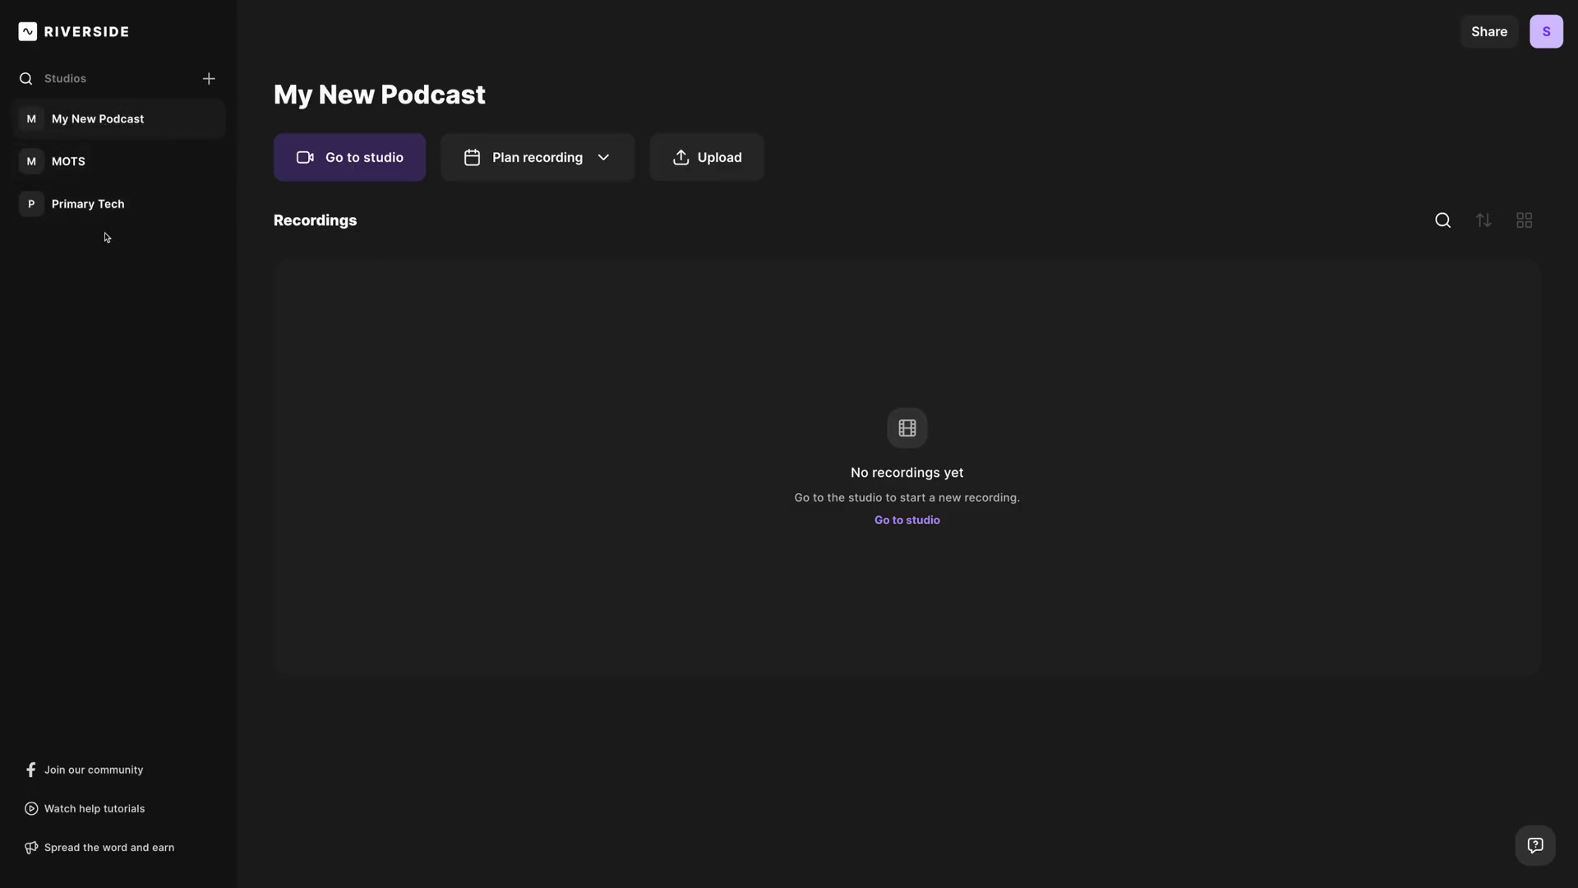
# Step: Copy the guest invite link from Plan recording > Invite to record and close the dialog
pyautogui.click(607, 165)
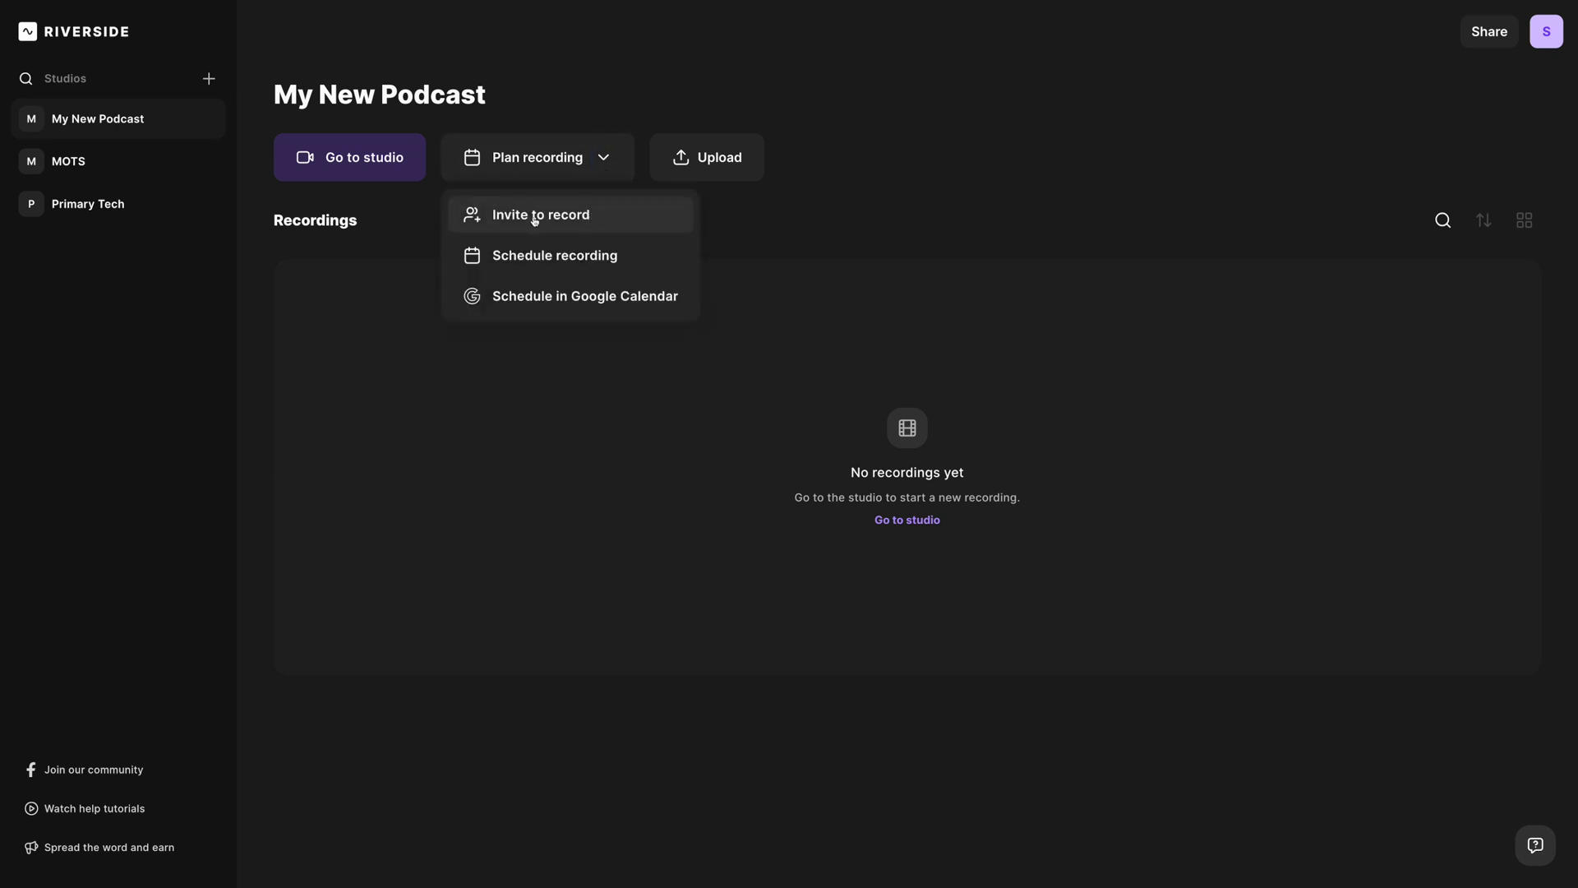
pyautogui.click(563, 223)
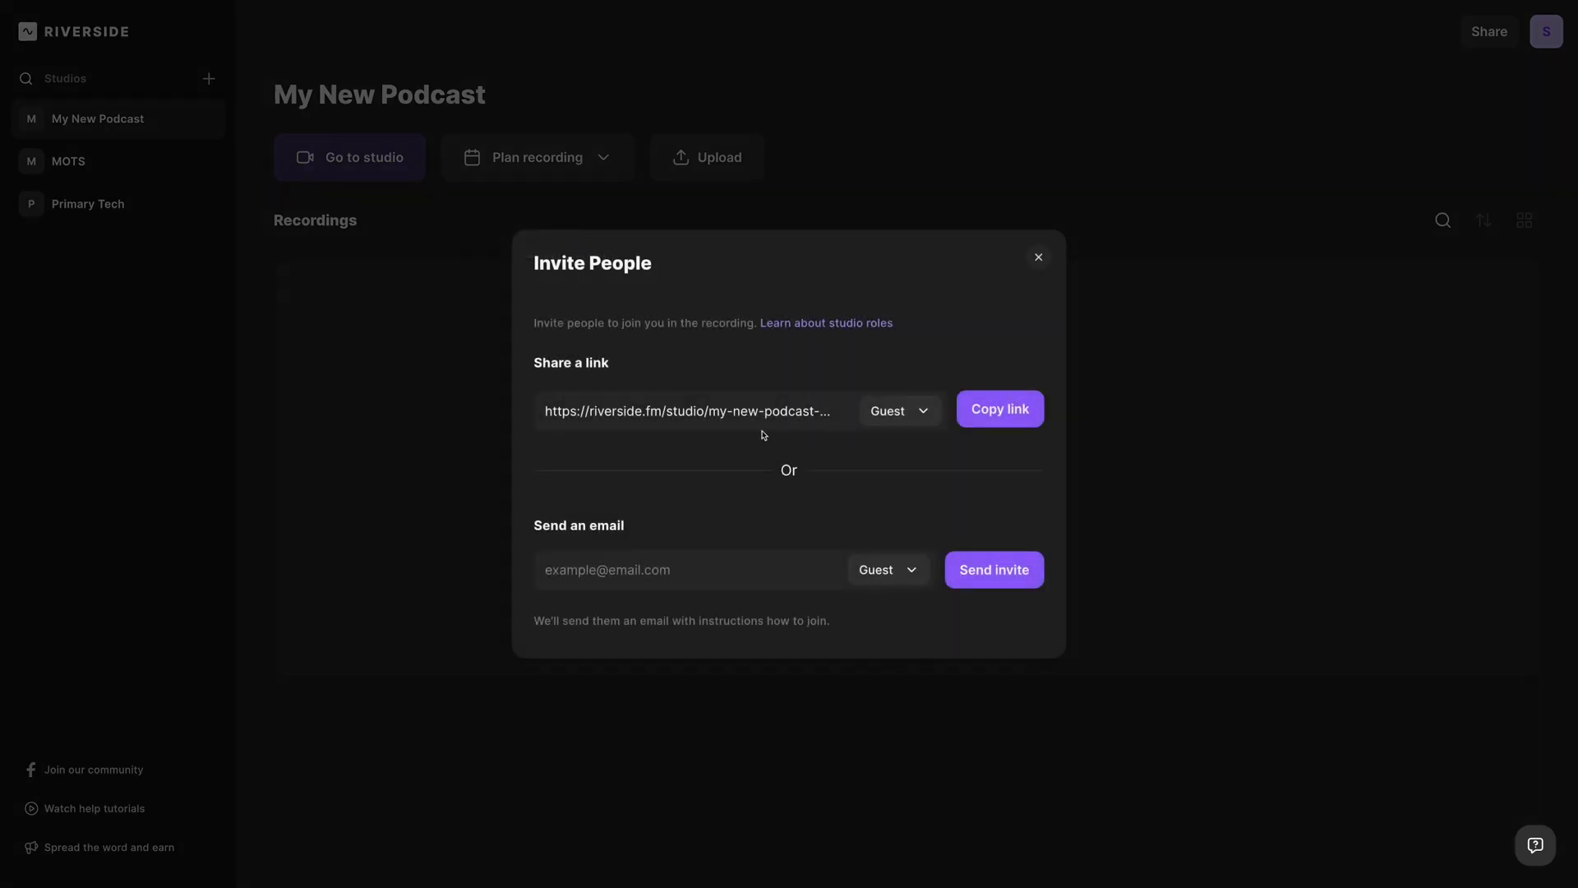
pyautogui.click(993, 419)
pyautogui.click(1038, 257)
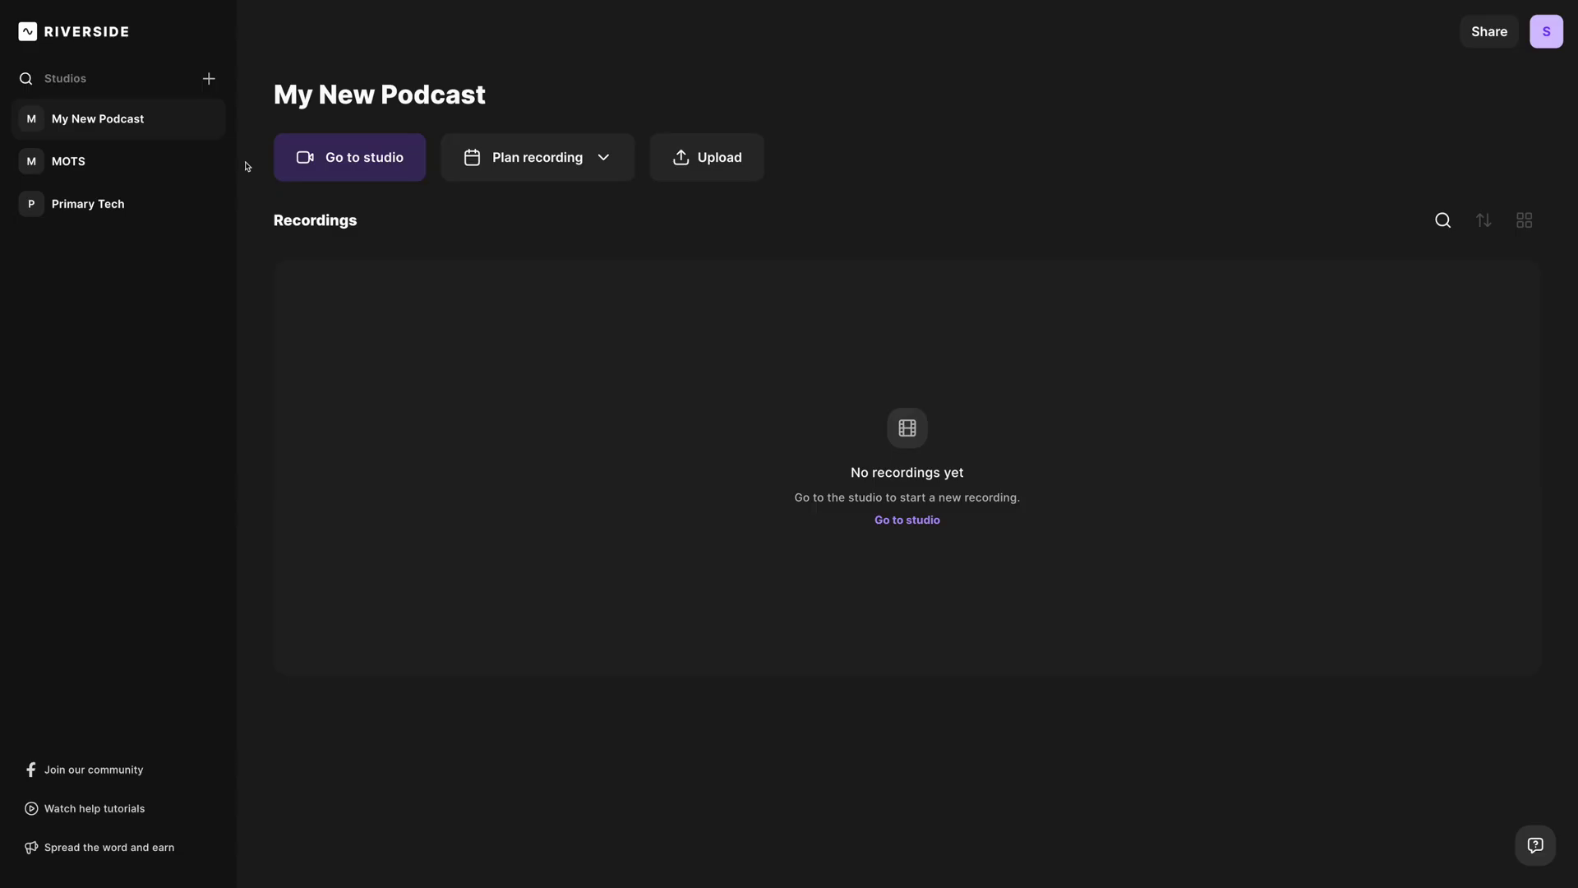
pyautogui.moveTo(219, 129)
pyautogui.tripleClick(89, 124)
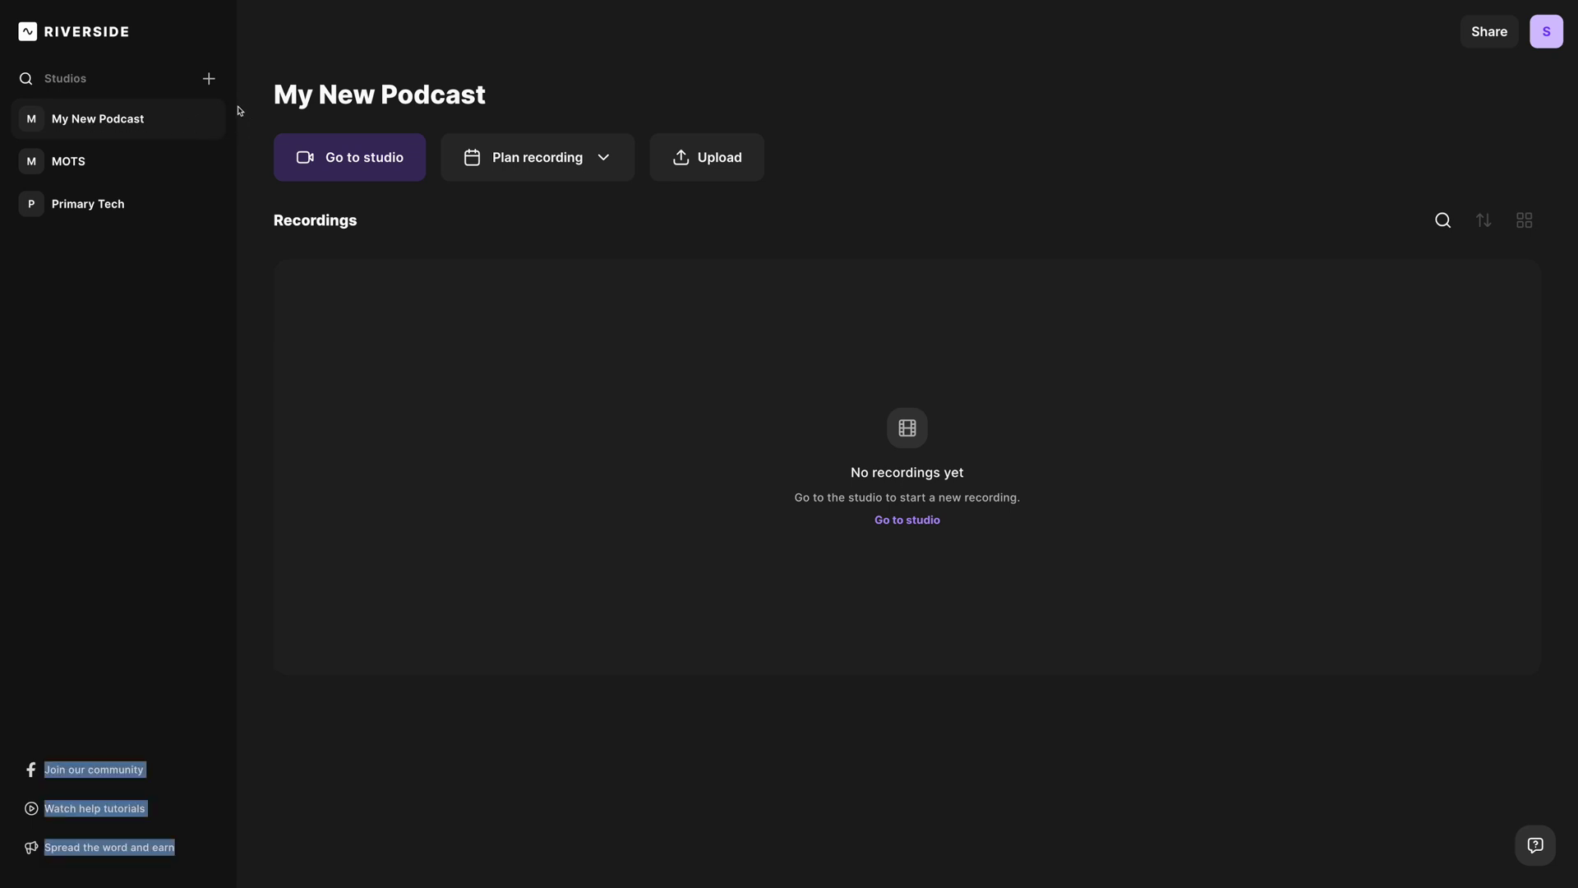
pyautogui.moveTo(234, 109)
pyautogui.mouseDown()
pyautogui.moveTo(380, 116)
pyautogui.moveTo(236, 116)
pyautogui.mouseUp()
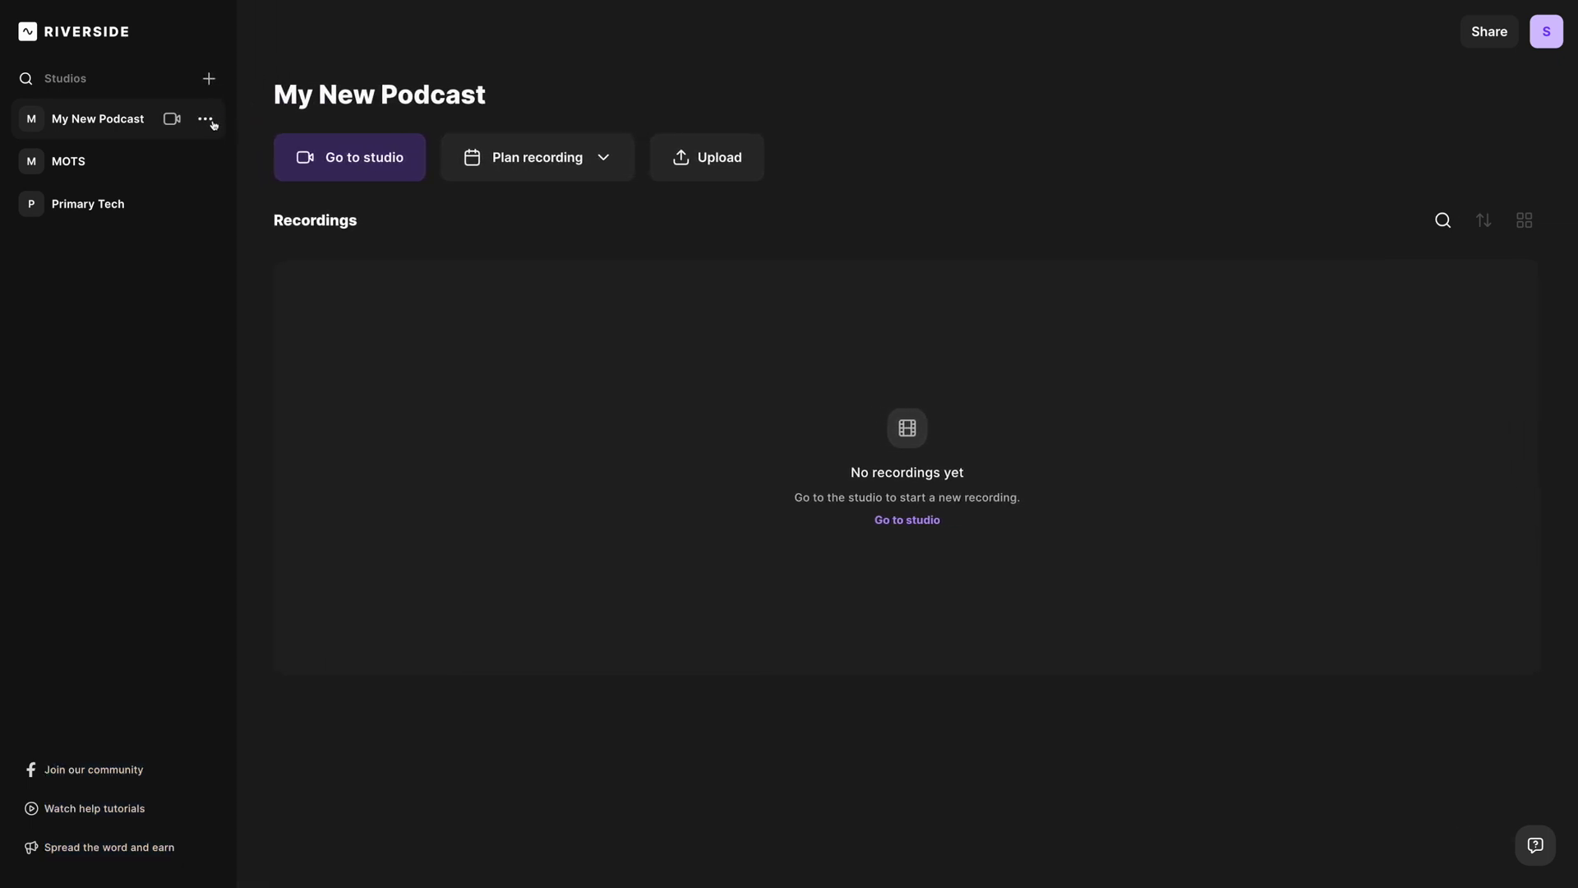
# Step: Open the studio settings and toggle the lobby waiting room on, then off again
pyautogui.click(212, 121)
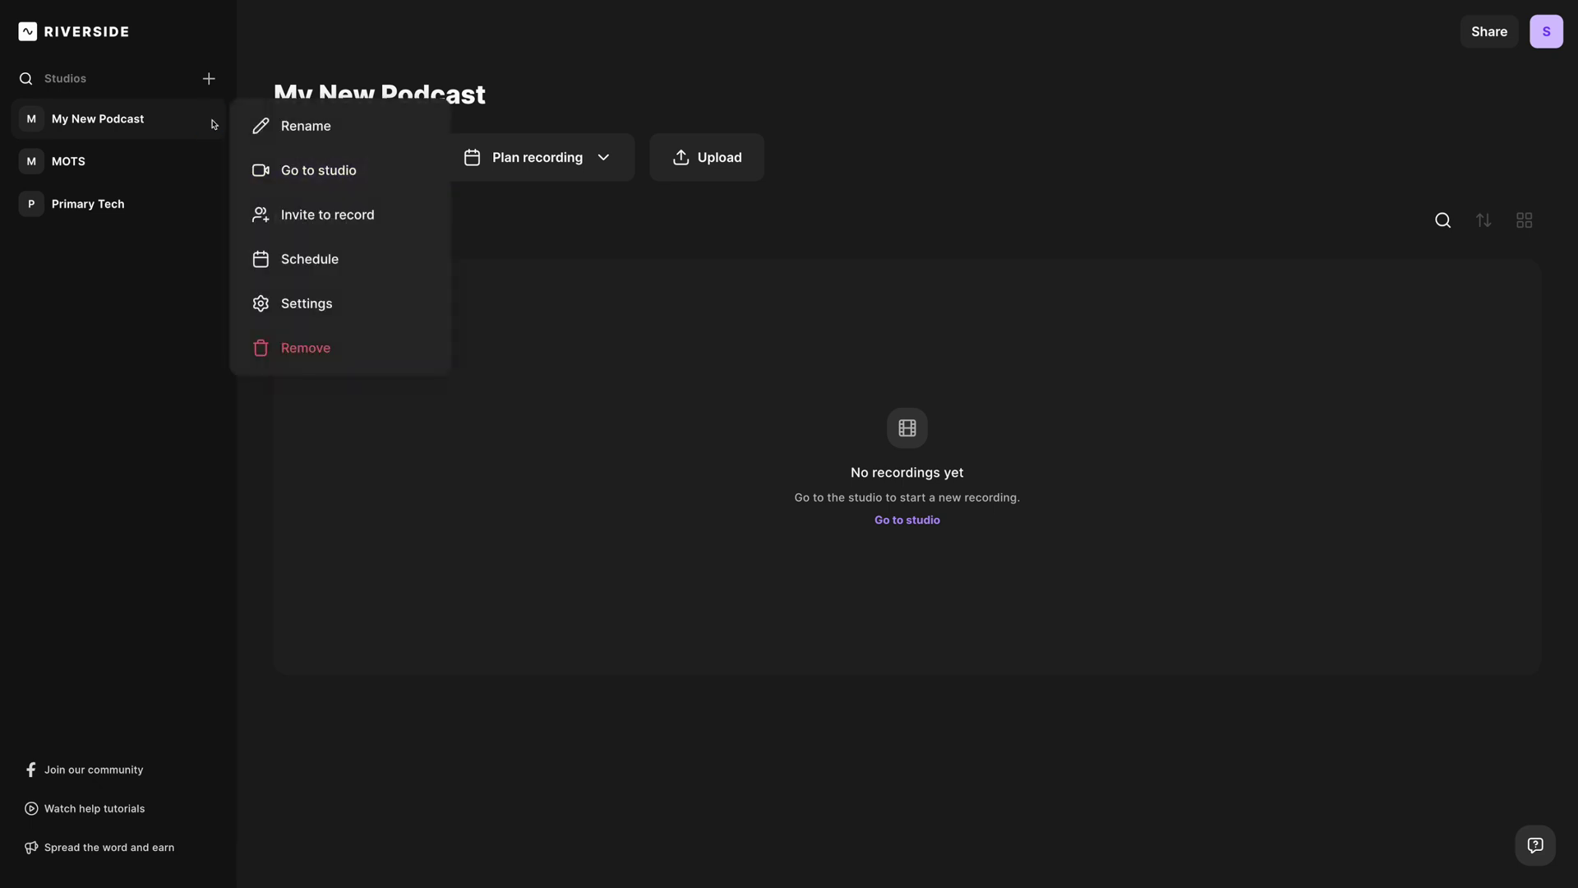
pyautogui.click(306, 303)
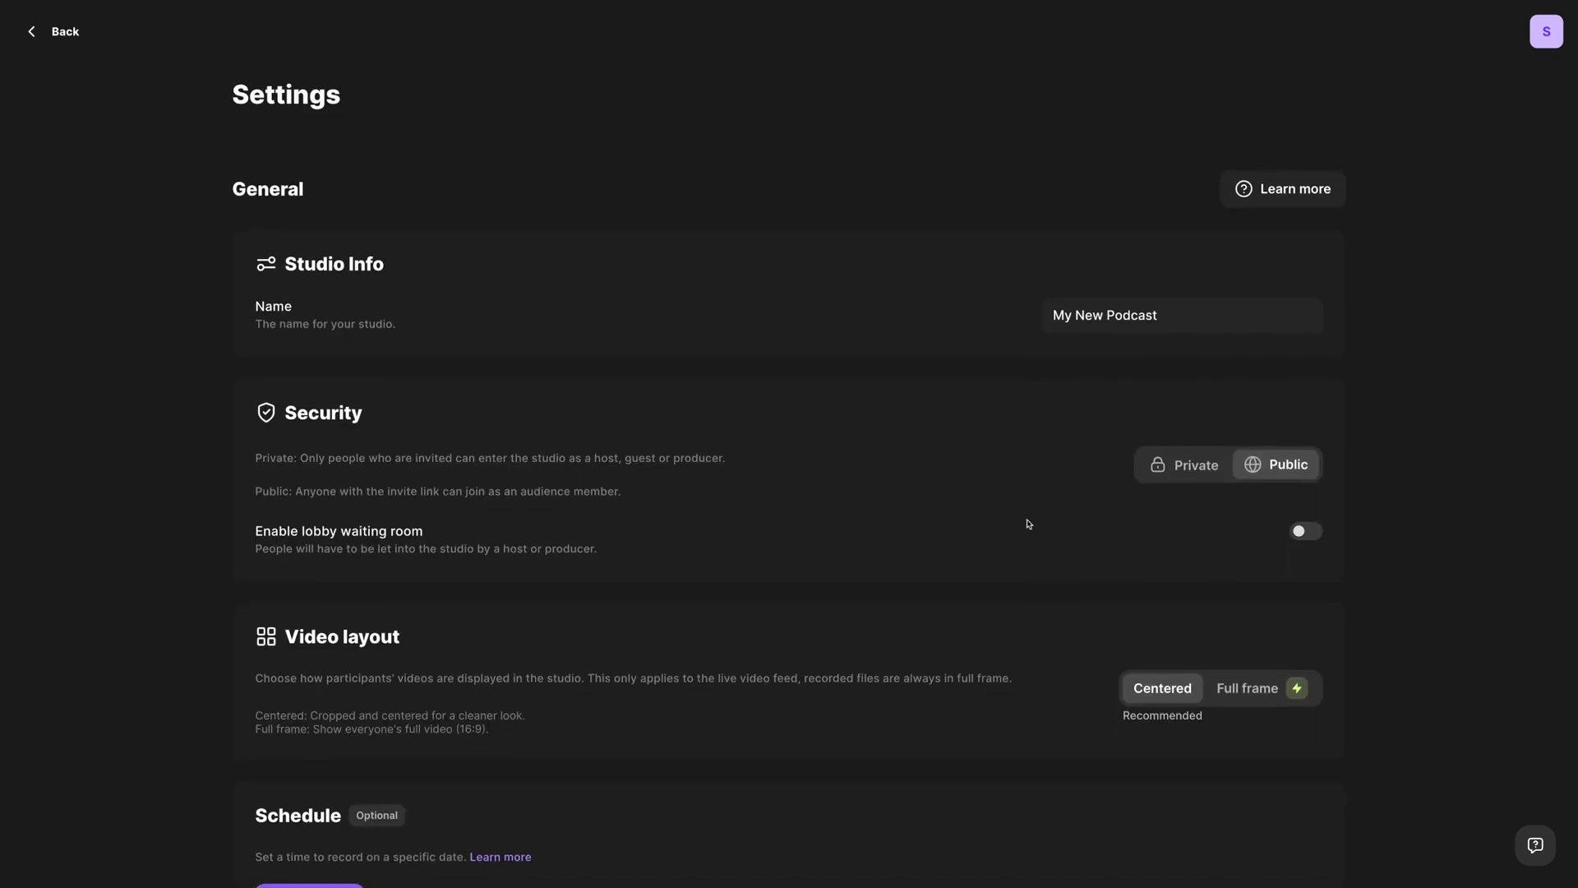
pyautogui.scroll(-2, 1033, 523)
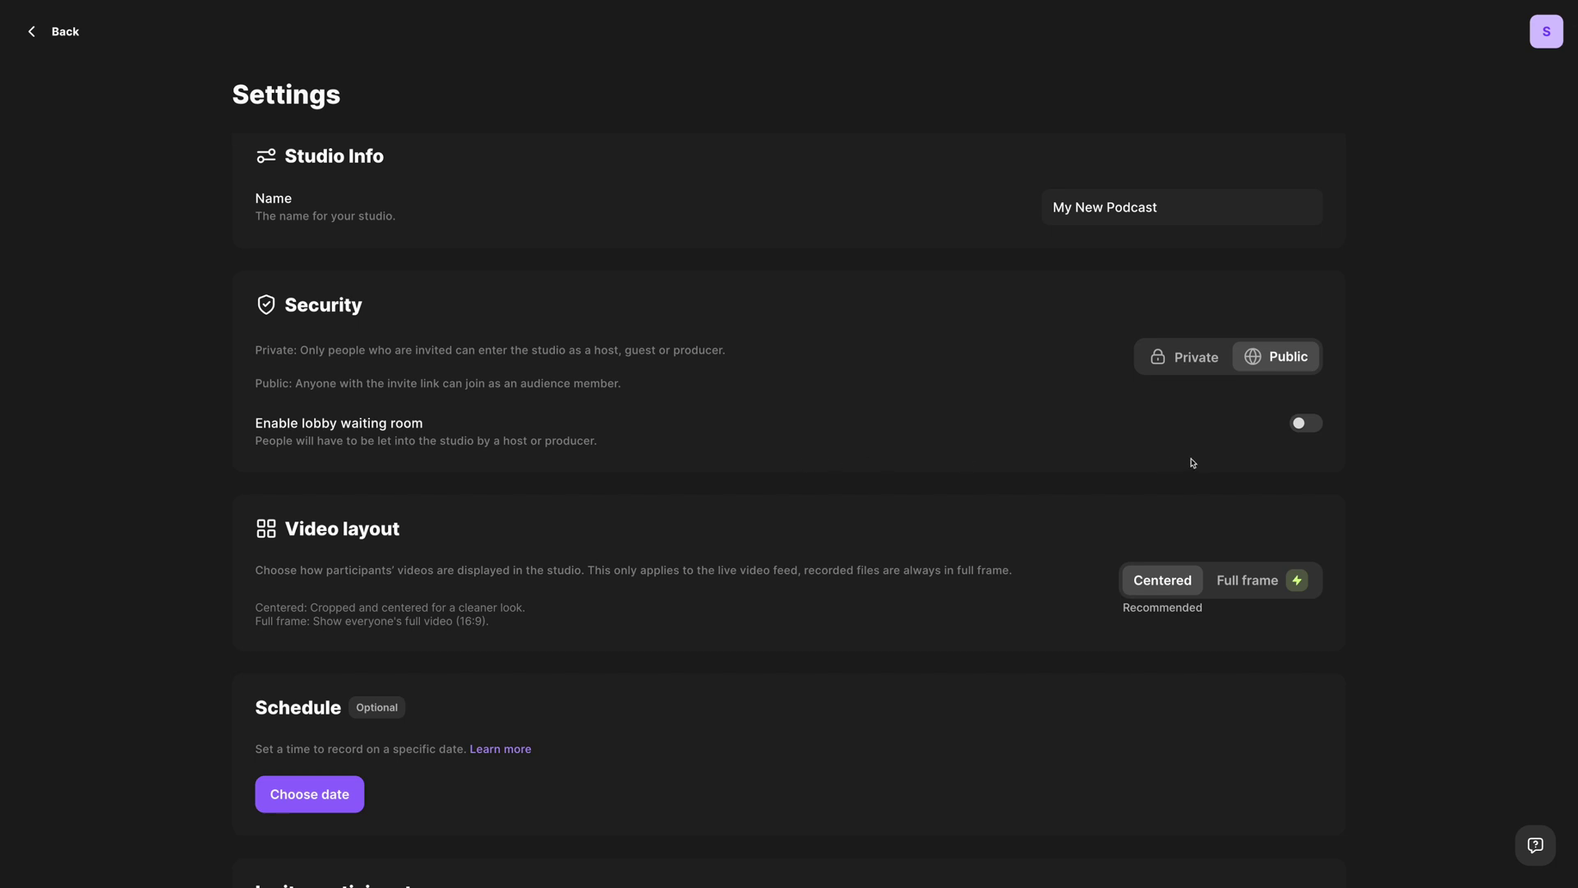
pyautogui.click(1307, 424)
pyautogui.click(1310, 427)
pyautogui.scroll(-5, 1216, 434)
pyautogui.scroll(-7, 949, 400)
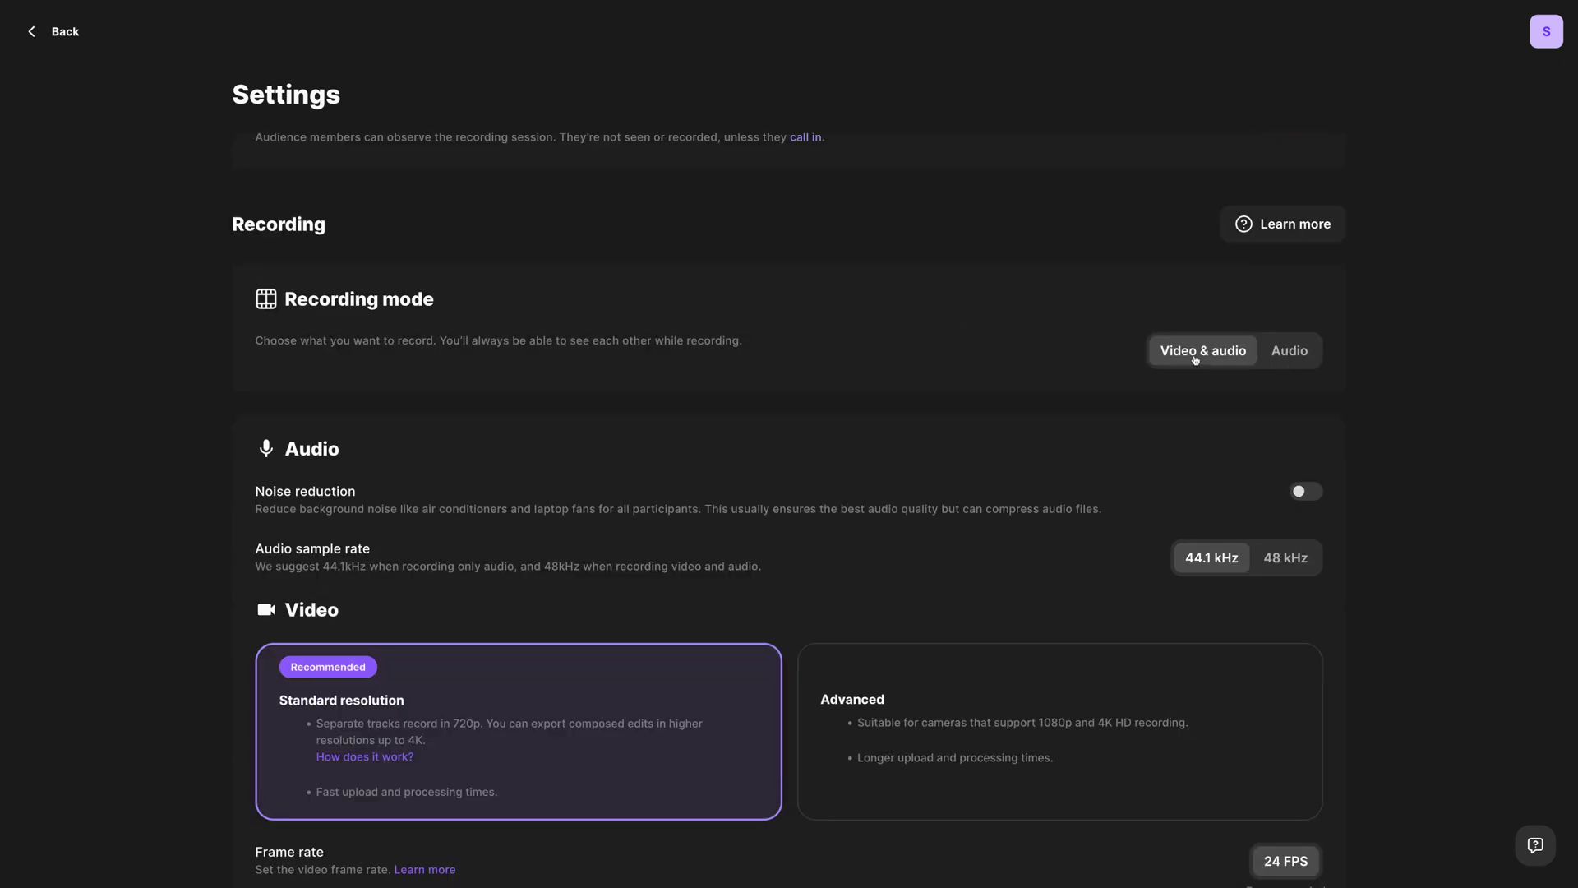
pyautogui.scroll(-3, 1048, 449)
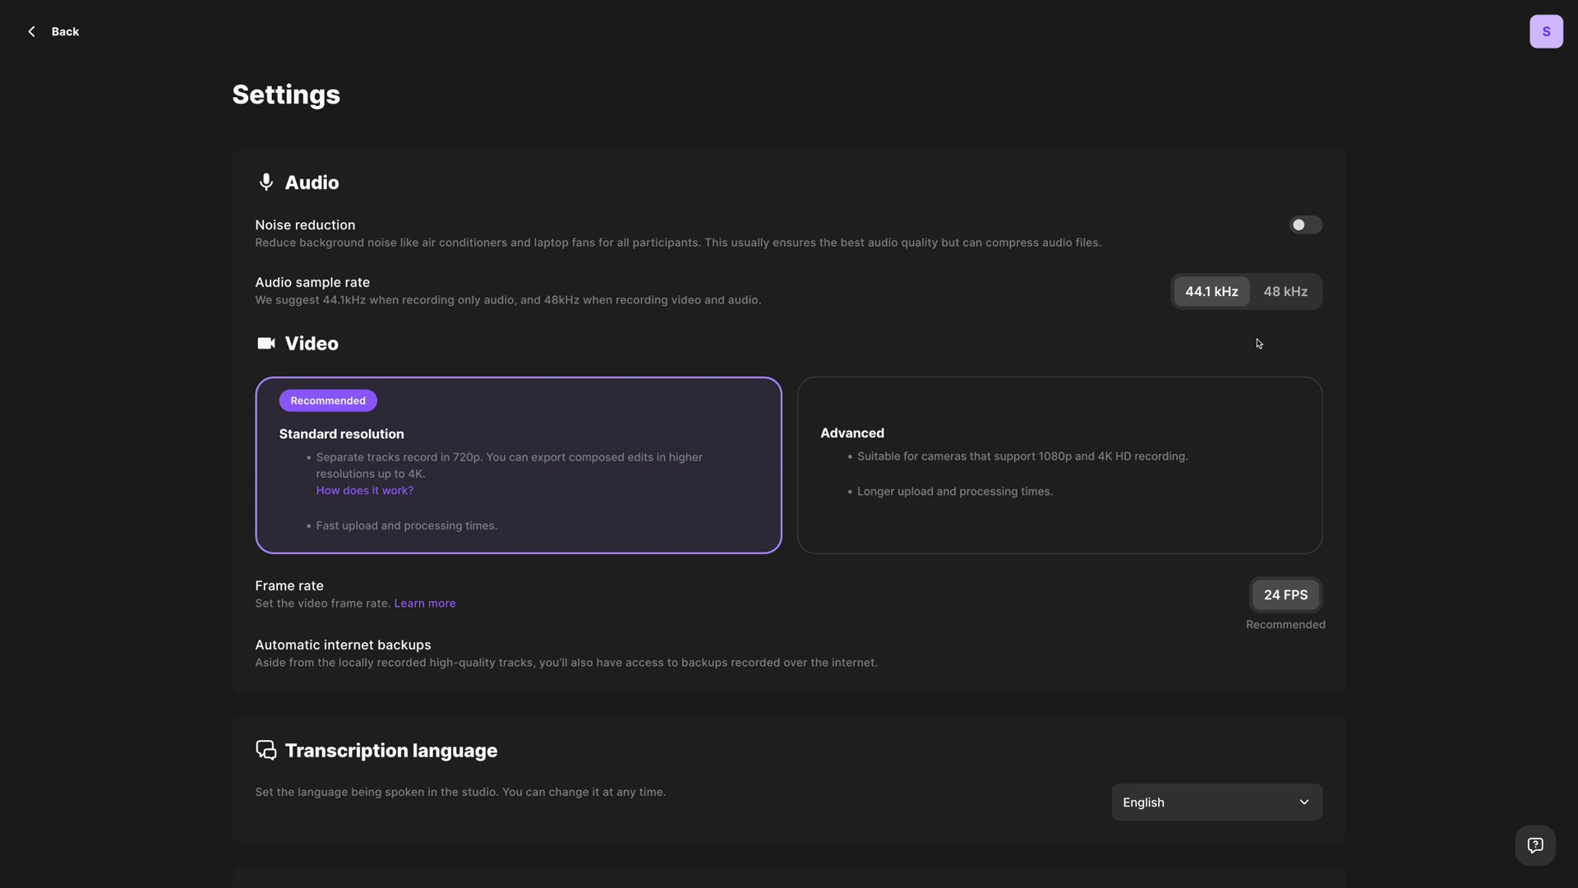
# Step: Set the audio sample rate to 48 kHz and Advanced video quality up to 4K HD
pyautogui.click(1289, 293)
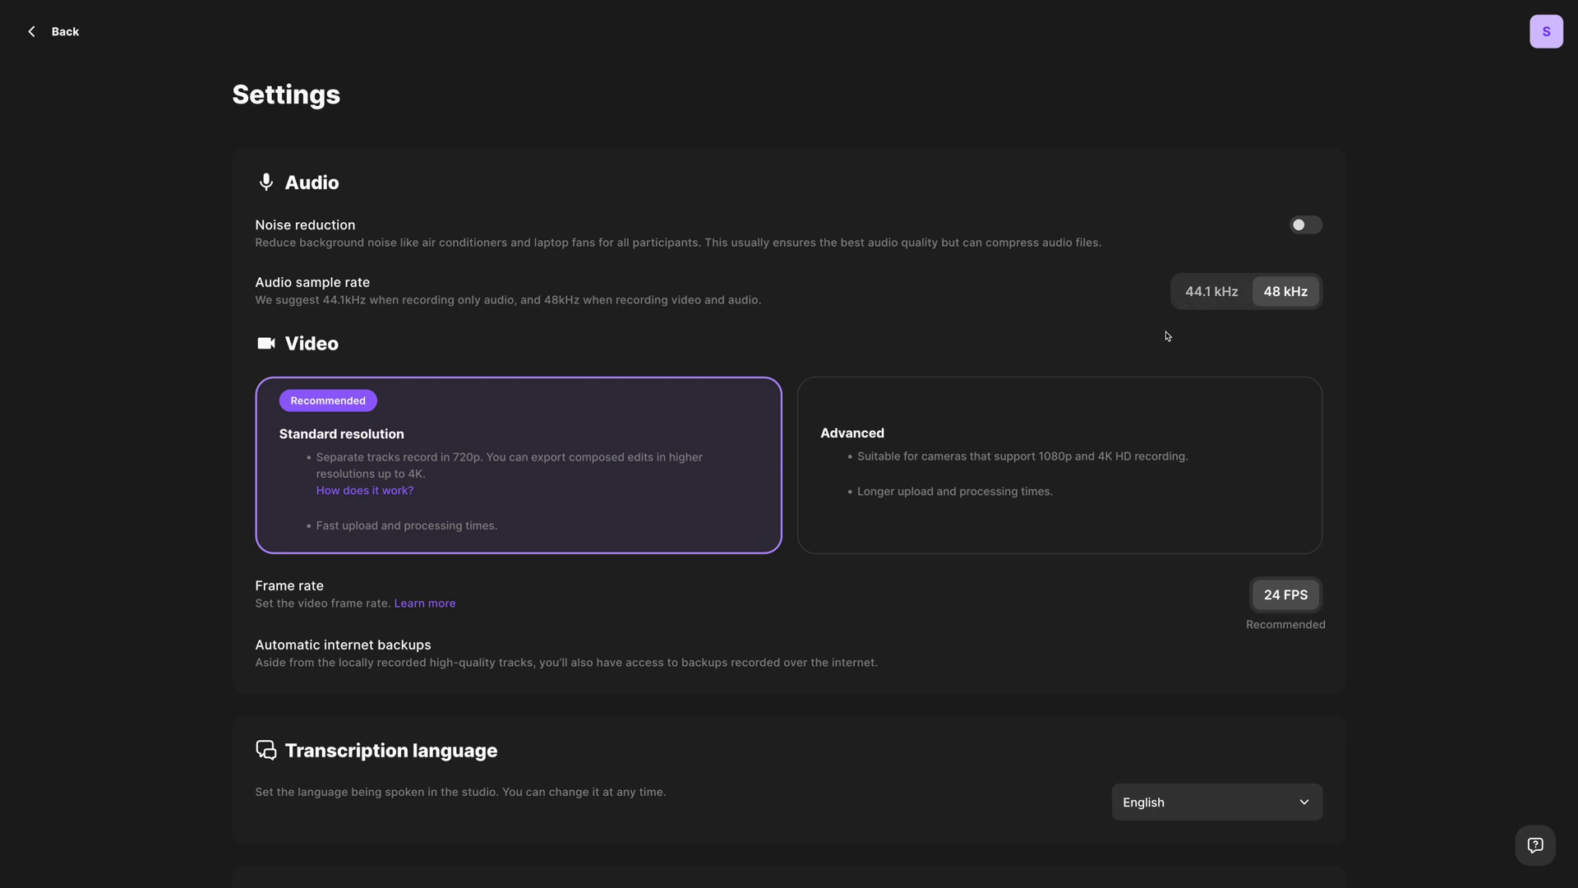
pyautogui.scroll(-1, 594, 454)
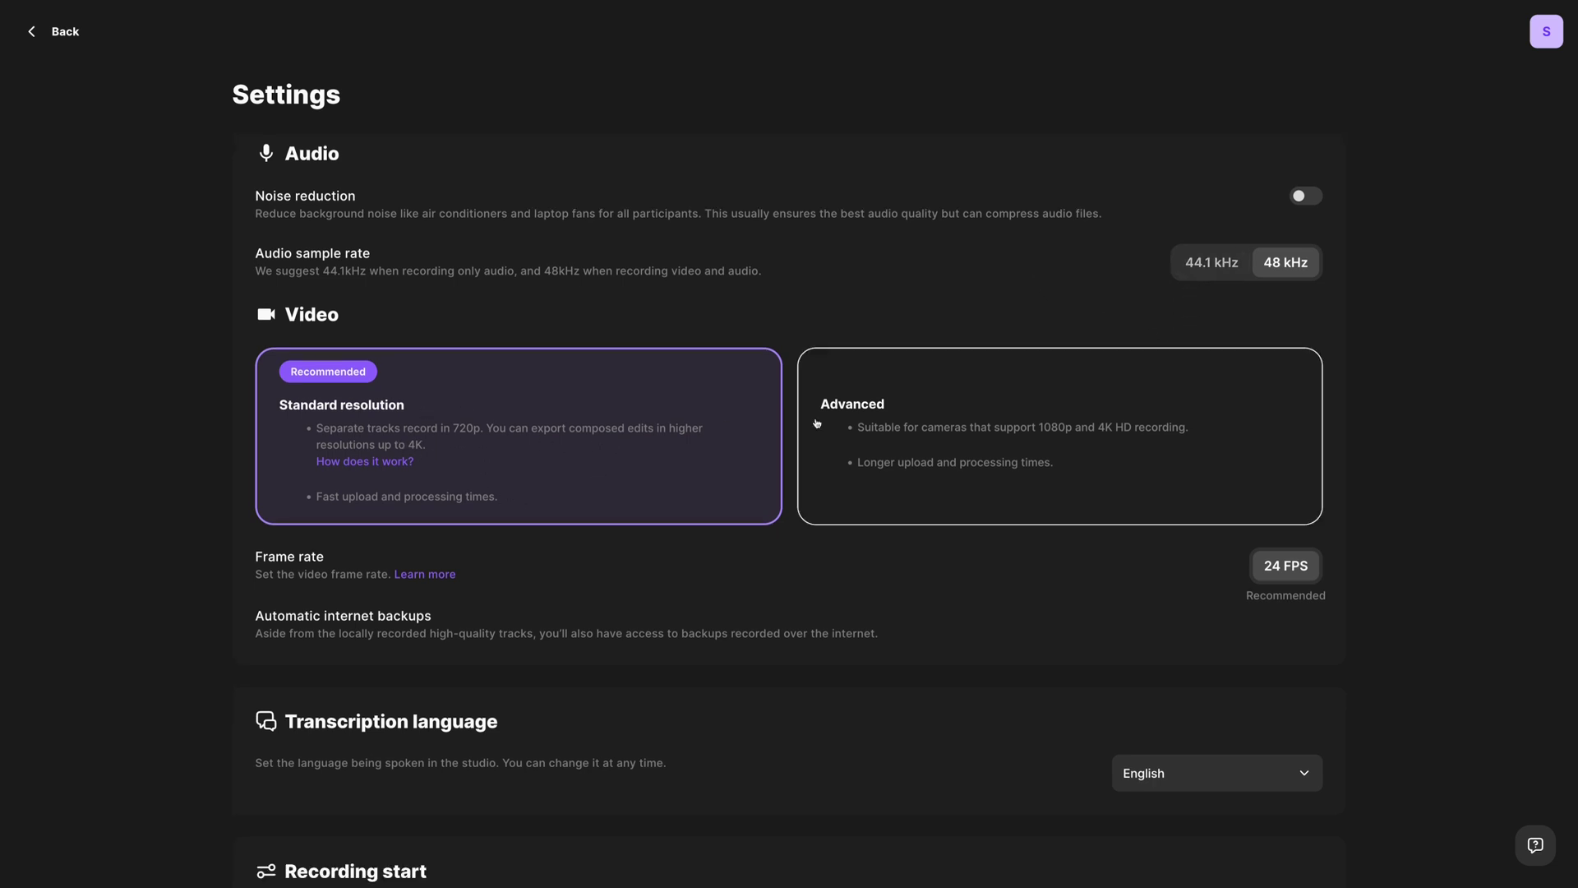
pyautogui.click(934, 447)
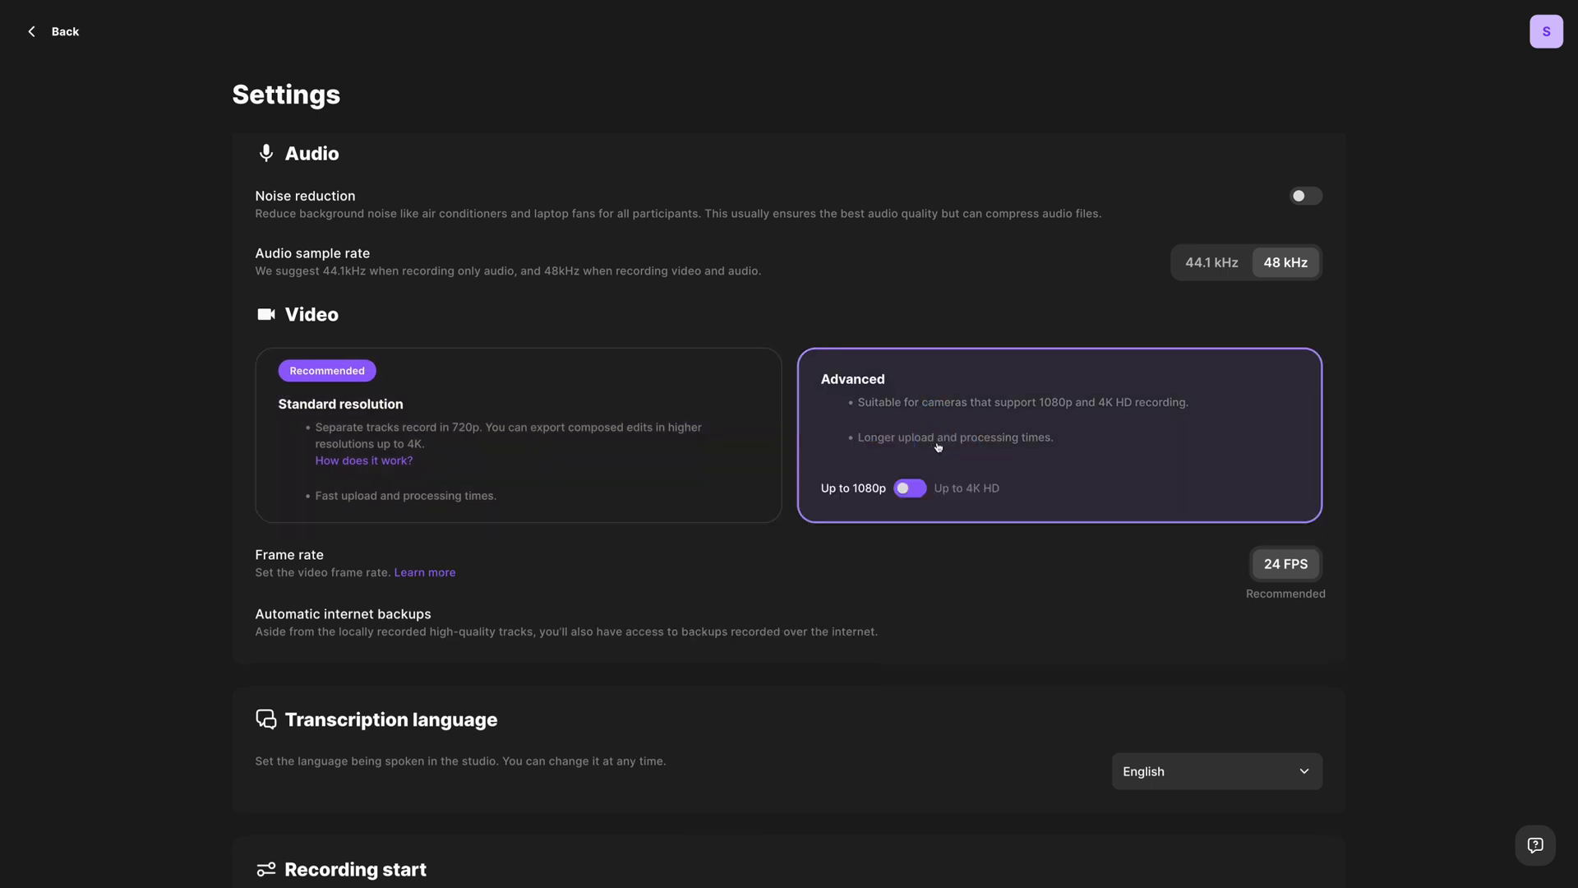
pyautogui.click(909, 493)
pyautogui.scroll(-5, 1032, 567)
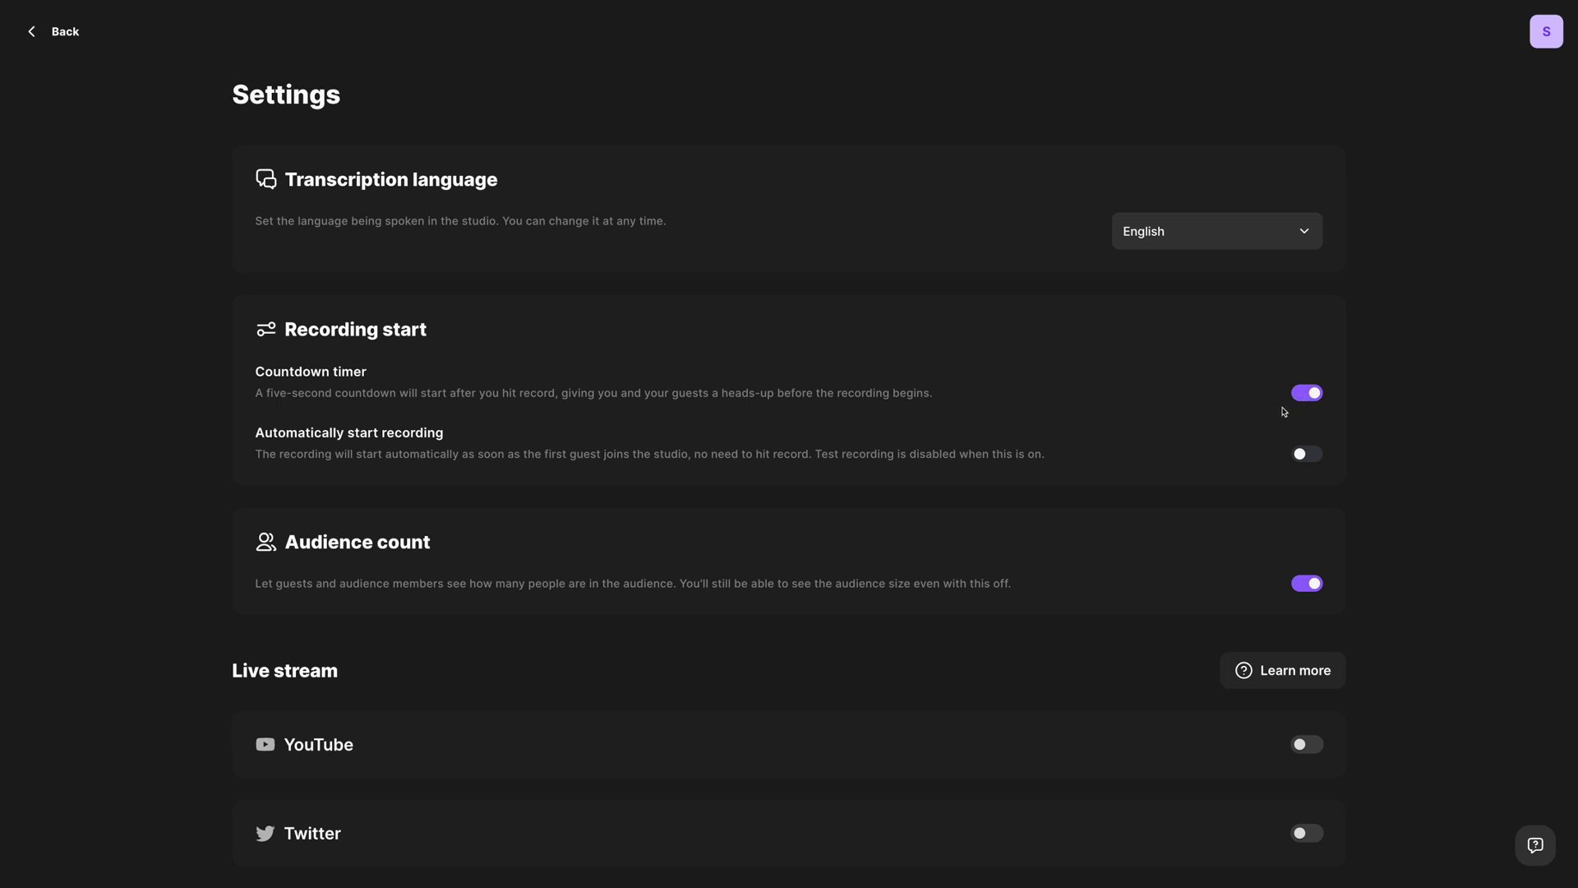
# Step: Switch off the Audience count so guests cannot see the audience size
pyautogui.scroll(-1, 988, 444)
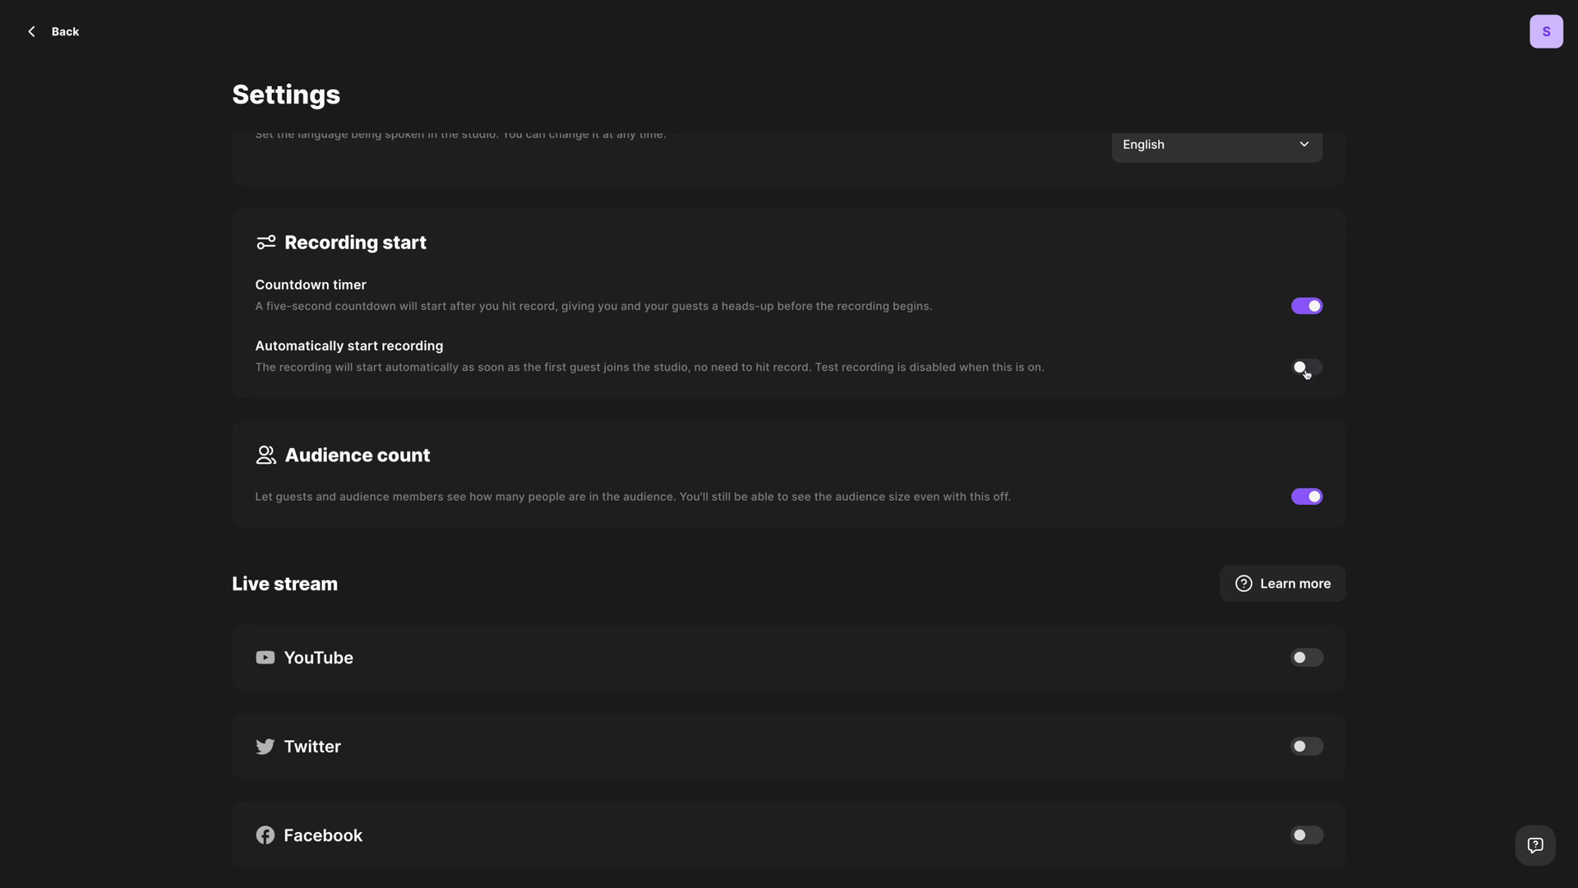
pyautogui.scroll(-3, 1114, 263)
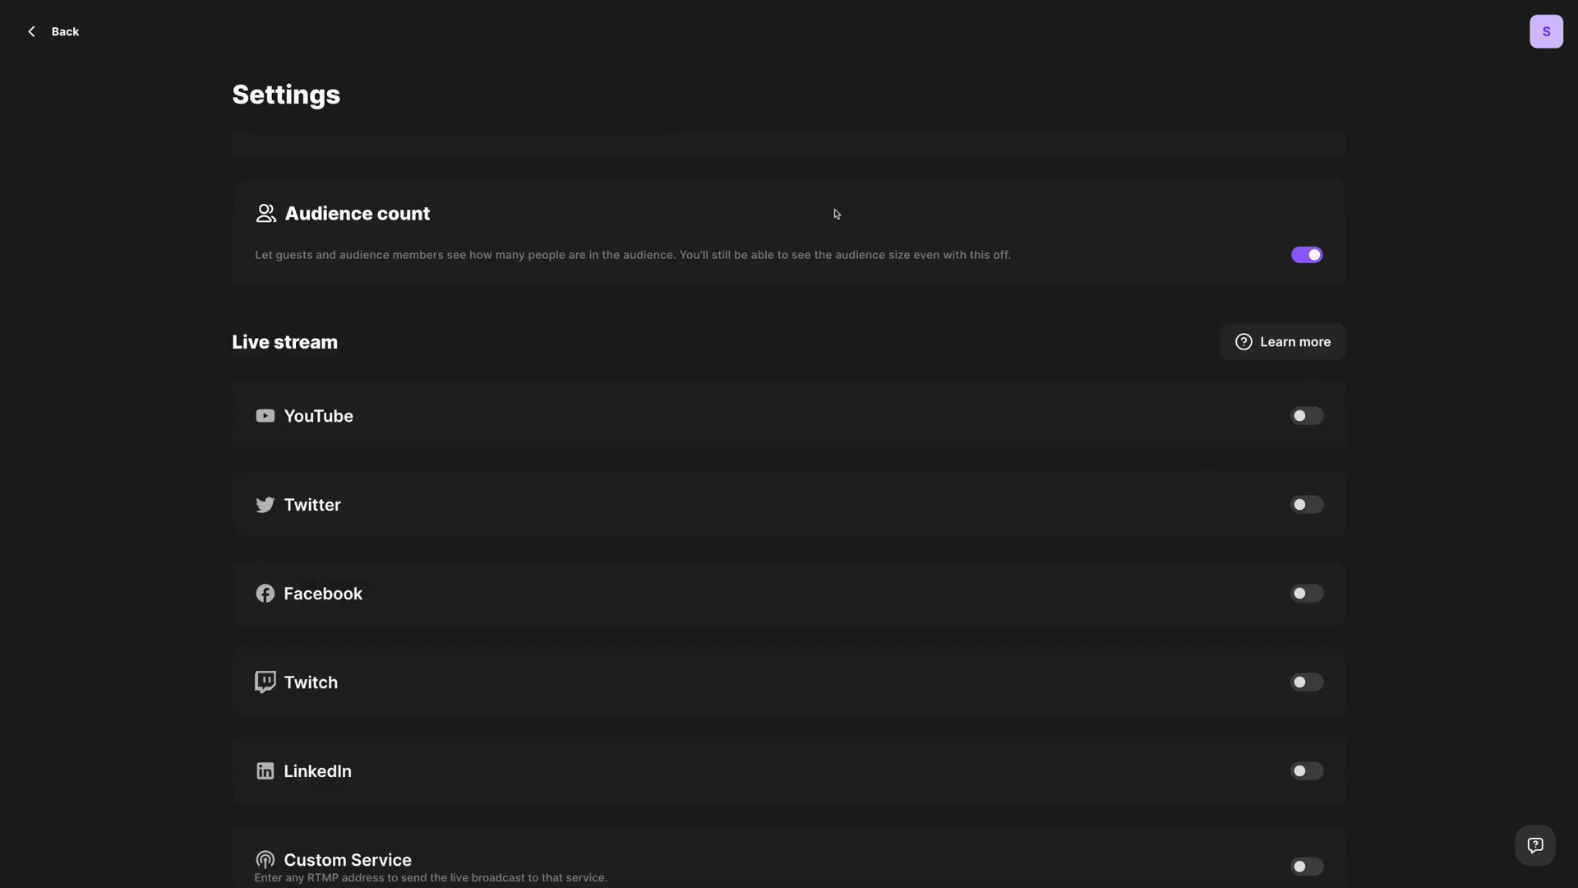
pyautogui.click(1308, 256)
pyautogui.scroll(-2, 1108, 330)
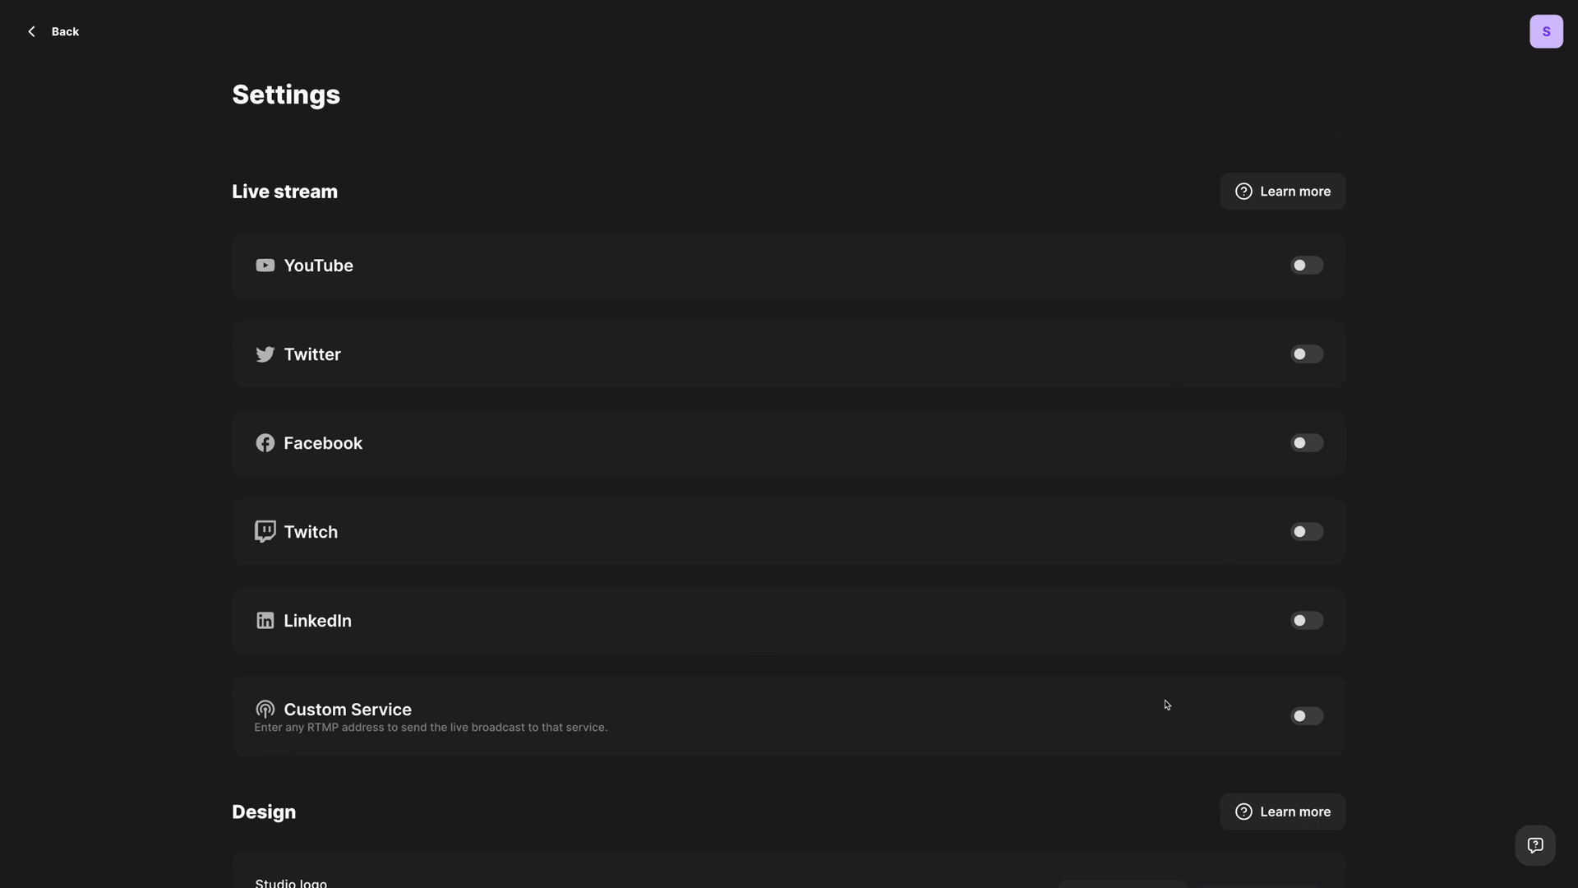
# Step: Briefly enable Custom Service live streaming, try its URL and key fields, then disable it
pyautogui.click(1306, 717)
pyautogui.scroll(-2, 1216, 674)
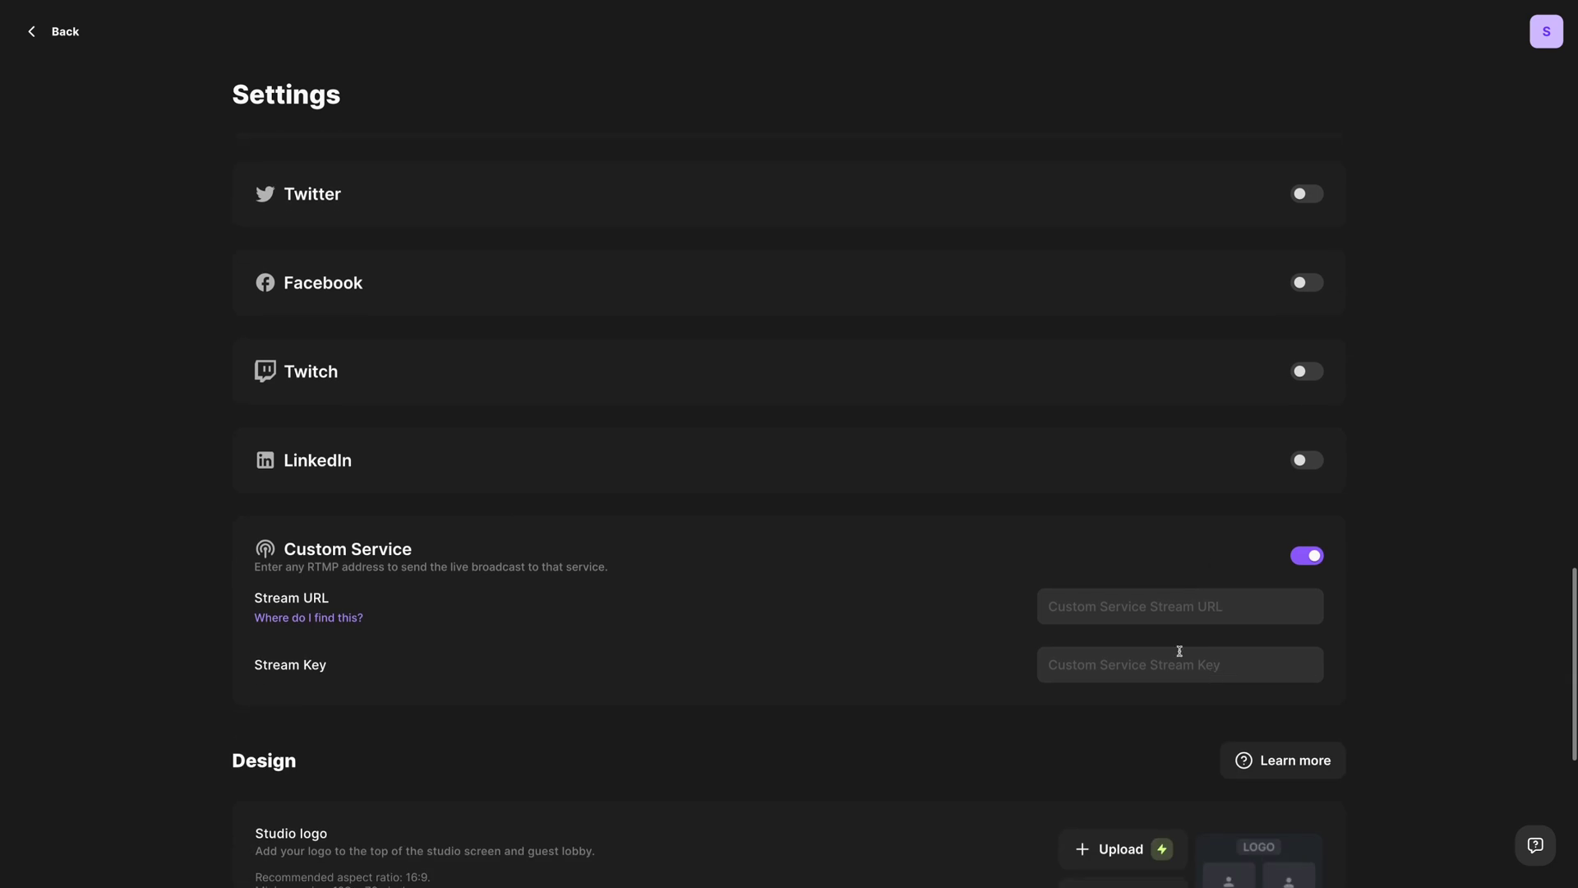
pyautogui.click(1157, 612)
pyautogui.click(1148, 658)
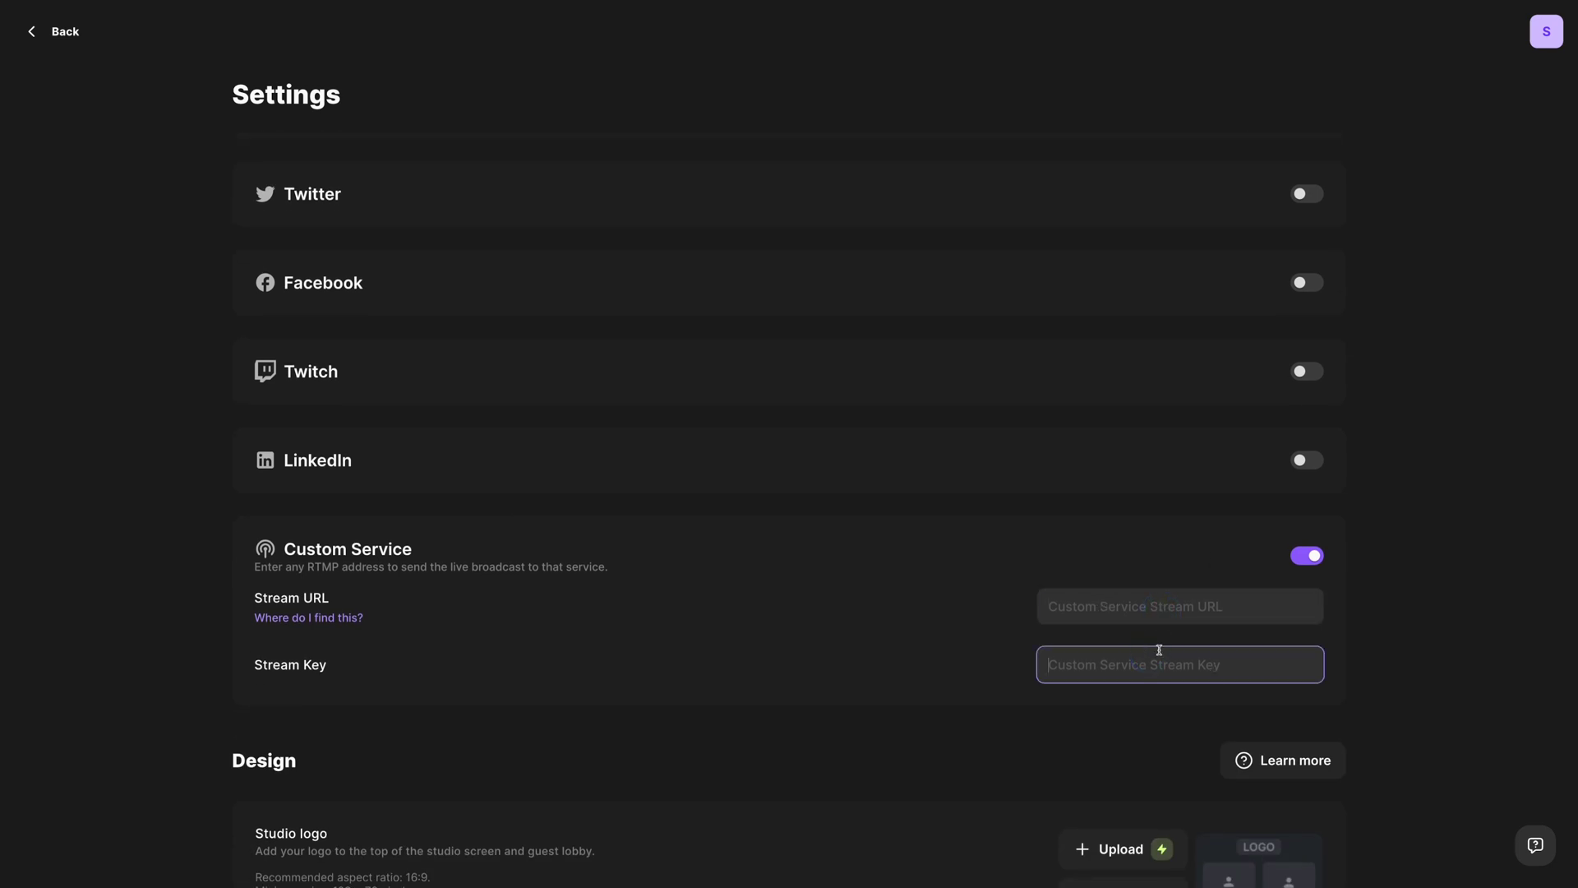
pyautogui.click(1309, 557)
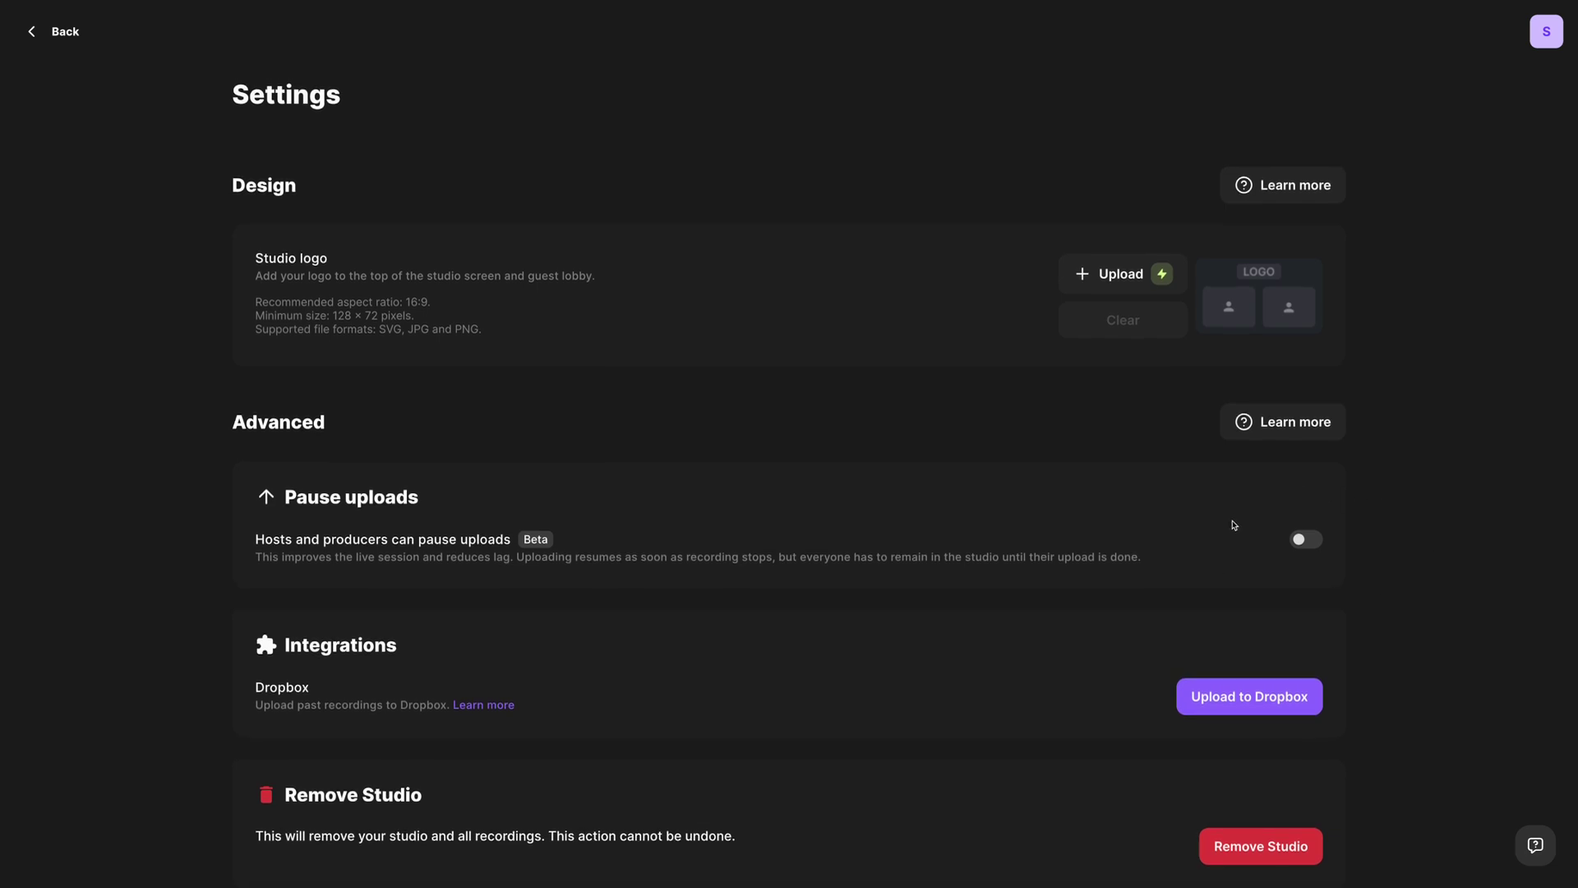
# Step: Turn on Pause uploads for hosts and producers and return to the dashboard
pyautogui.click(1302, 543)
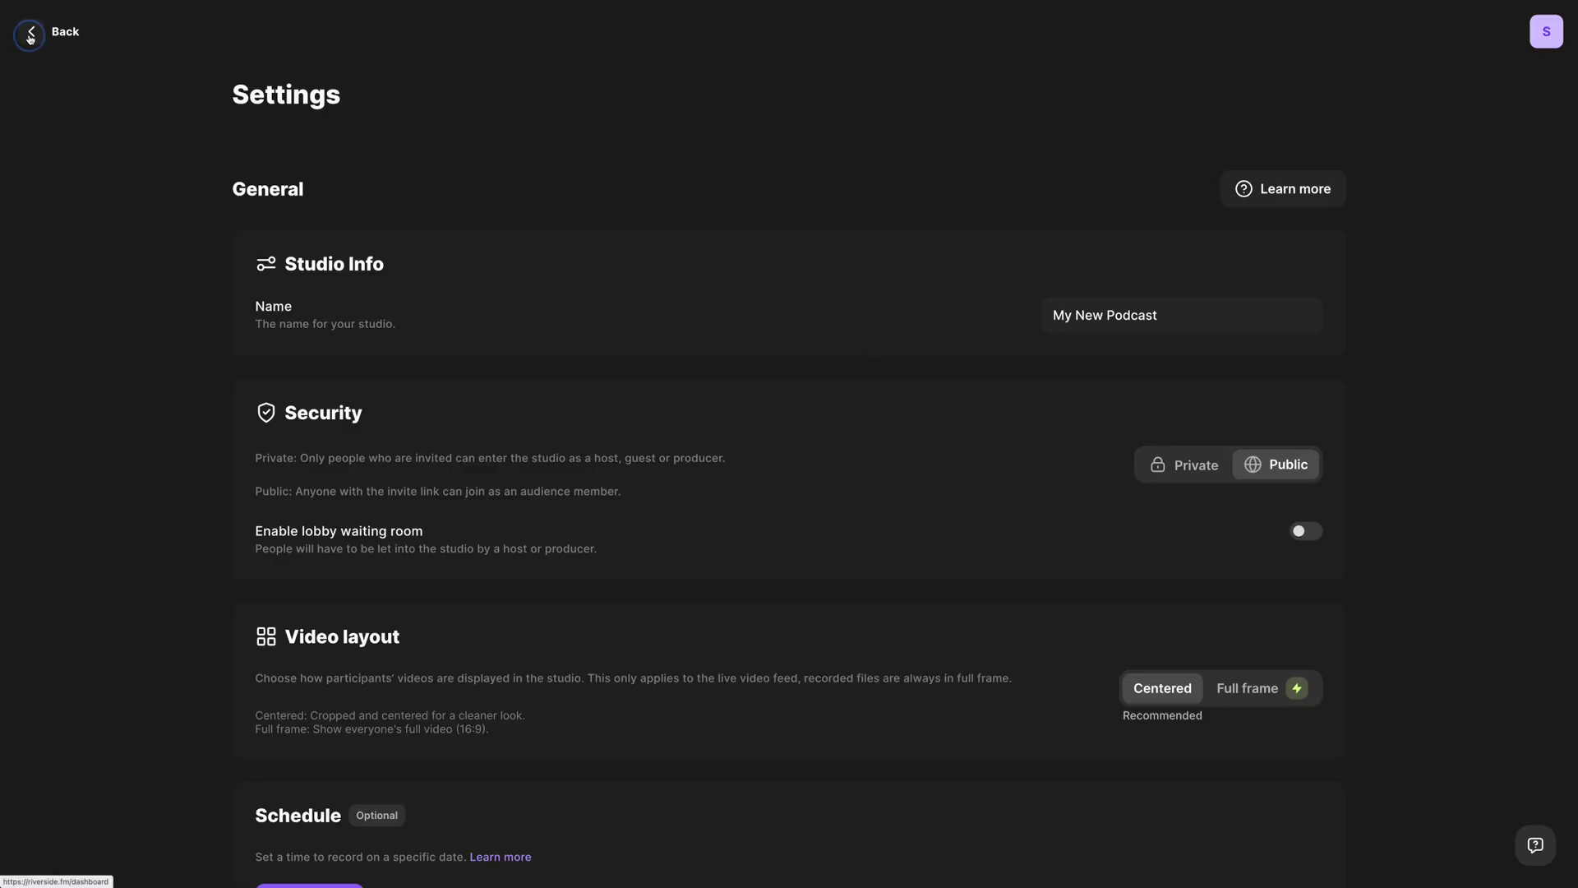
pyautogui.click(25, 35)
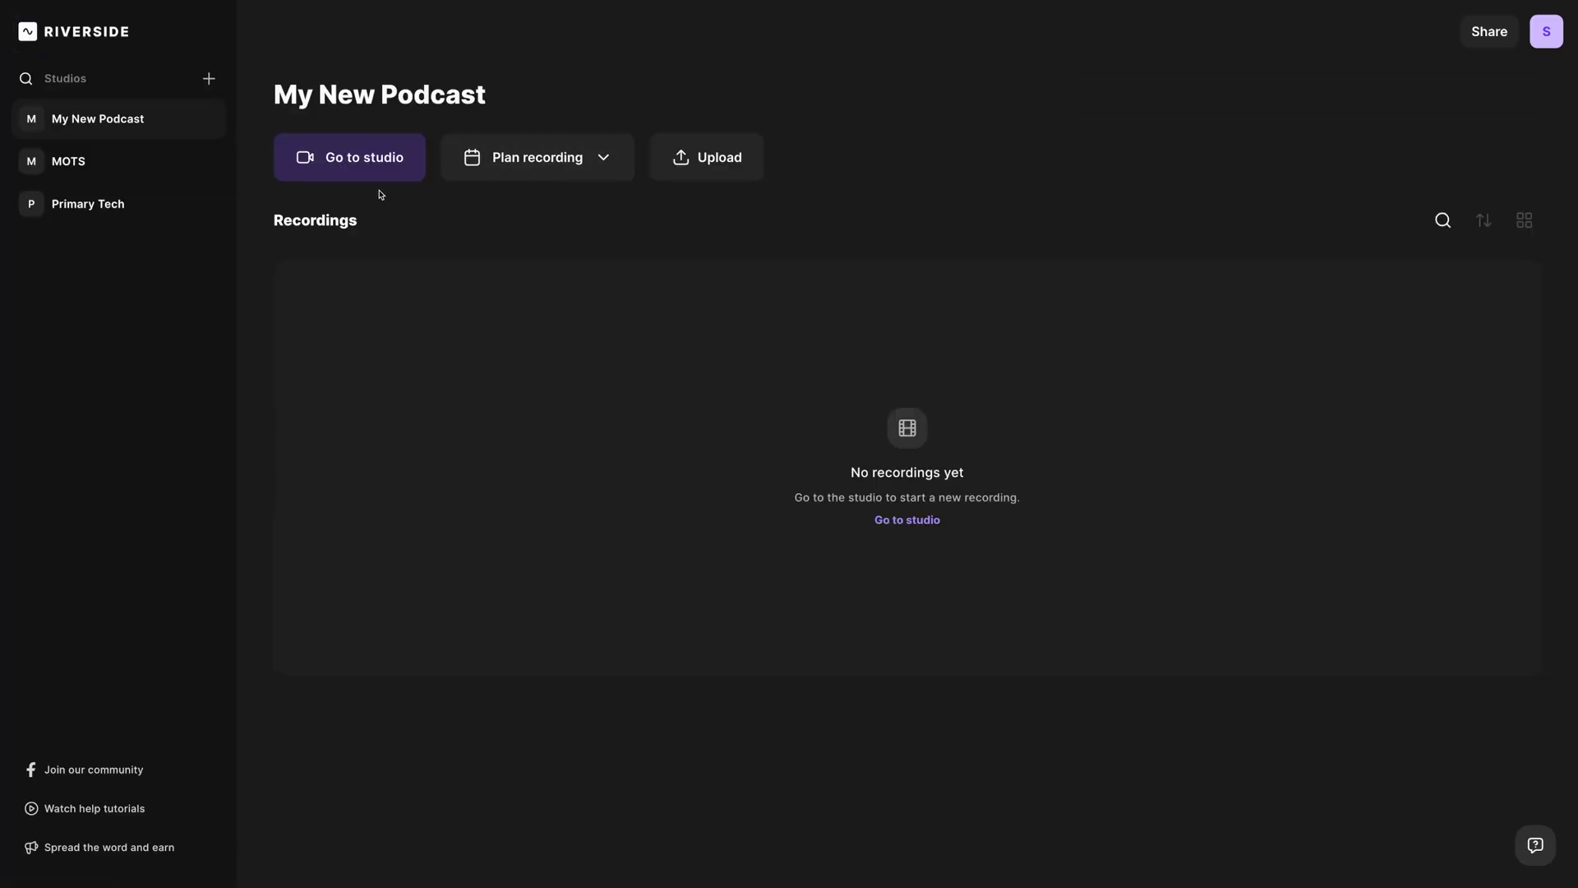
# Step: In the studio's cam and mic check, select RODECaster Pro II Chat as the microphone
pyautogui.click(346, 174)
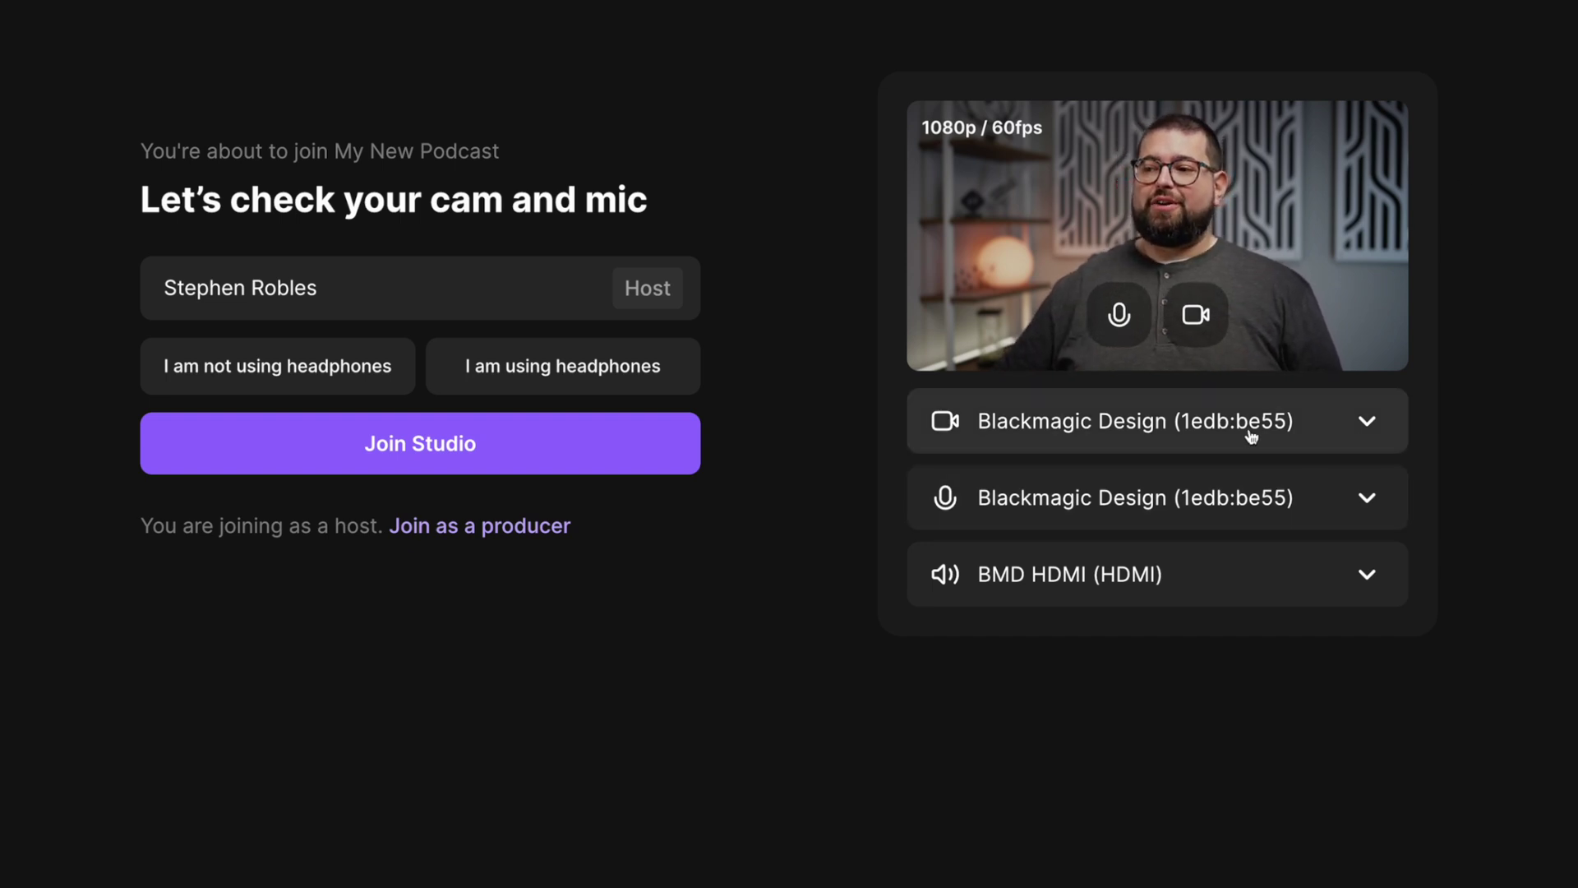
pyautogui.click(1202, 433)
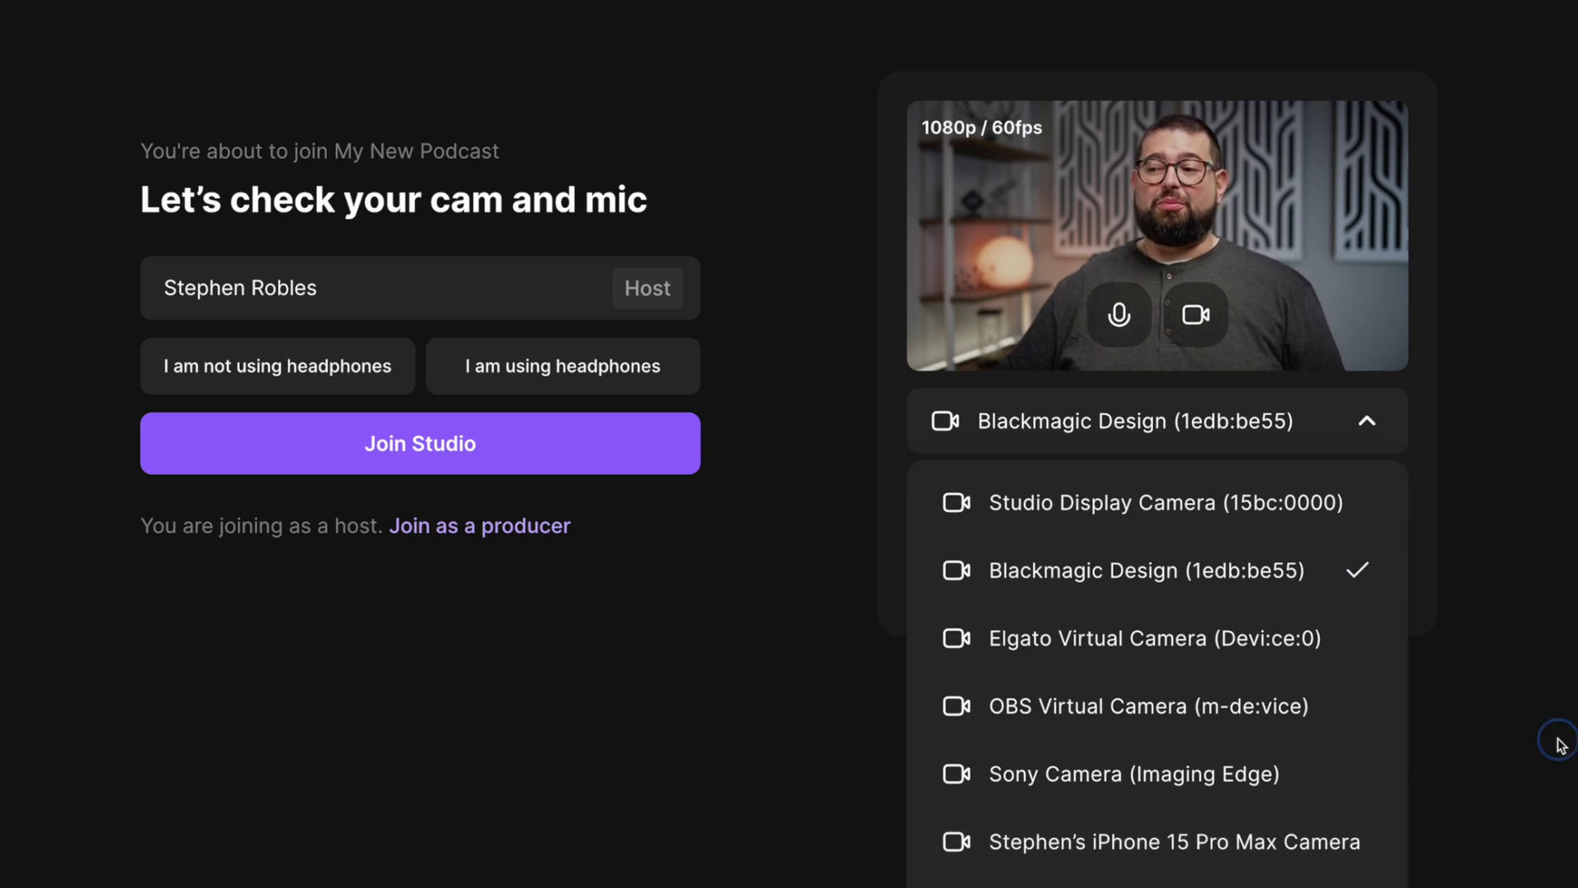
pyautogui.press('Escape')
pyautogui.click(1131, 498)
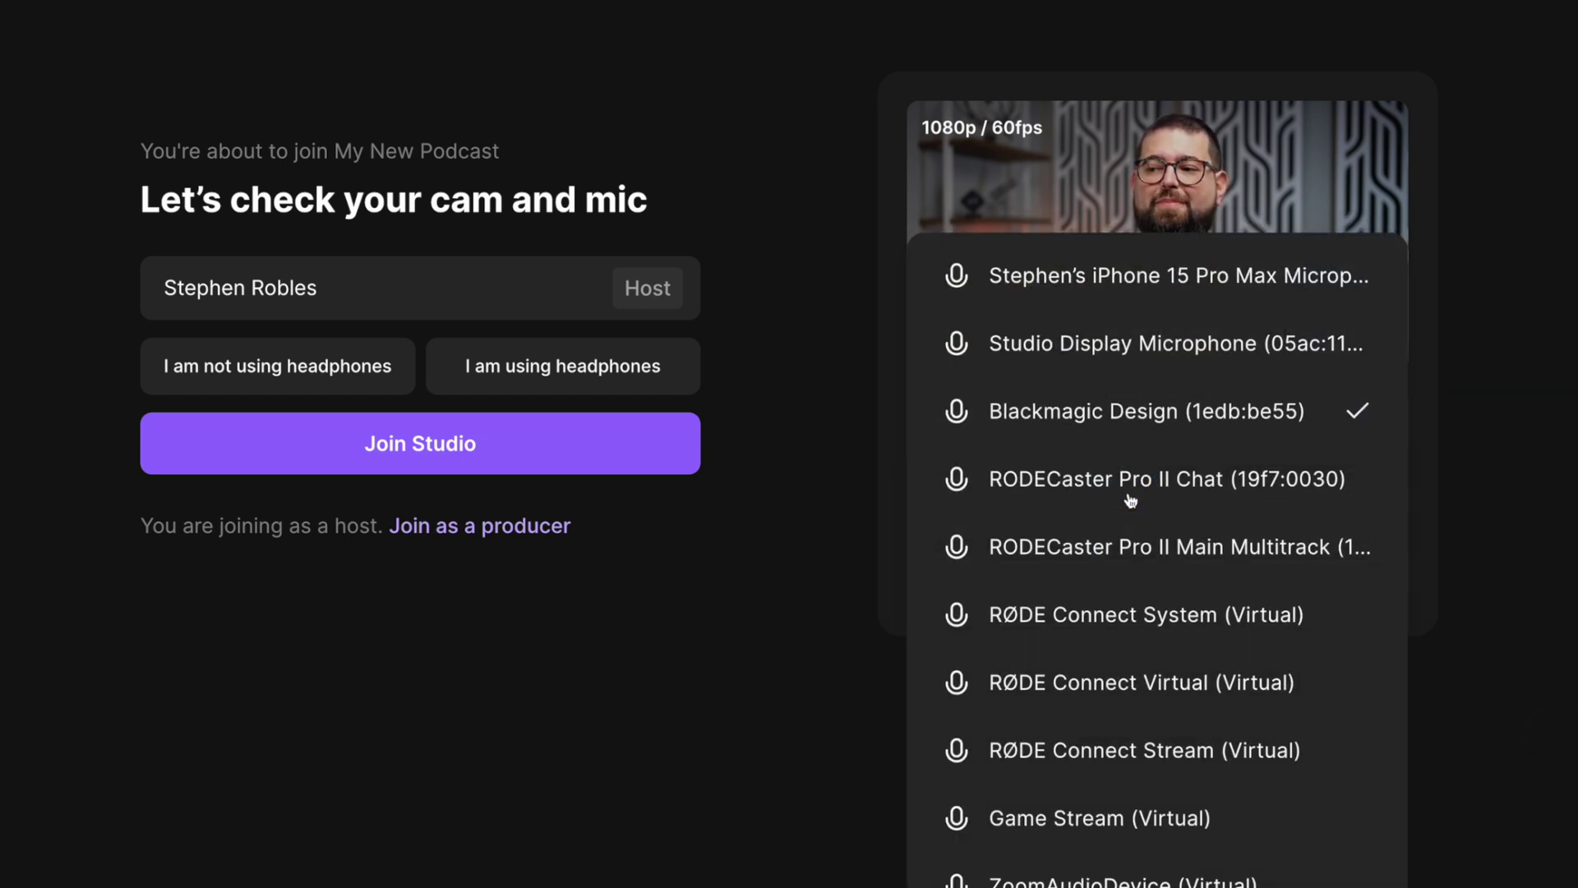
pyautogui.click(1133, 477)
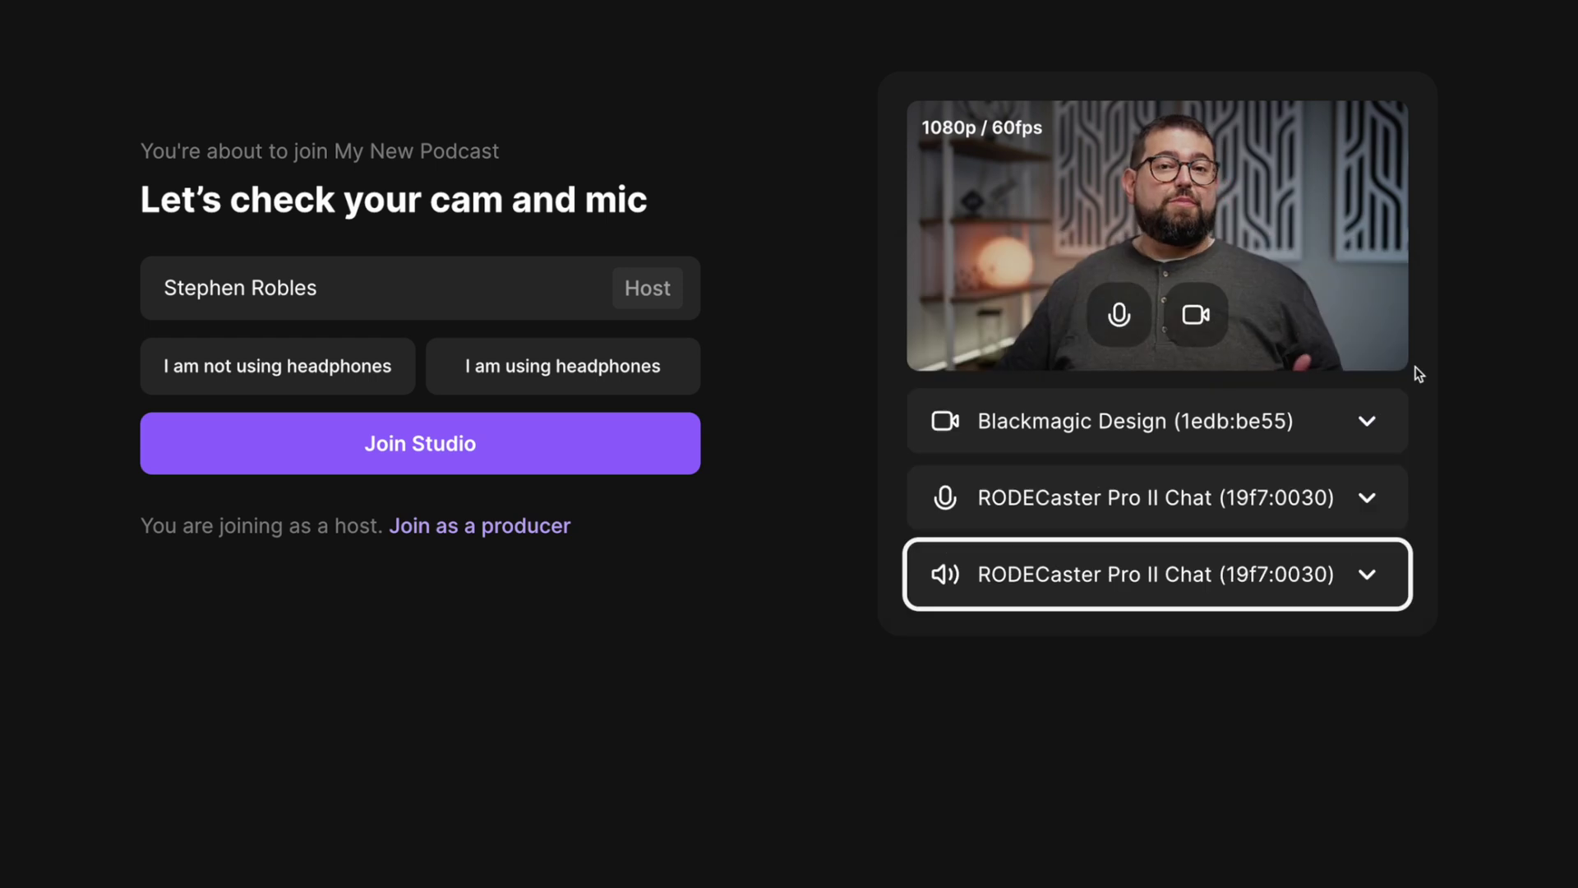
# Step: Toggle the camera off and back on, confirm headphones are in use, and join the studio
pyautogui.click(1182, 321)
pyautogui.click(1183, 321)
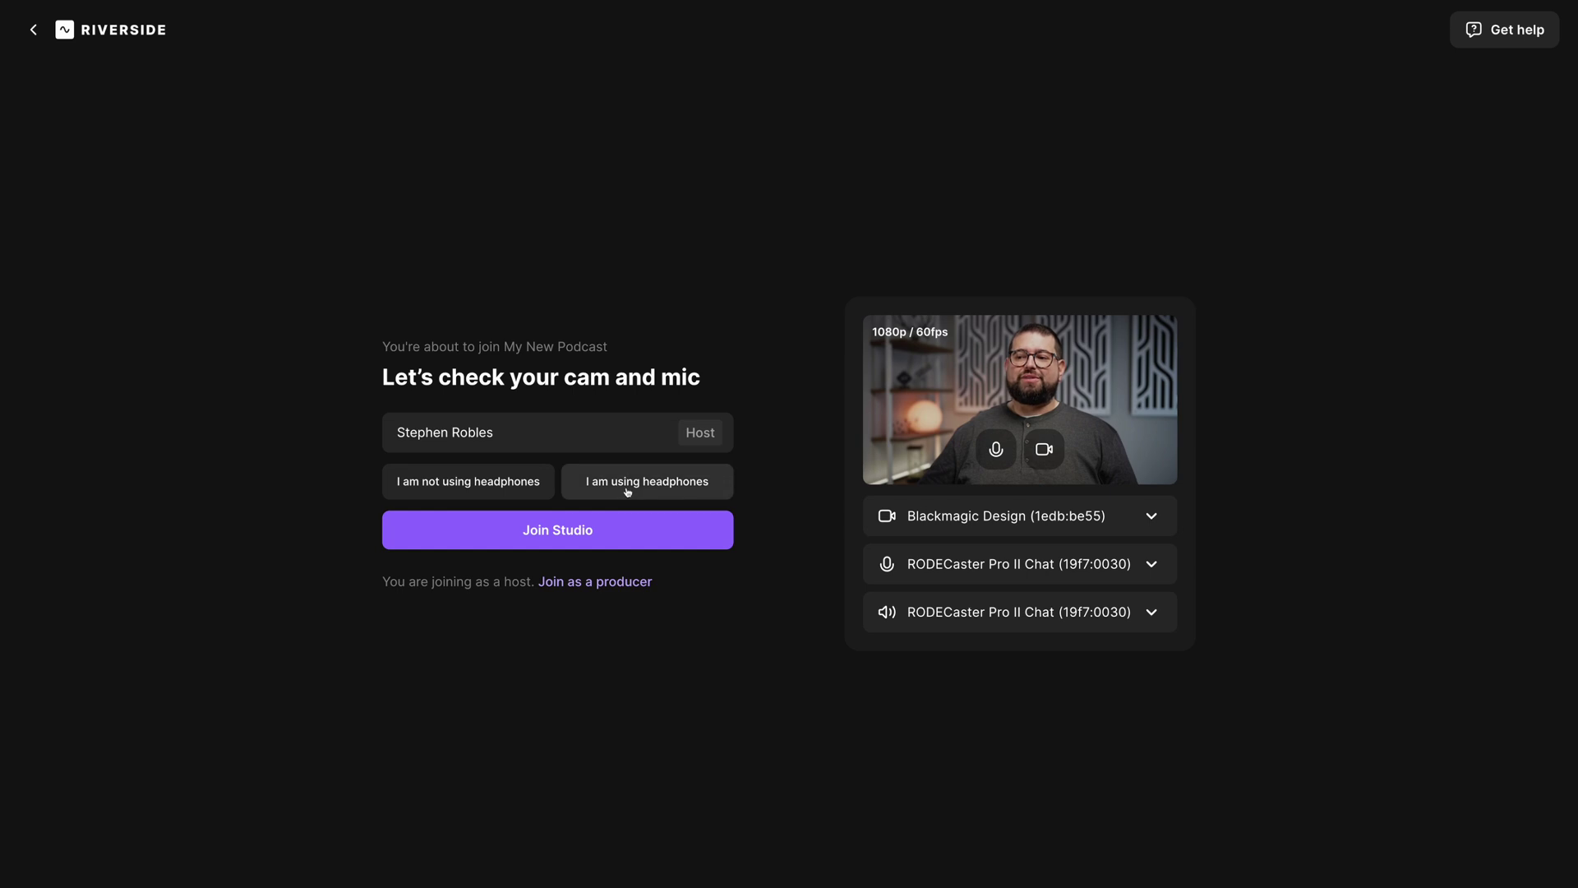
pyautogui.click(627, 492)
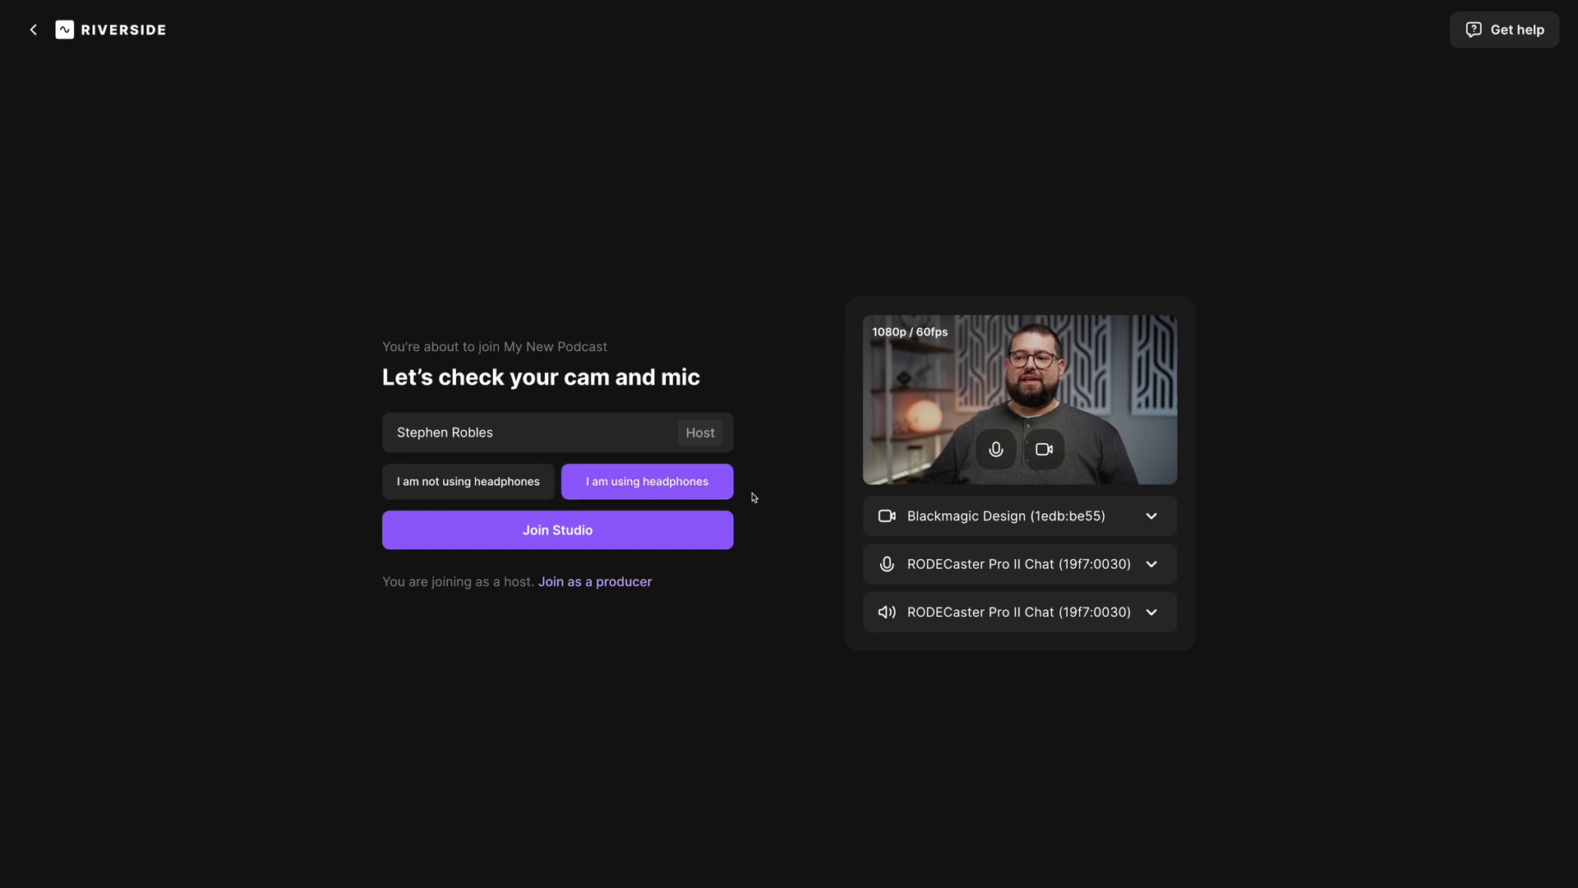
pyautogui.click(608, 543)
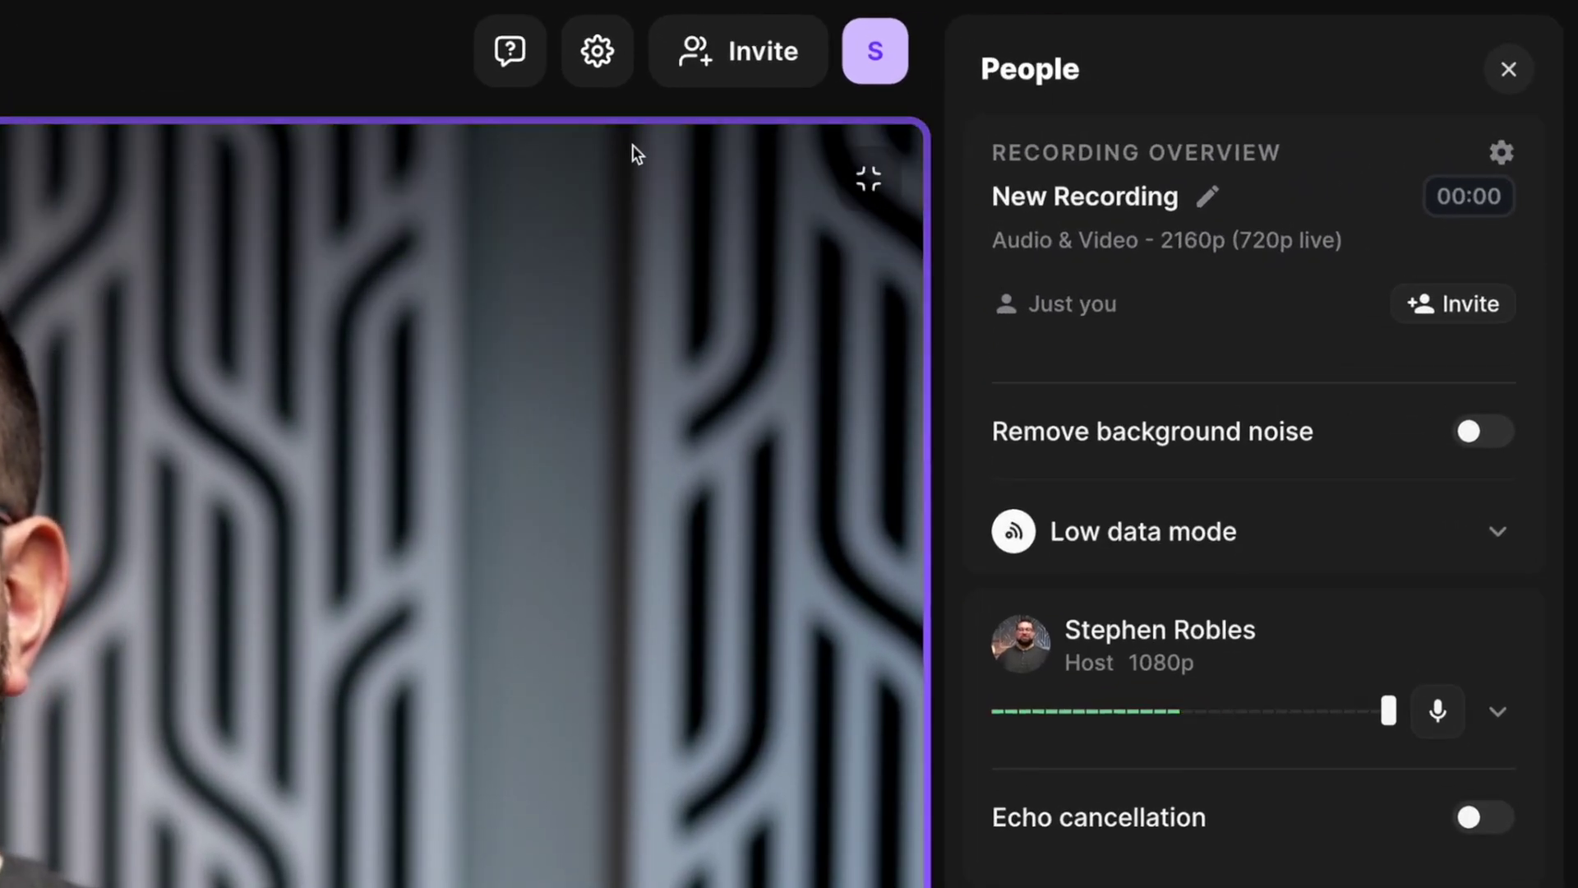
# Step: Review the studio's Recording and Live Stream settings pages, then close Settings
pyautogui.click(634, 50)
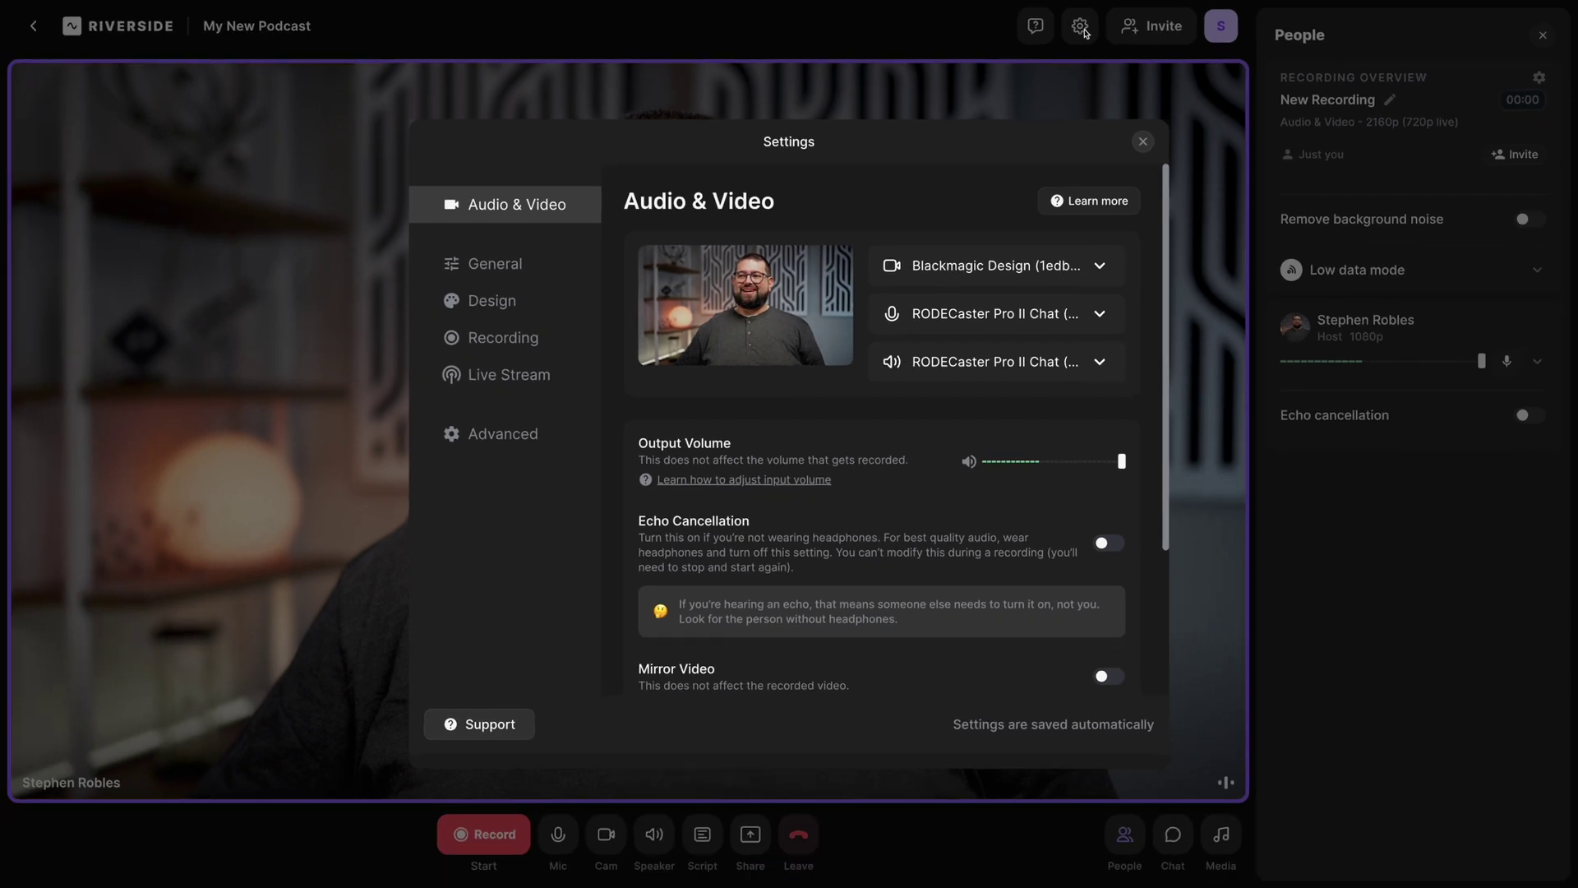
pyautogui.scroll(-1, 740, 271)
pyautogui.click(535, 338)
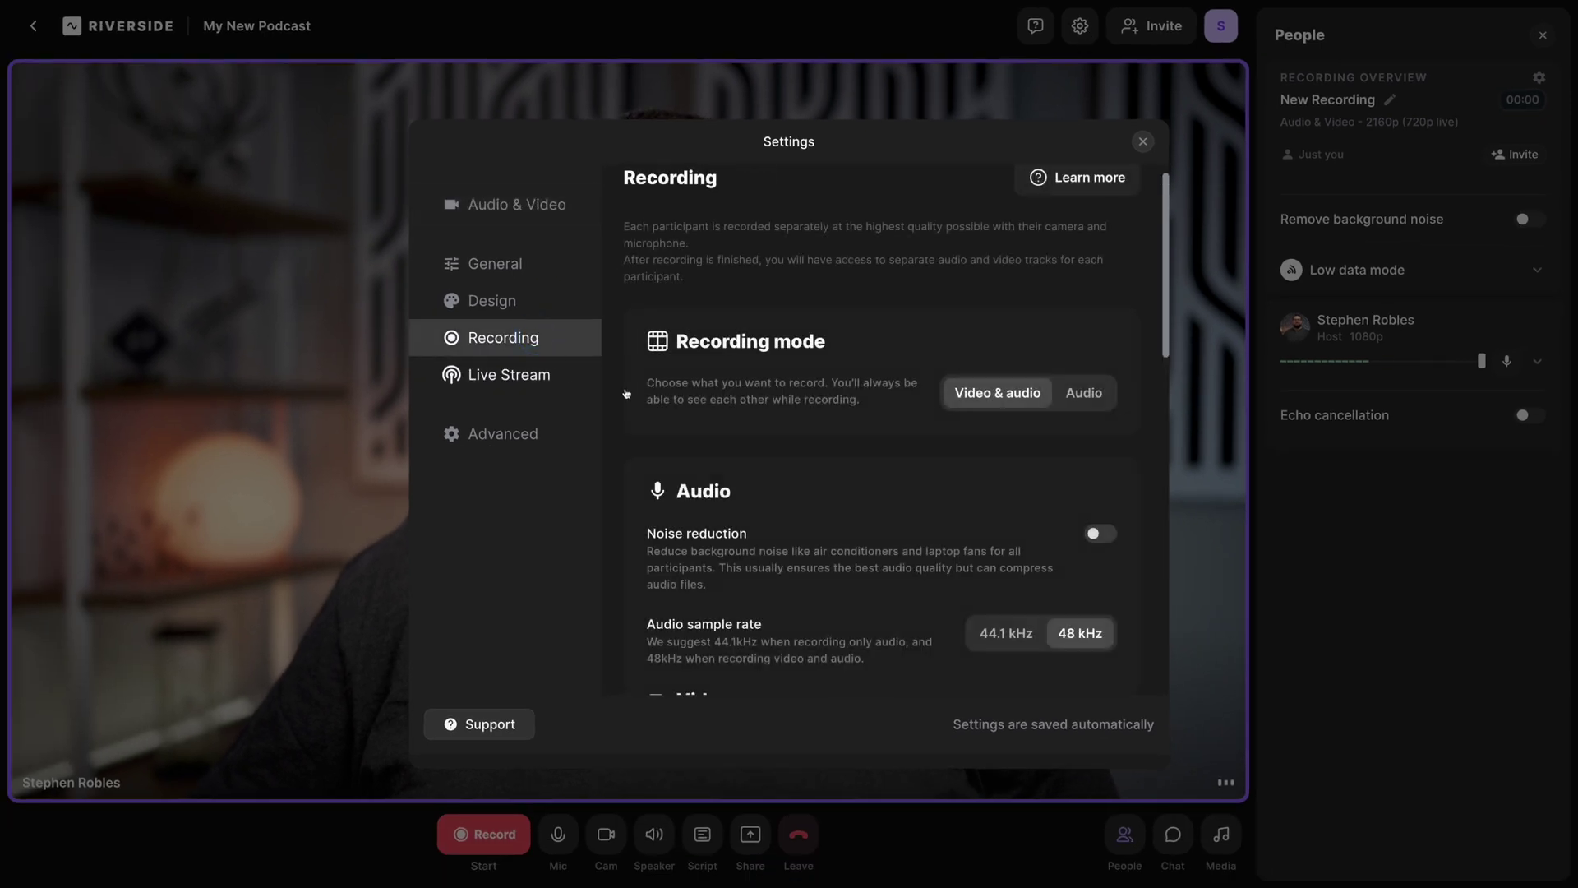
pyautogui.scroll(-3, 822, 468)
pyautogui.scroll(-5, 1065, 416)
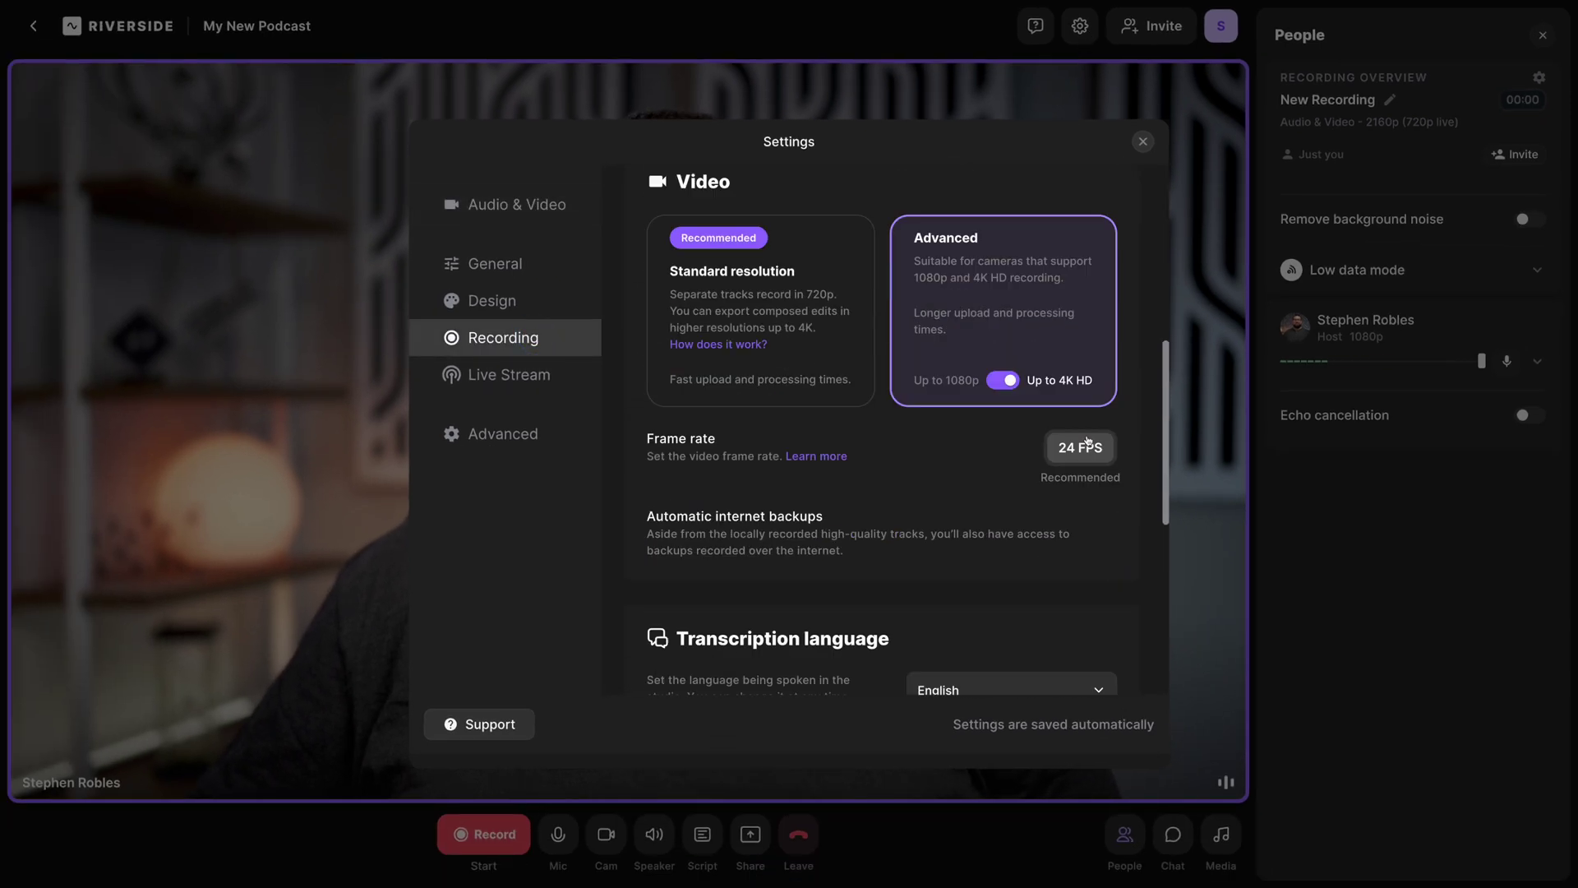
pyautogui.scroll(4, 1066, 416)
pyautogui.scroll(-8, 1066, 416)
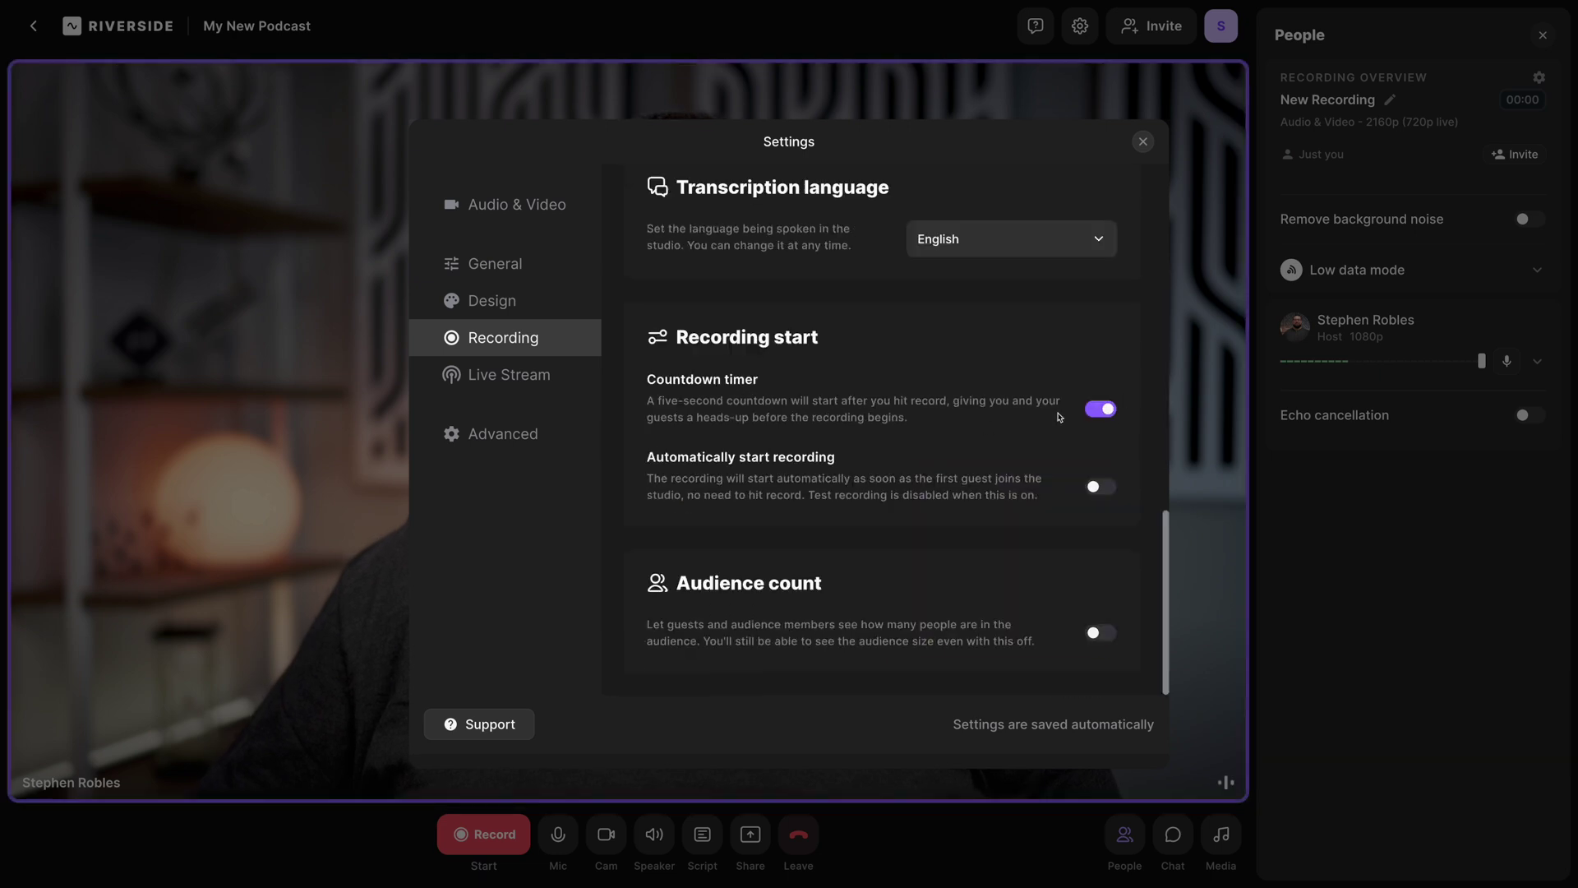
pyautogui.click(486, 372)
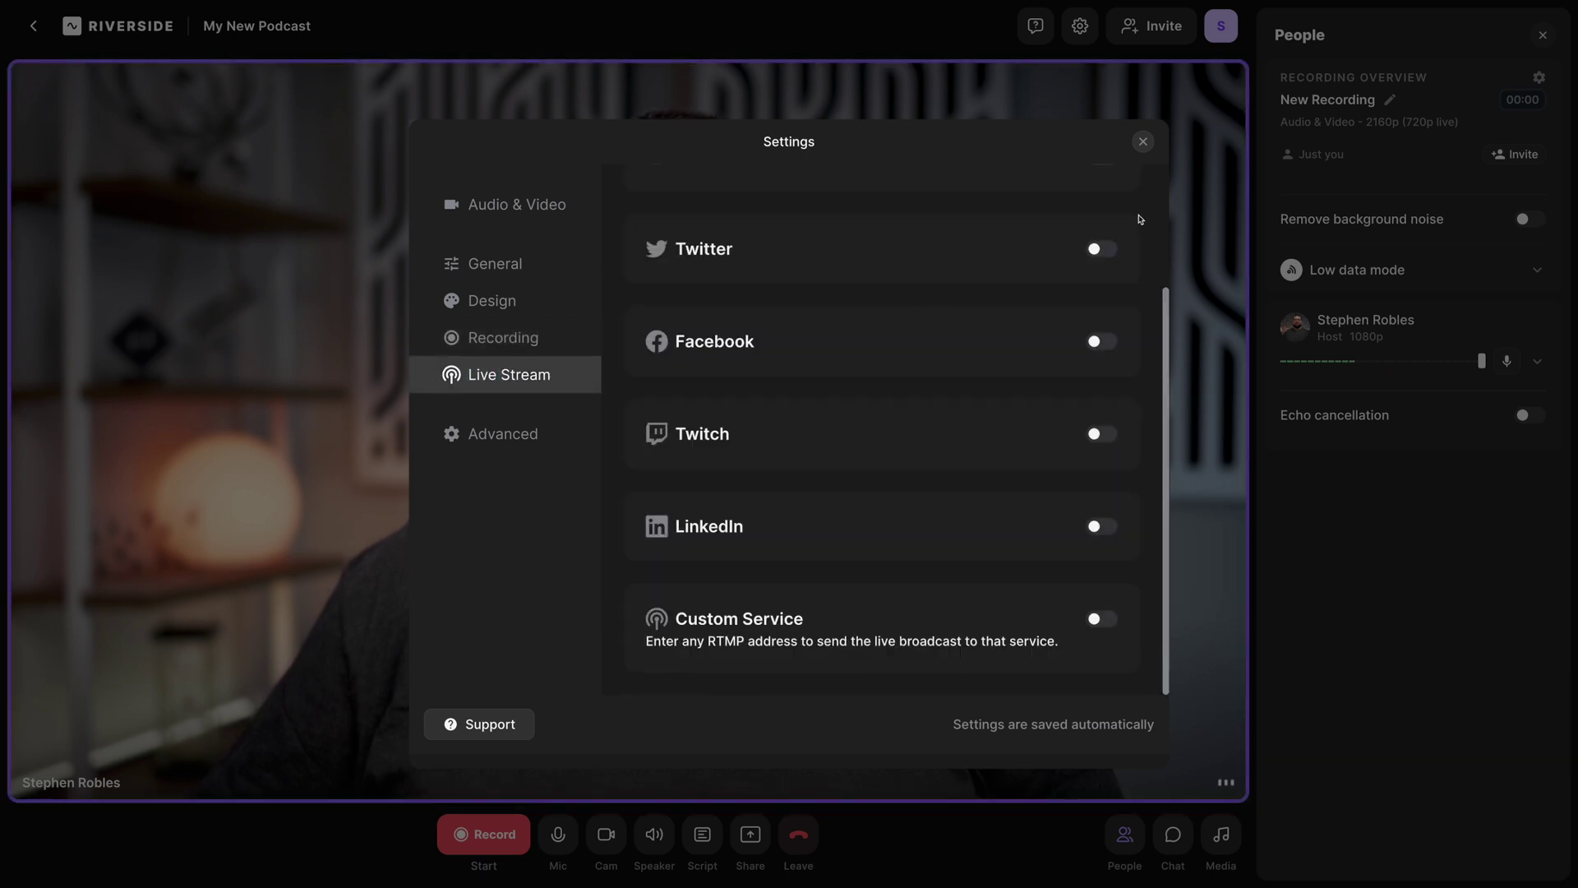
pyautogui.click(1143, 142)
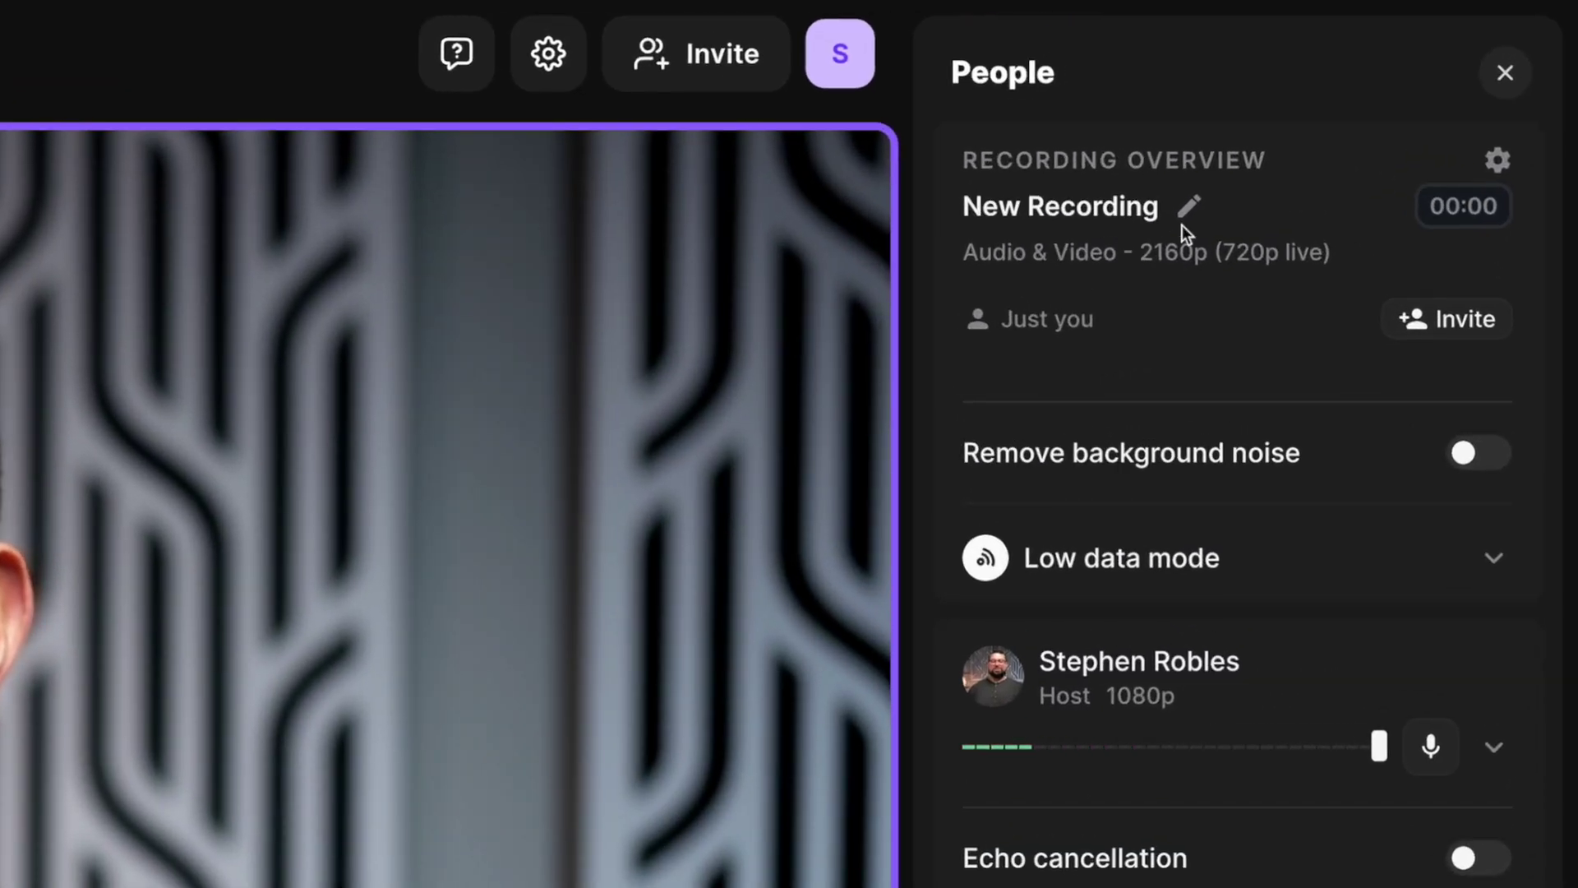
pyautogui.click(1187, 207)
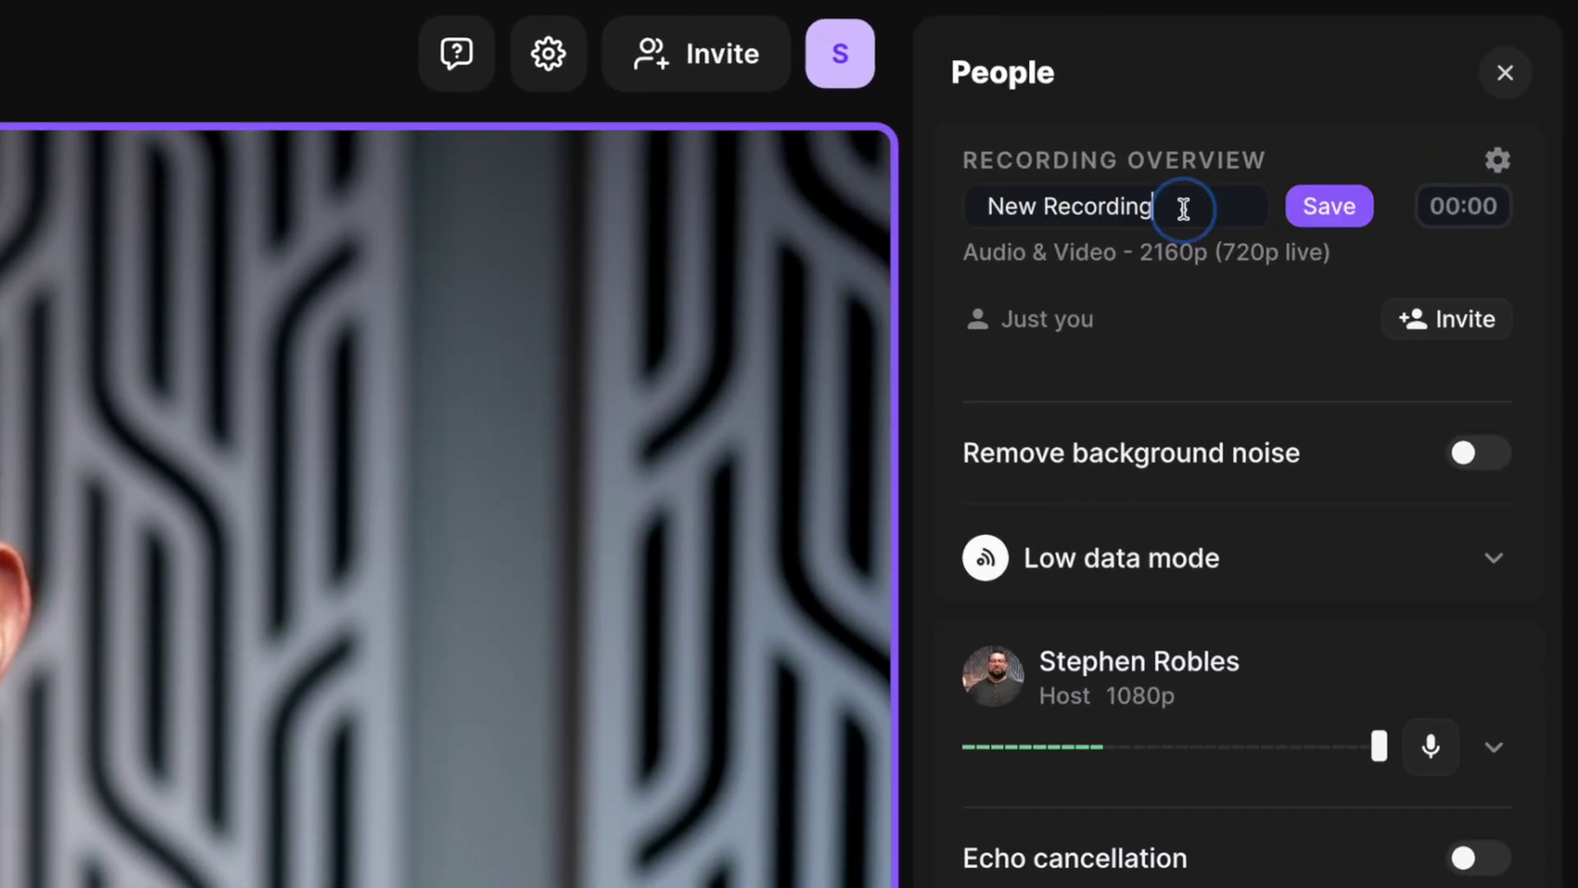
pyautogui.click(1301, 218)
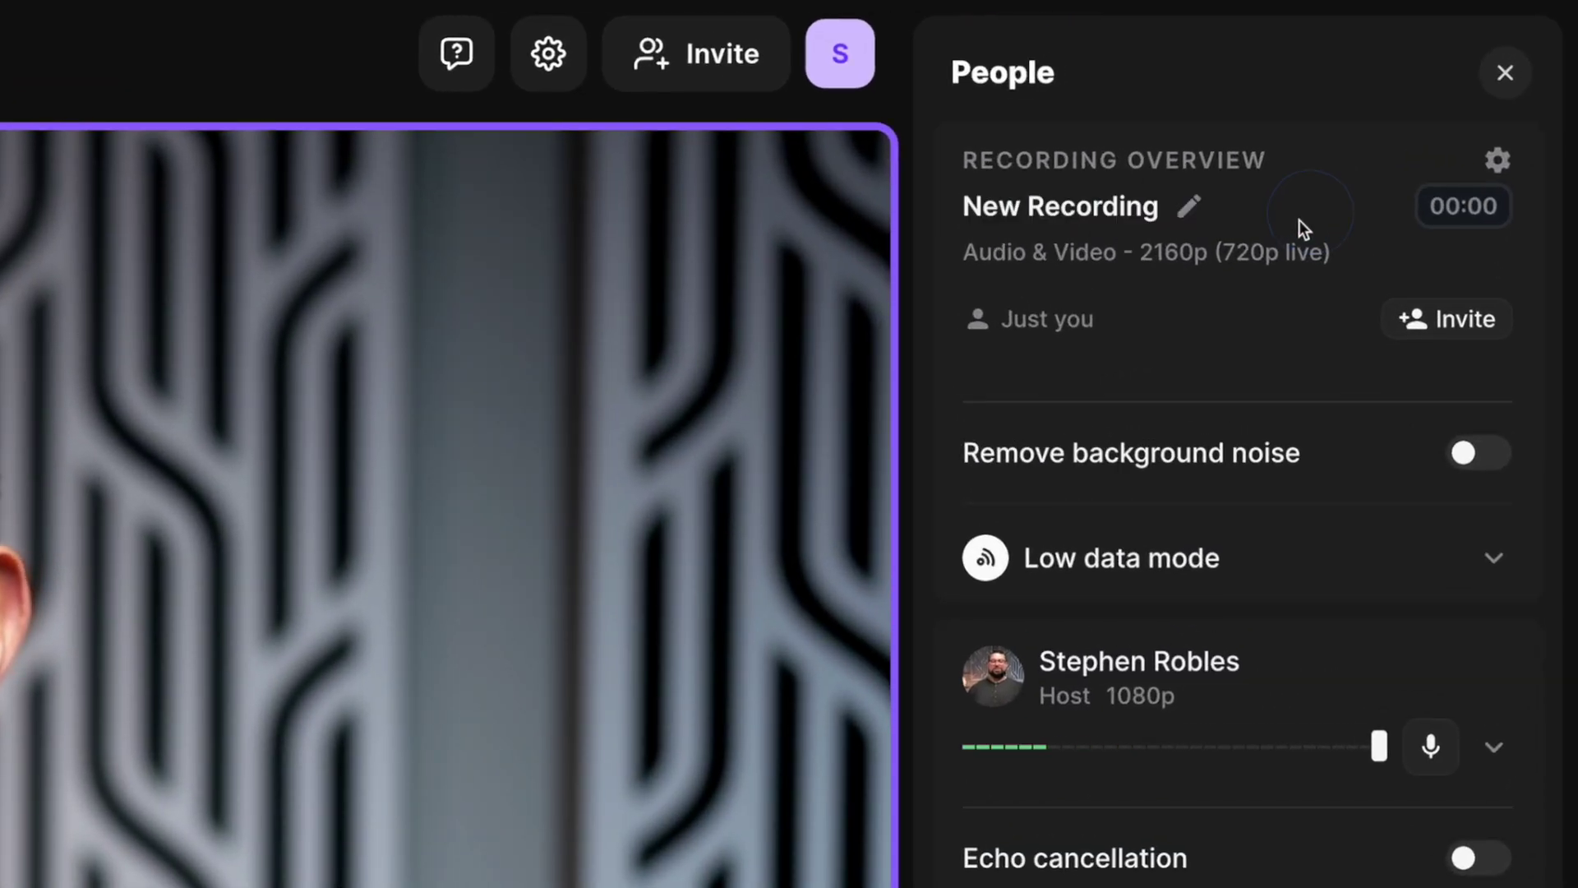
pyautogui.click(1455, 320)
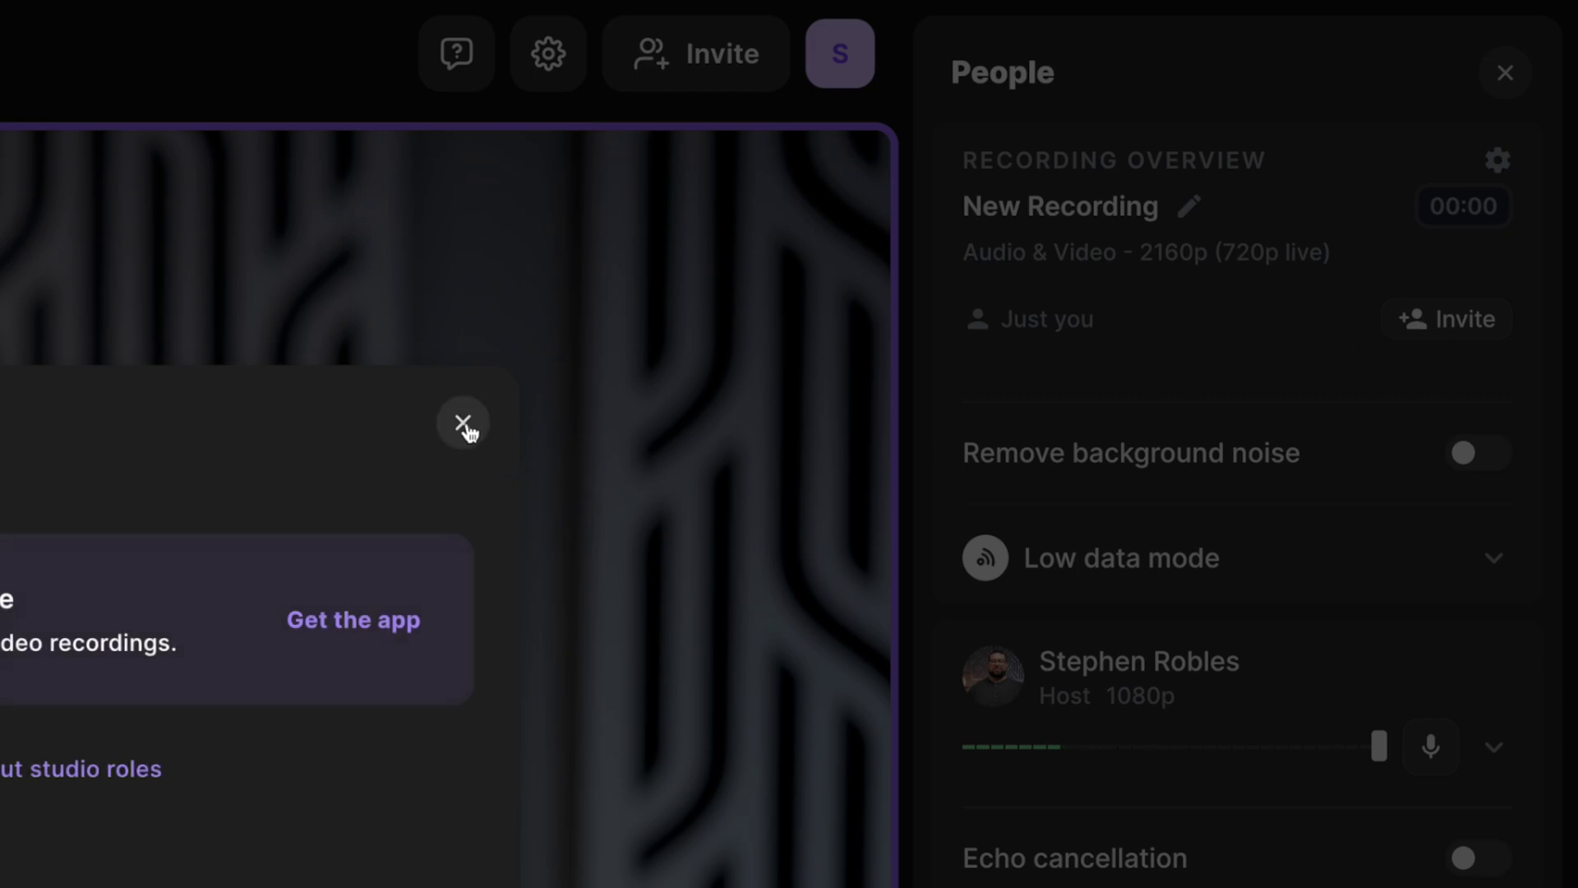
pyautogui.click(462, 423)
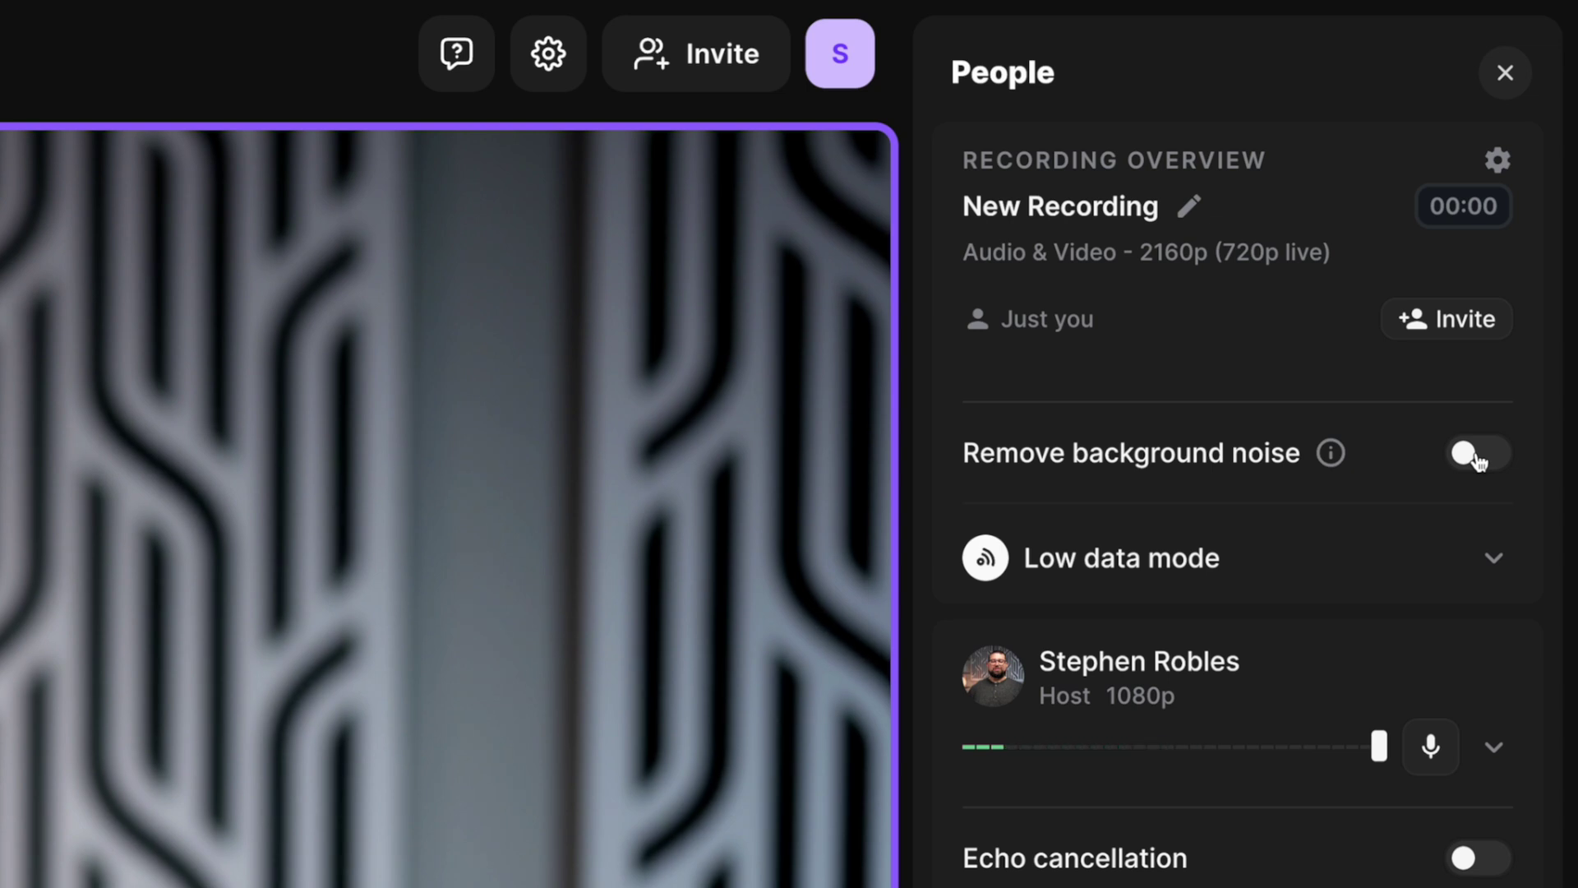
pyautogui.click(1494, 558)
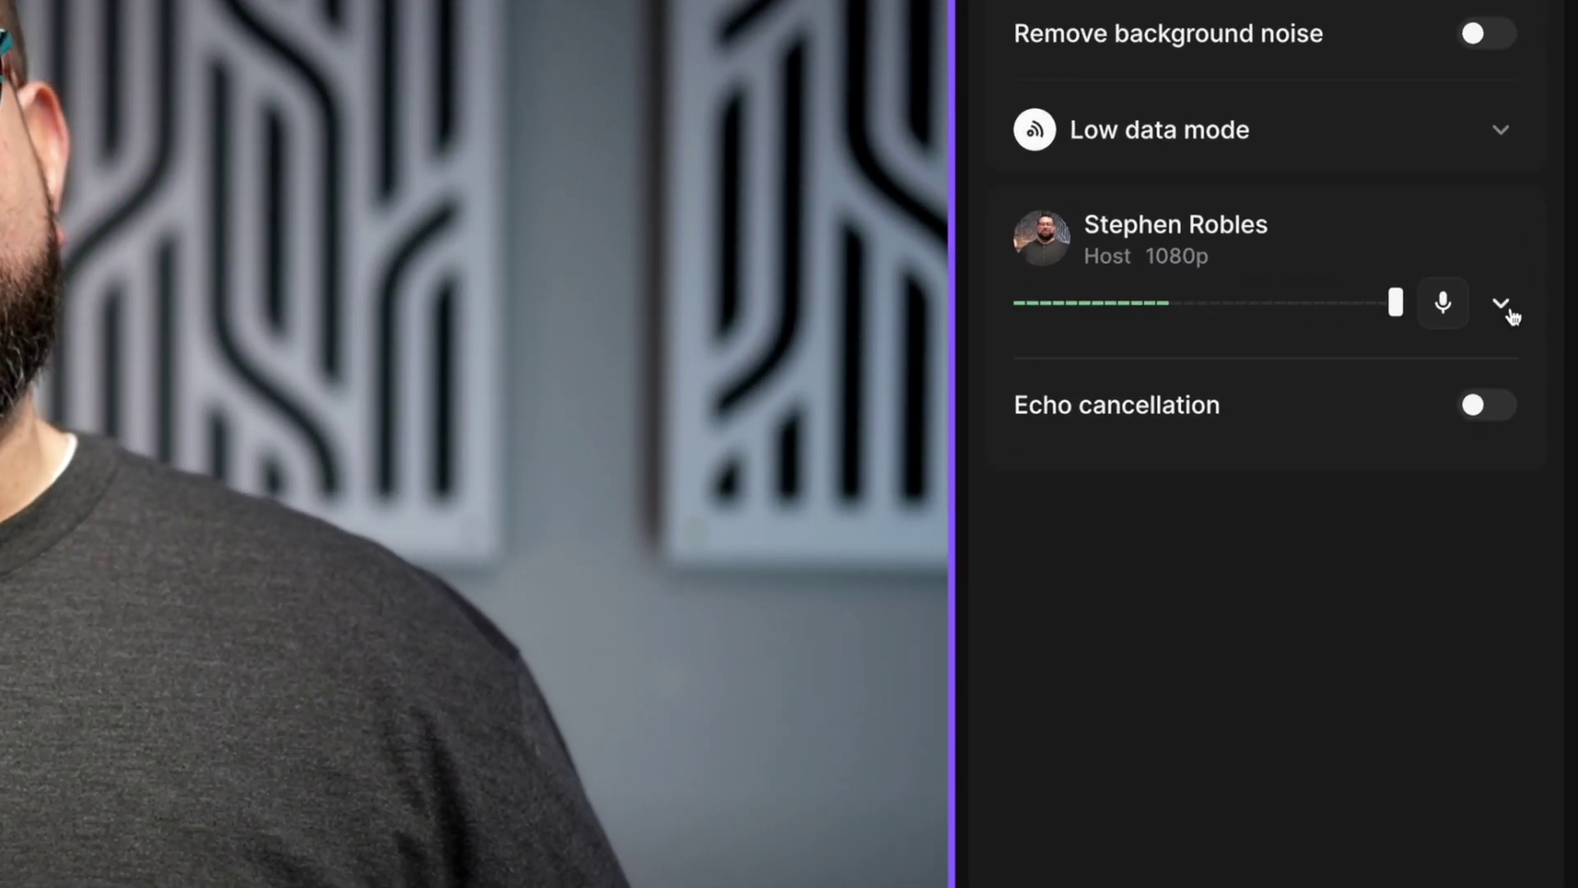
pyautogui.click(1511, 312)
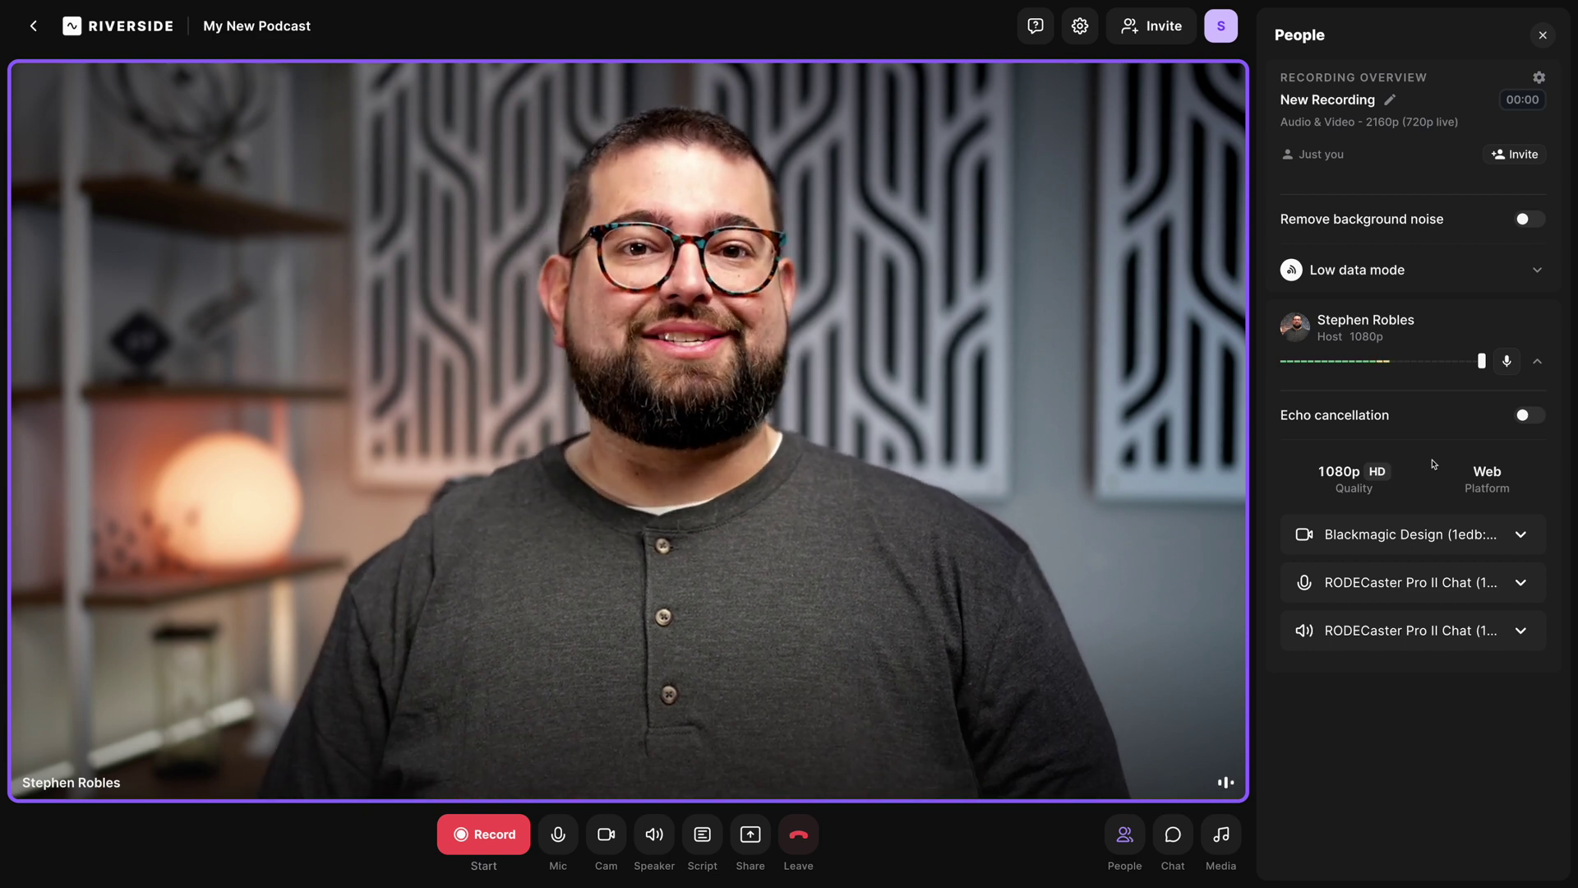
pyautogui.click(1434, 465)
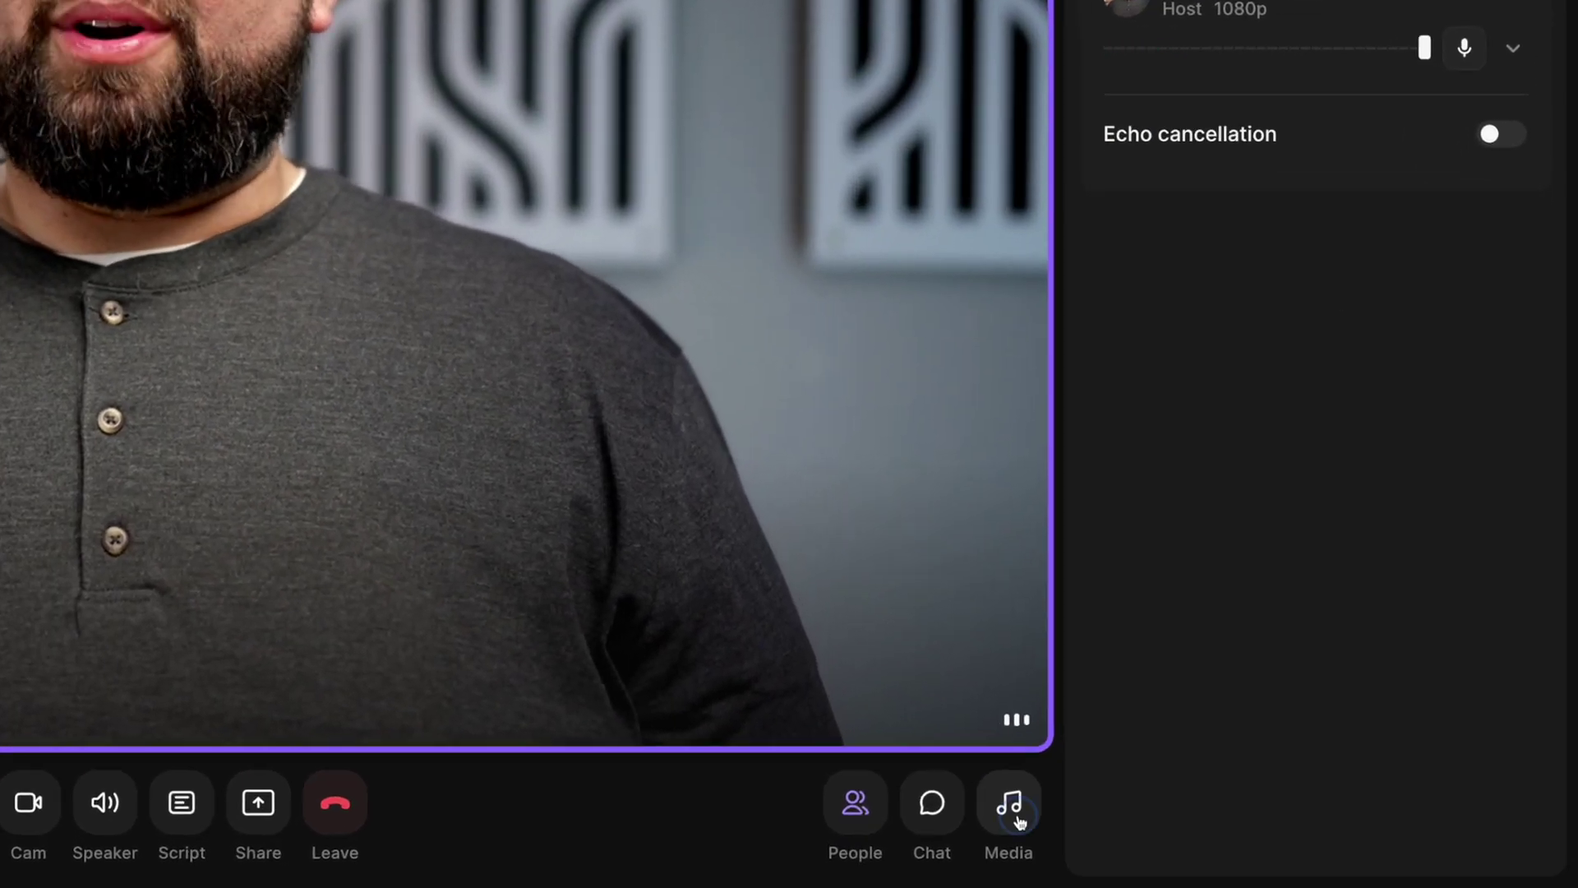
# Step: Play the Get Ready | Apple Vision Pro clip live at near-zero volume, stop it, and close Media
pyautogui.click(1227, 842)
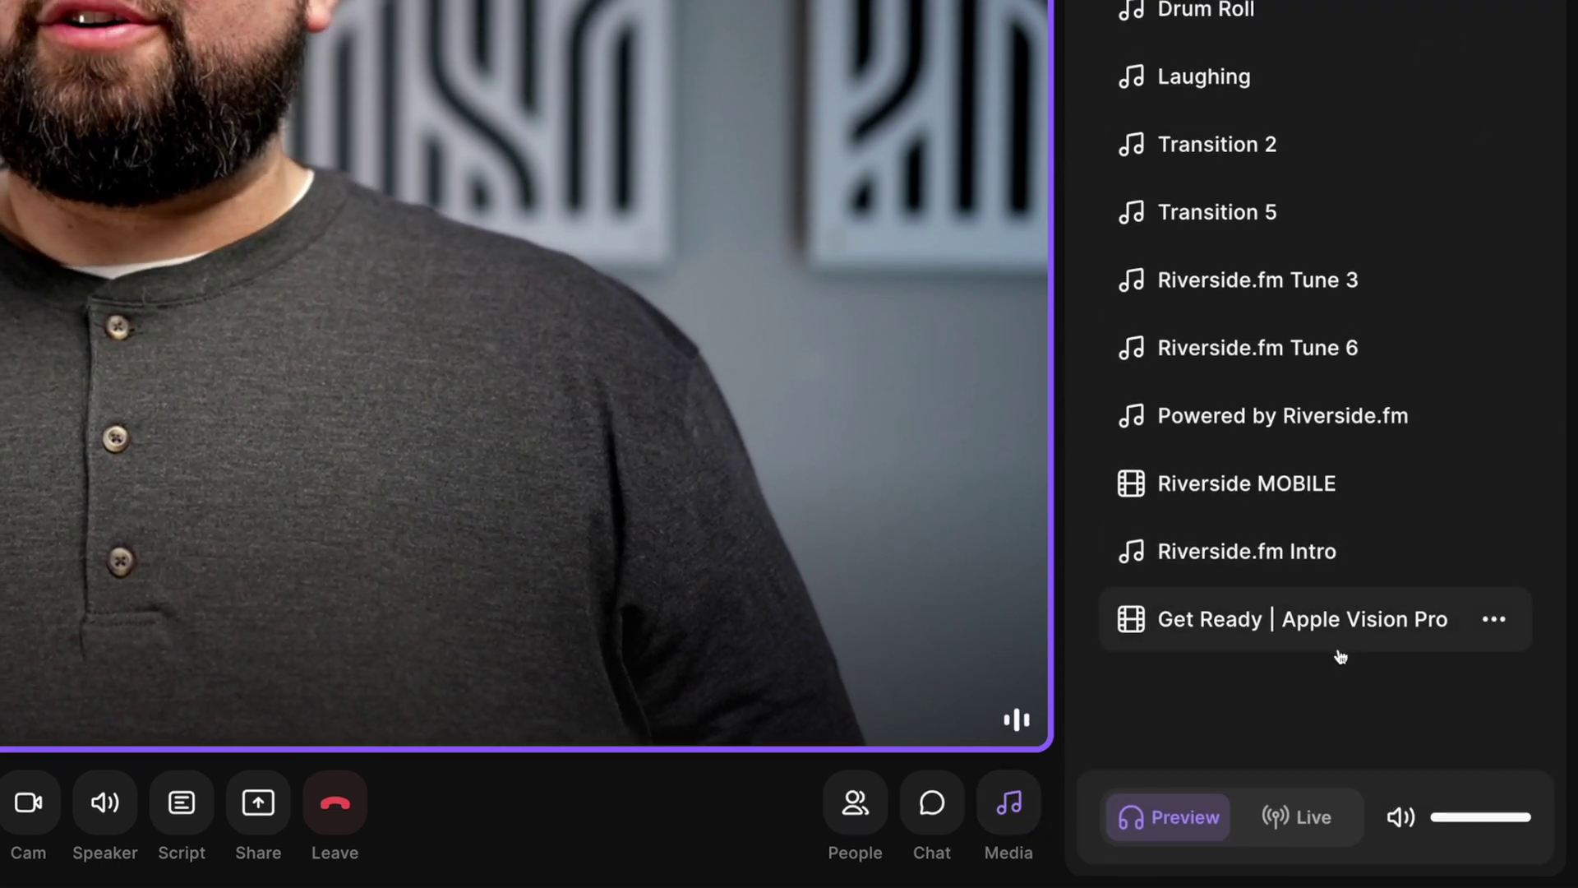
pyautogui.moveTo(1530, 817); pyautogui.dragTo(1435, 817)
pyautogui.click(1336, 821)
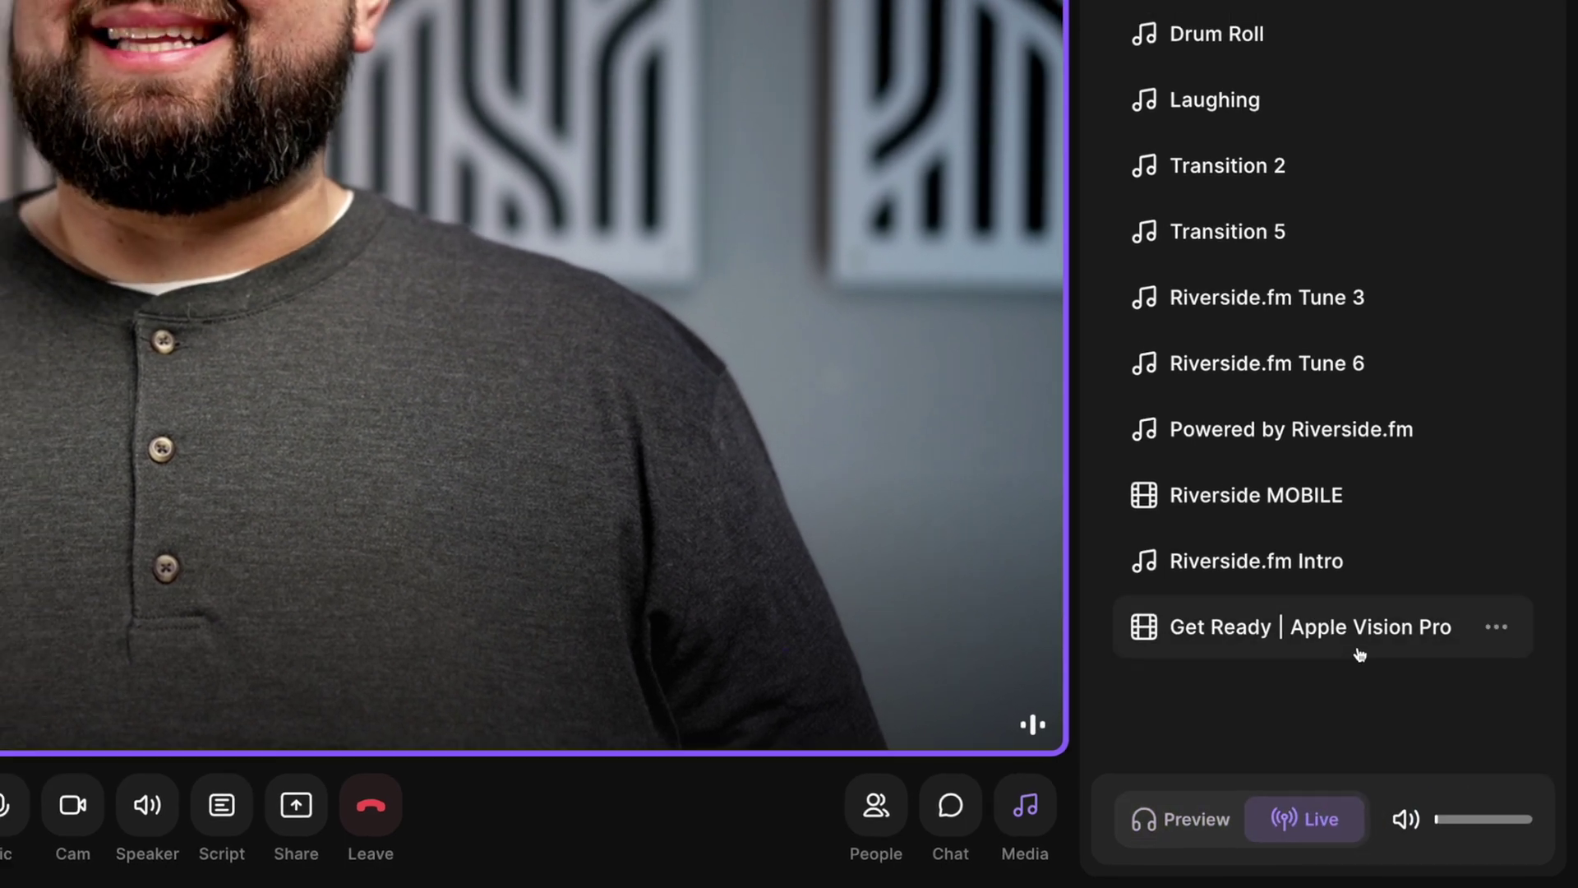
pyautogui.click(1357, 649)
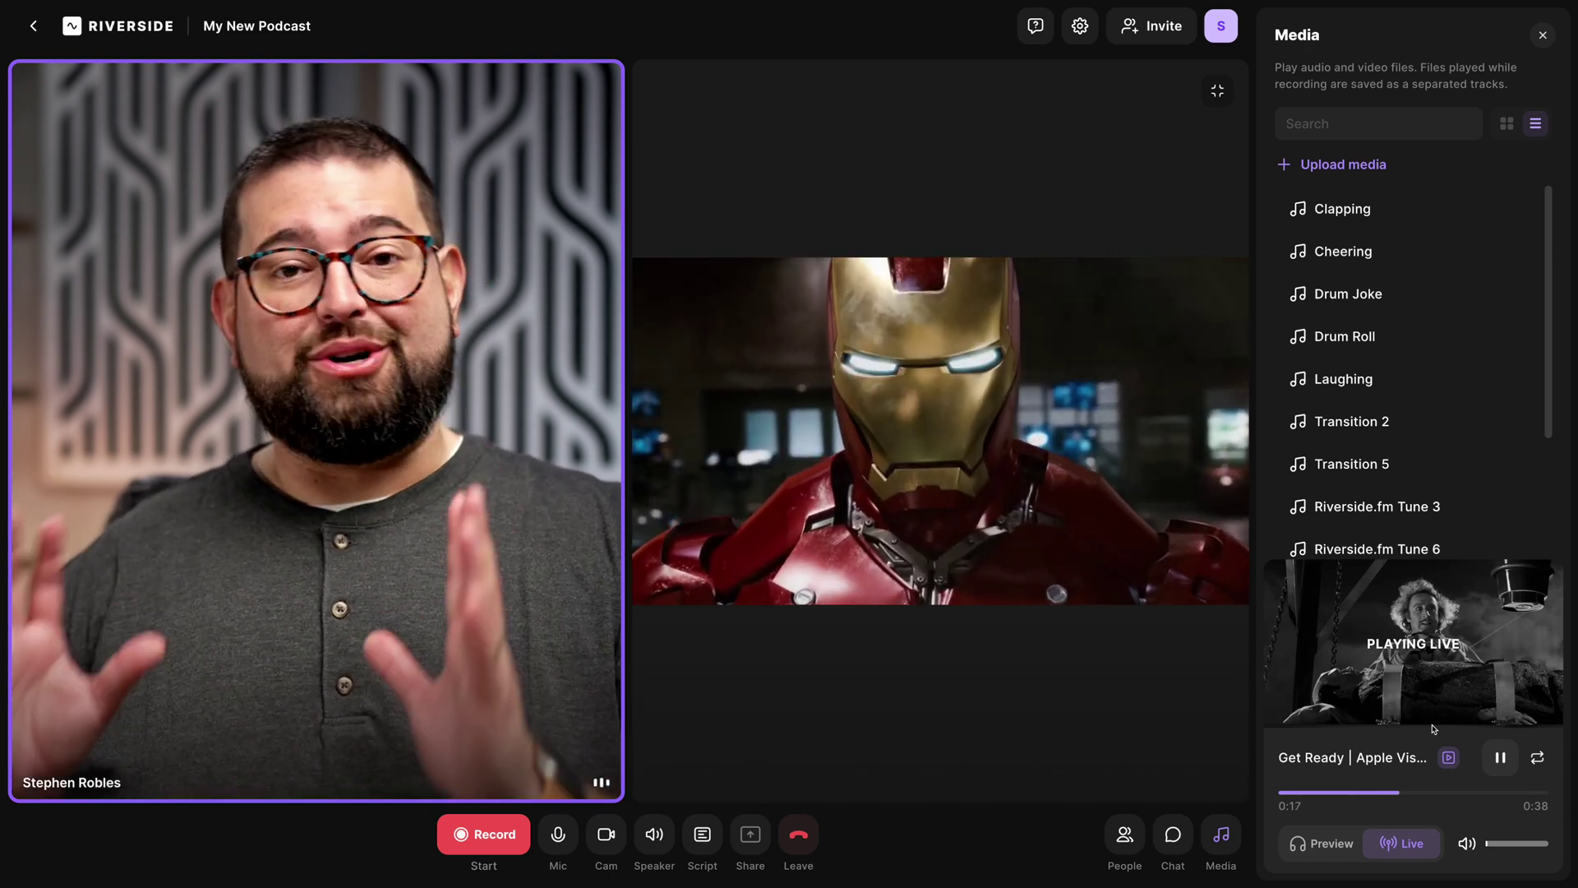
pyautogui.click(1501, 757)
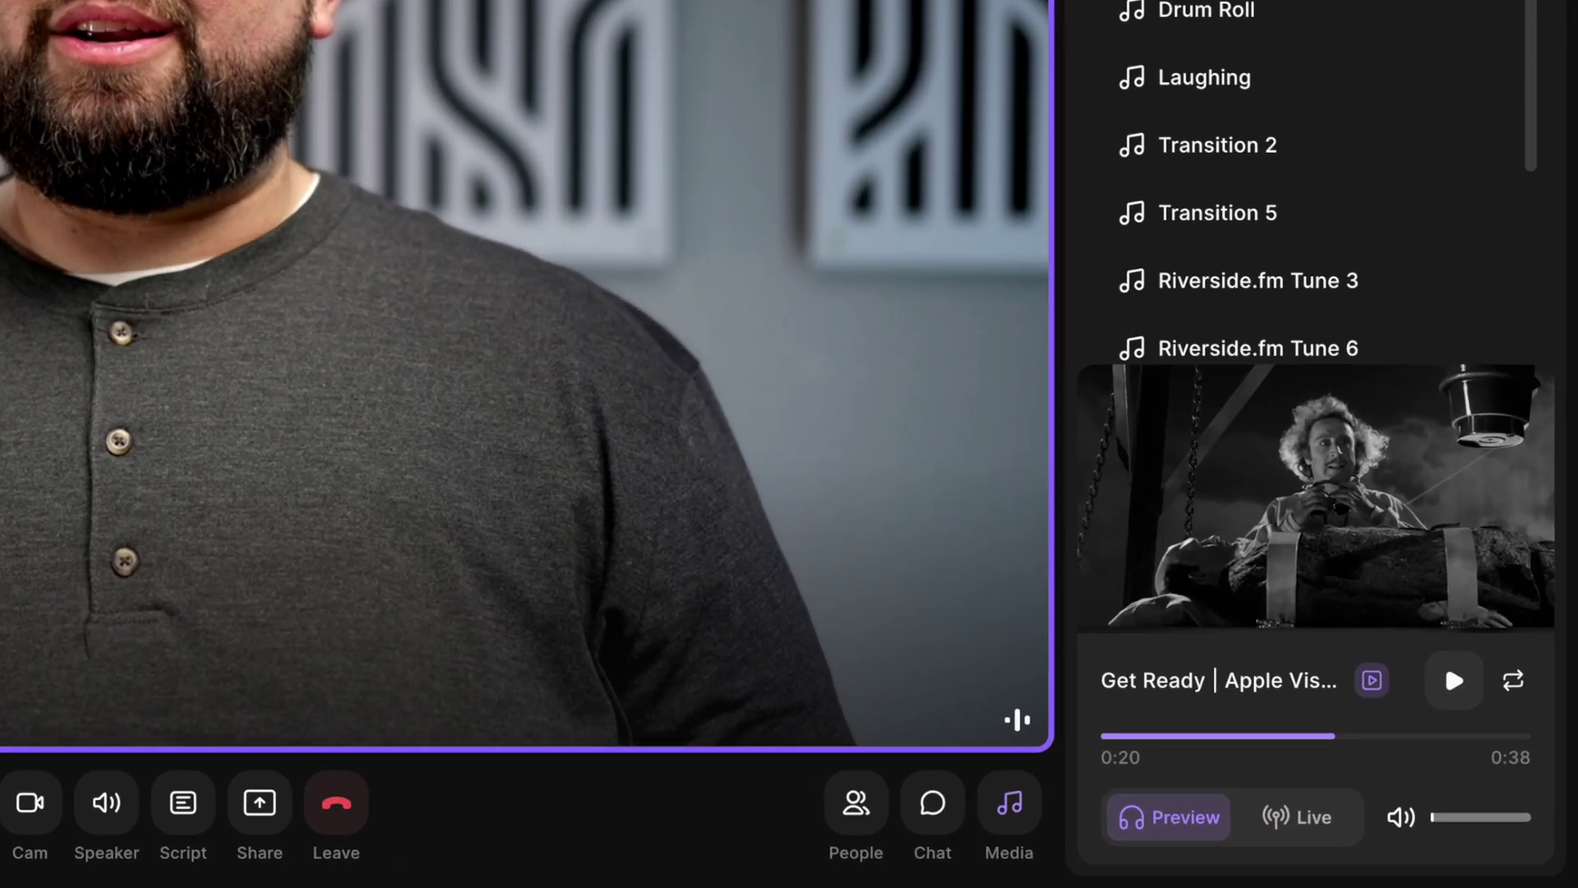
pyautogui.click(1020, 829)
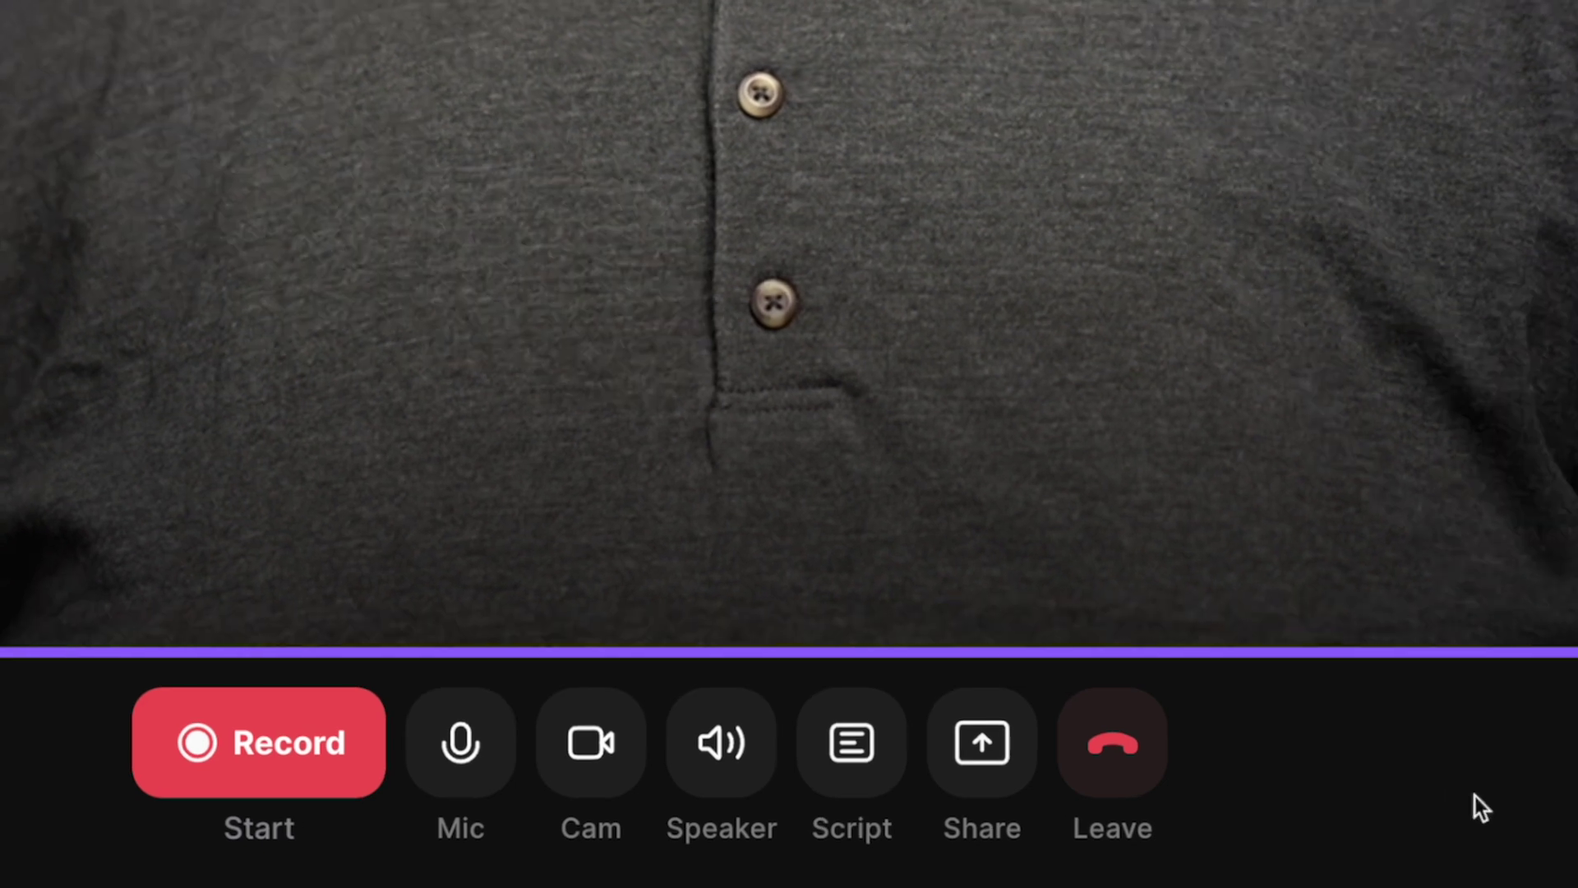
# Step: Check the Leave and Share menus, then open the Script menu's script and teleprompter options
pyautogui.click(803, 849)
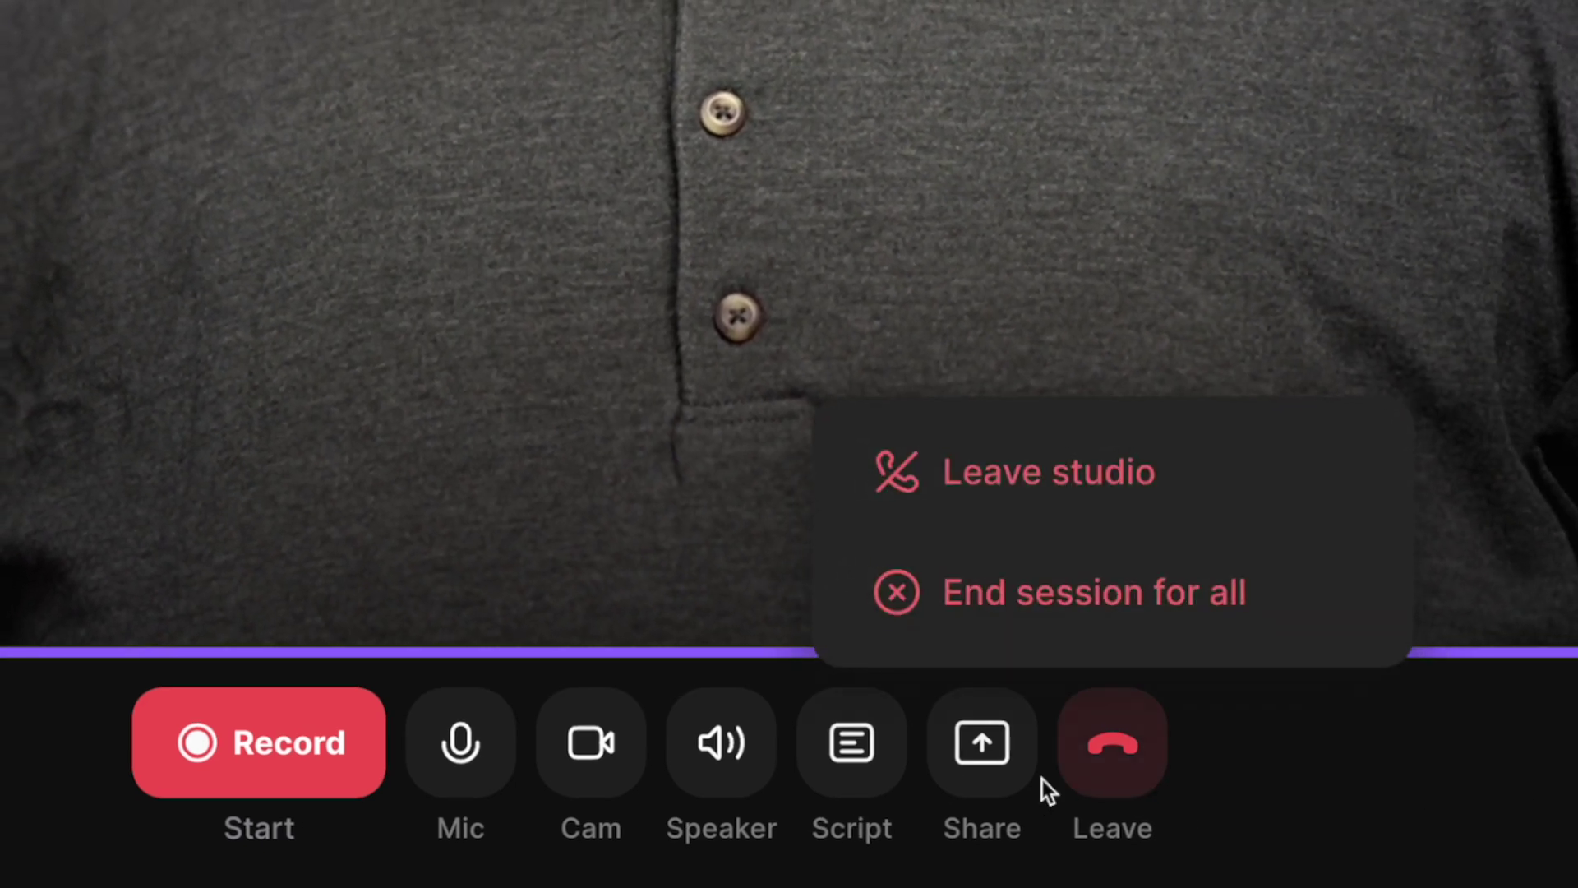
pyautogui.click(953, 777)
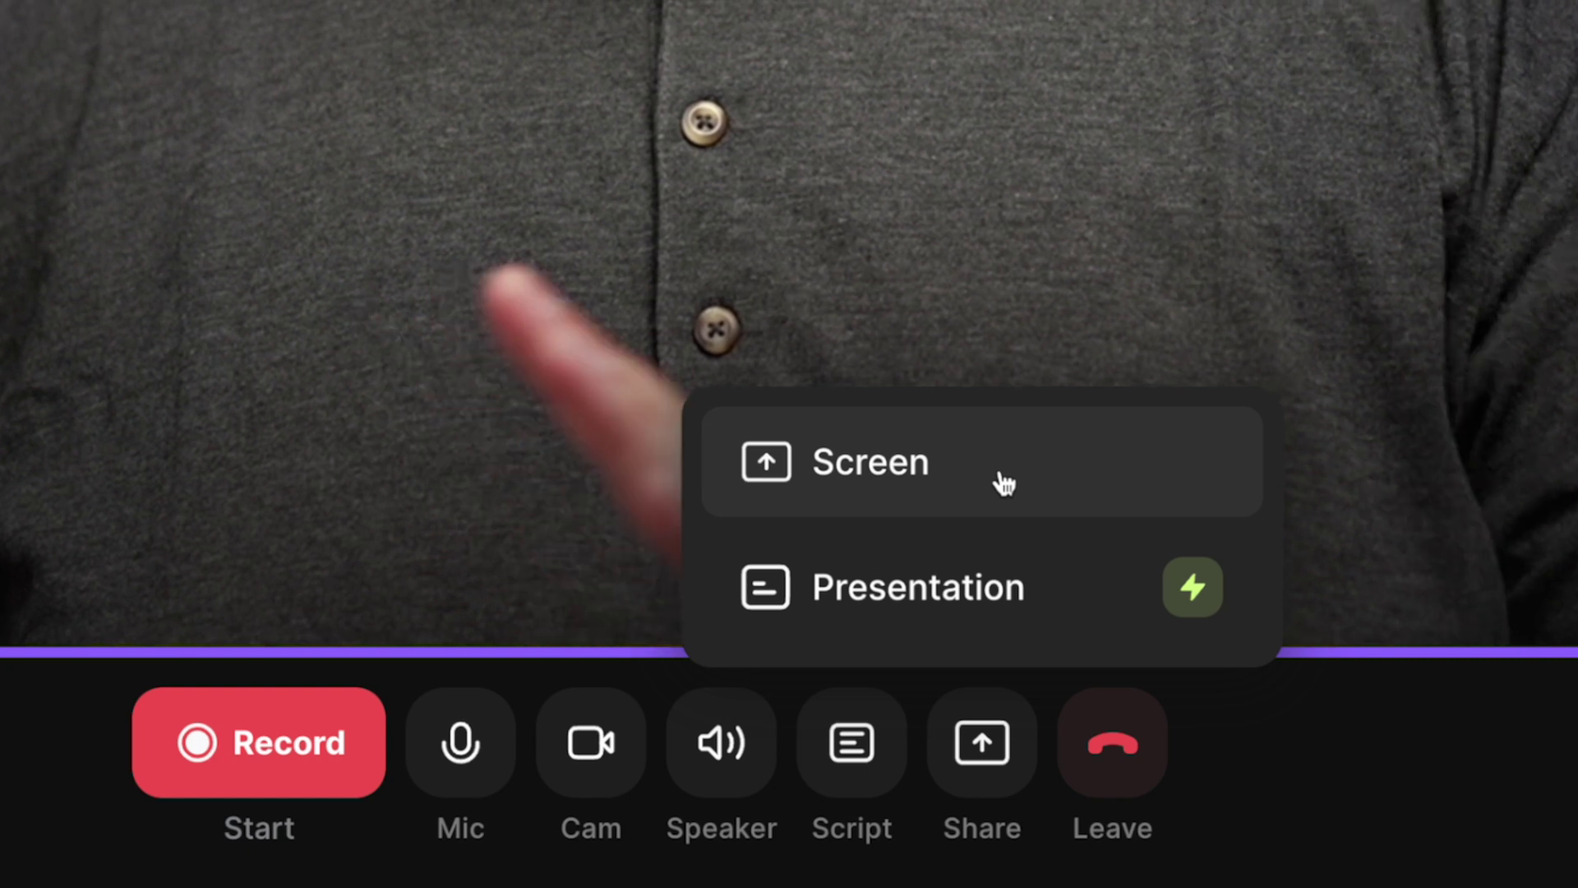
pyautogui.click(843, 736)
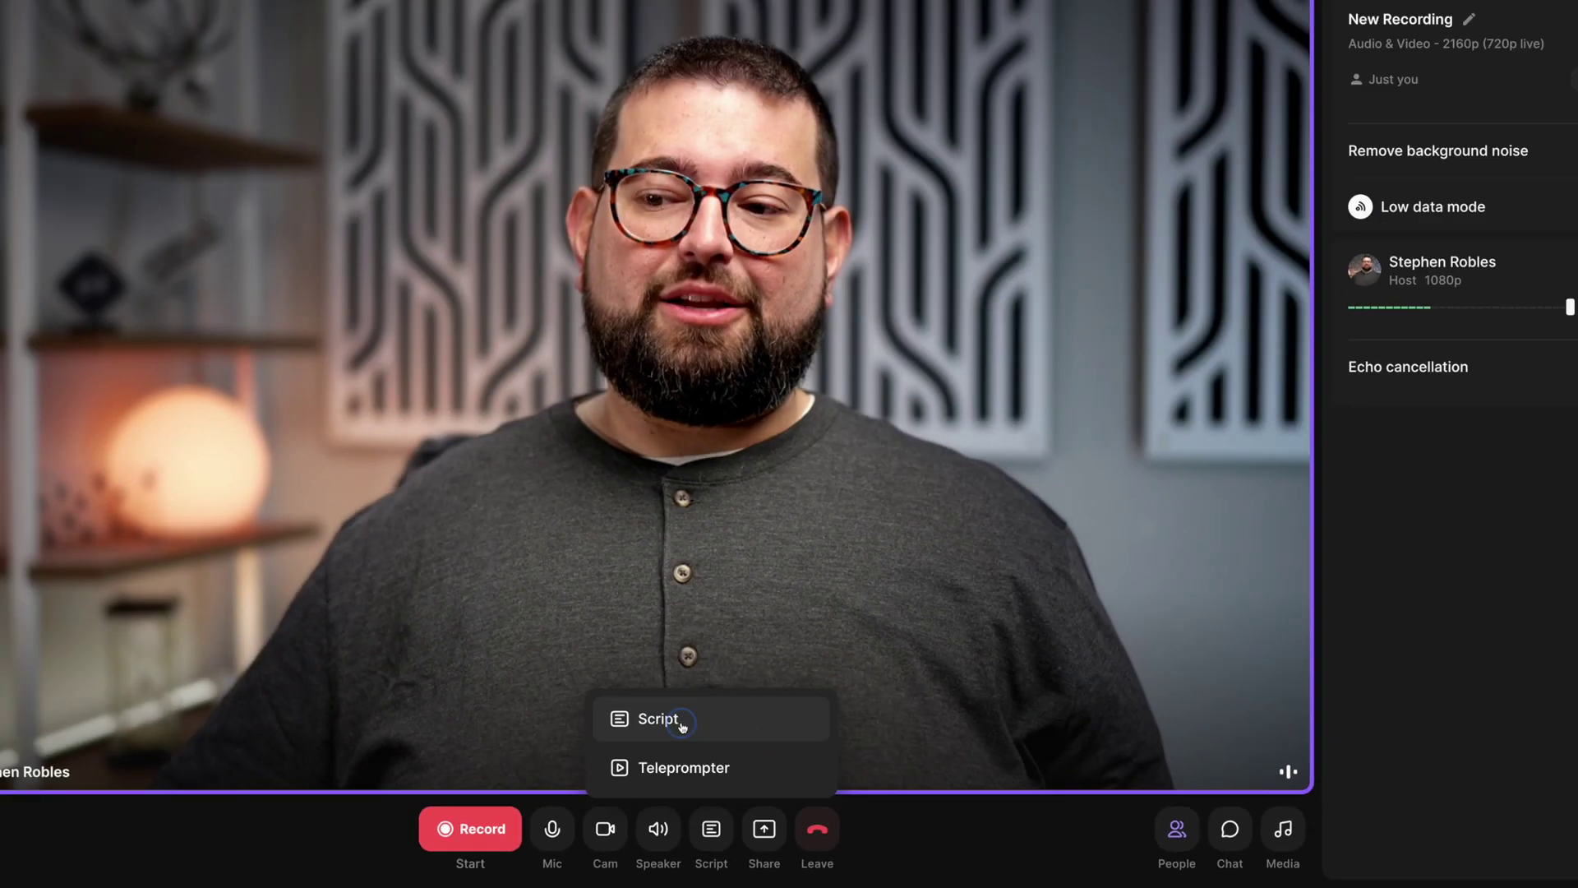
pyautogui.click(779, 516)
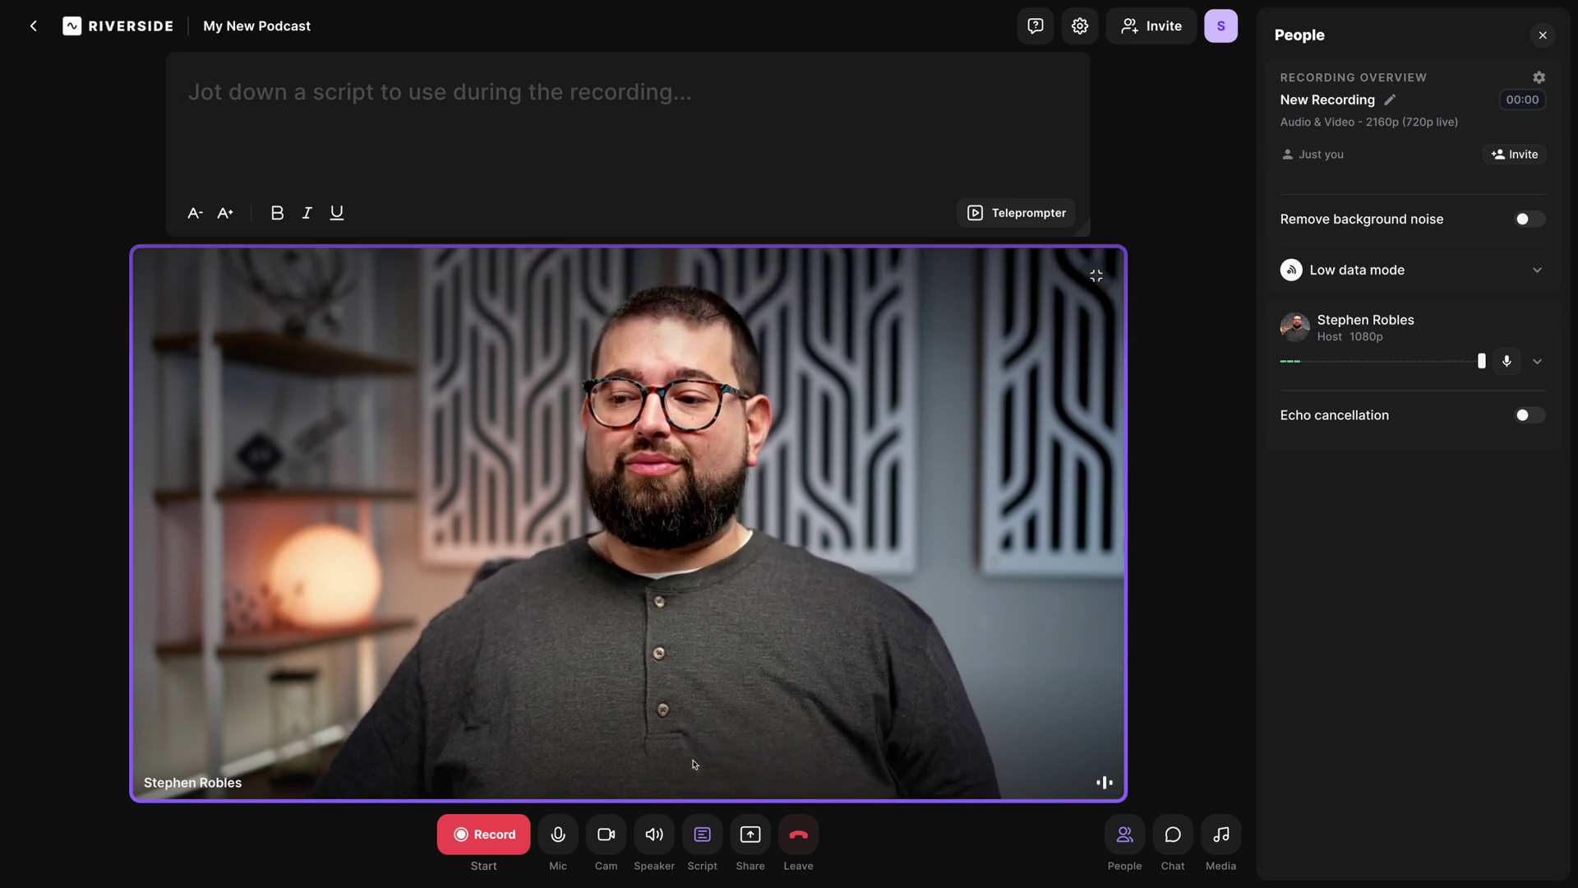
pyautogui.click(703, 834)
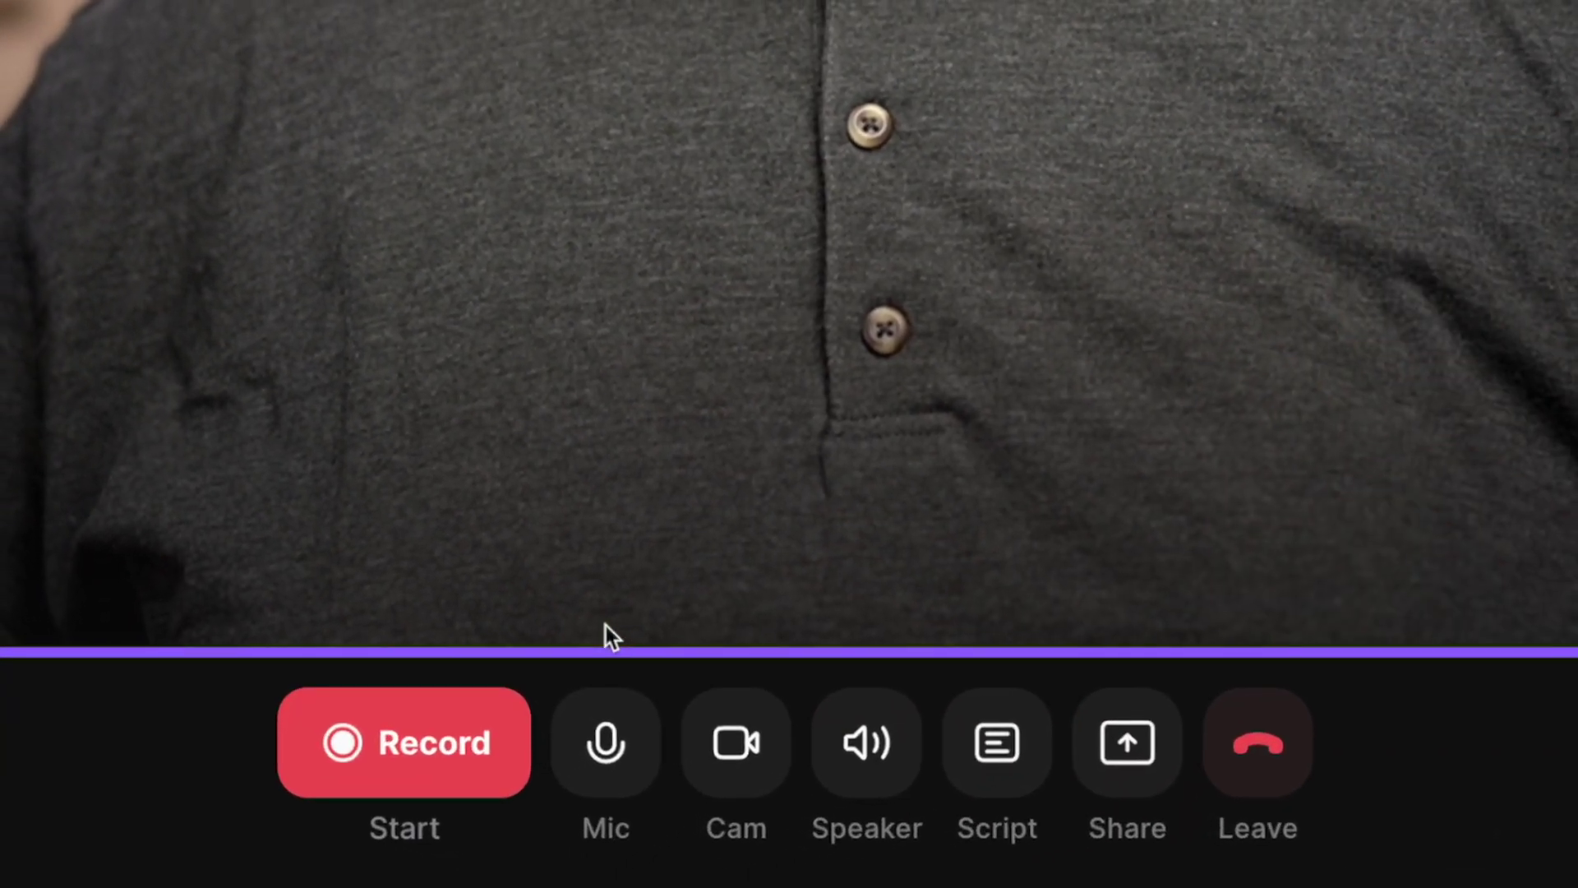
# Step: Start recording the host using Record's Start recording option
pyautogui.click(431, 744)
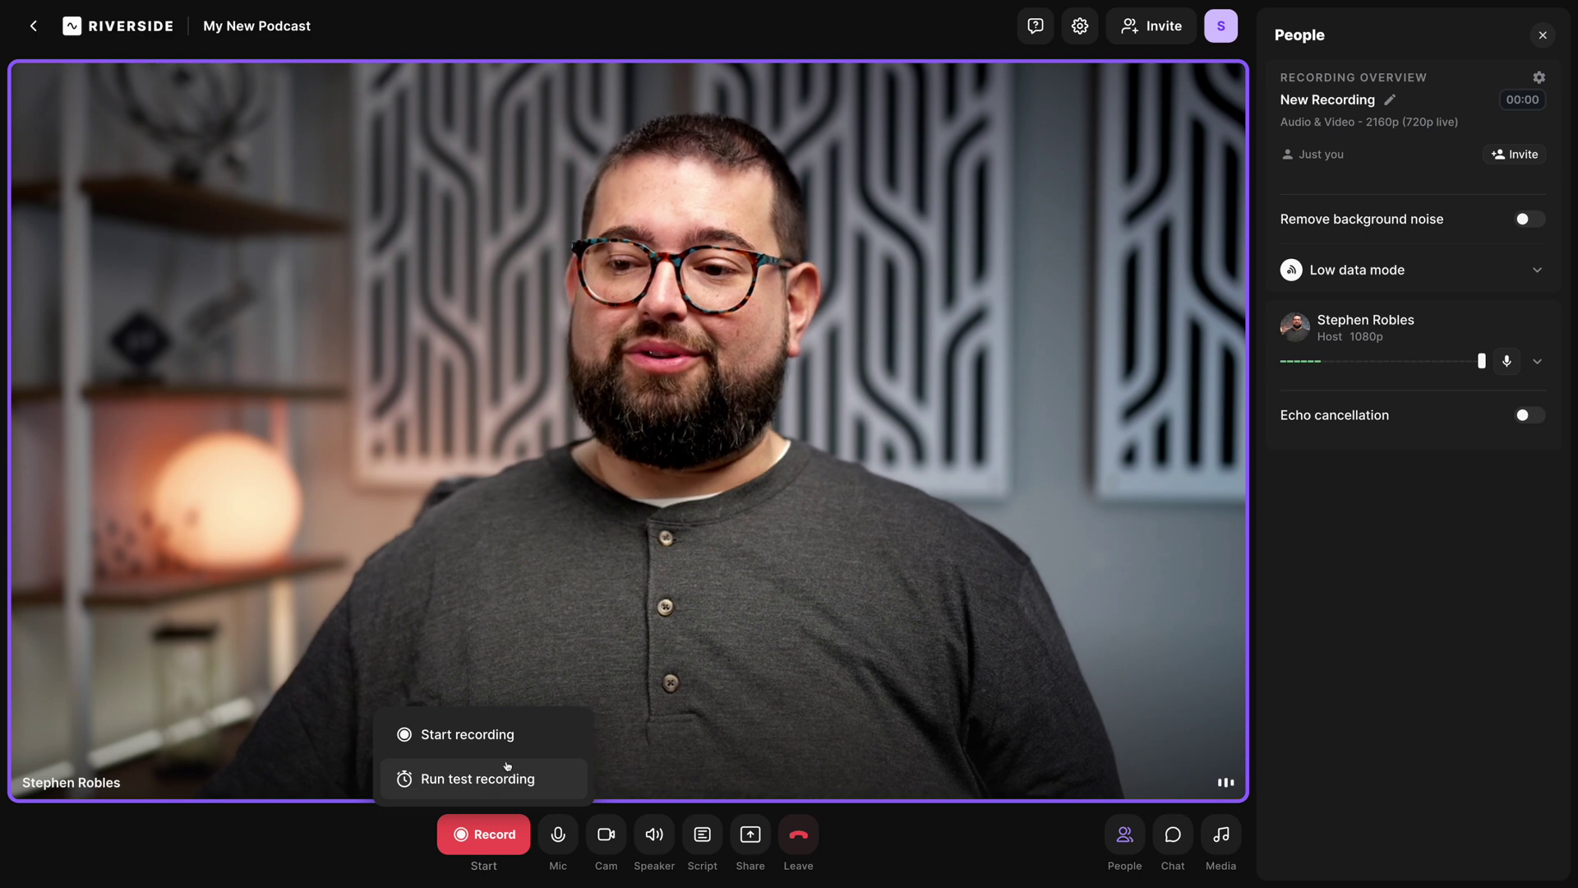
pyautogui.click(509, 742)
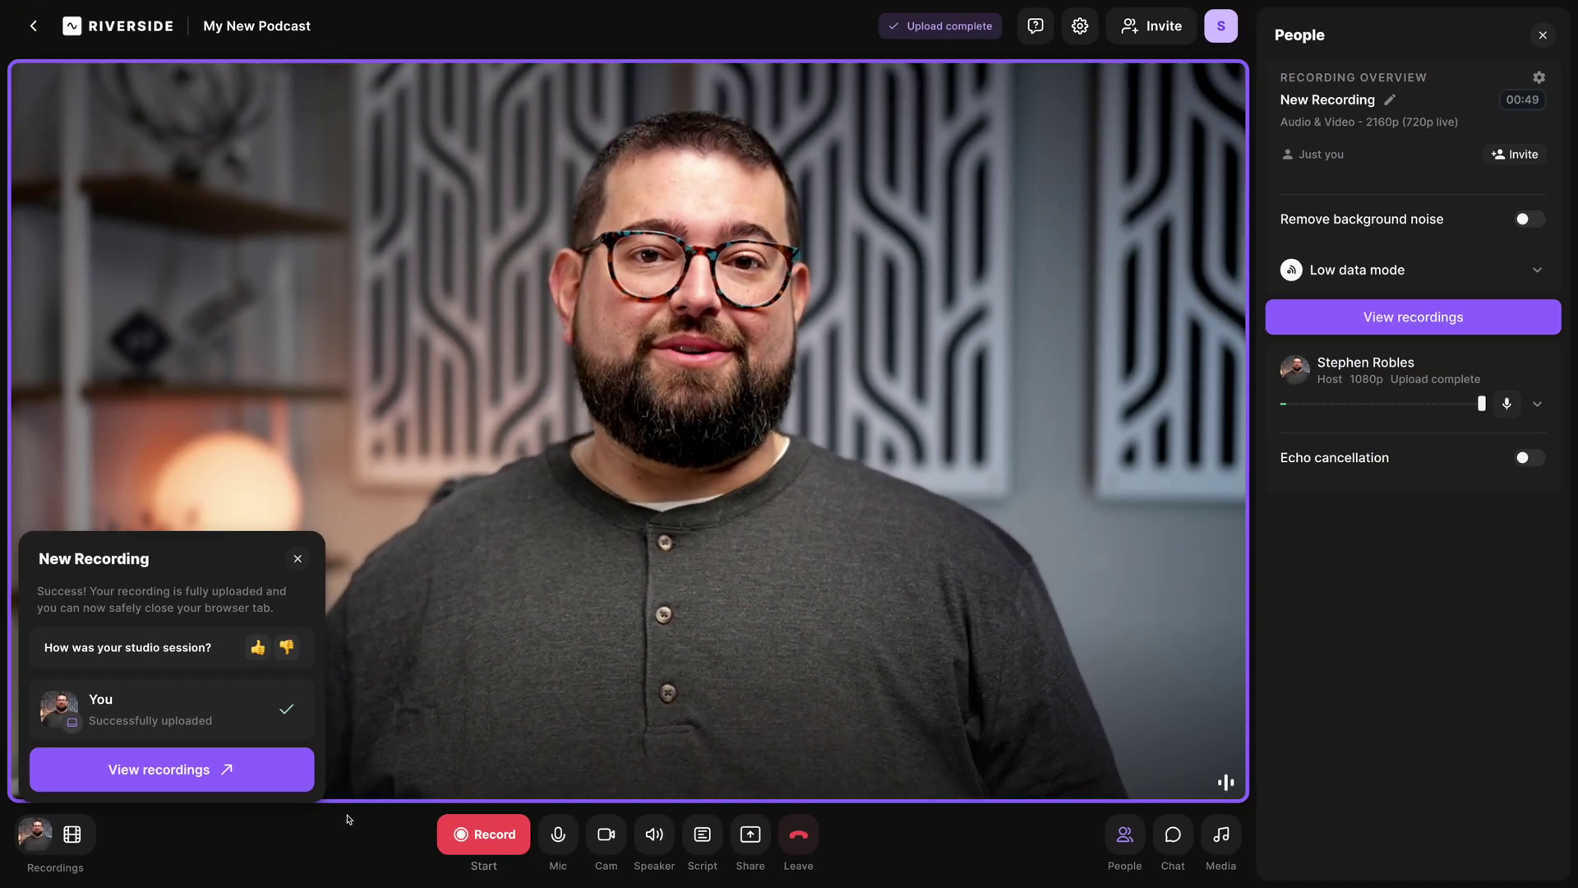
# Step: Go to View recordings and select the Primary Tech studio
pyautogui.click(256, 770)
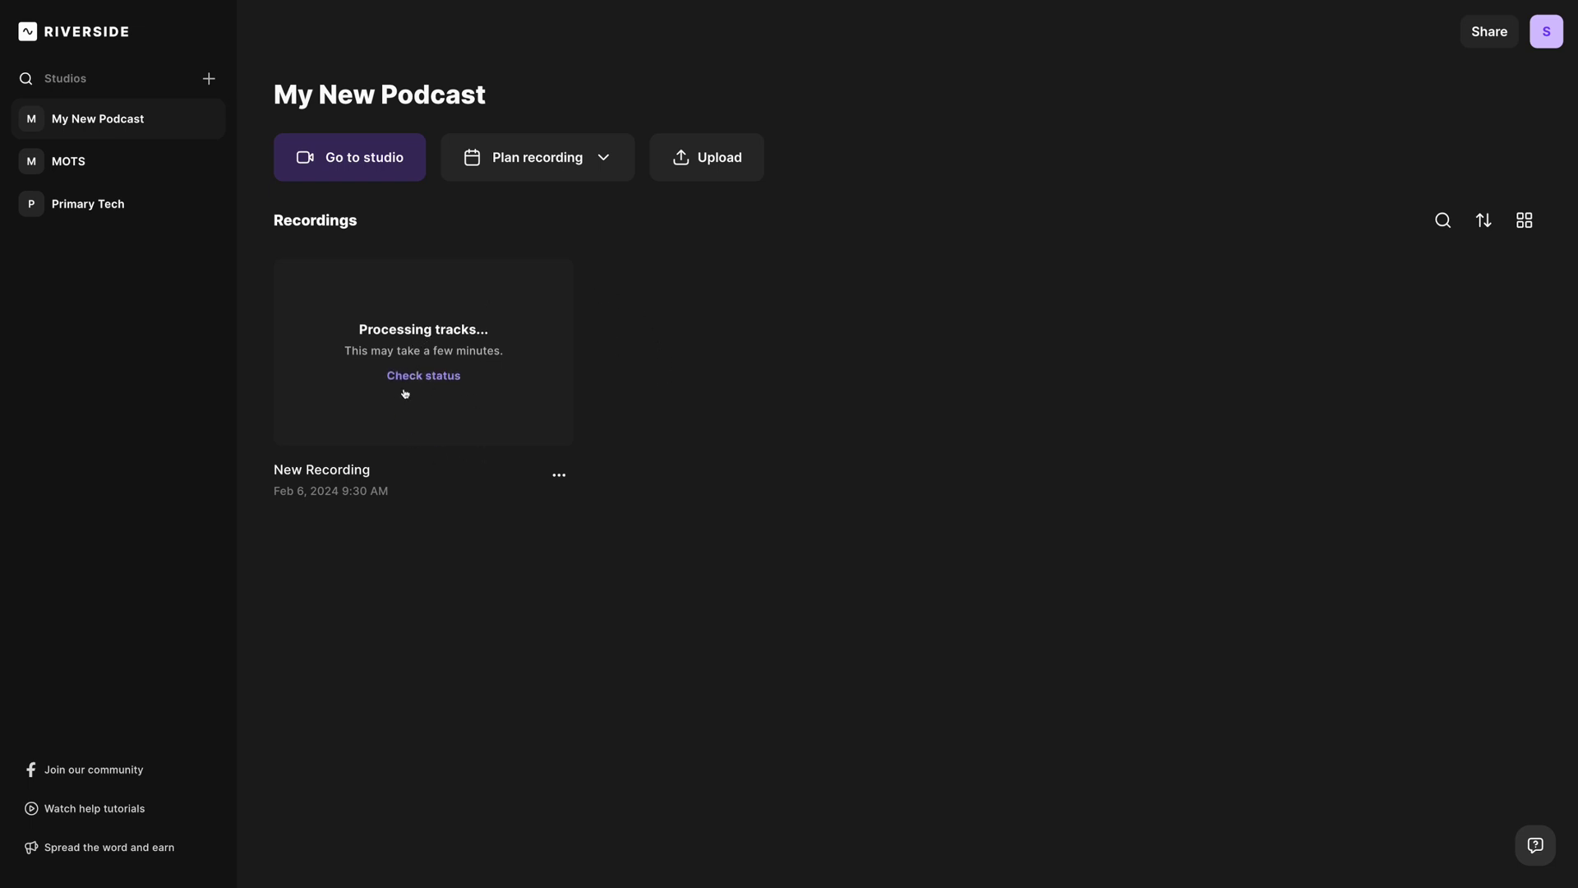
pyautogui.click(164, 203)
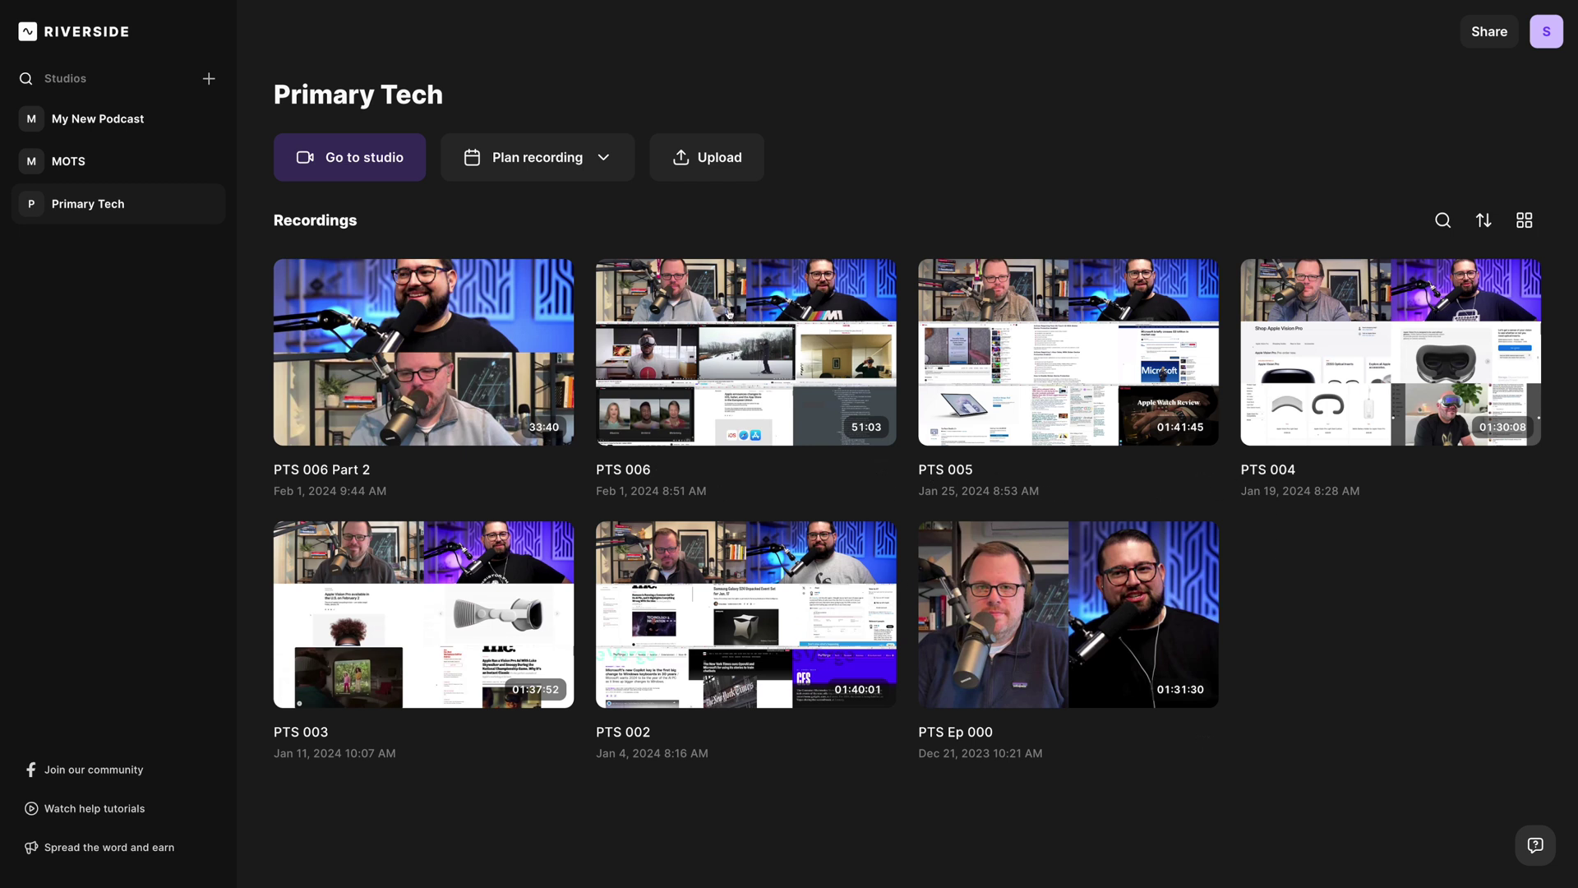
# Step: Open the PTS 006 recording and generate its AI show notes
pyautogui.click(755, 380)
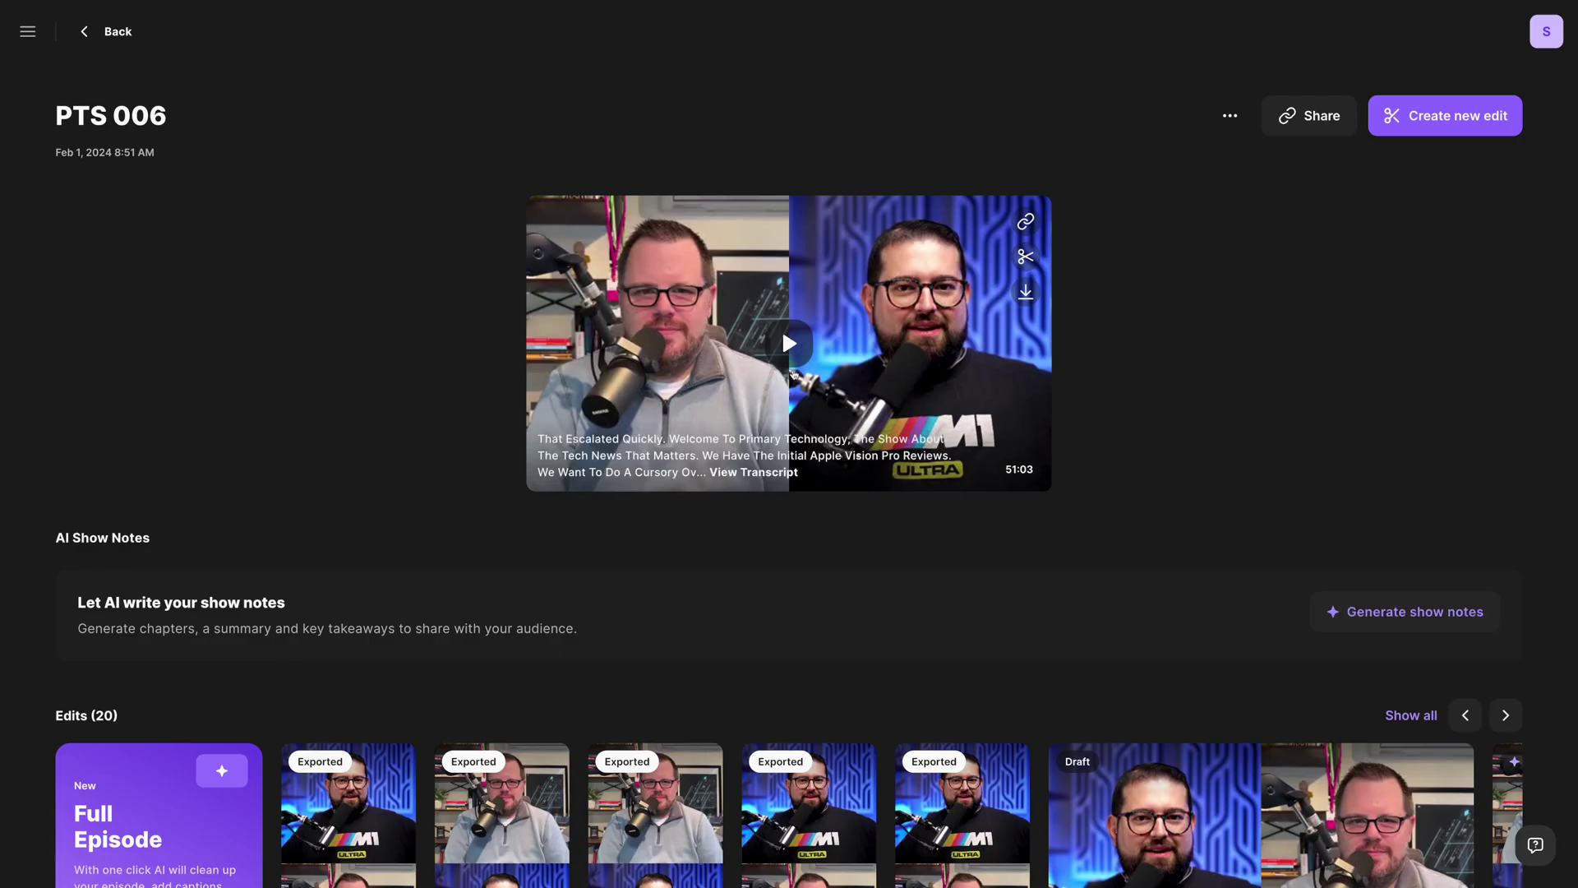
pyautogui.scroll(-2, 830, 493)
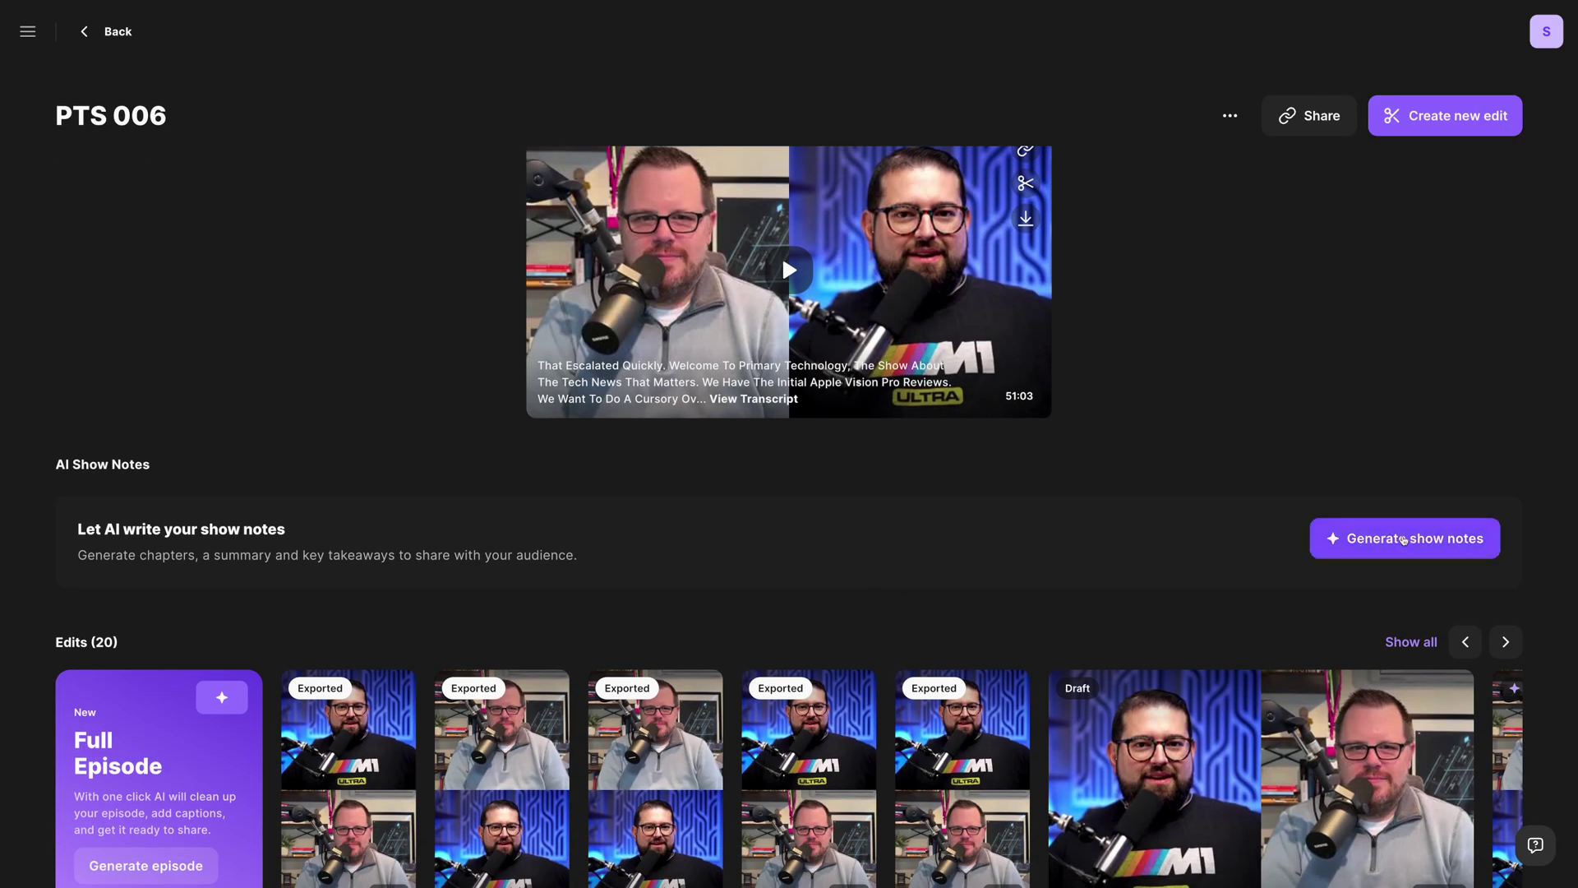
pyautogui.click(1416, 539)
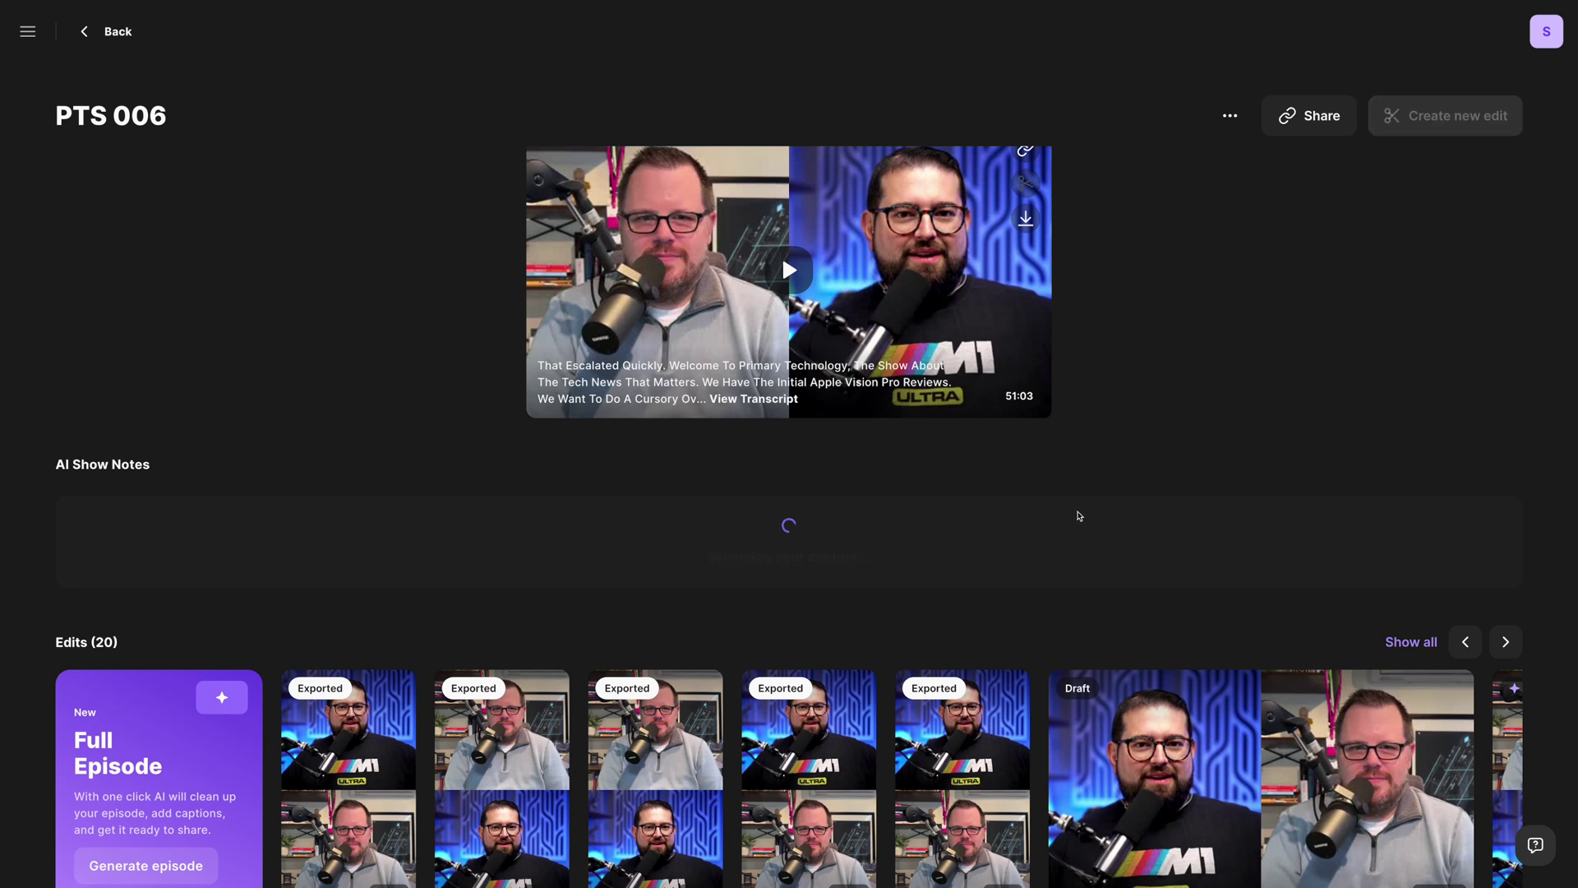
pyautogui.scroll(-4, 1076, 518)
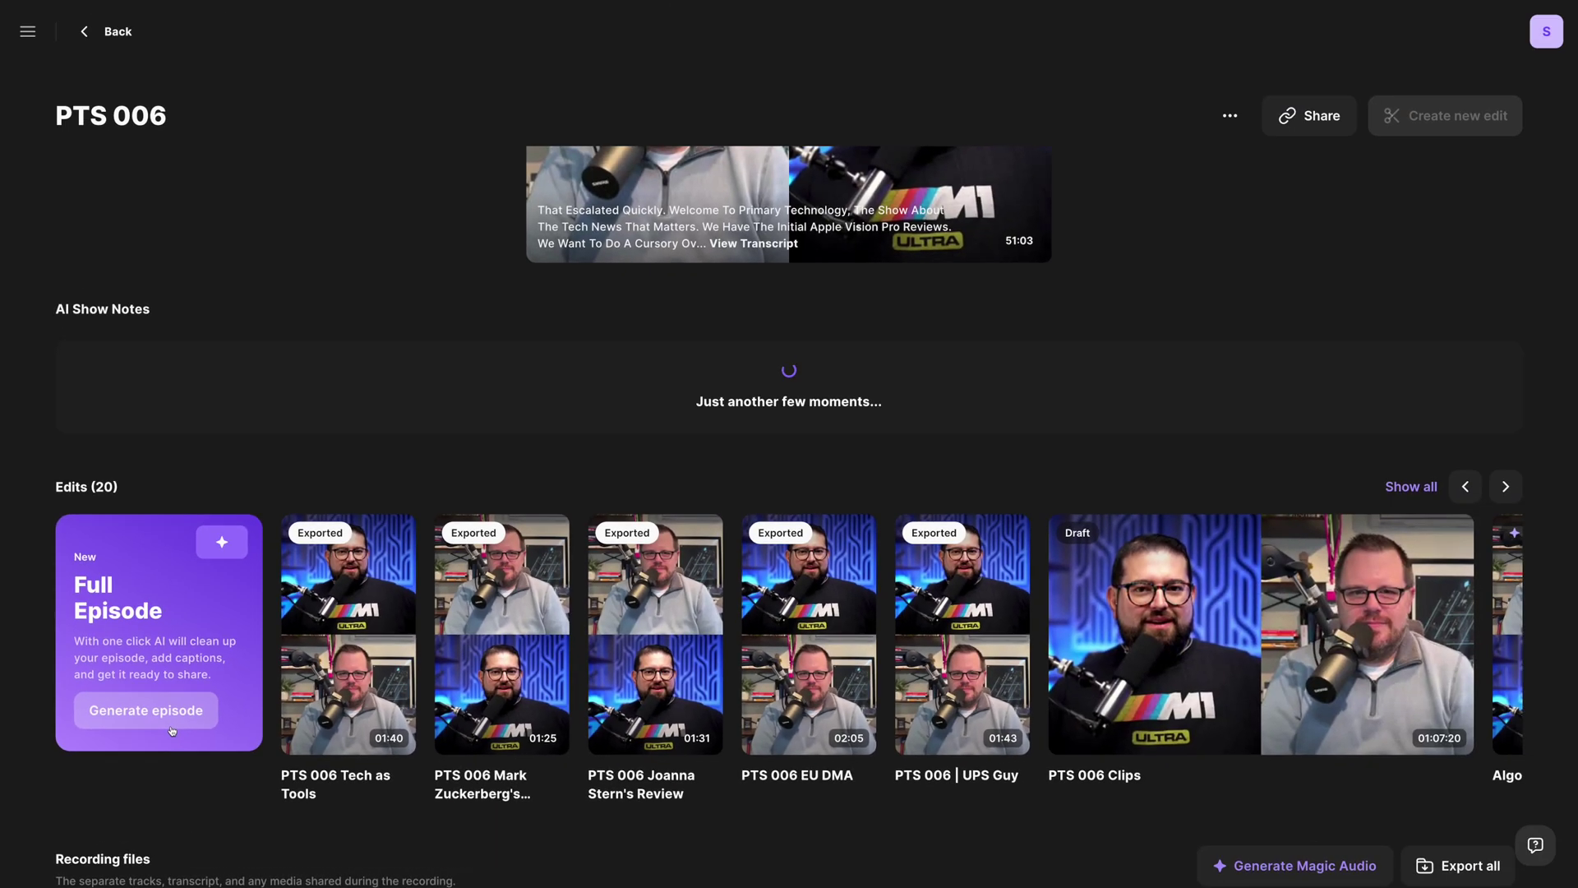
# Step: Download PTS 006 as compressed MP3 audio, then check and dismiss the shorter clip's download options
pyautogui.scroll(-10, 1001, 714)
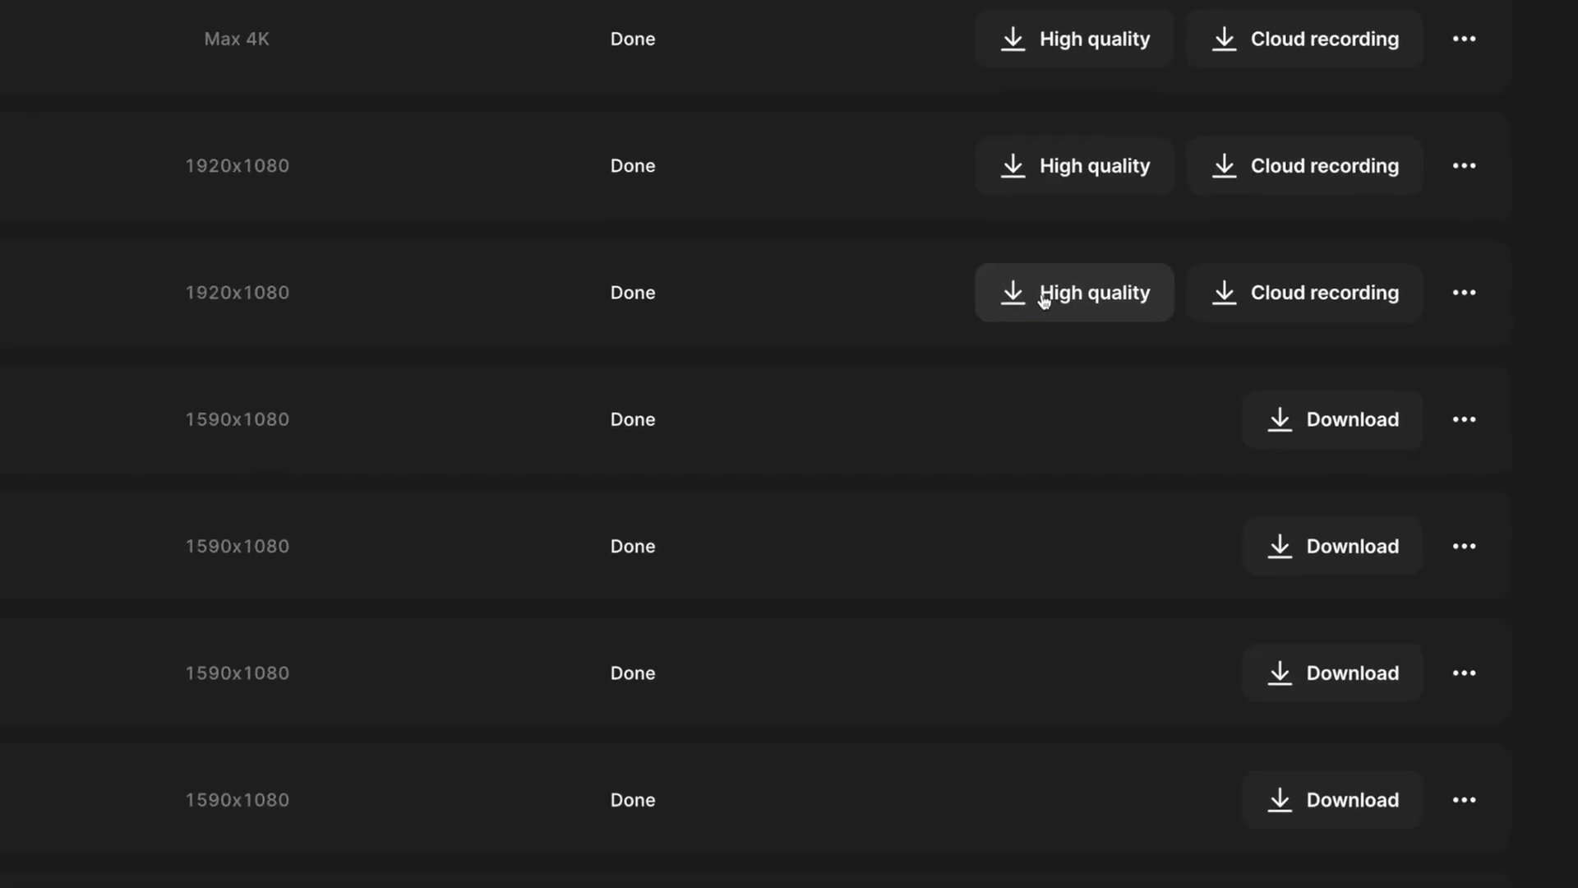
pyautogui.click(1044, 300)
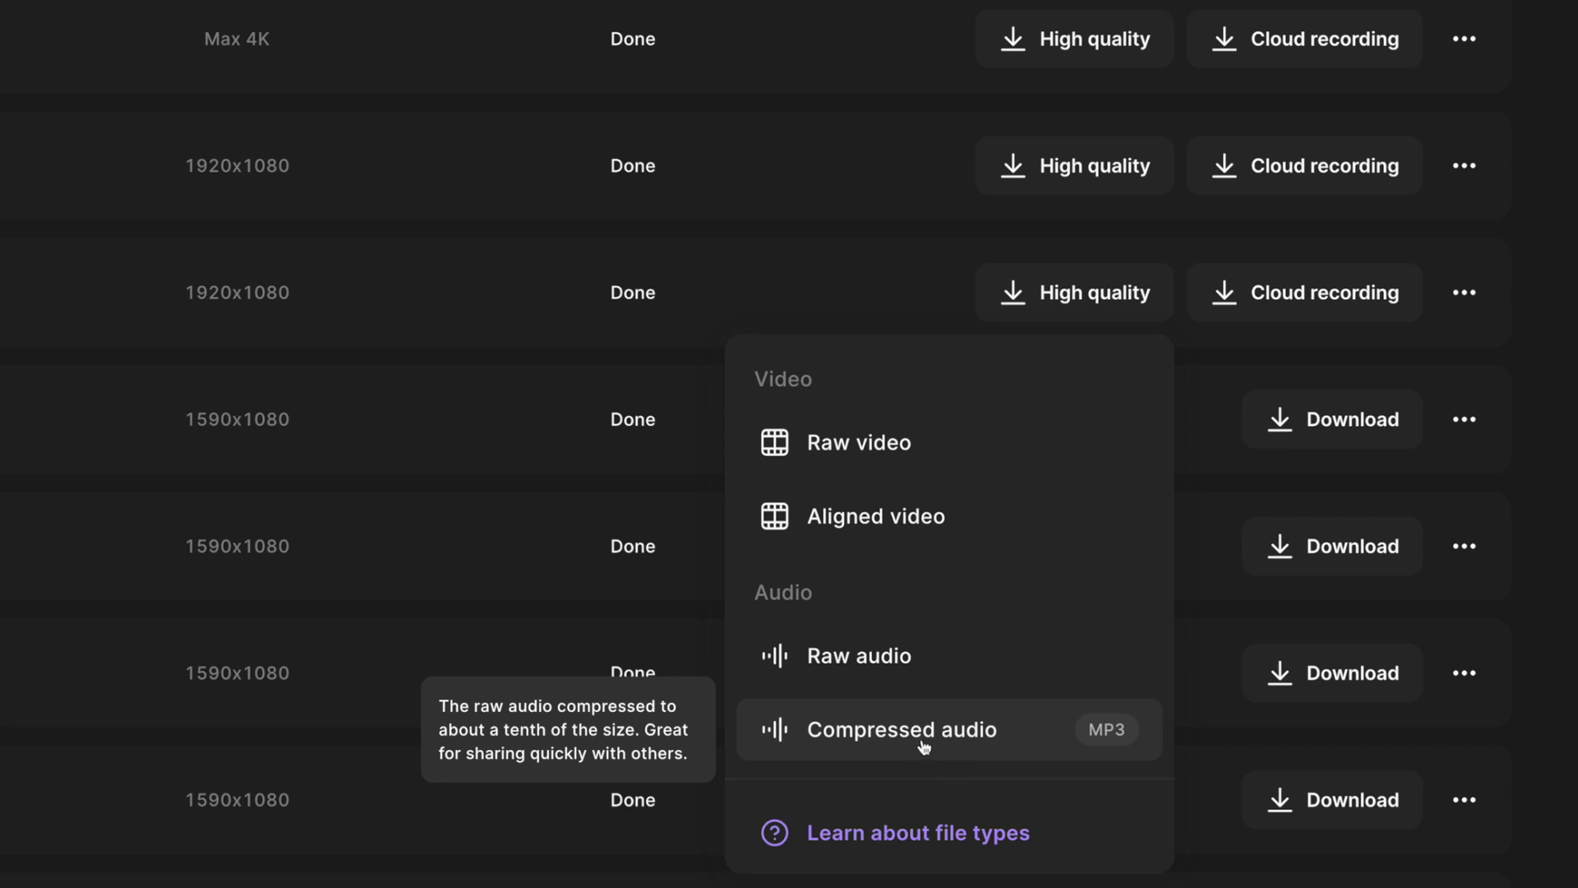
pyautogui.click(916, 296)
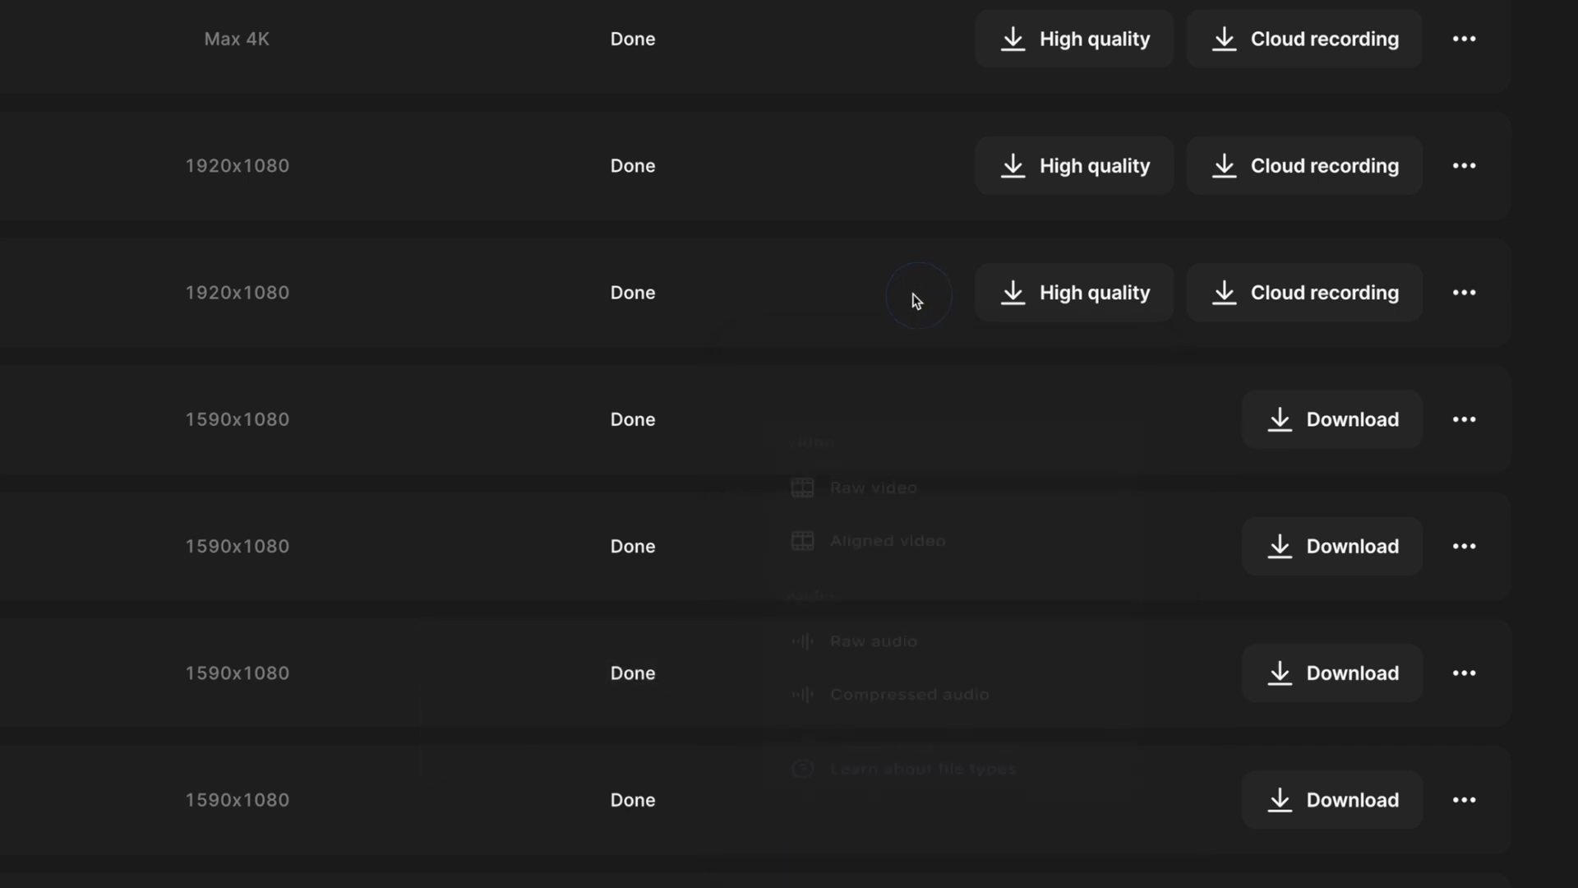
pyautogui.click(1298, 421)
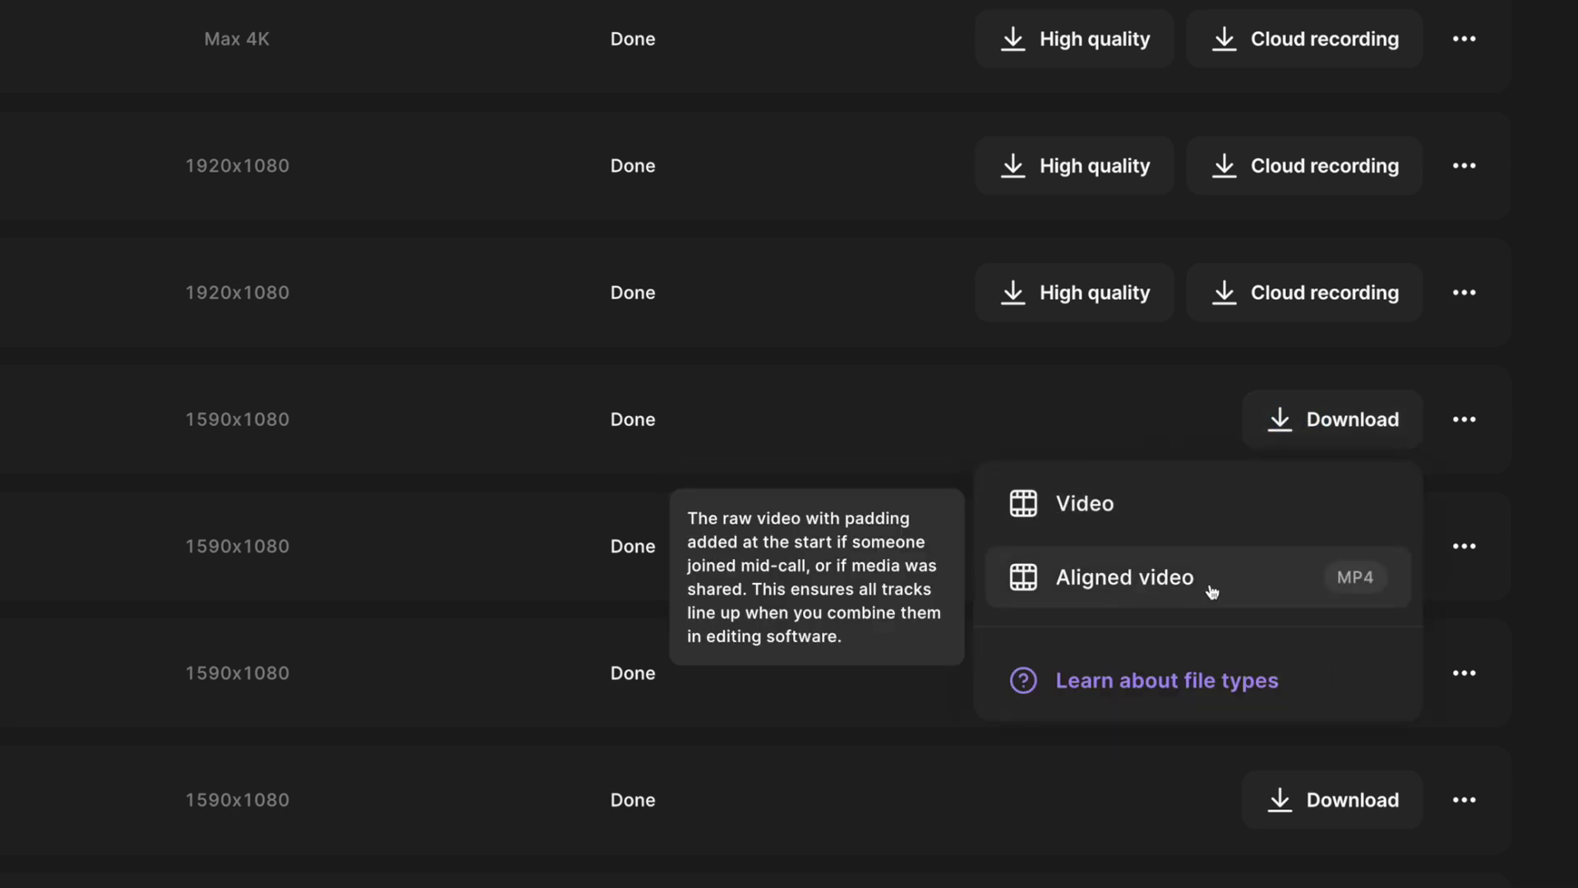
pyautogui.click(1132, 427)
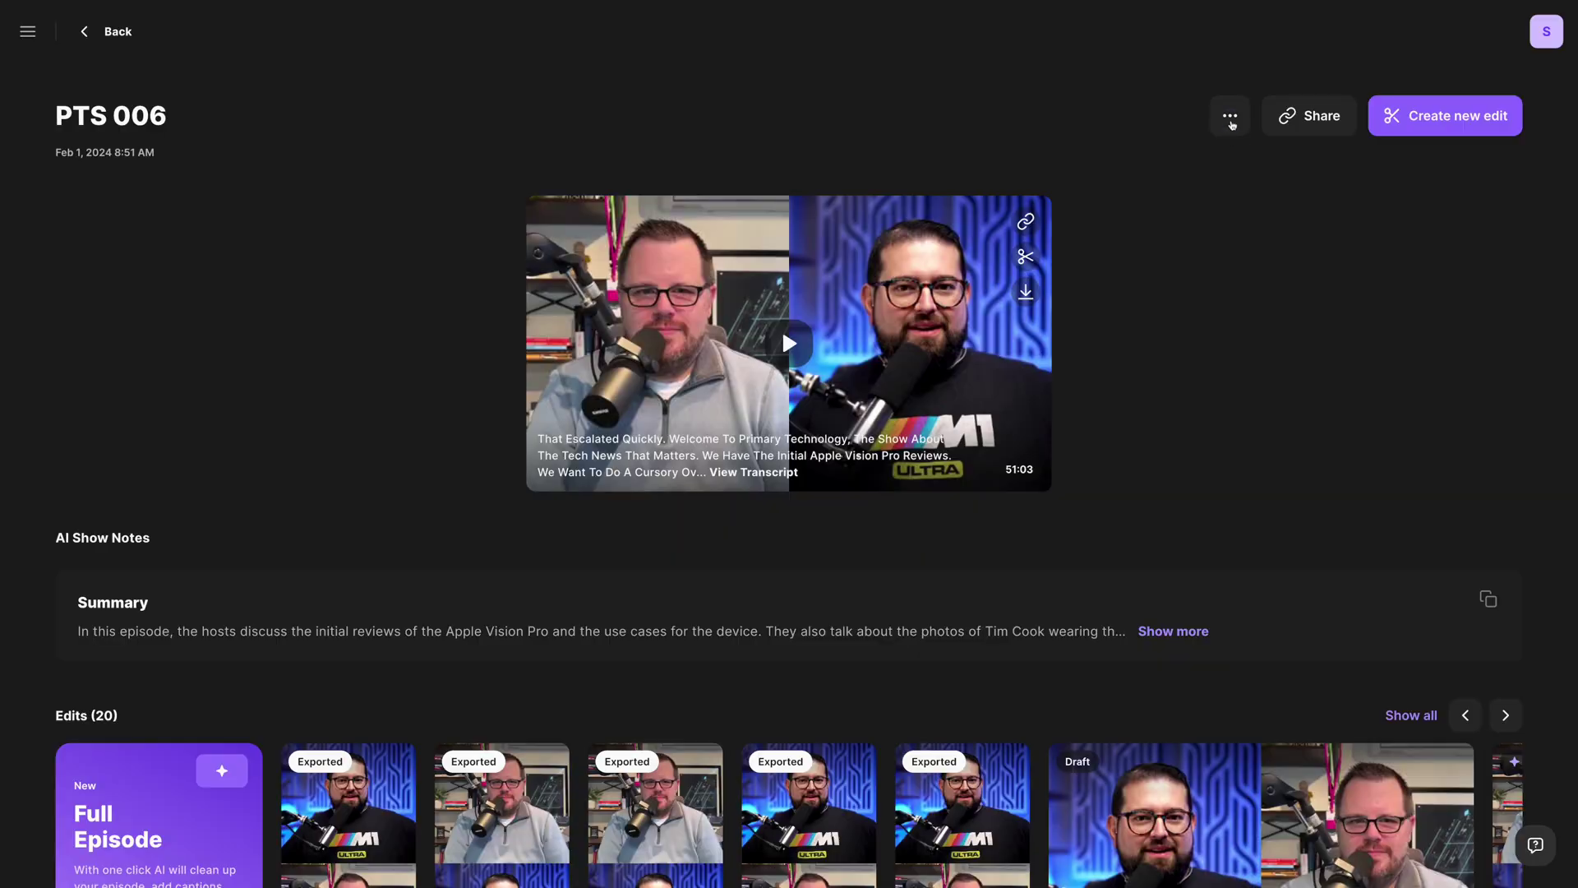
# Step: Copy the upload-page link, then expand the AI summary to read its Takeaways and Chapters
pyautogui.click(1231, 125)
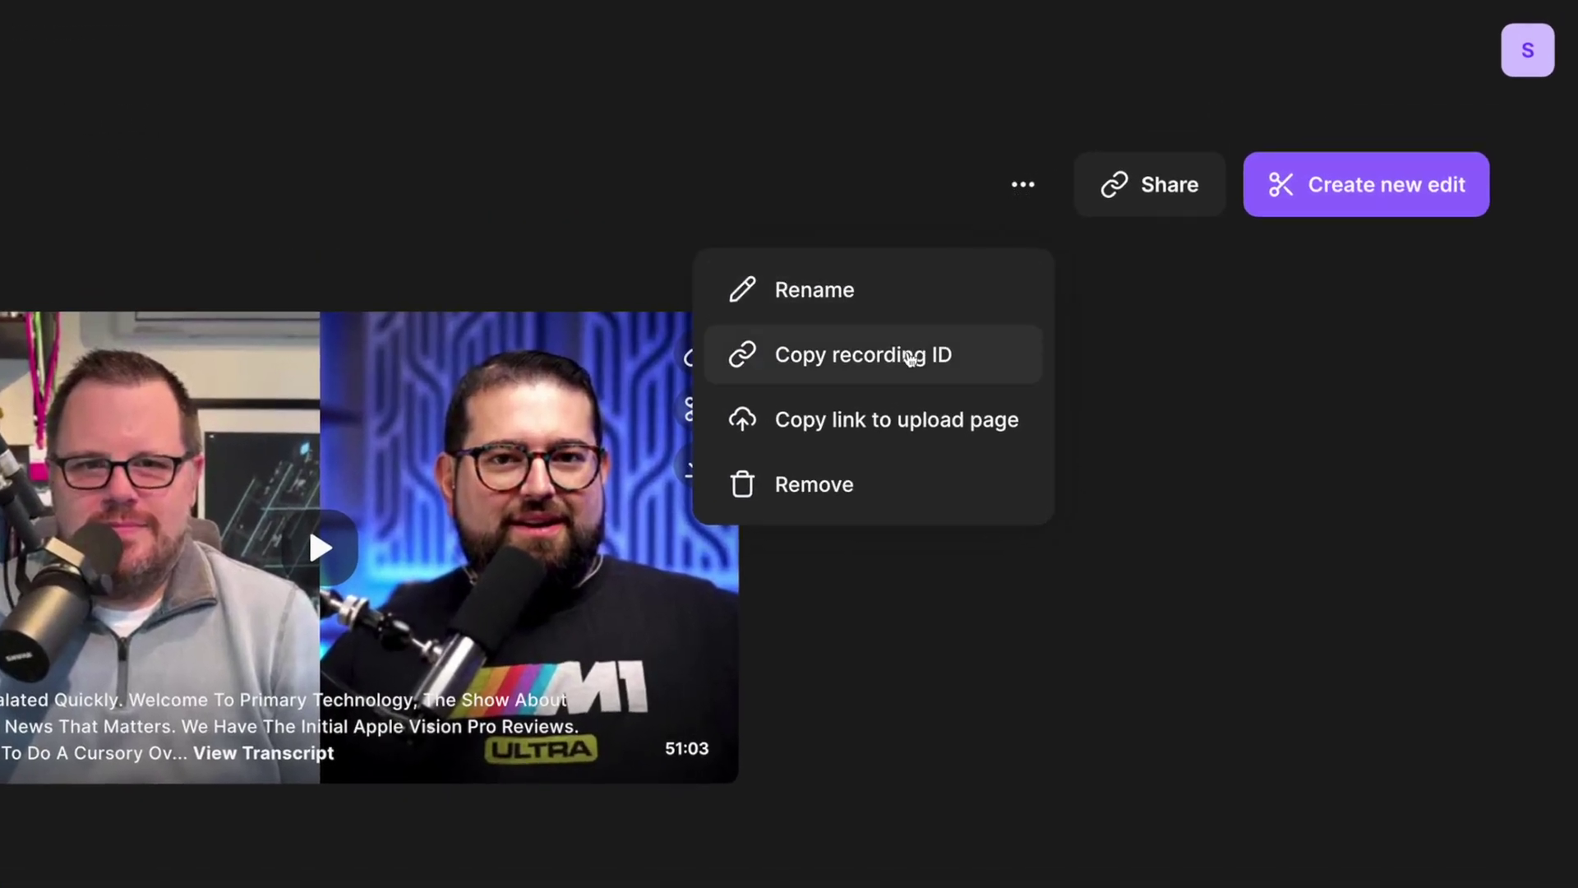
pyautogui.click(907, 426)
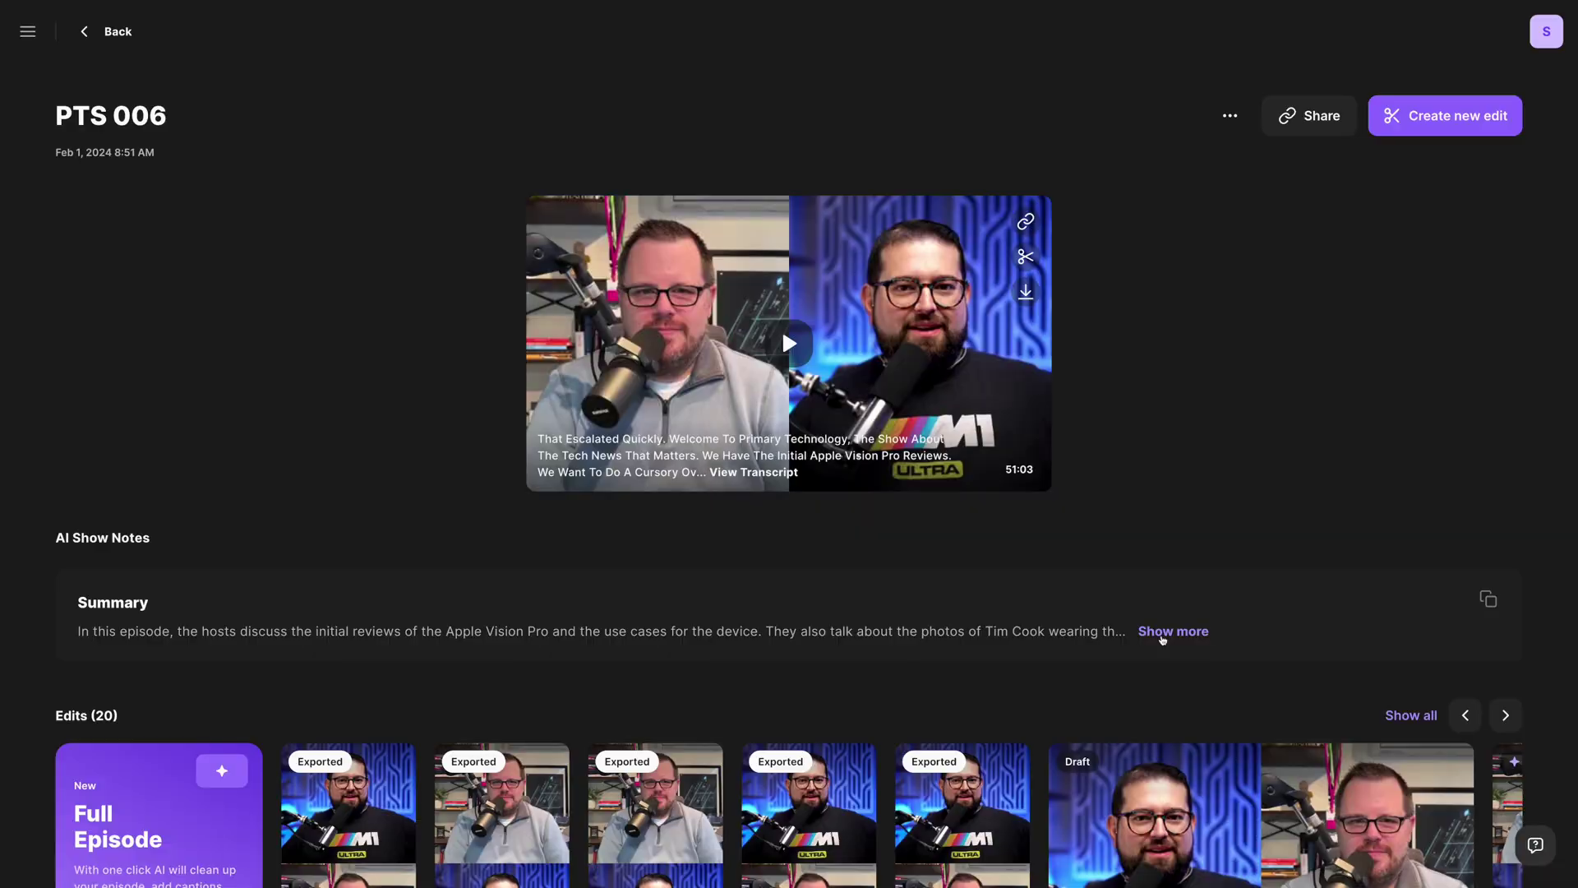
pyautogui.click(1163, 635)
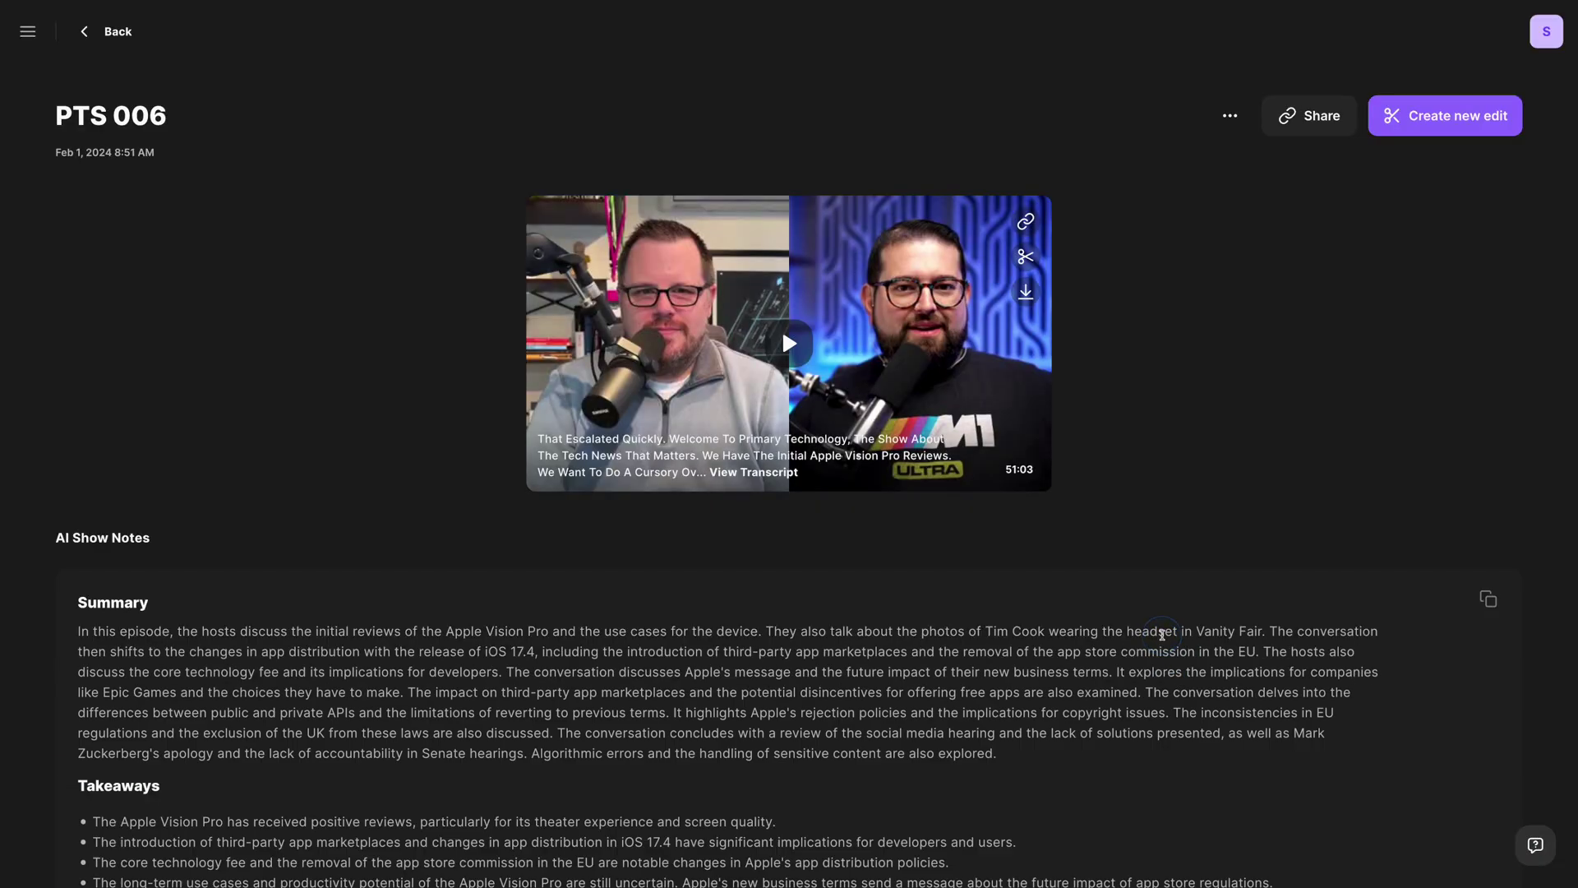
pyautogui.scroll(-8, 534, 586)
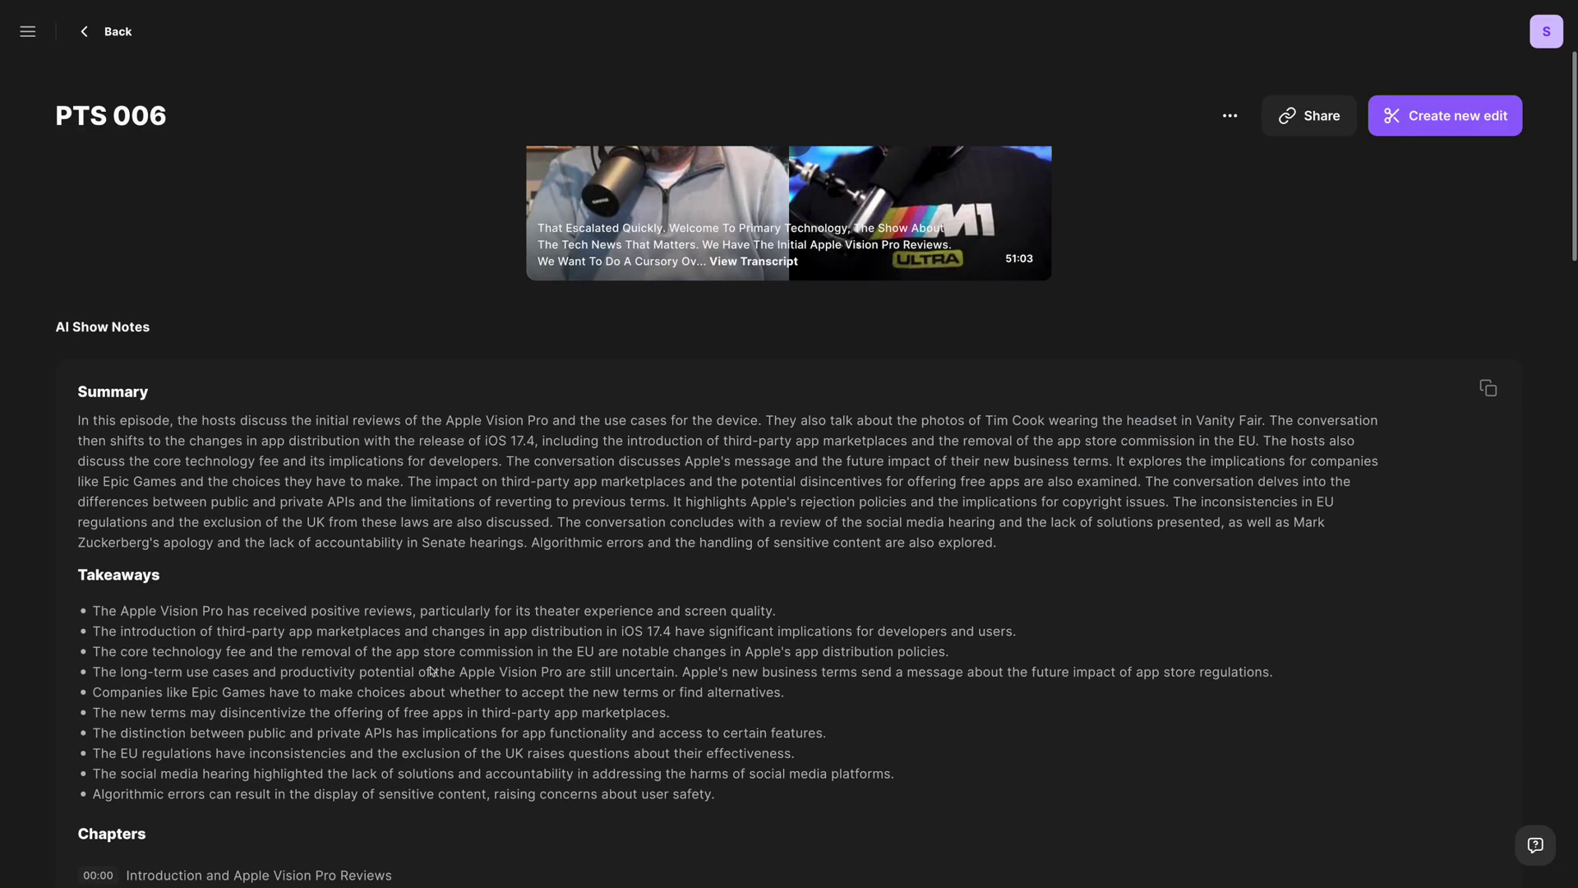
pyautogui.scroll(-3, 218, 492)
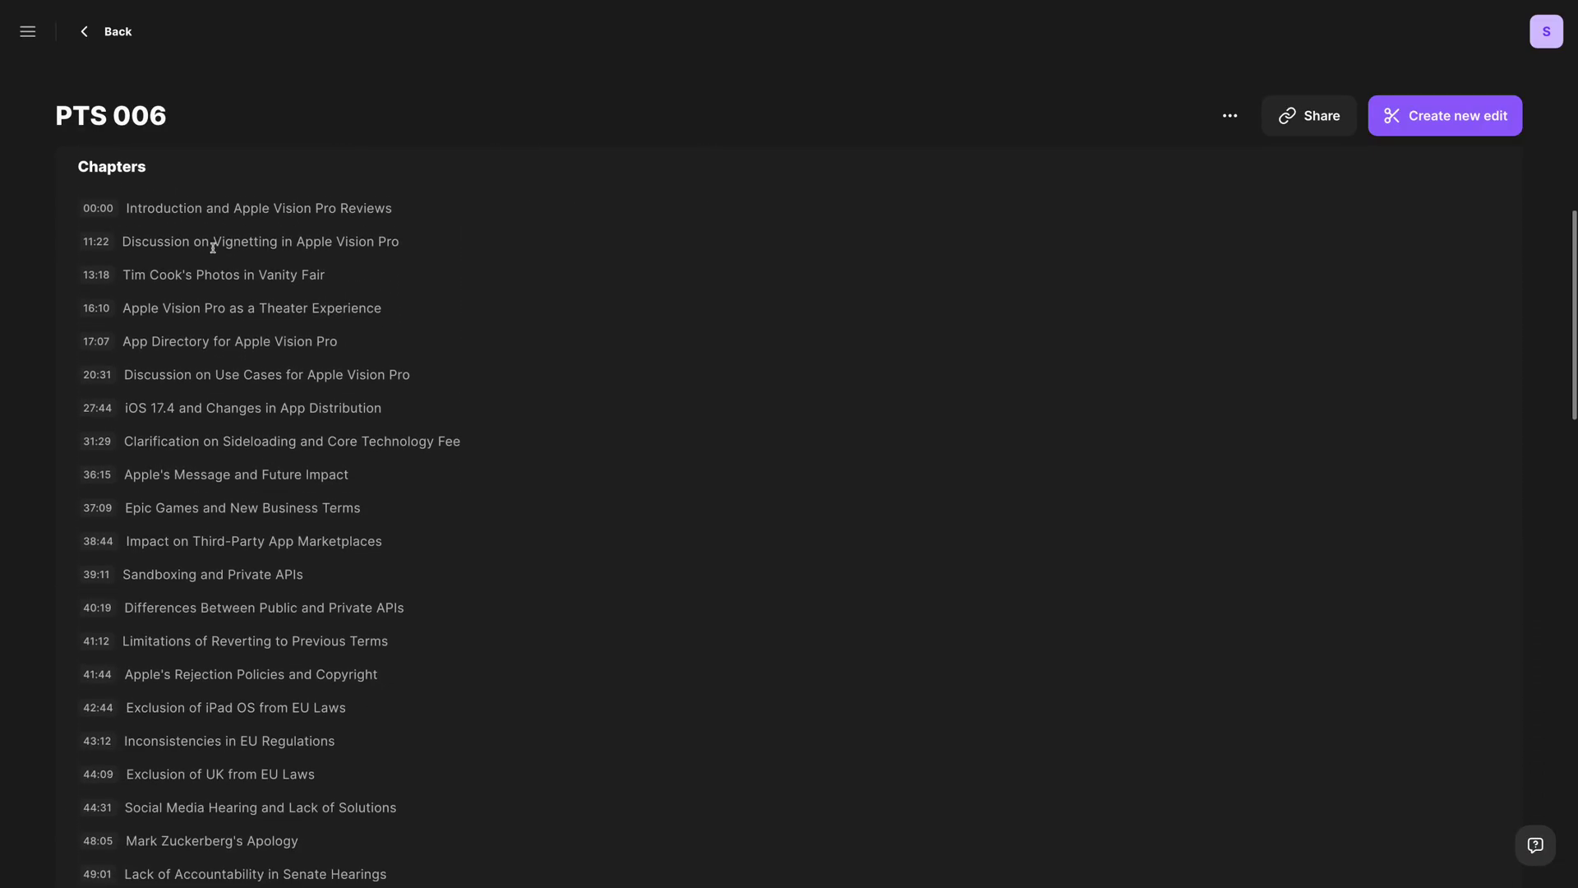
pyautogui.scroll(11, 398, 492)
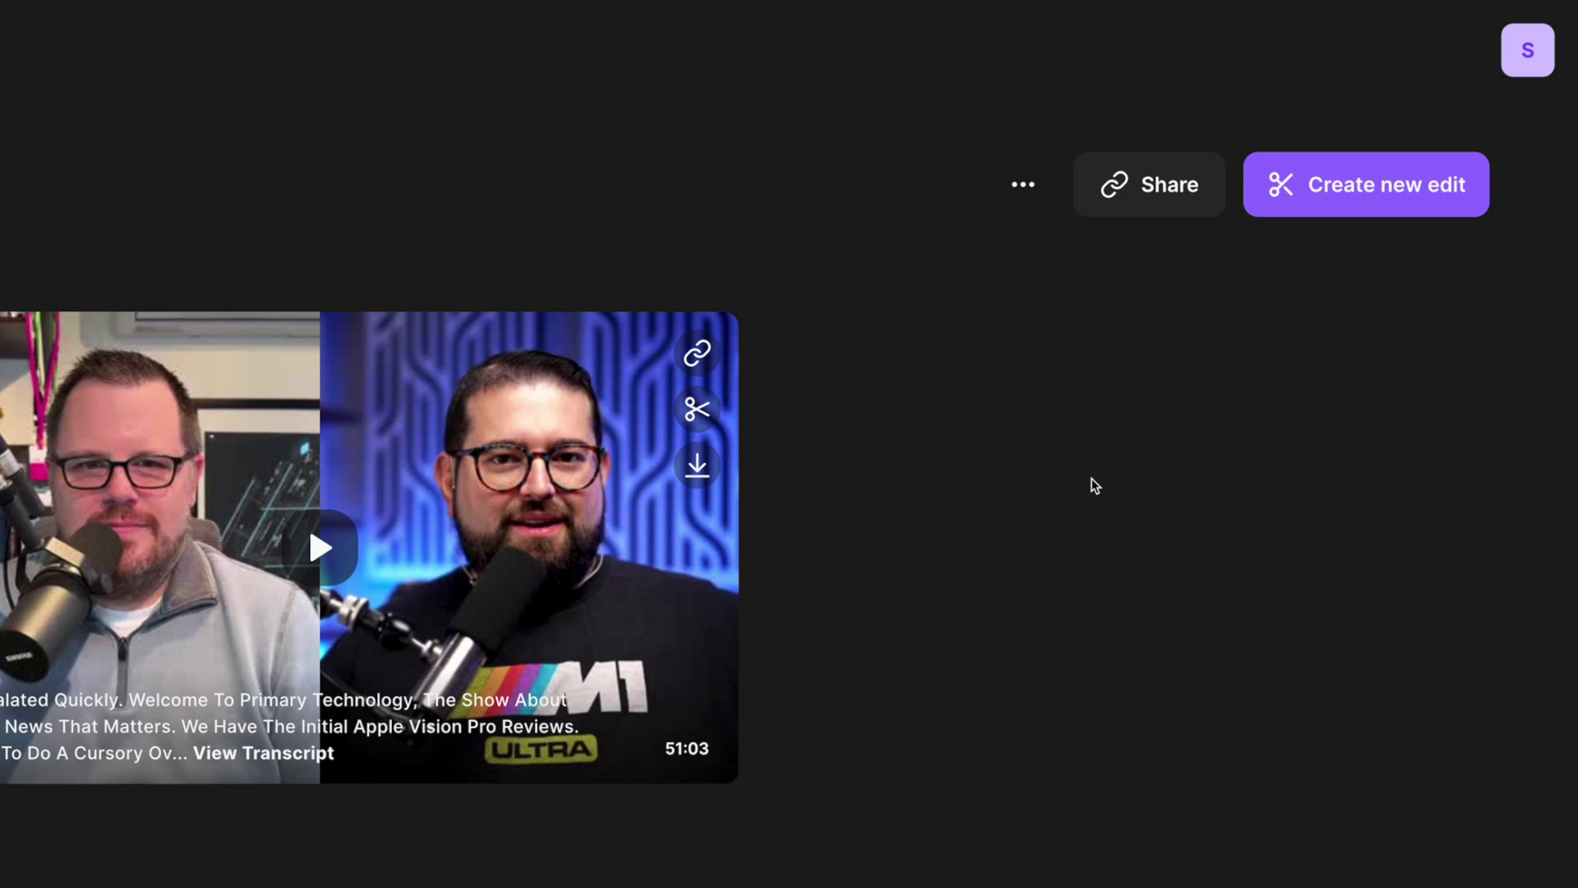
# Step: Copy the PTS 006 share link from the Share recording popup and close it
pyautogui.click(1138, 208)
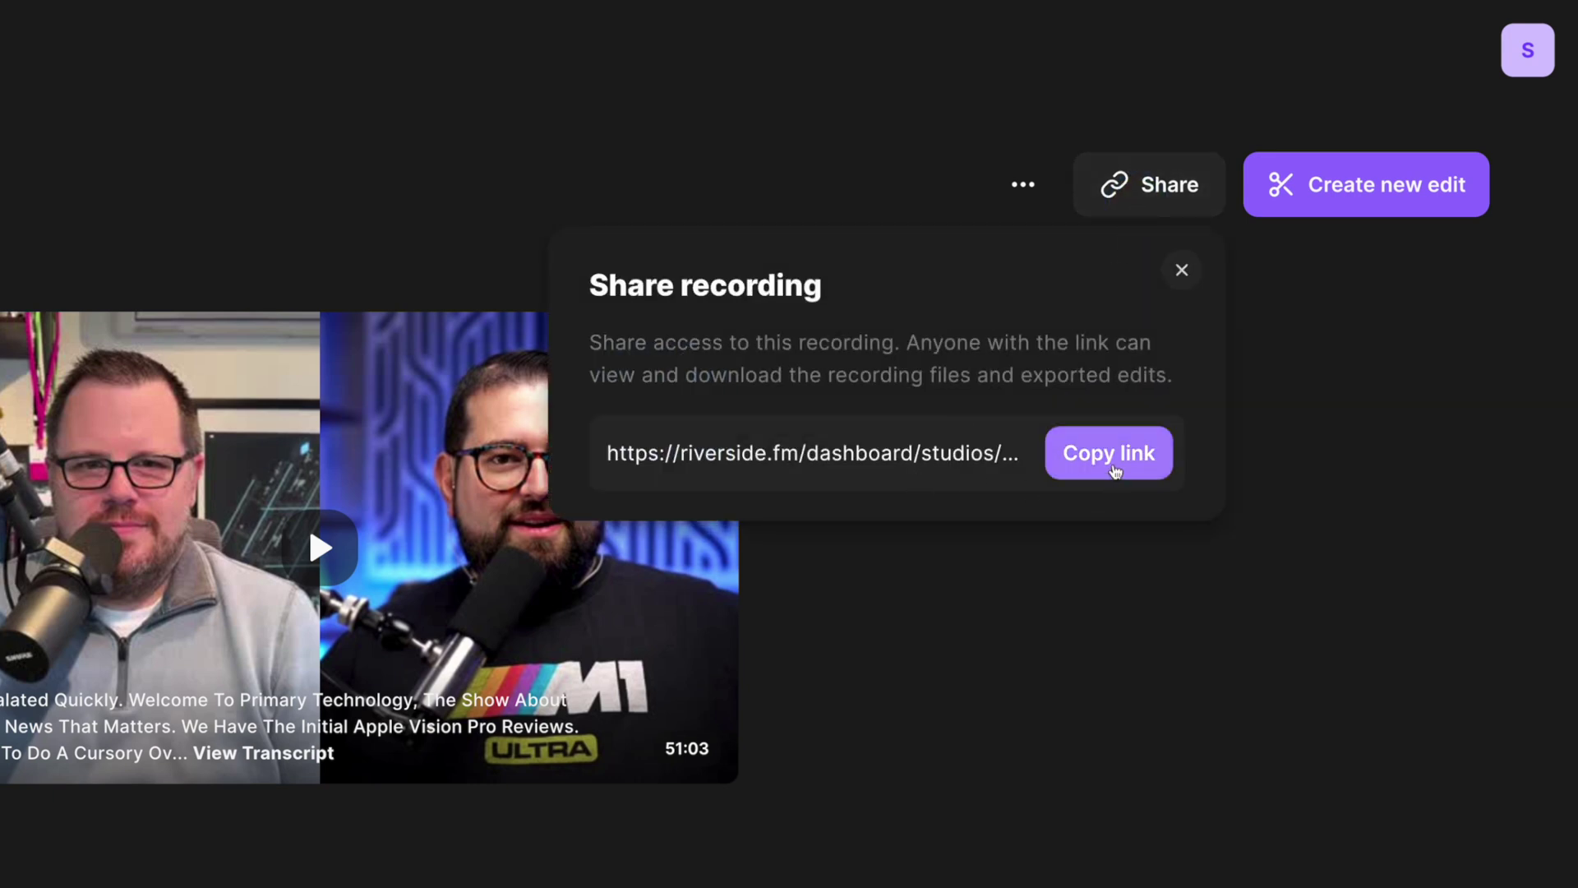
pyautogui.click(1114, 468)
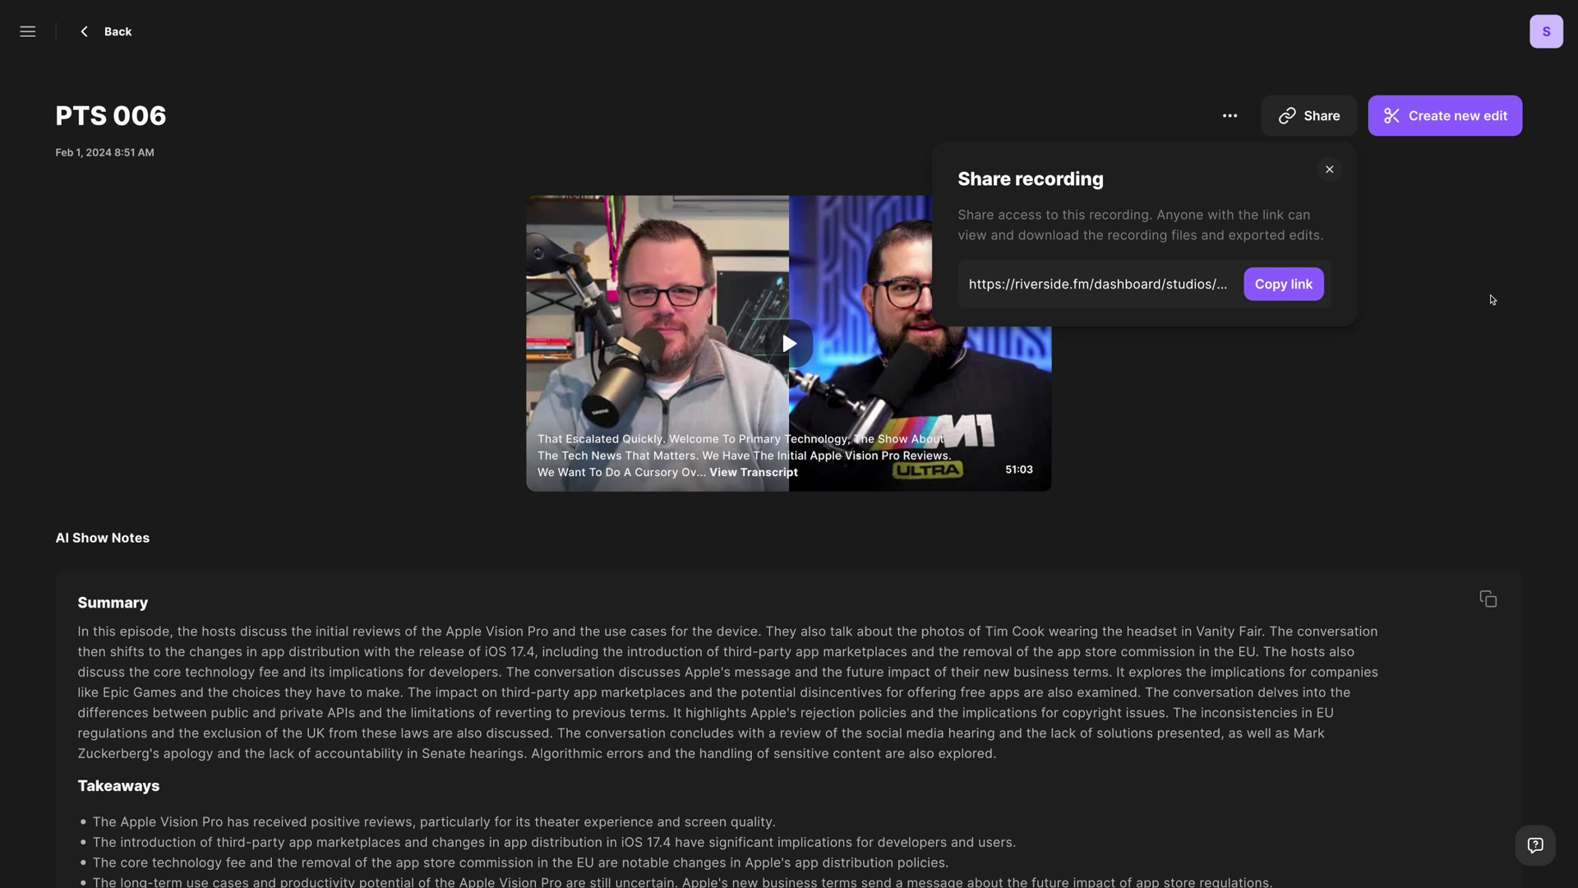
pyautogui.click(1456, 256)
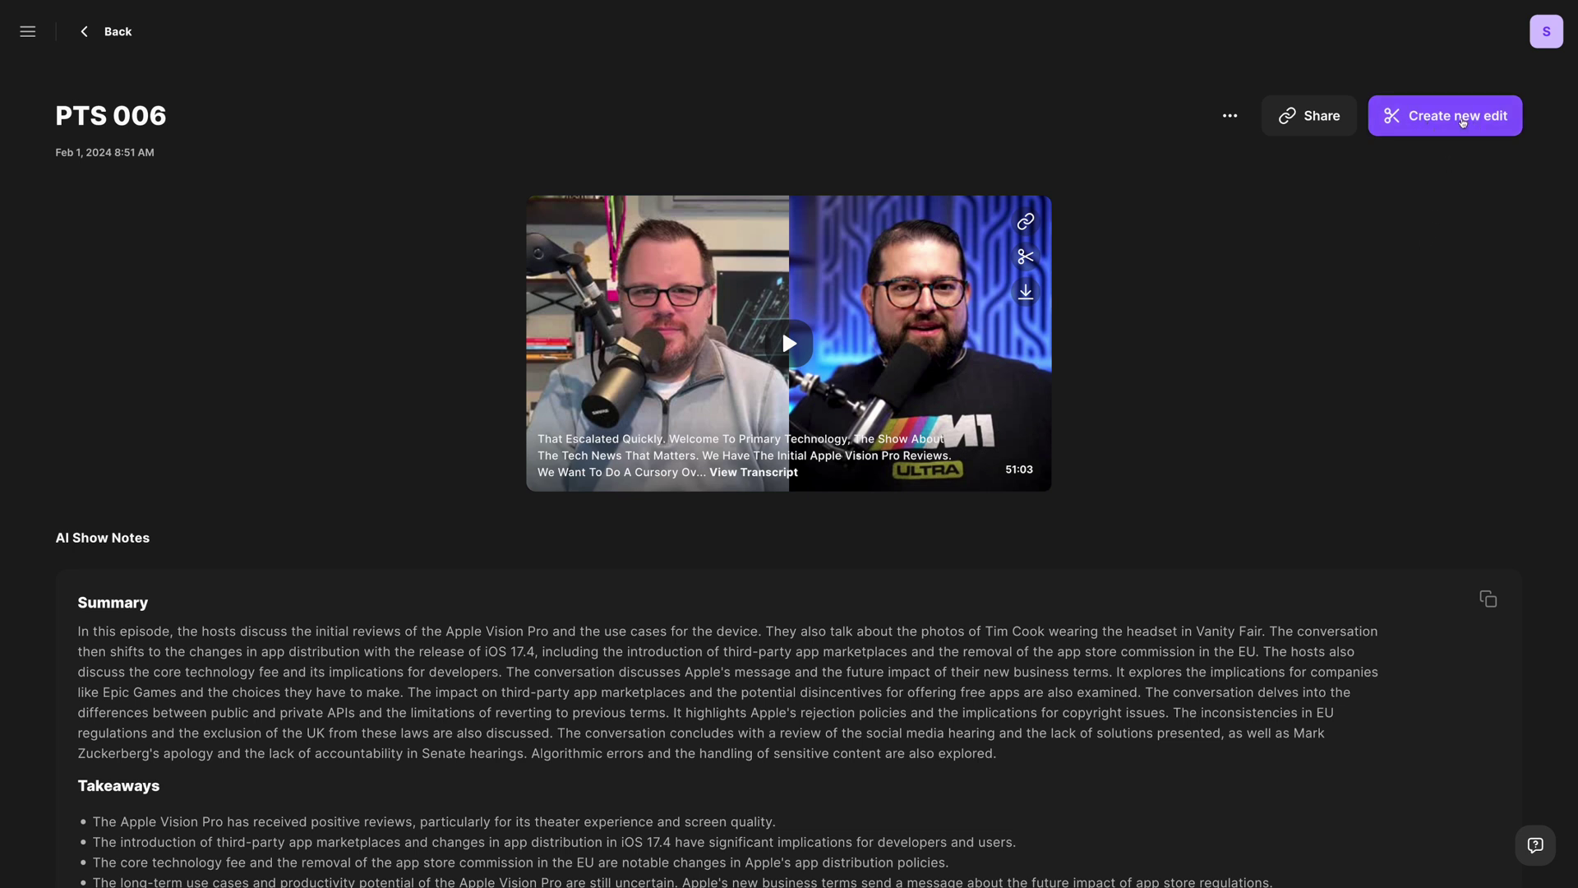
# Step: In a new edit, delete 'Well, there will be that, you know,', hide deleted text, and search 'vision'
pyautogui.click(1463, 122)
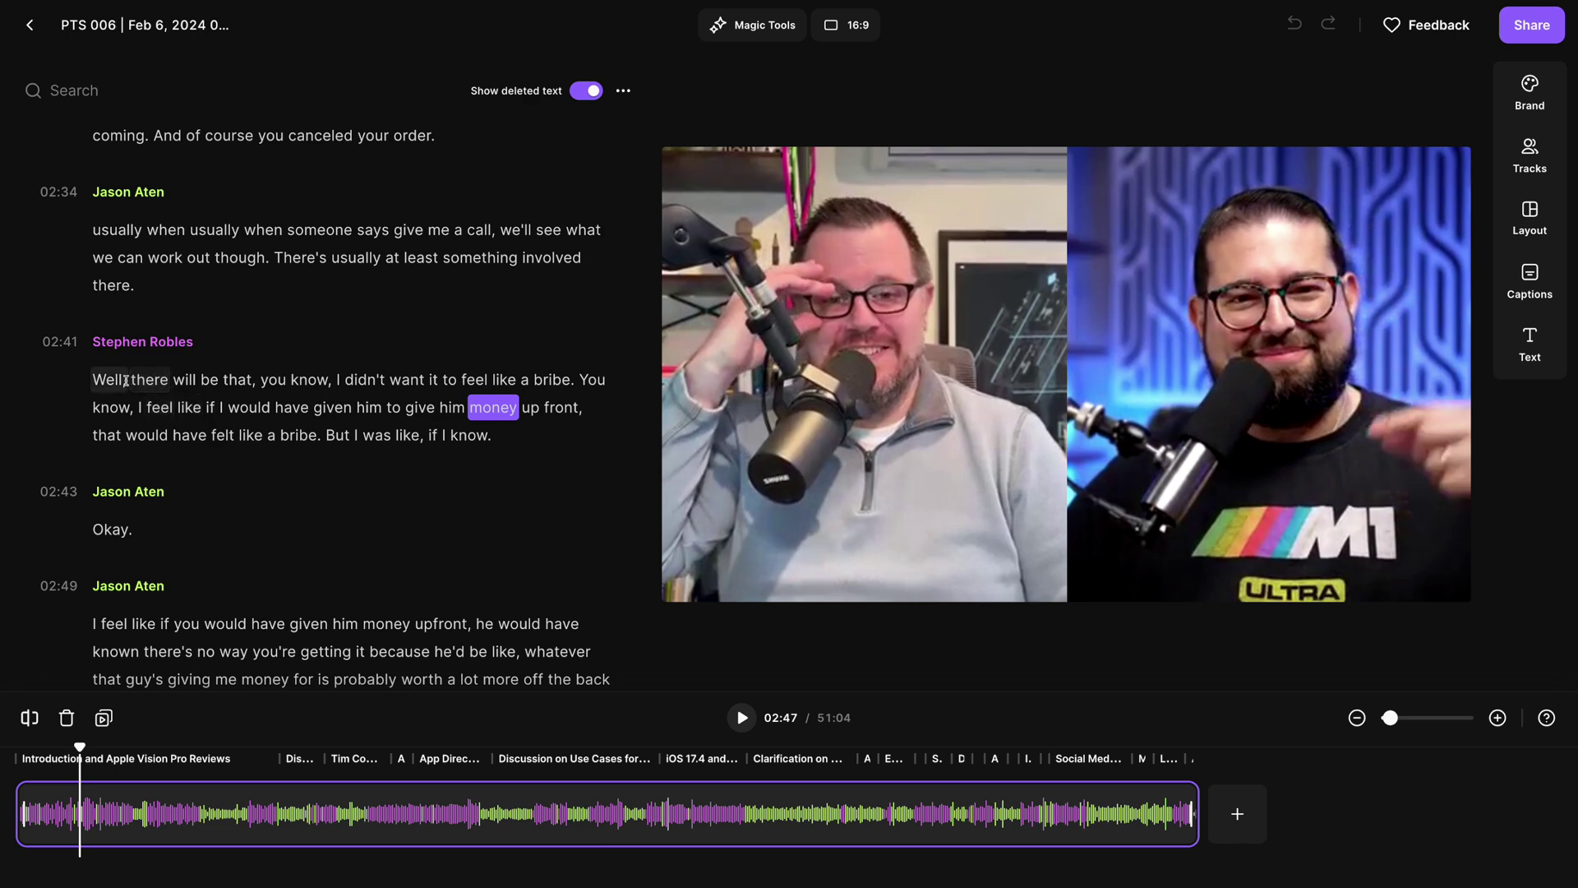
pyautogui.moveTo(96, 379); pyautogui.dragTo(331, 379)
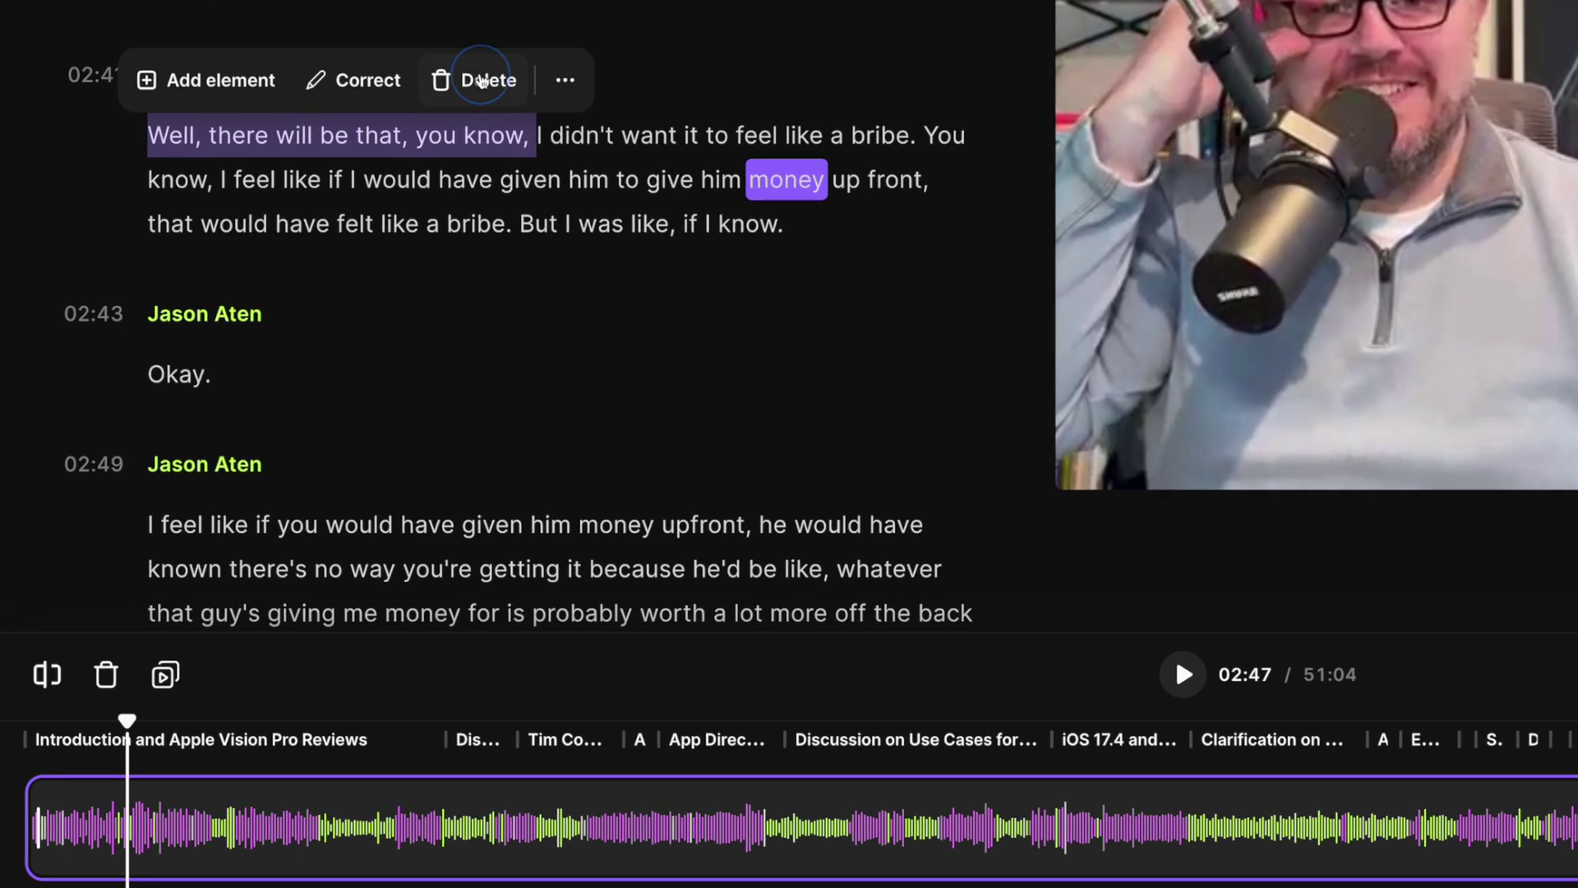
pyautogui.click(301, 338)
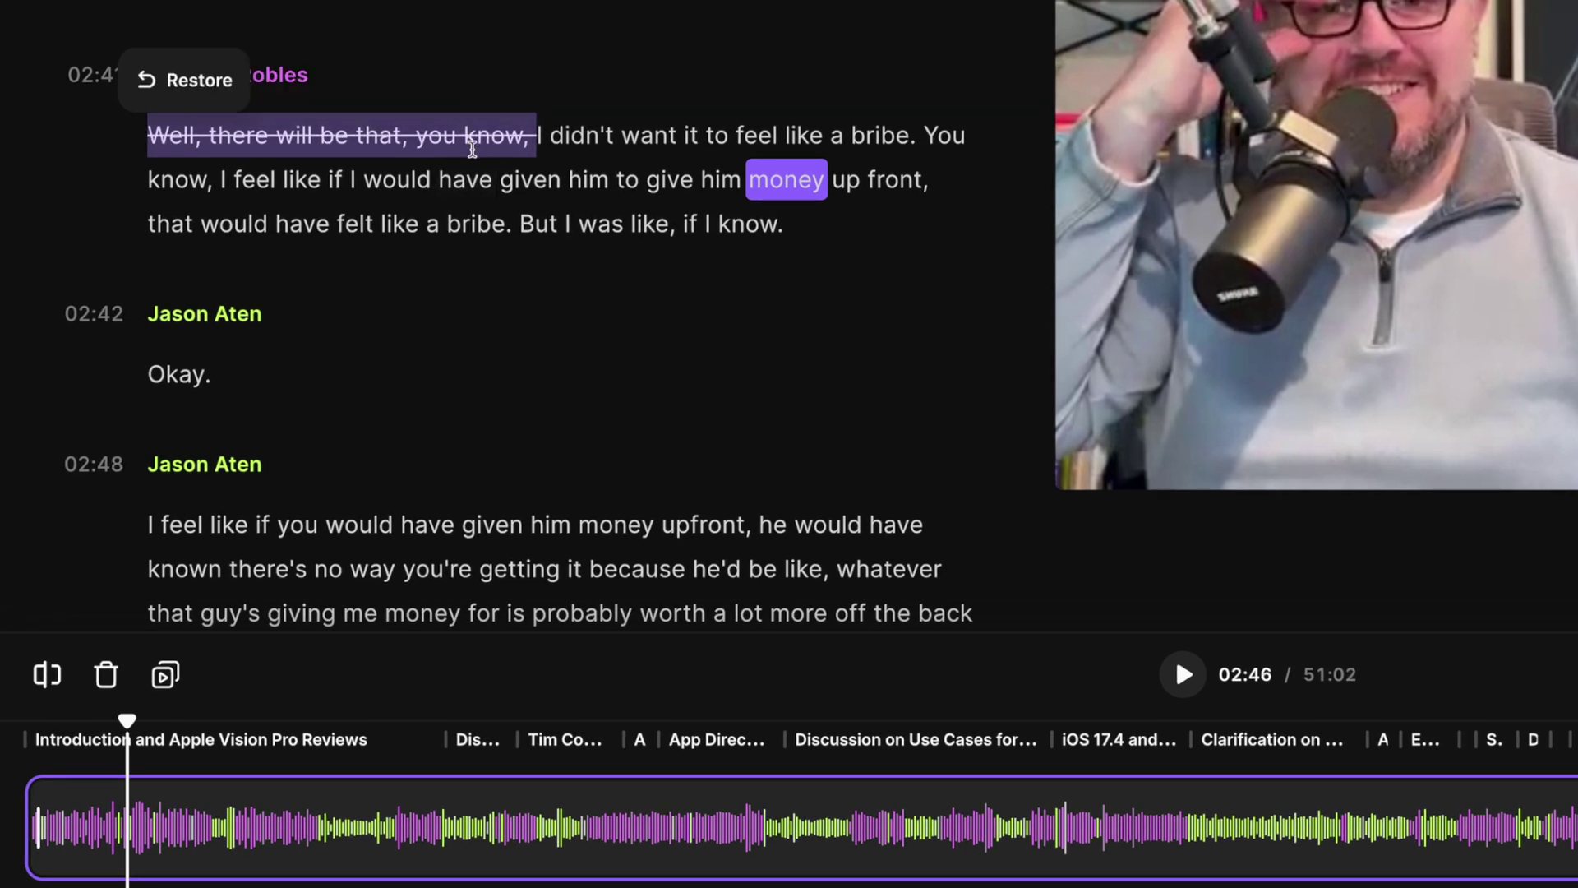
pyautogui.click(495, 179)
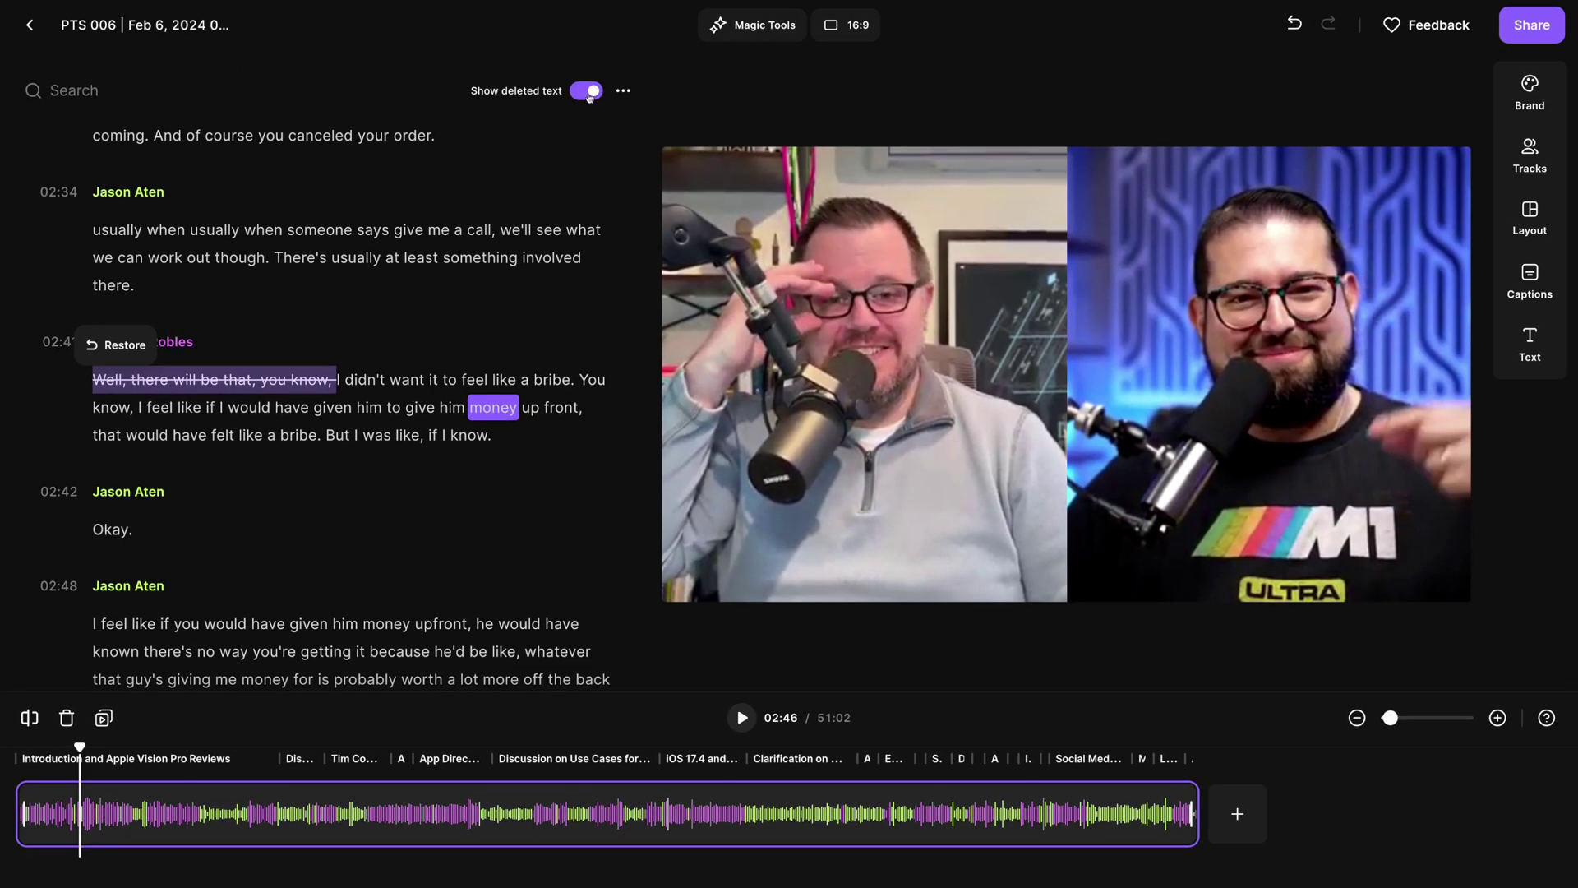
pyautogui.click(587, 91)
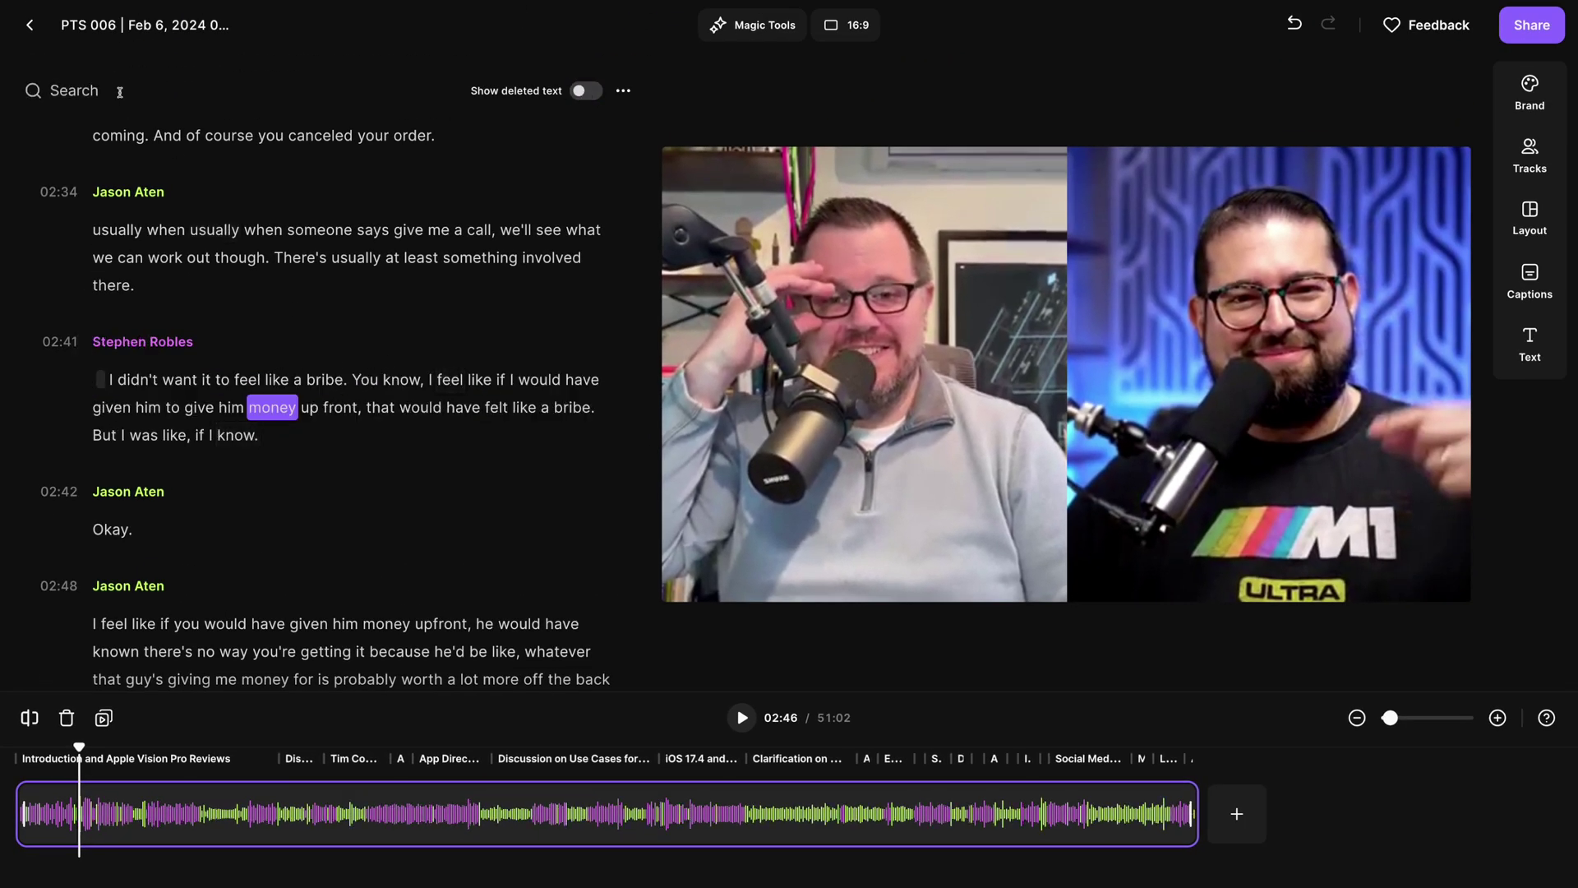
pyautogui.click(66, 90)
pyautogui.write('vision')
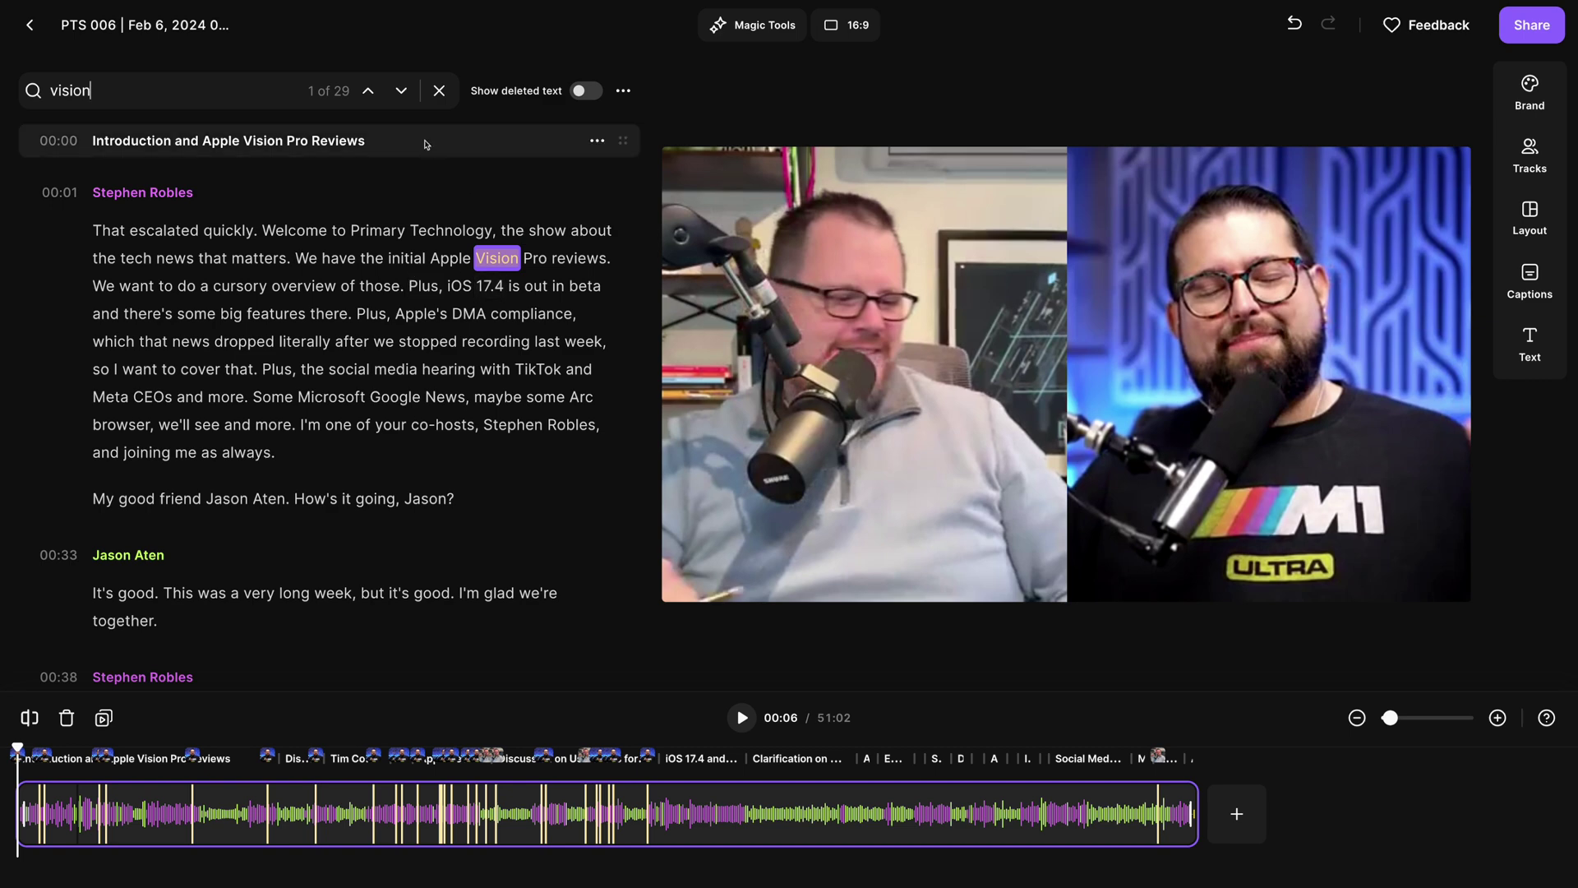
# Step: Jump to the third of the 29 'vision' transcript matches and zoom the timeline in
pyautogui.click(403, 92)
pyautogui.click(403, 92)
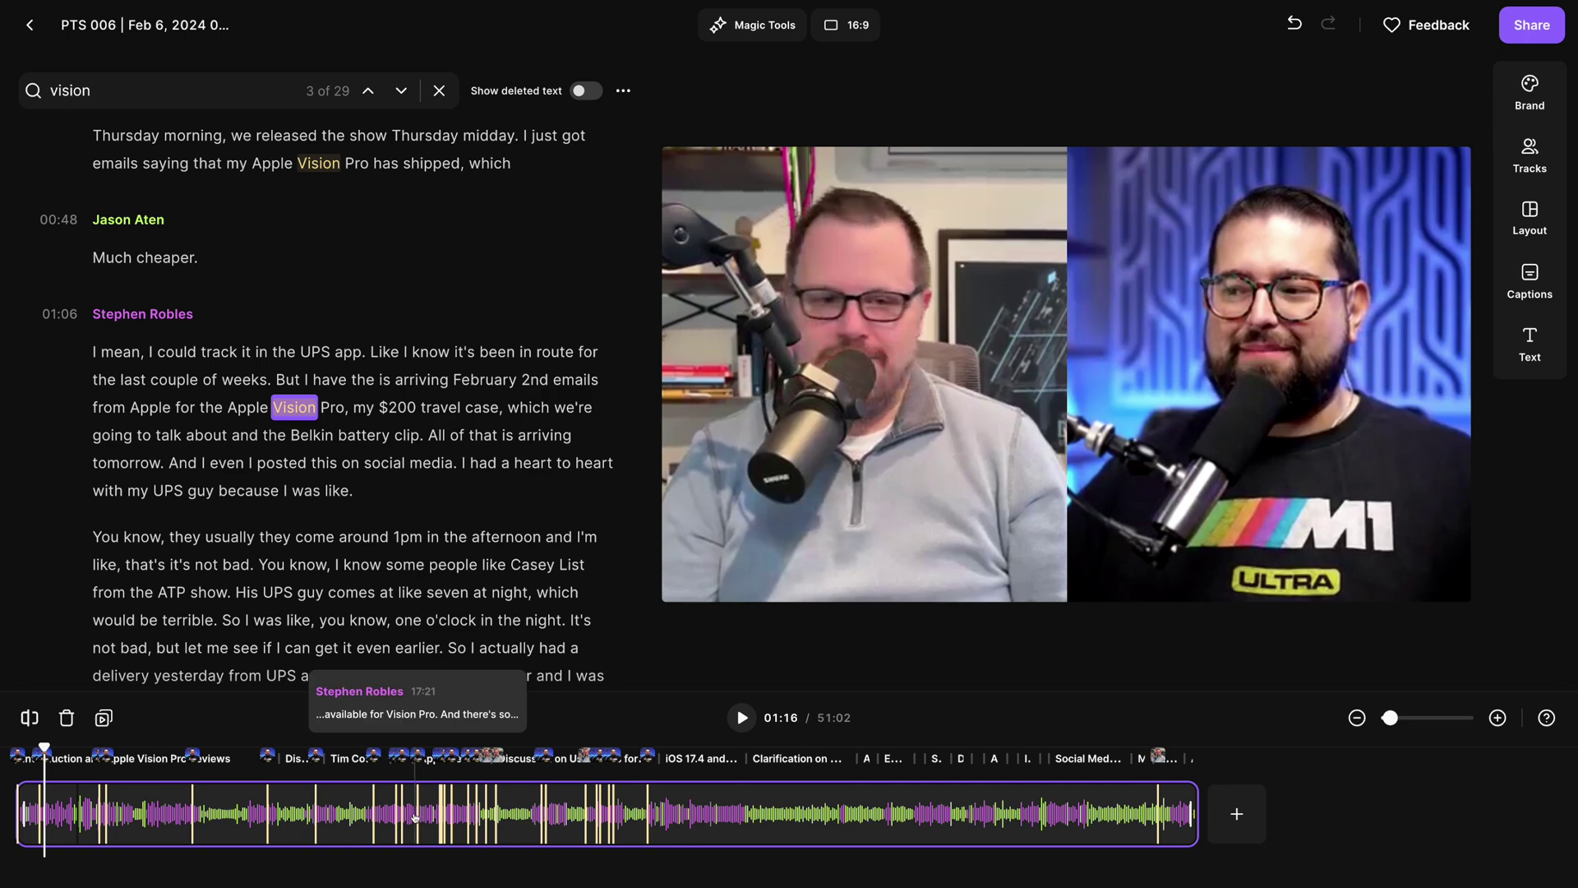
pyautogui.click(1498, 718)
pyautogui.scroll(-2, 366, 476)
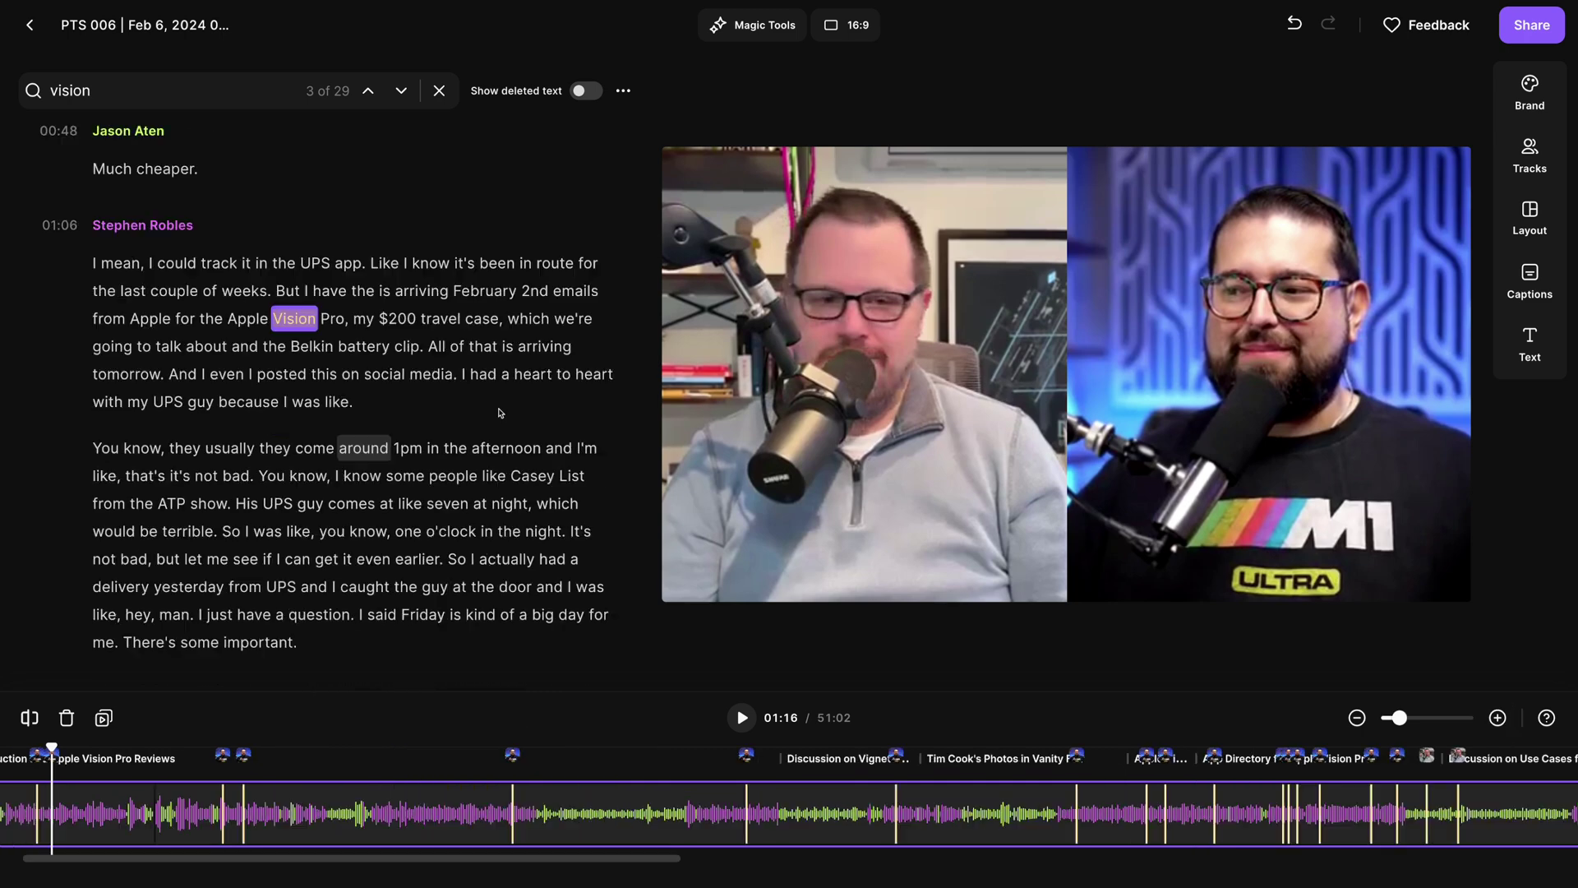
pyautogui.click(624, 90)
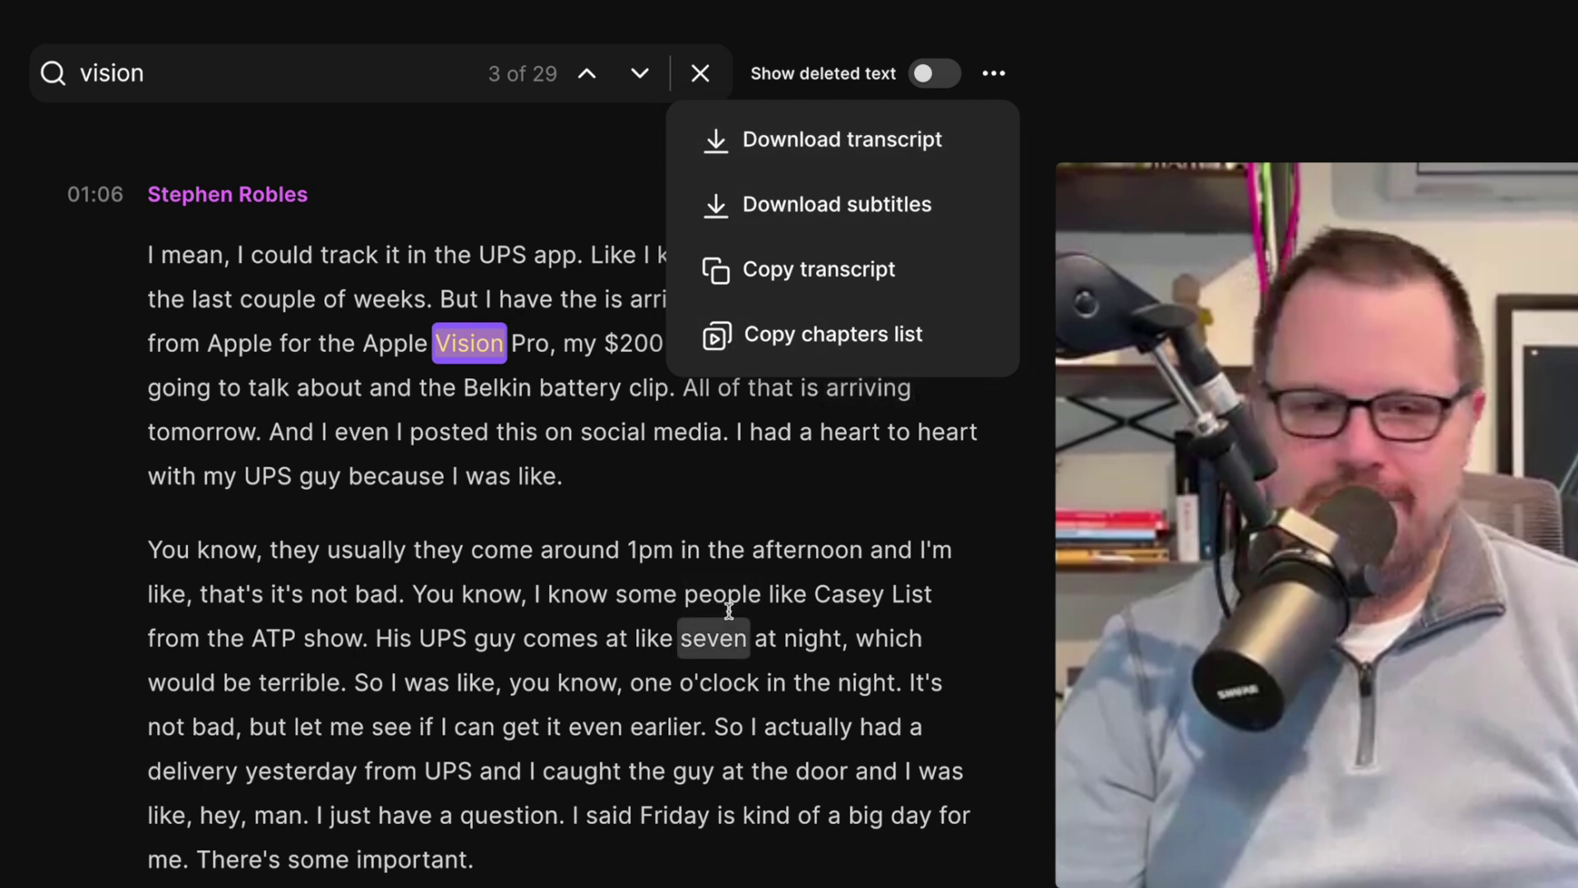
pyautogui.press('Escape')
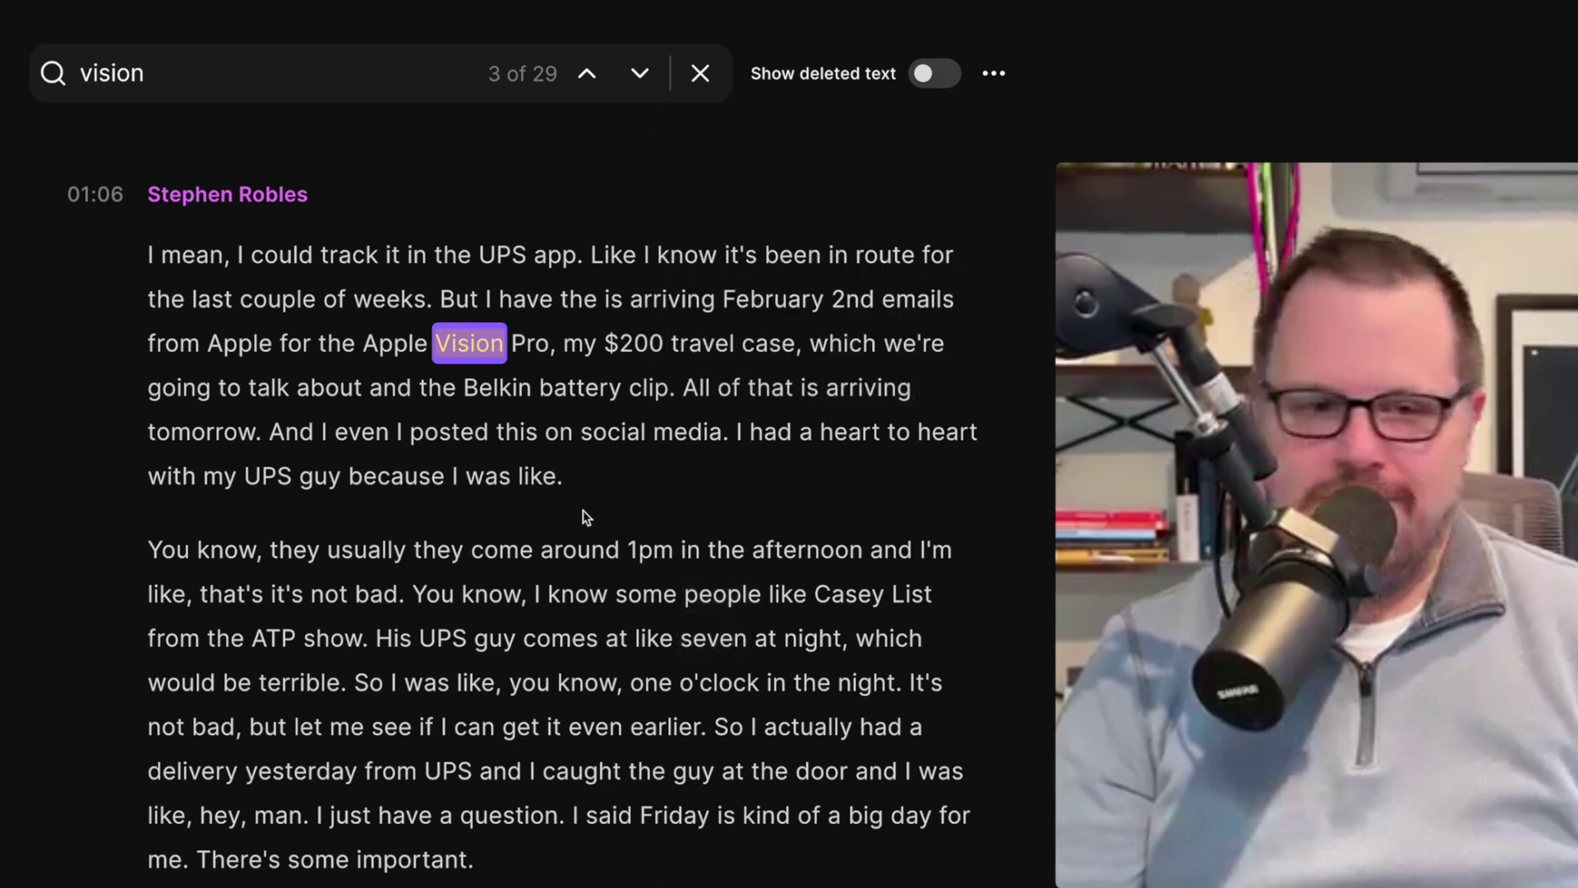
# Step: Add a new chapter starting at the paragraph that begins with 'You'
pyautogui.doubleClick(157, 549)
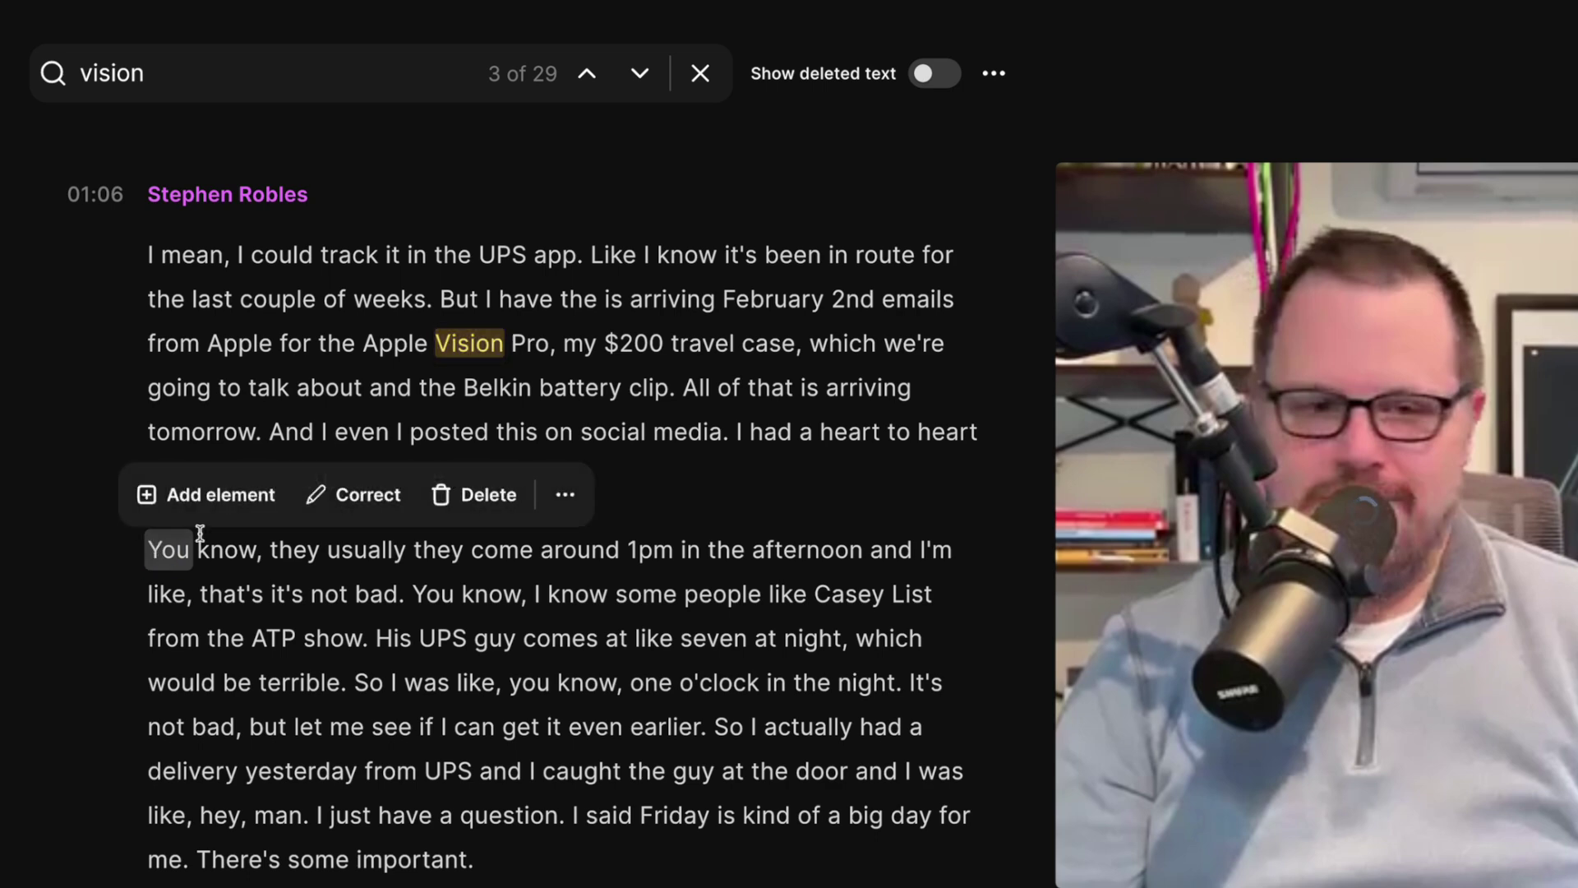
pyautogui.click(564, 494)
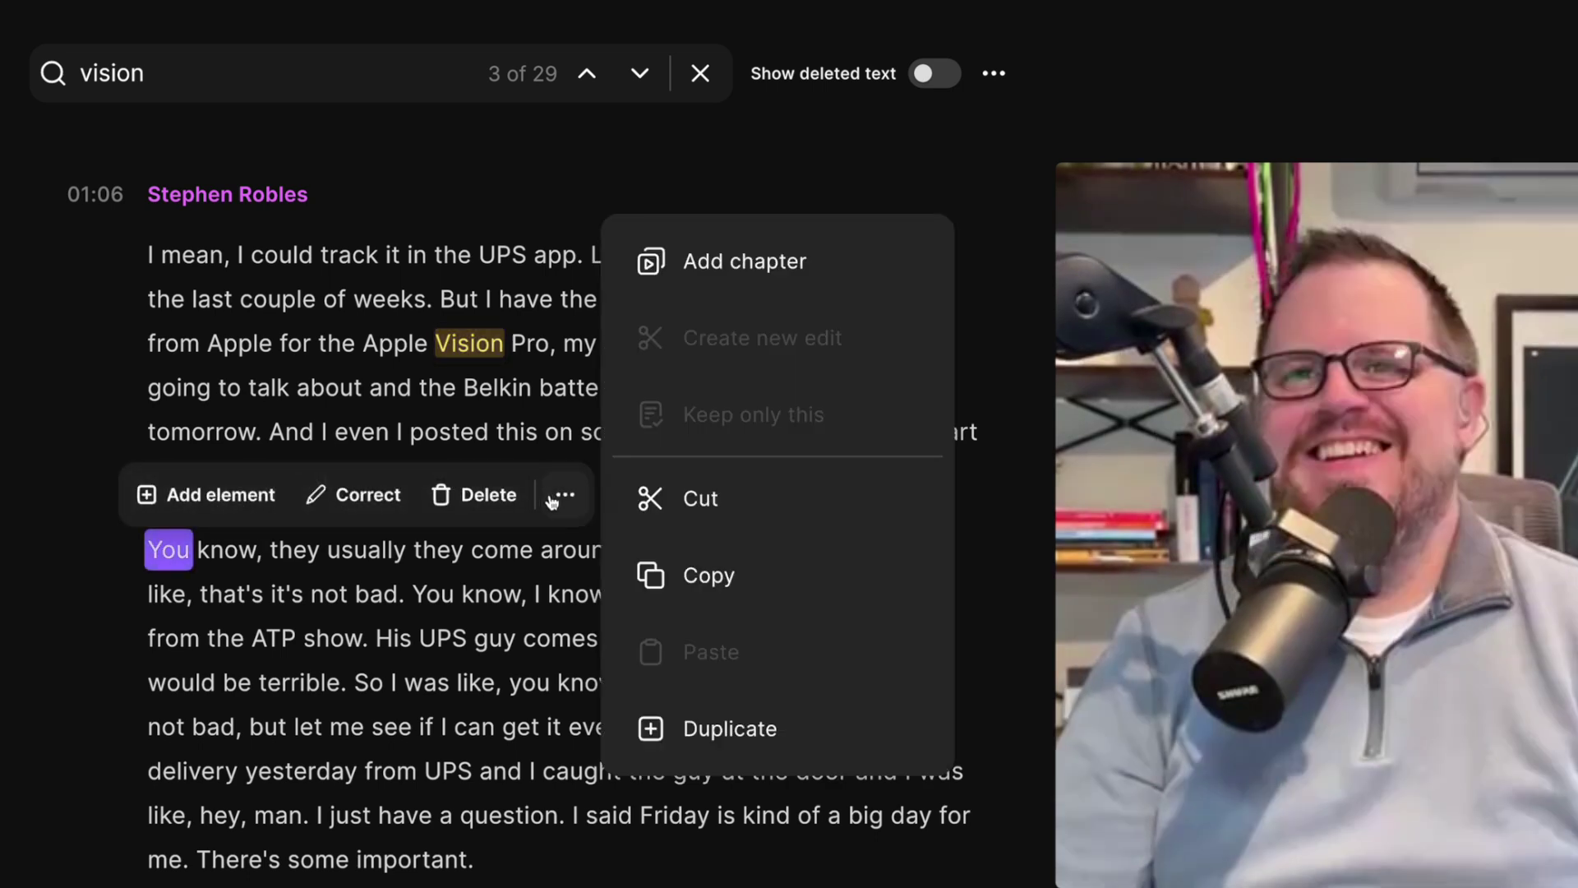
pyautogui.click(717, 280)
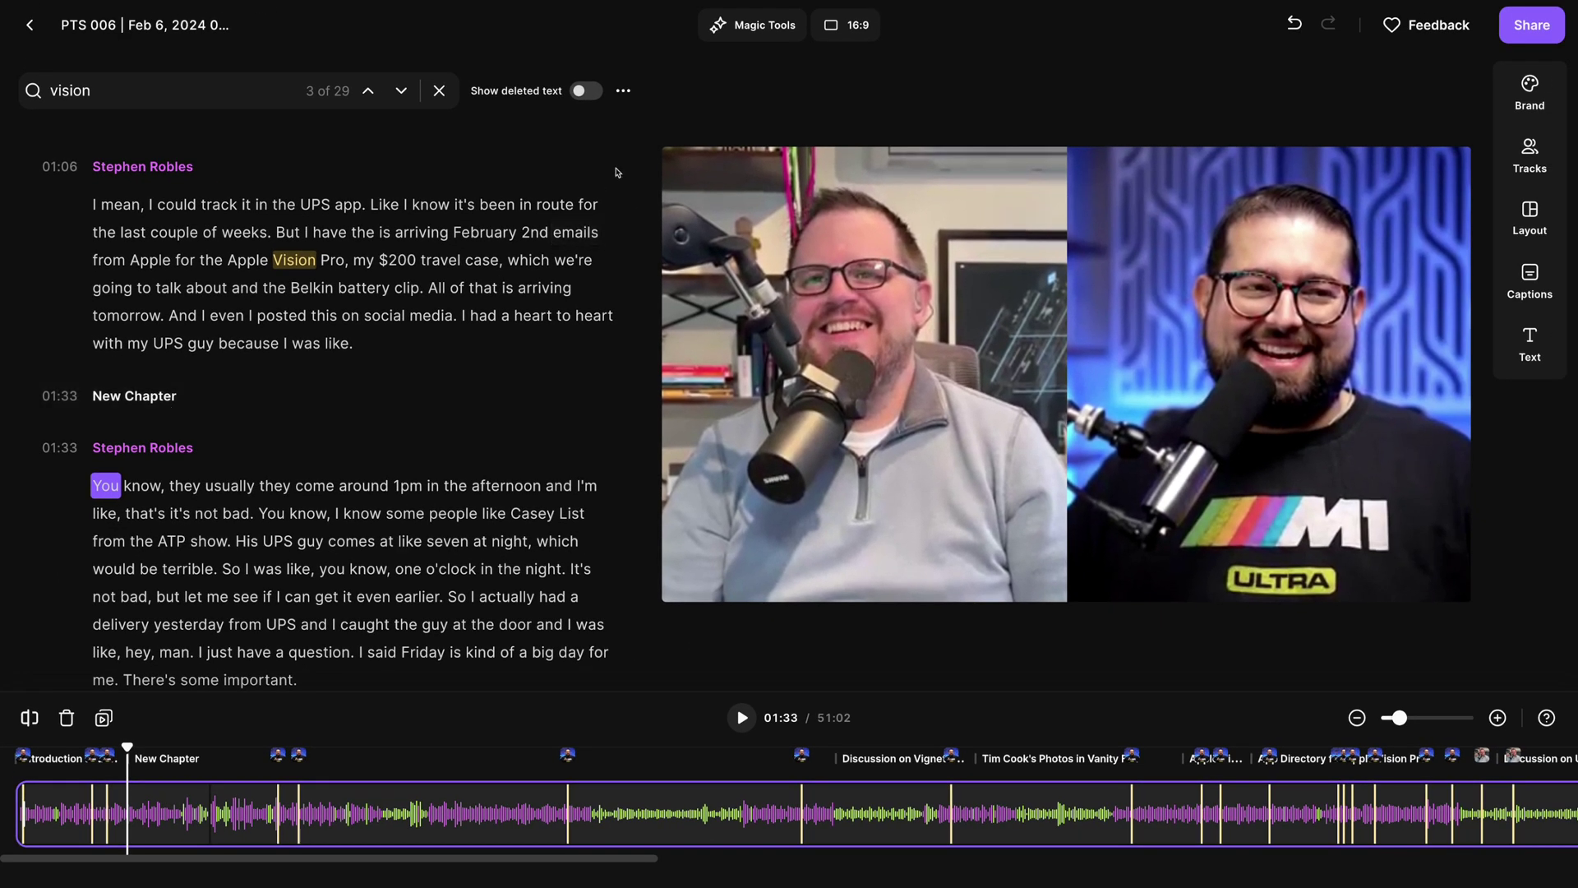
# Step: Copy the chapter list, clear the vision search, and move the vignetting chapter's start earlier
pyautogui.click(623, 90)
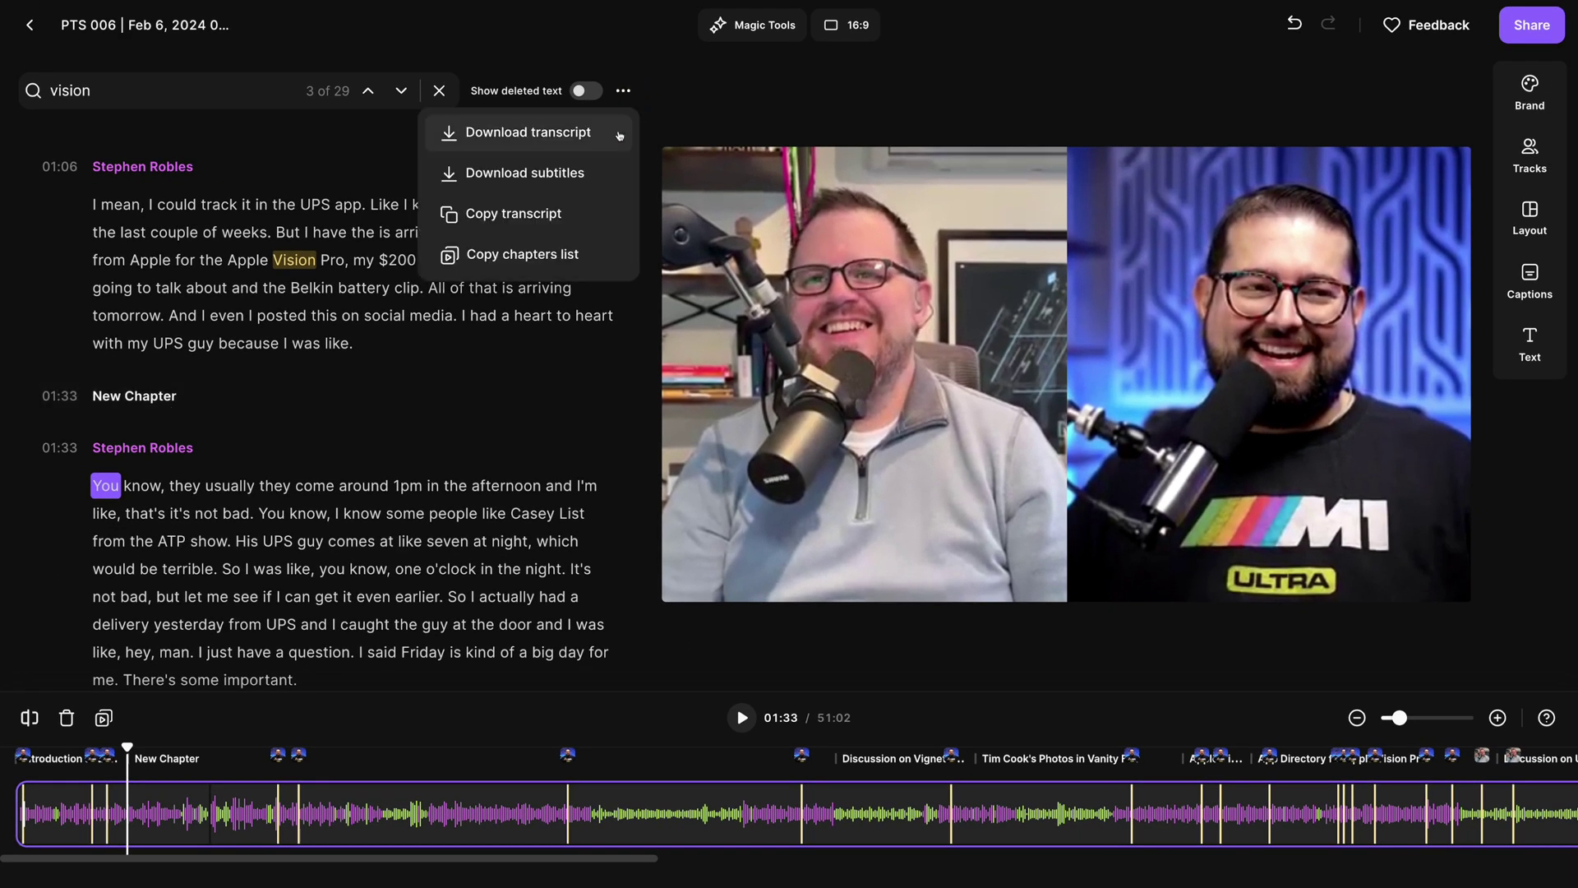
pyautogui.click(533, 253)
pyautogui.press('Escape')
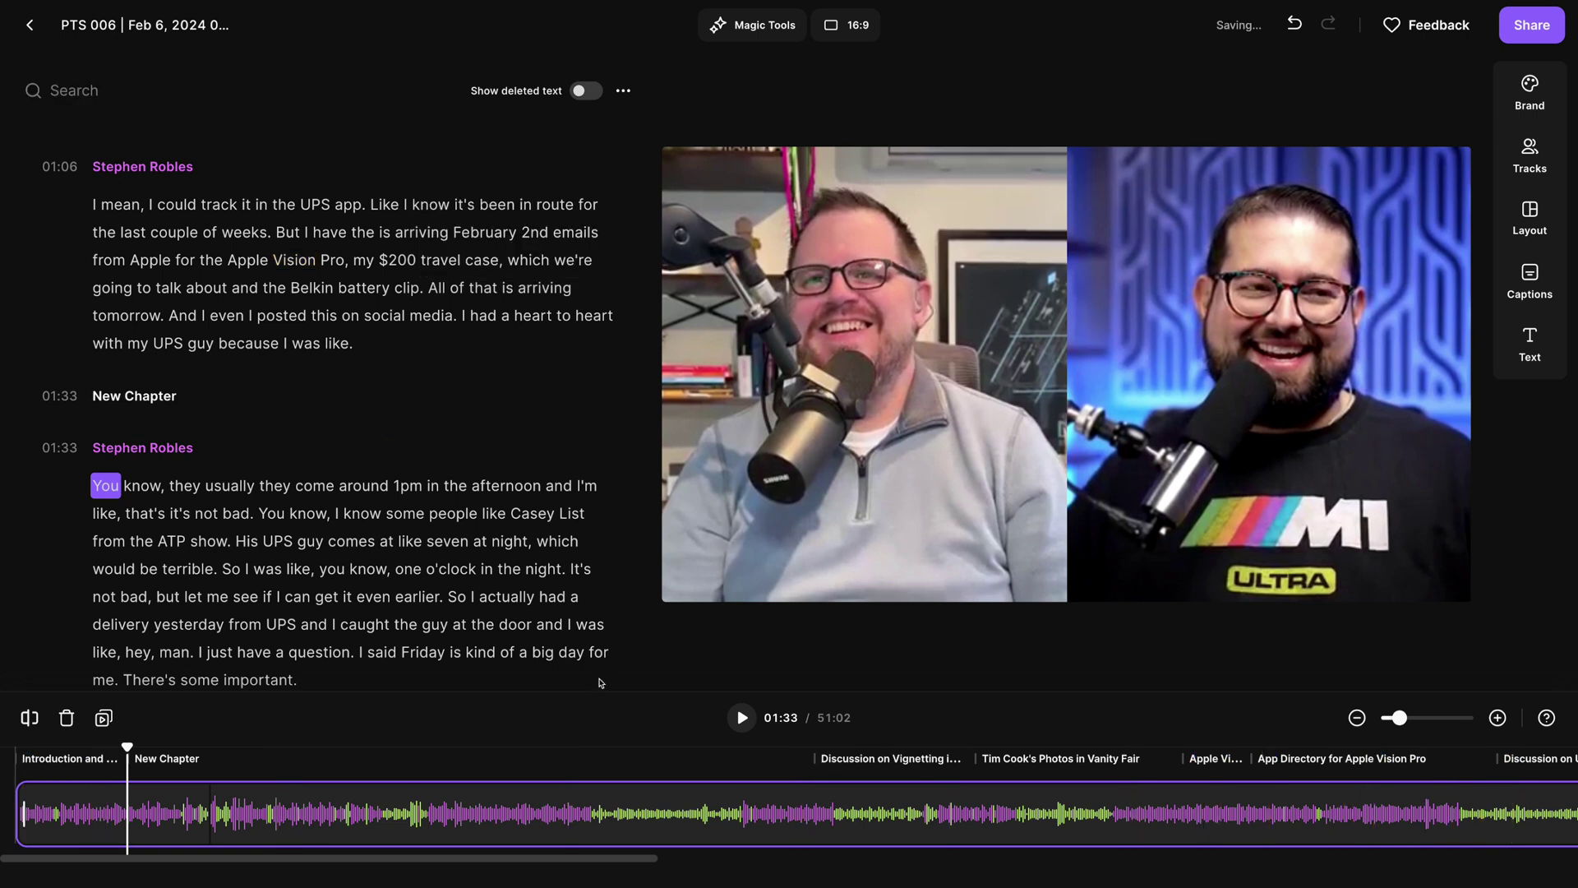
pyautogui.moveTo(814, 760); pyautogui.dragTo(739, 765)
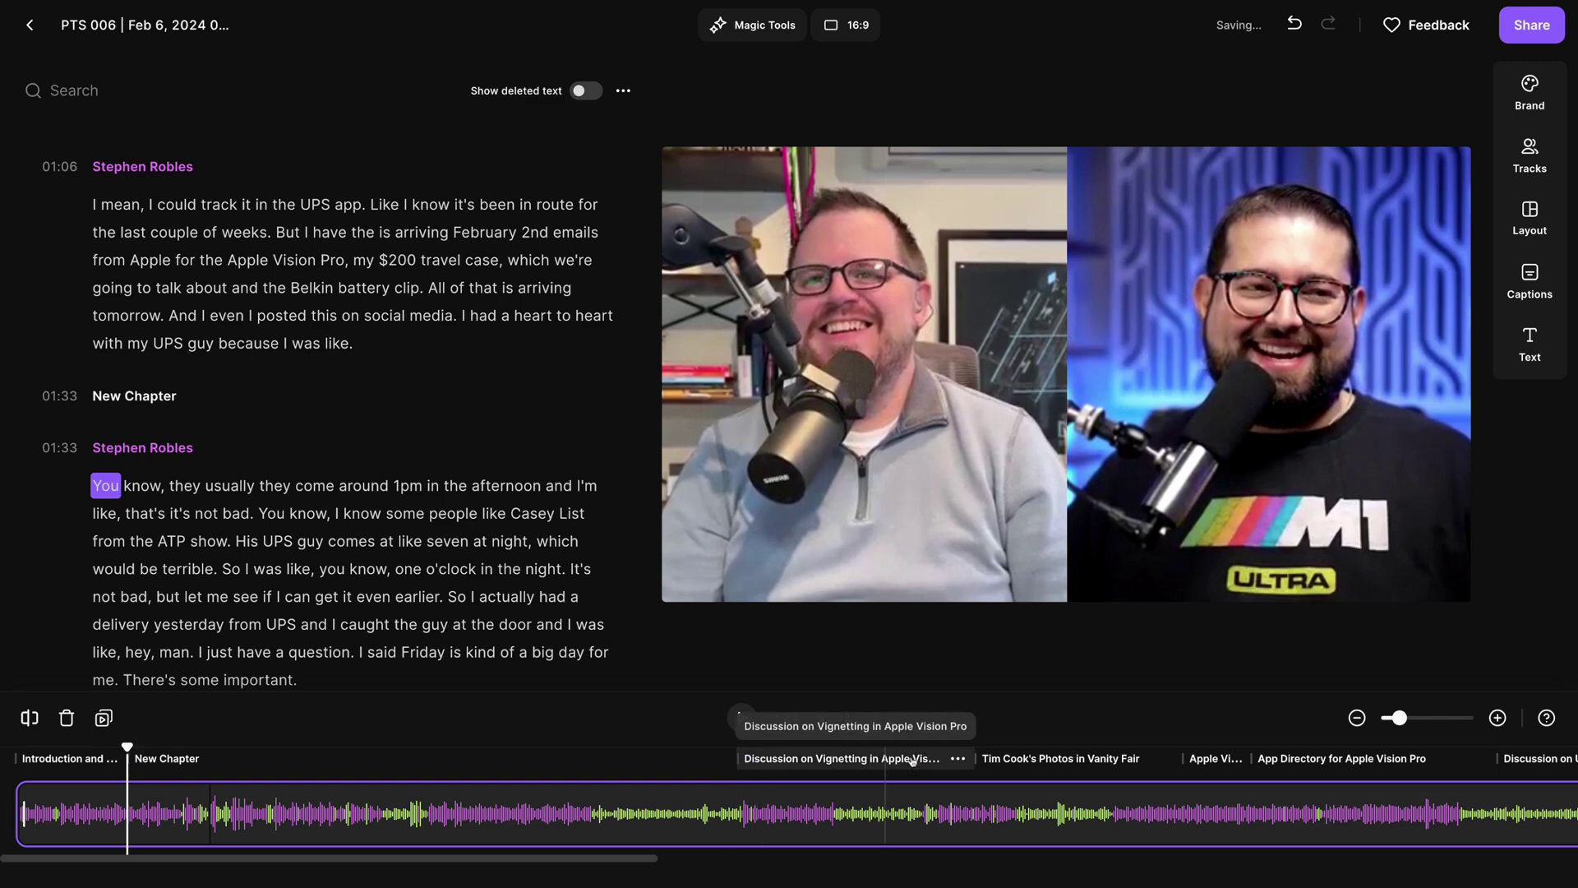
pyautogui.click(958, 759)
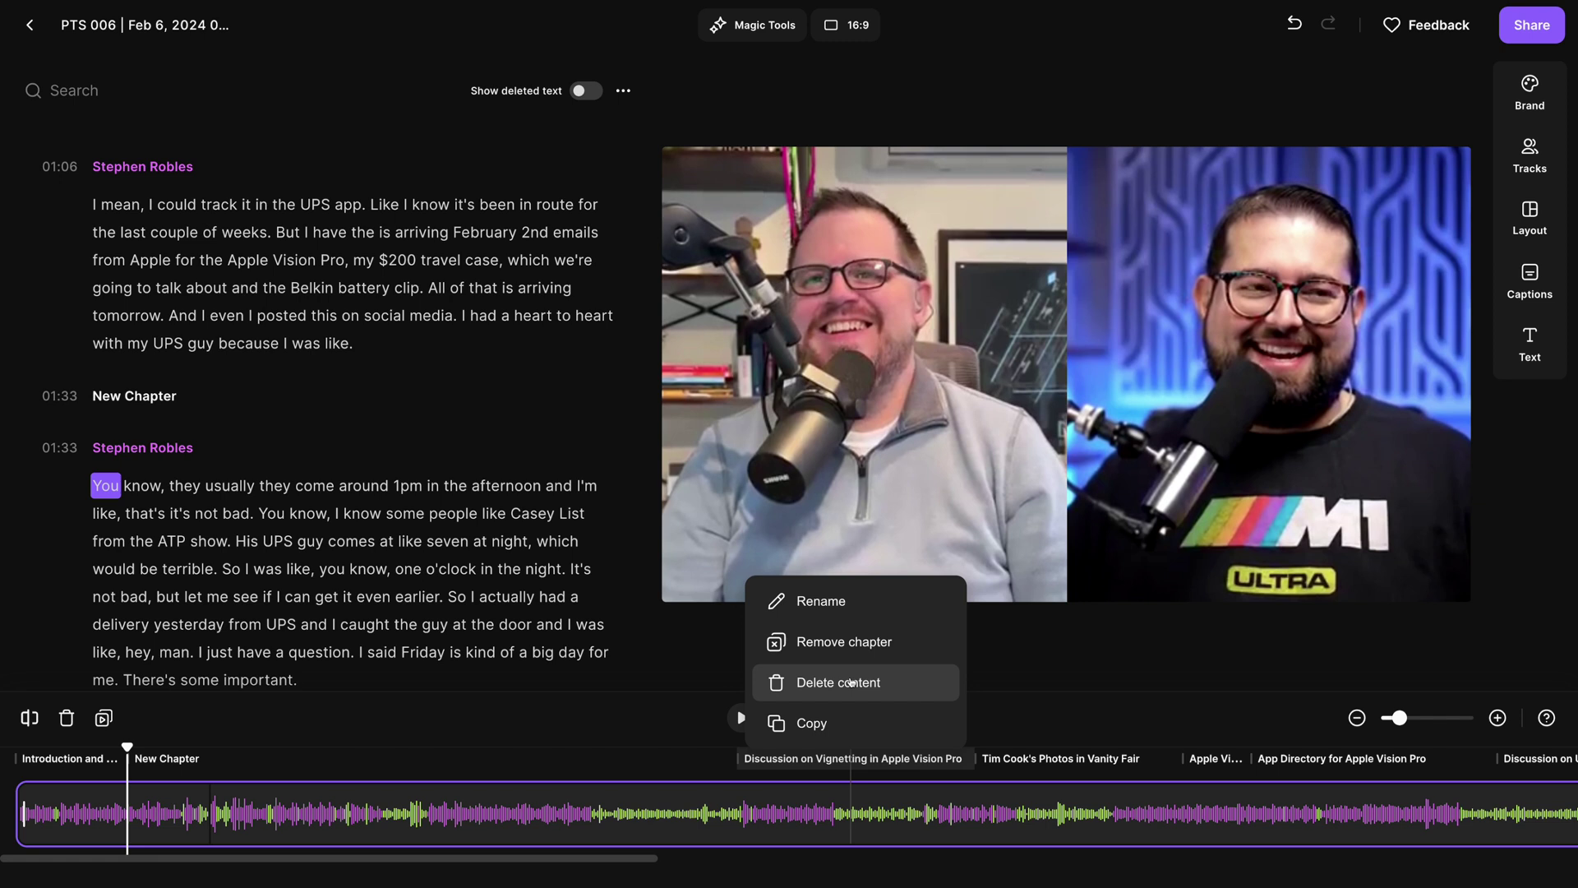
# Step: Delete the vignetting chapter's content, cutting the edit to 47:45, and jump to 08:58
pyautogui.click(851, 682)
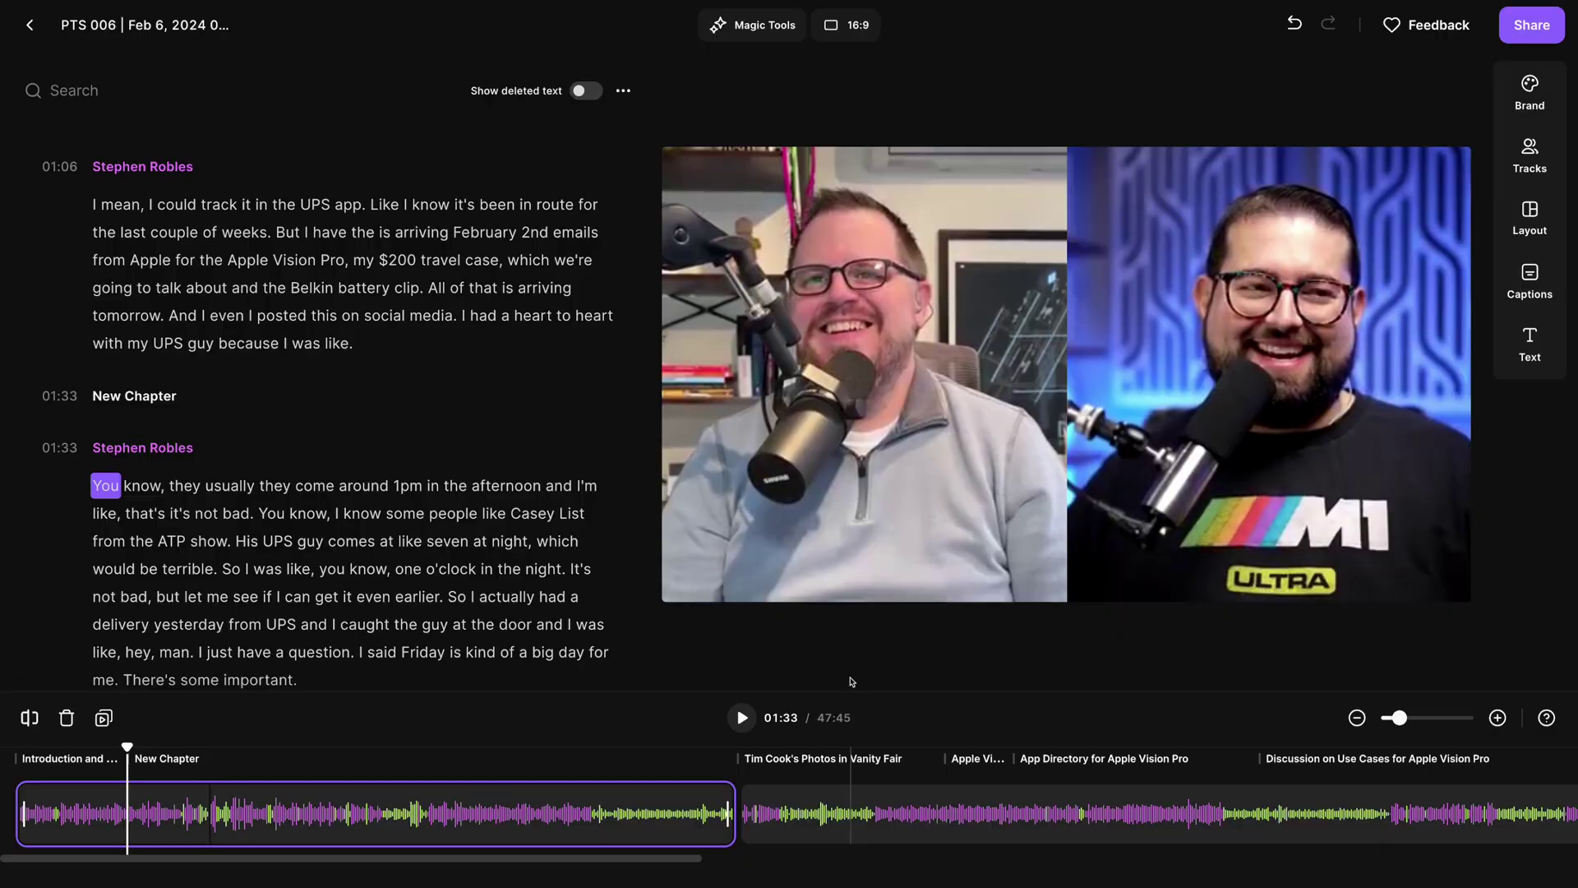
pyautogui.click(663, 748)
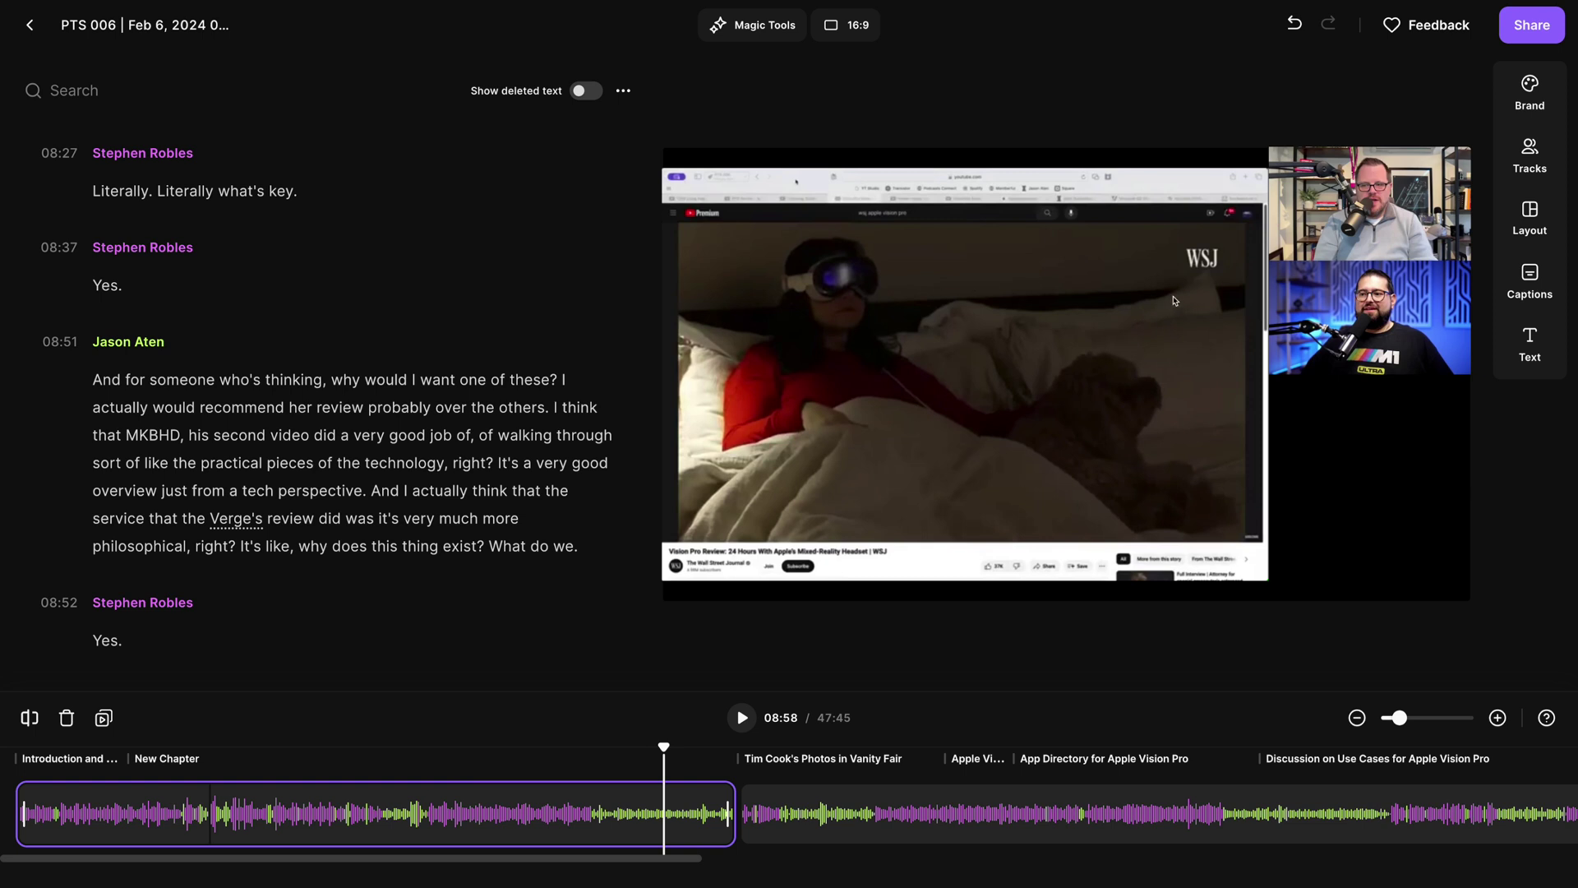
# Step: Give the video tiles spacing and rounded corners in the layout settings
pyautogui.click(1517, 212)
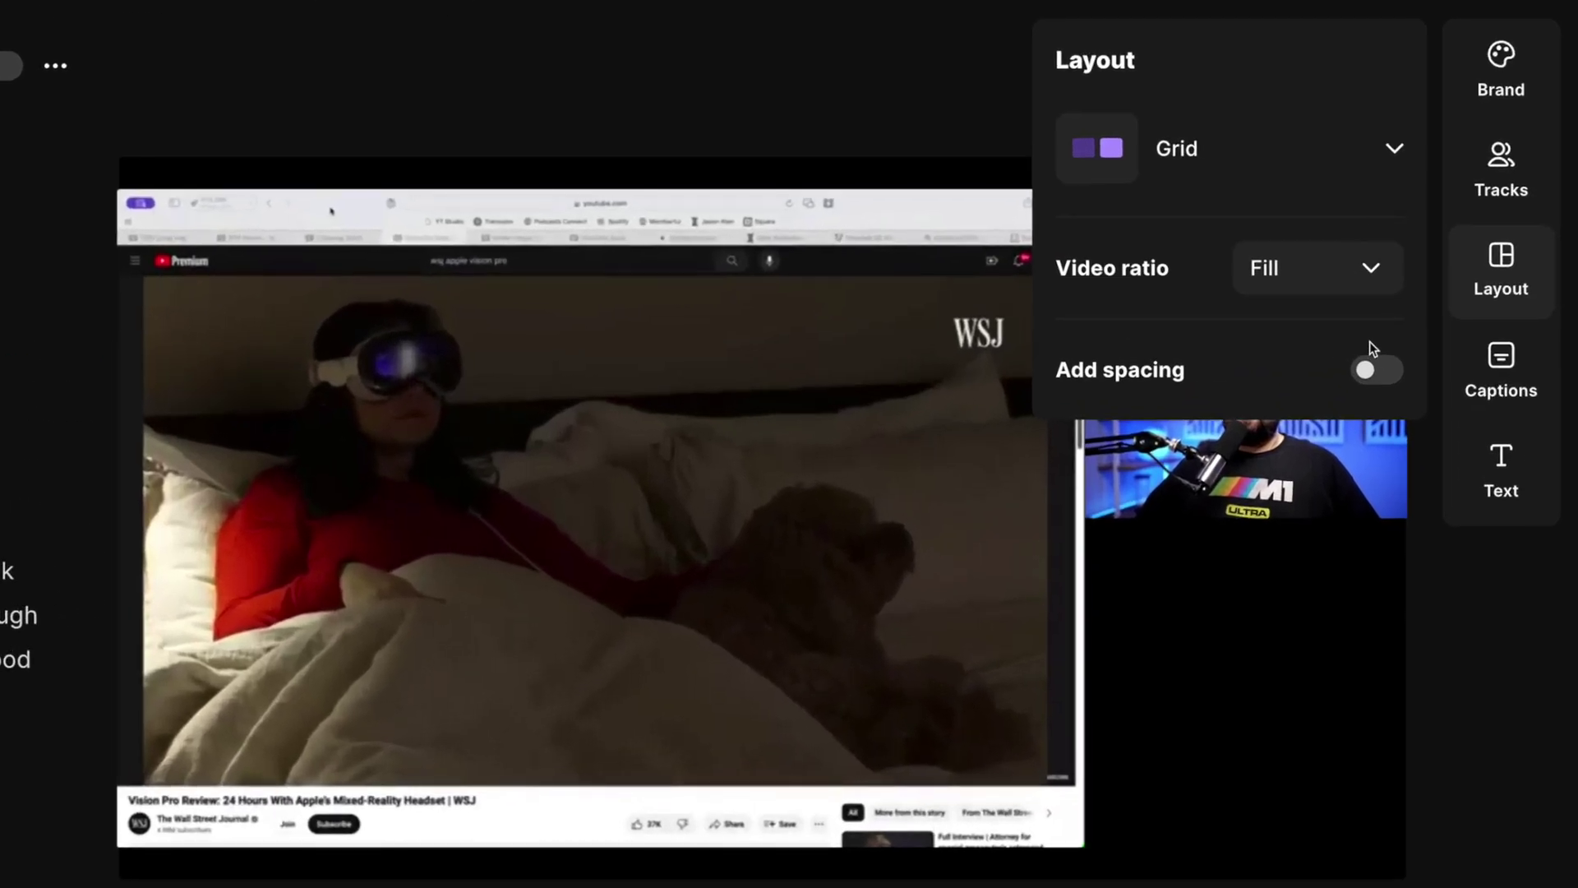
pyautogui.click(1361, 372)
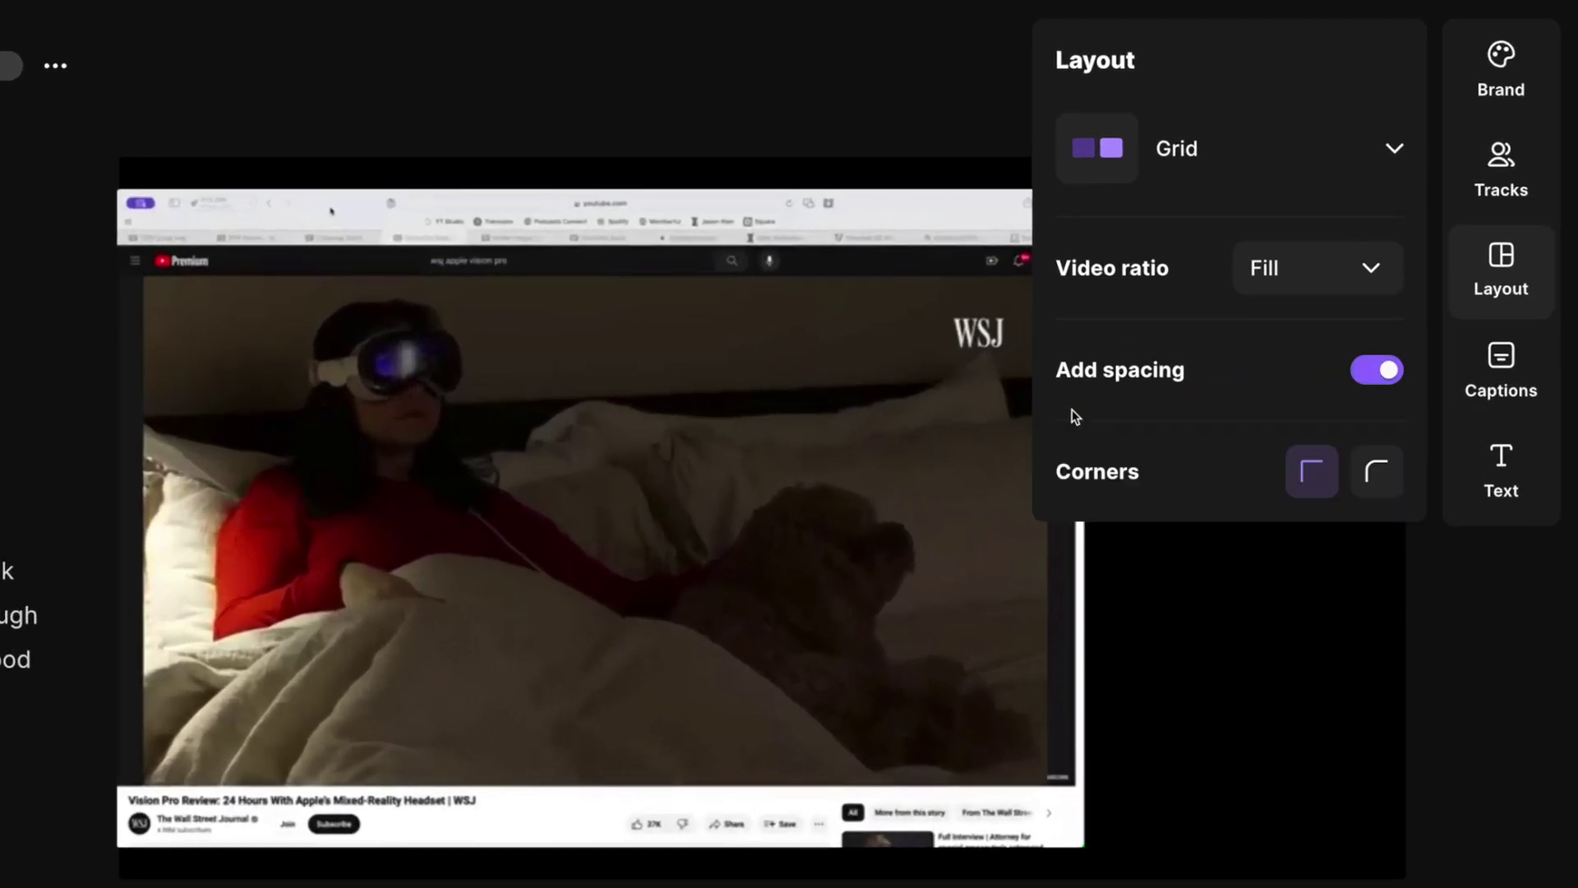
pyautogui.click(1372, 472)
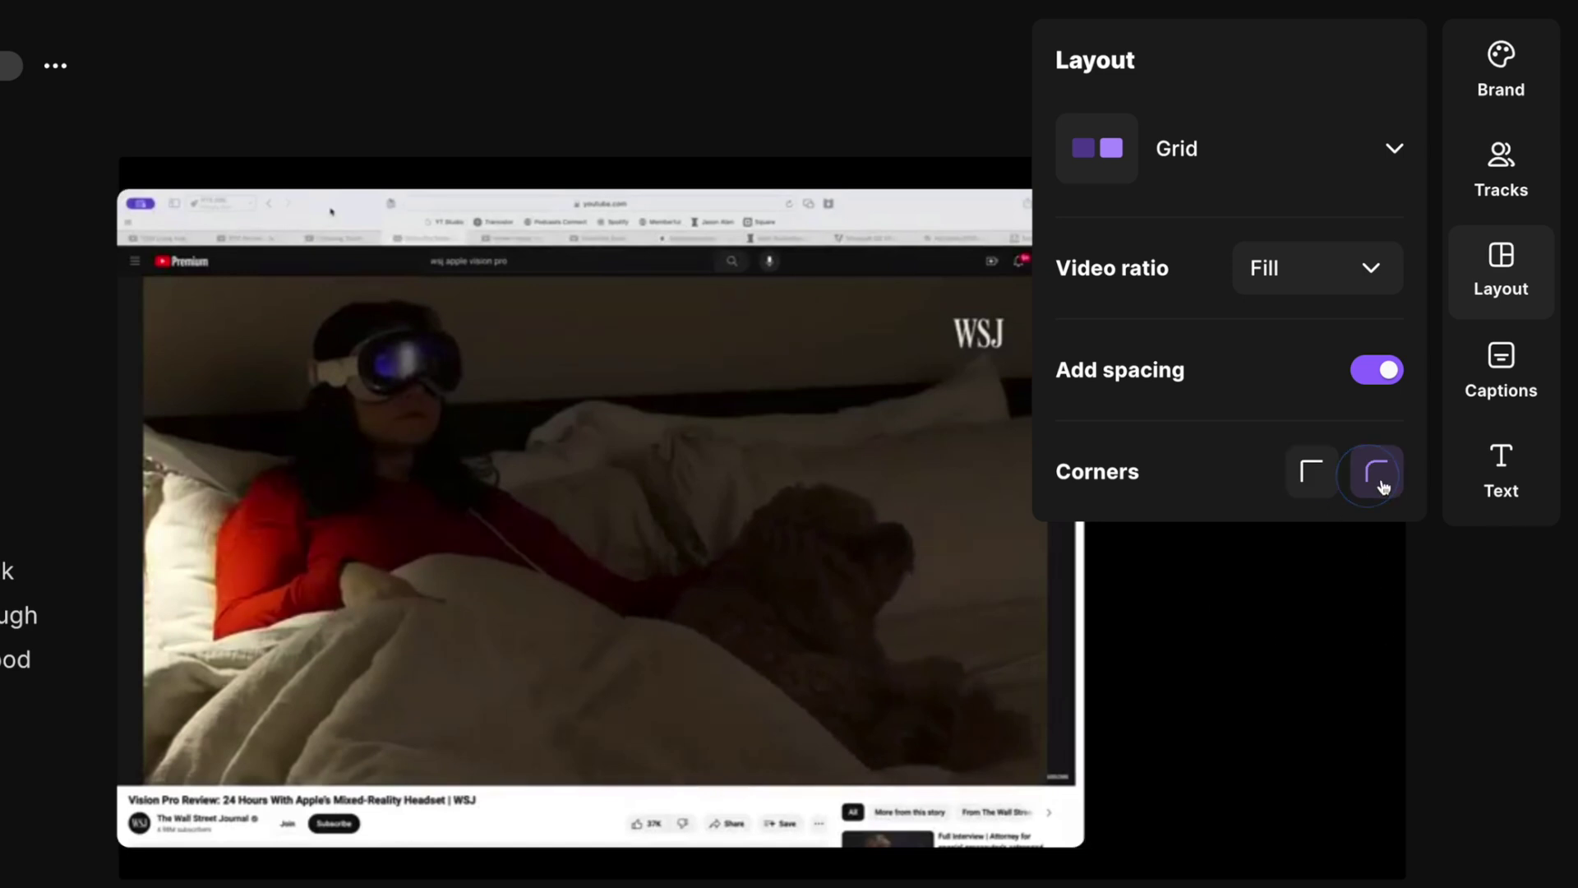
pyautogui.click(1463, 630)
# Step: Apply the dark circuit-pattern brand background
pyautogui.click(1499, 58)
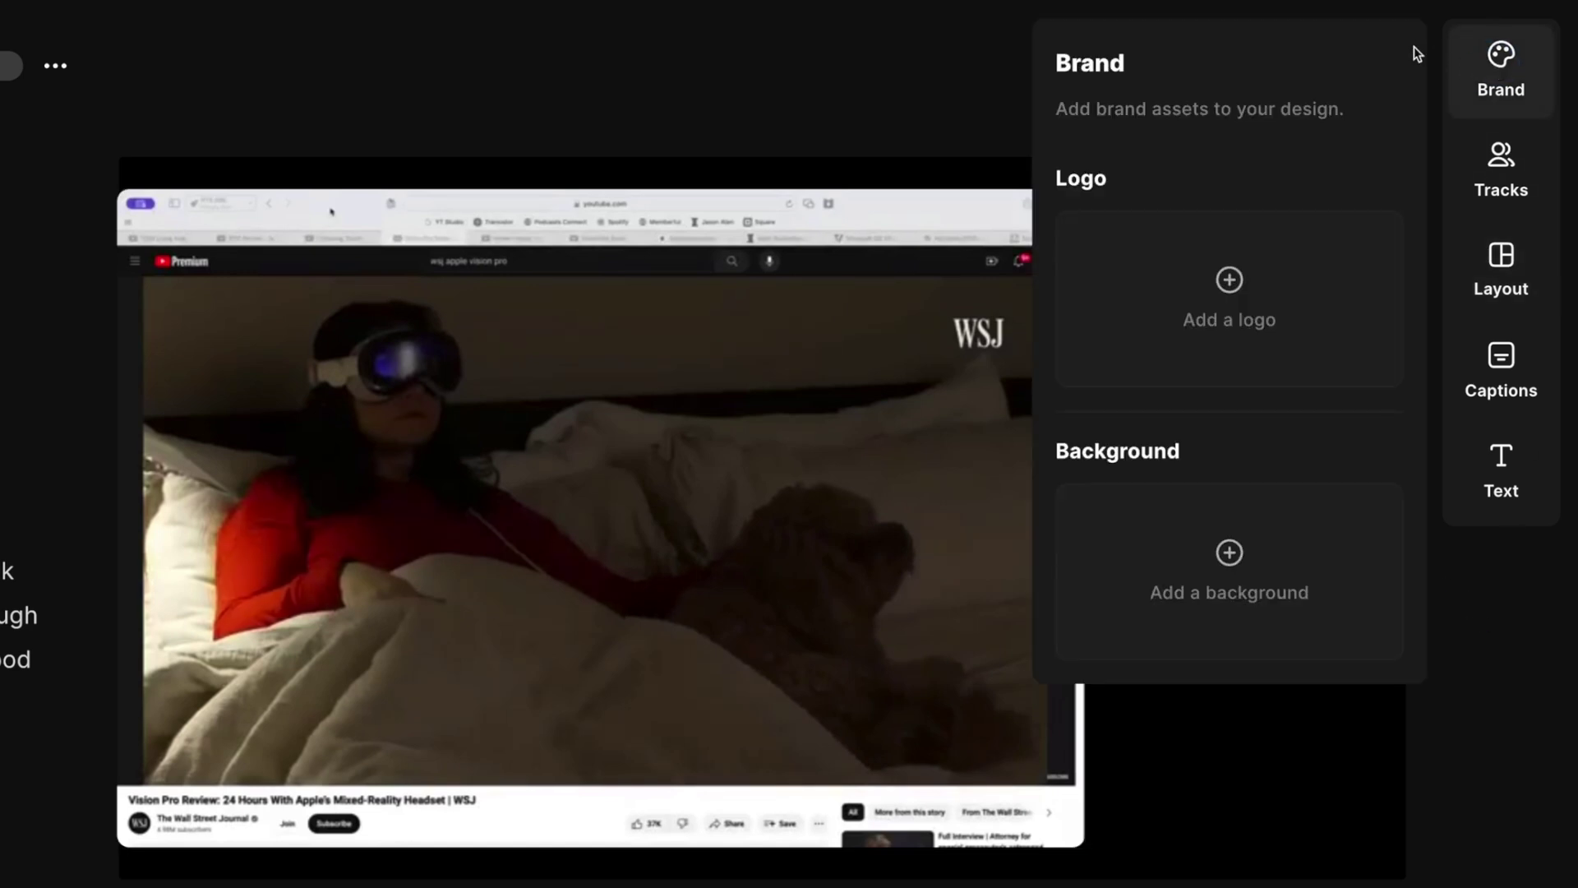
pyautogui.click(1208, 583)
pyautogui.click(1139, 303)
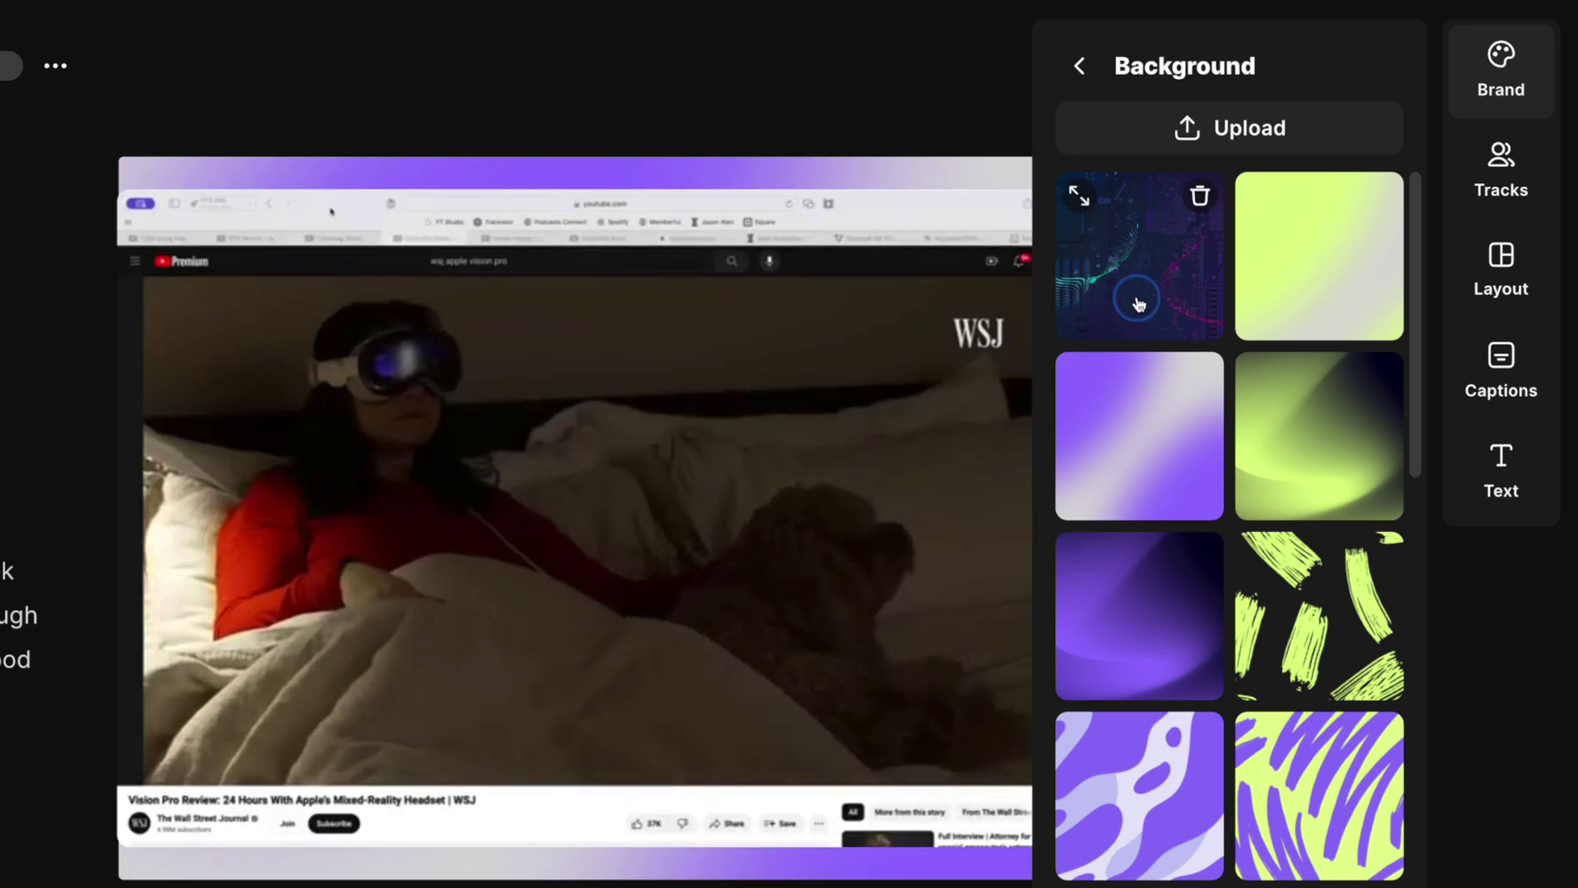
pyautogui.click(1533, 733)
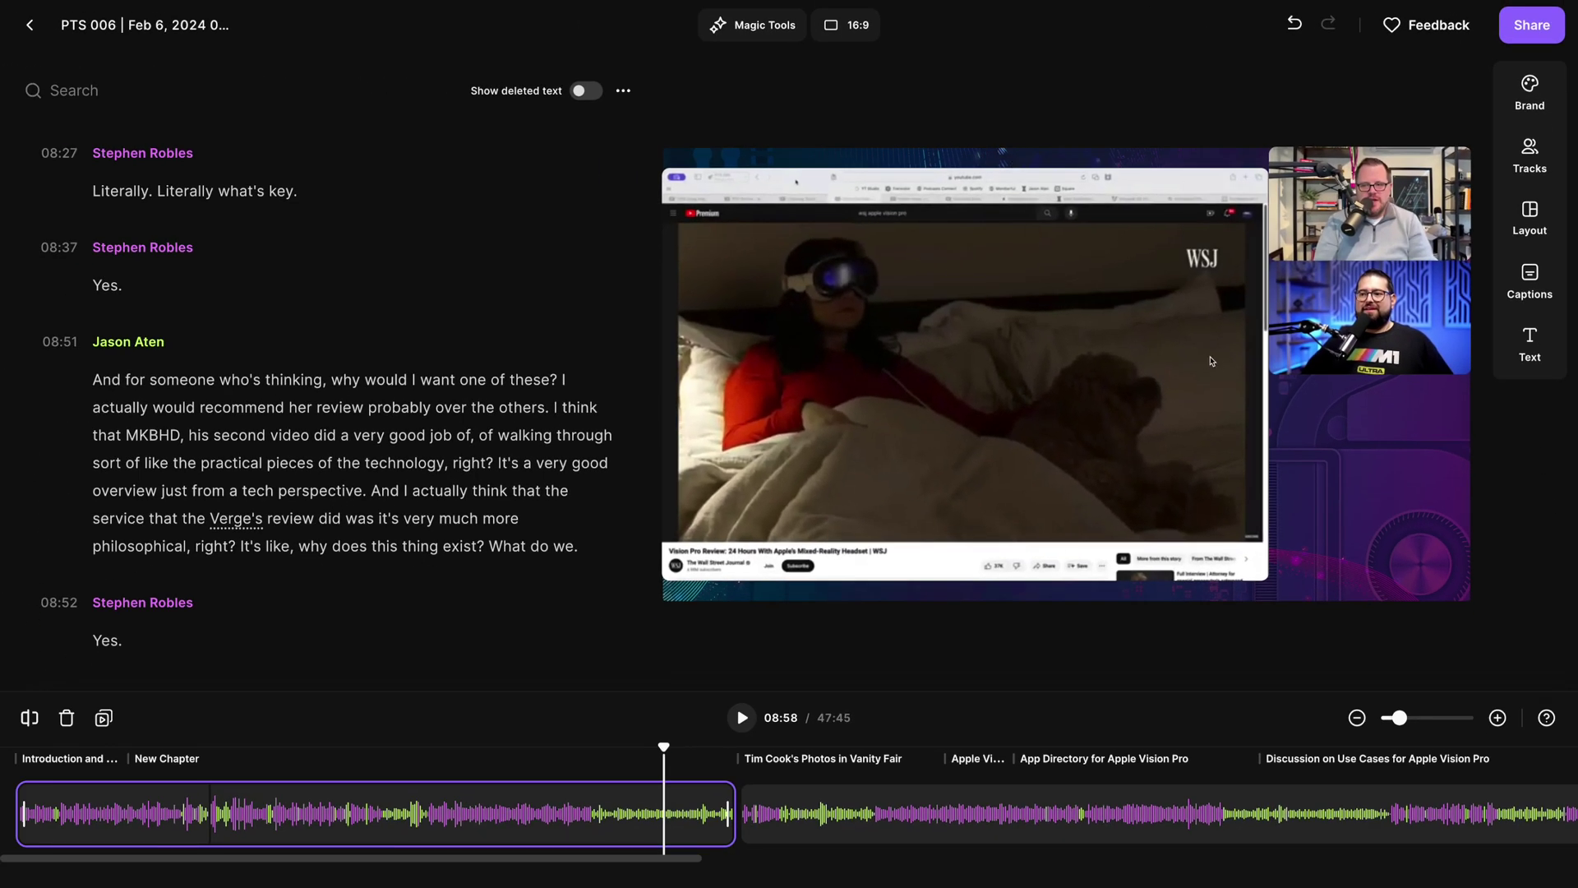
# Step: Place the Primary Technology logo below the speakers and switch to 9:16 vertical
pyautogui.click(1530, 91)
pyautogui.click(1418, 232)
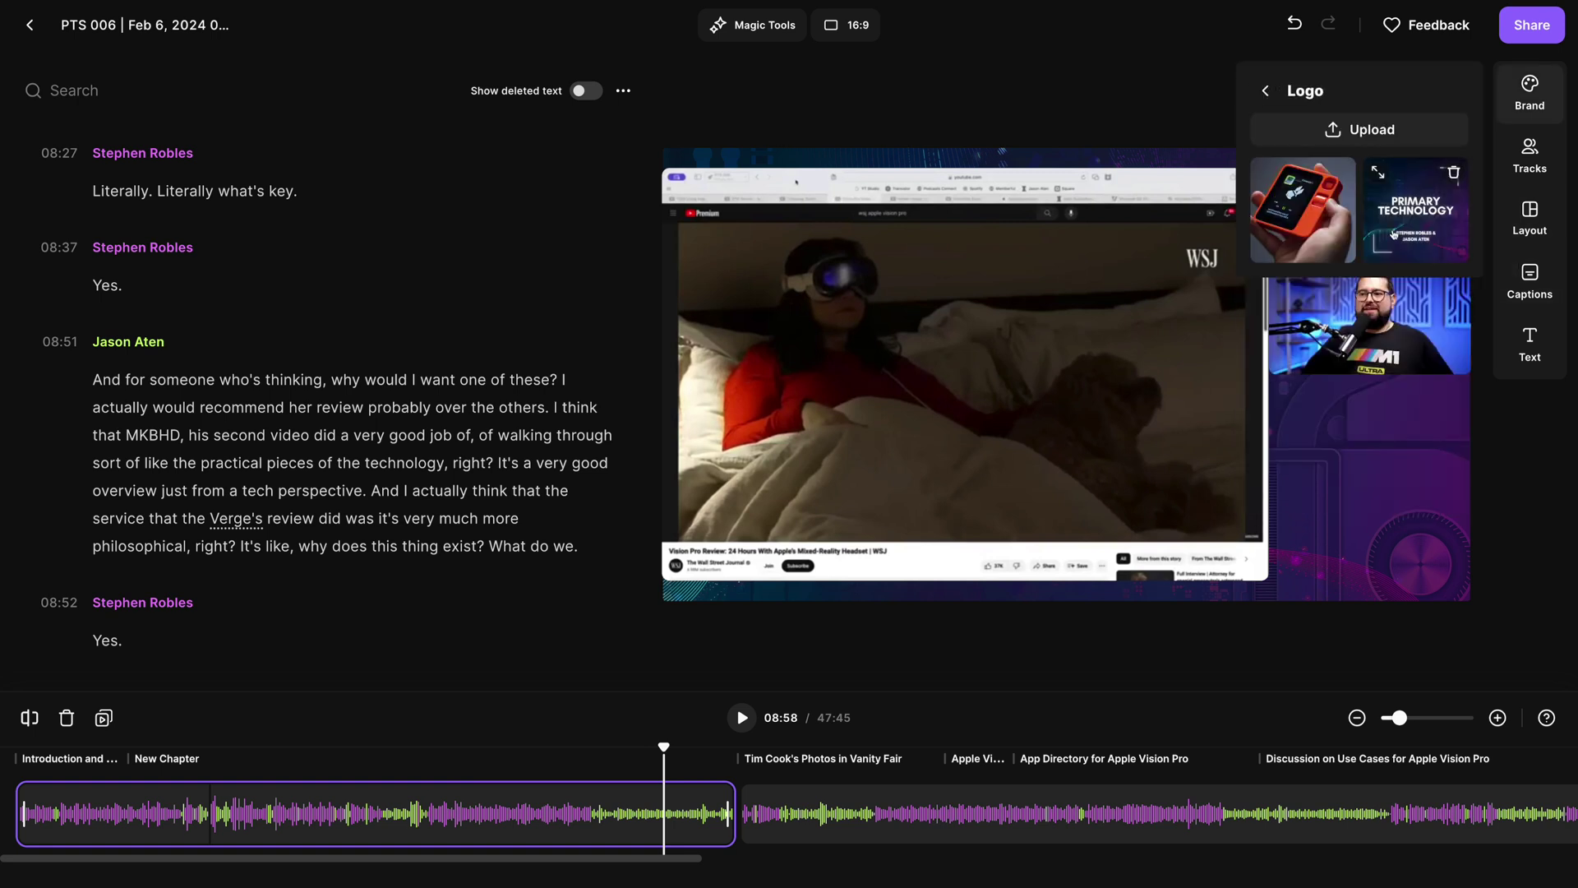
pyautogui.click(1428, 232)
pyautogui.moveTo(1209, 378); pyautogui.dragTo(1367, 500)
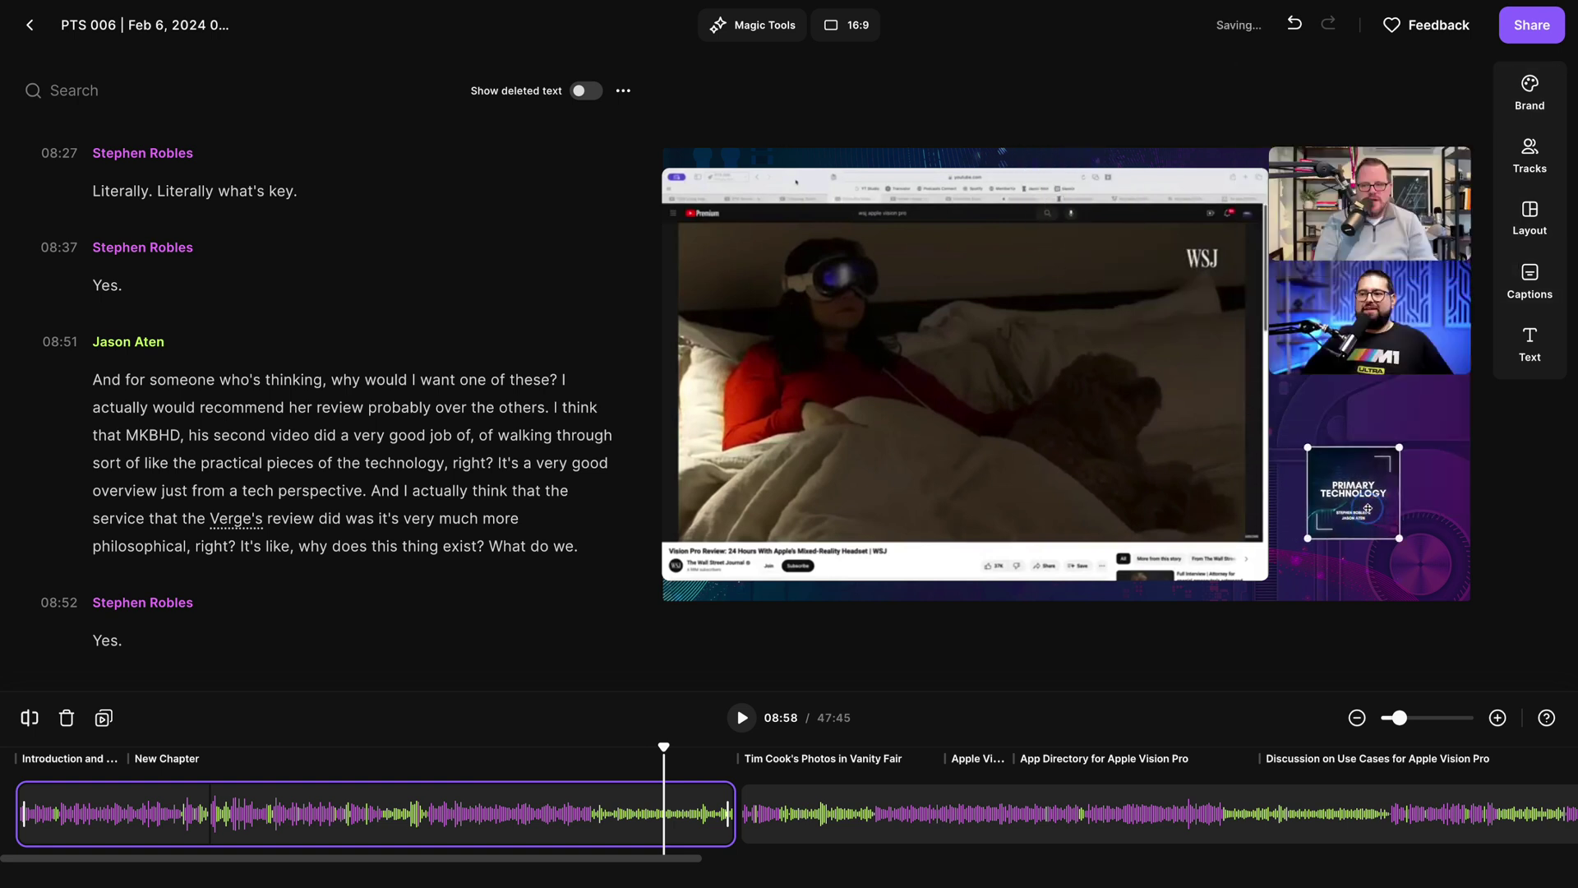
pyautogui.click(737, 695)
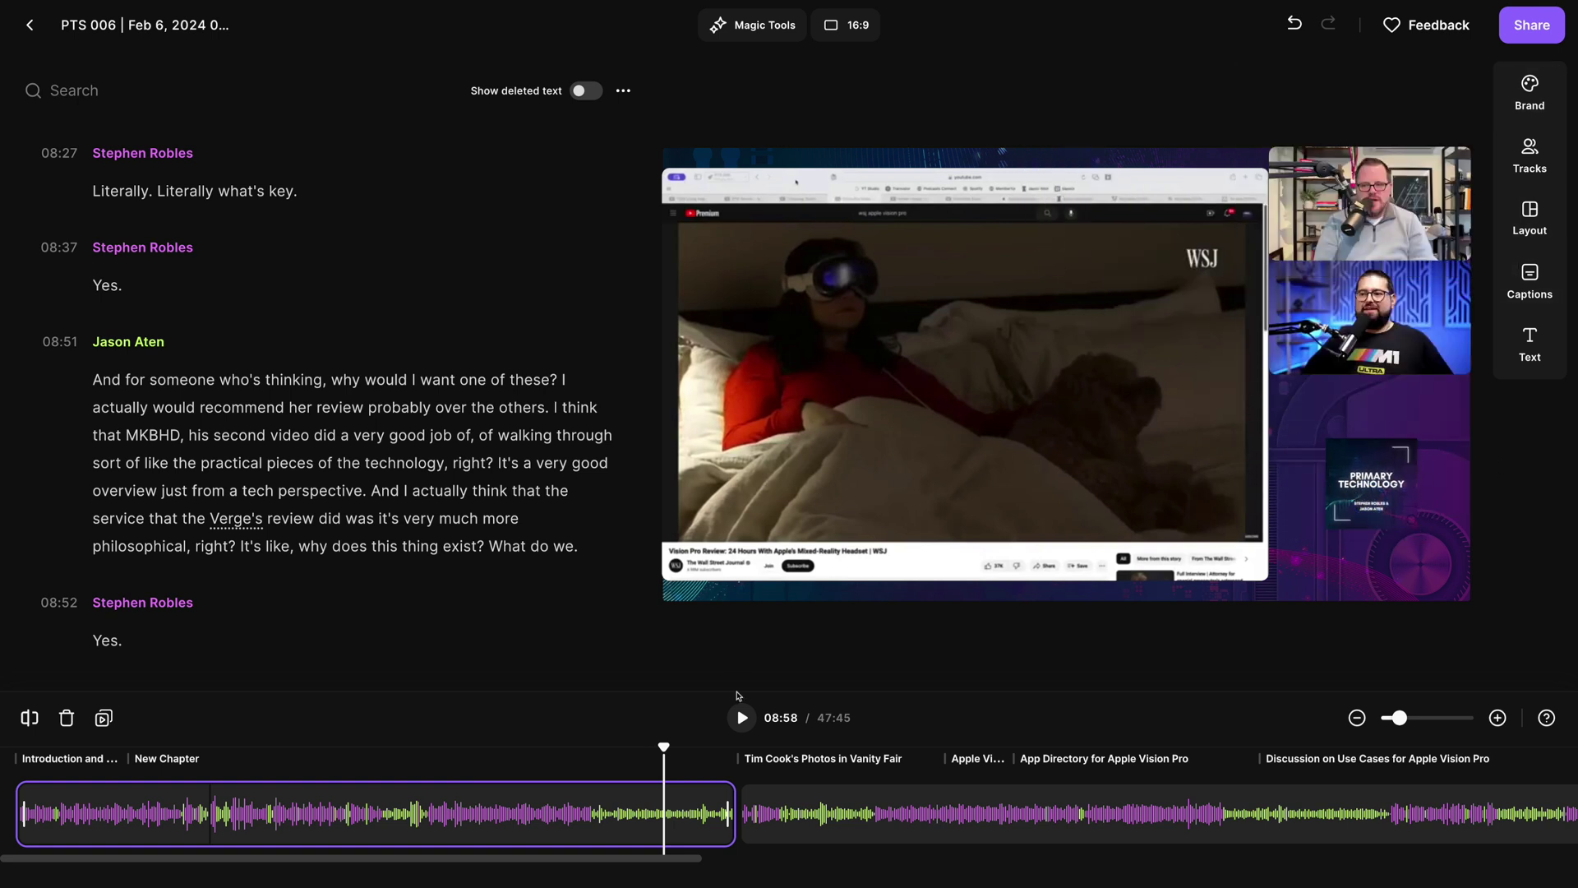
pyautogui.click(851, 39)
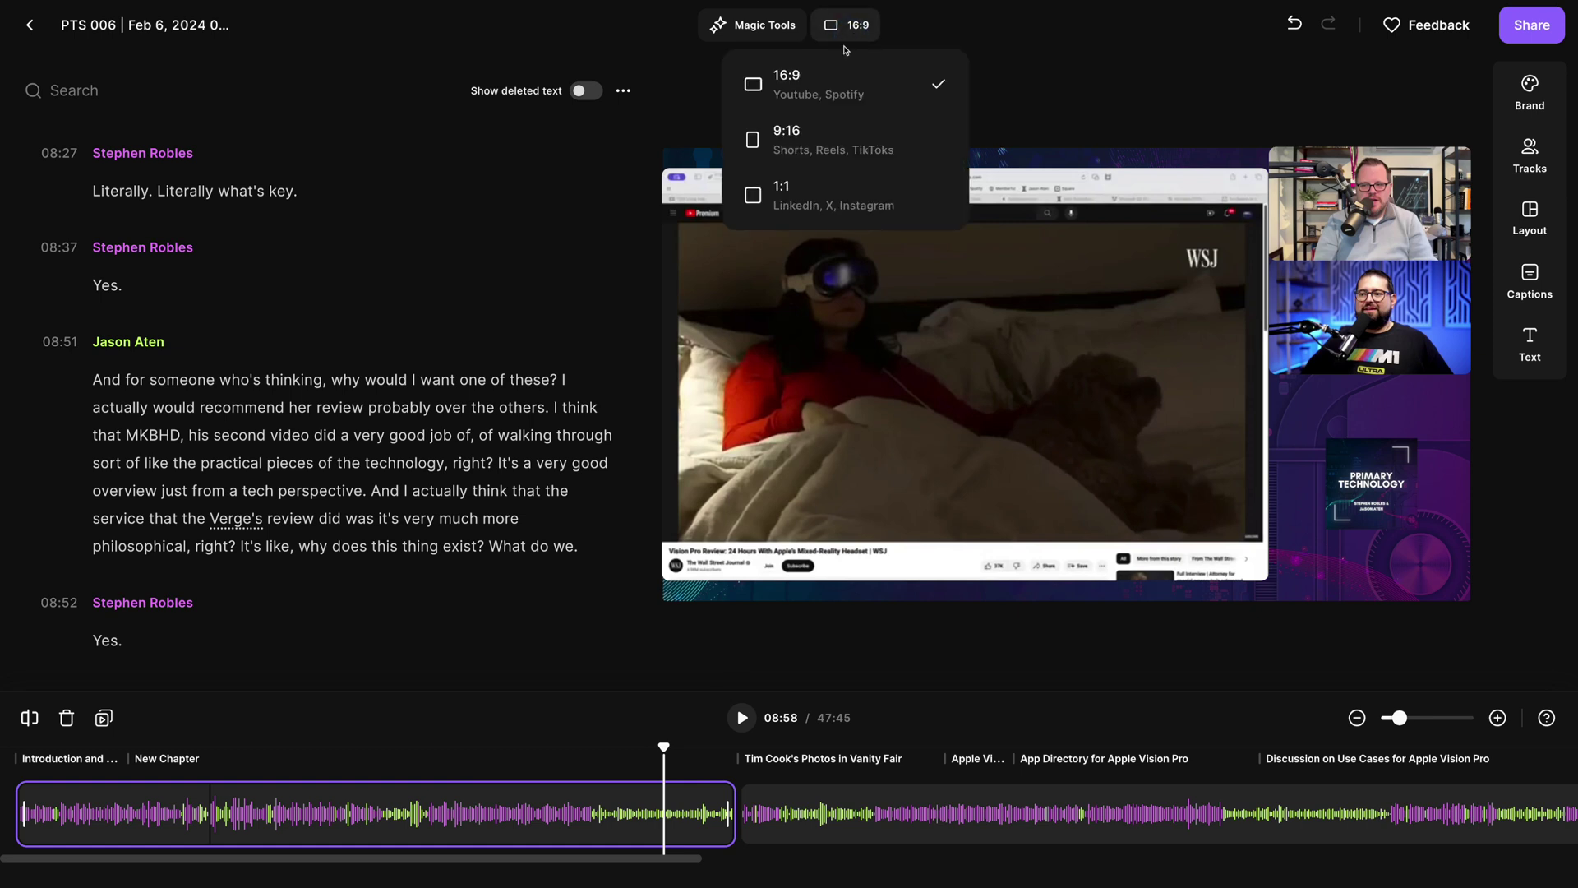
pyautogui.click(833, 140)
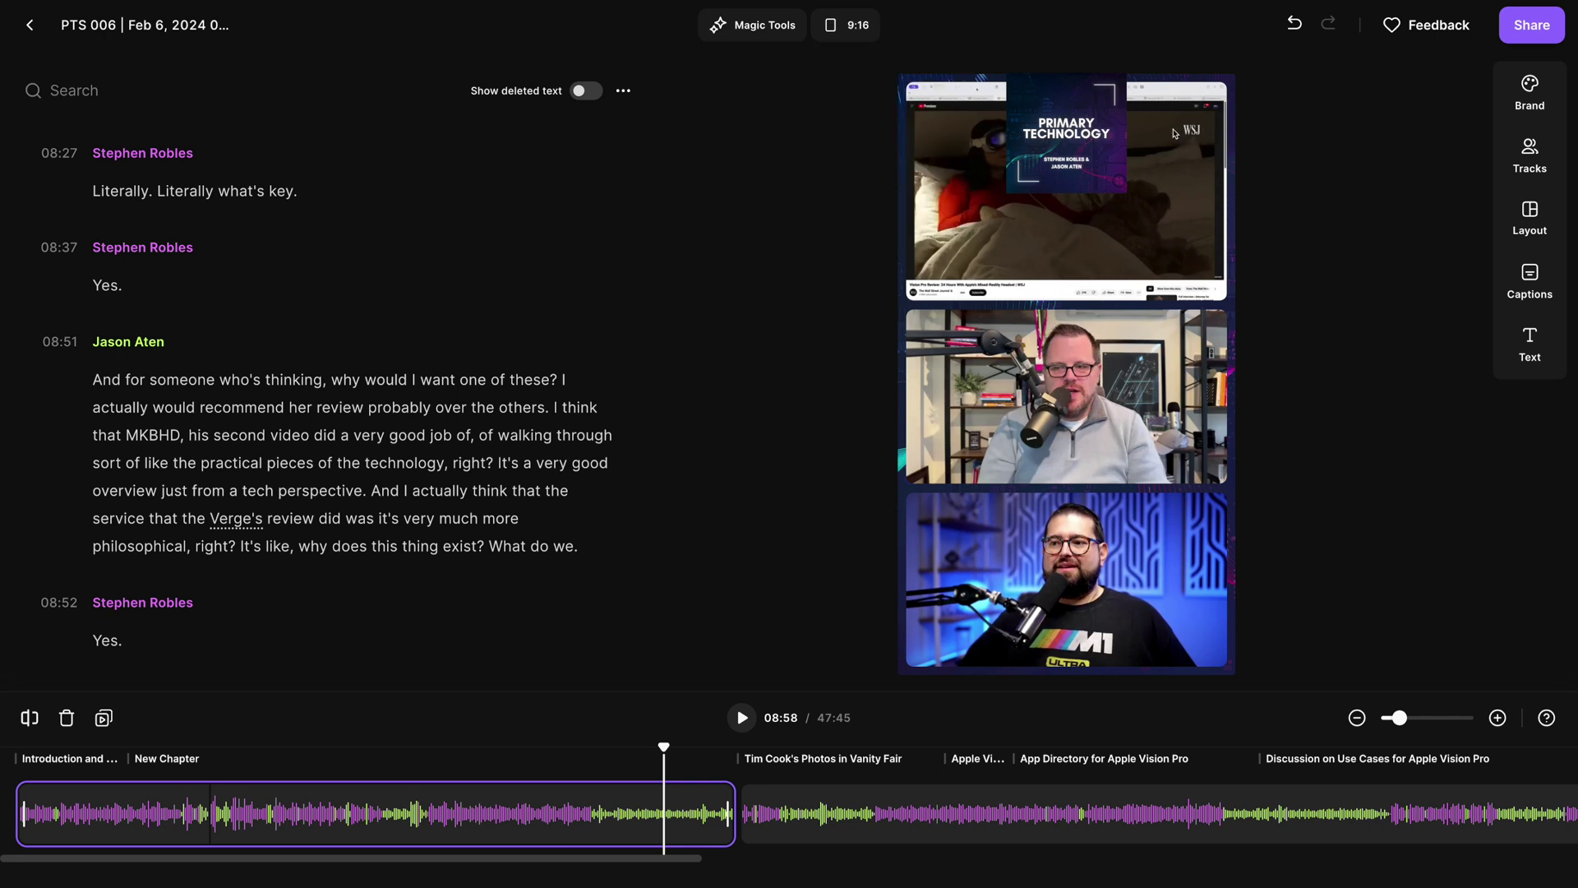
# Step: Delete the logo and hide three screen-share tracks
pyautogui.click(1088, 129)
pyautogui.press('Delete')
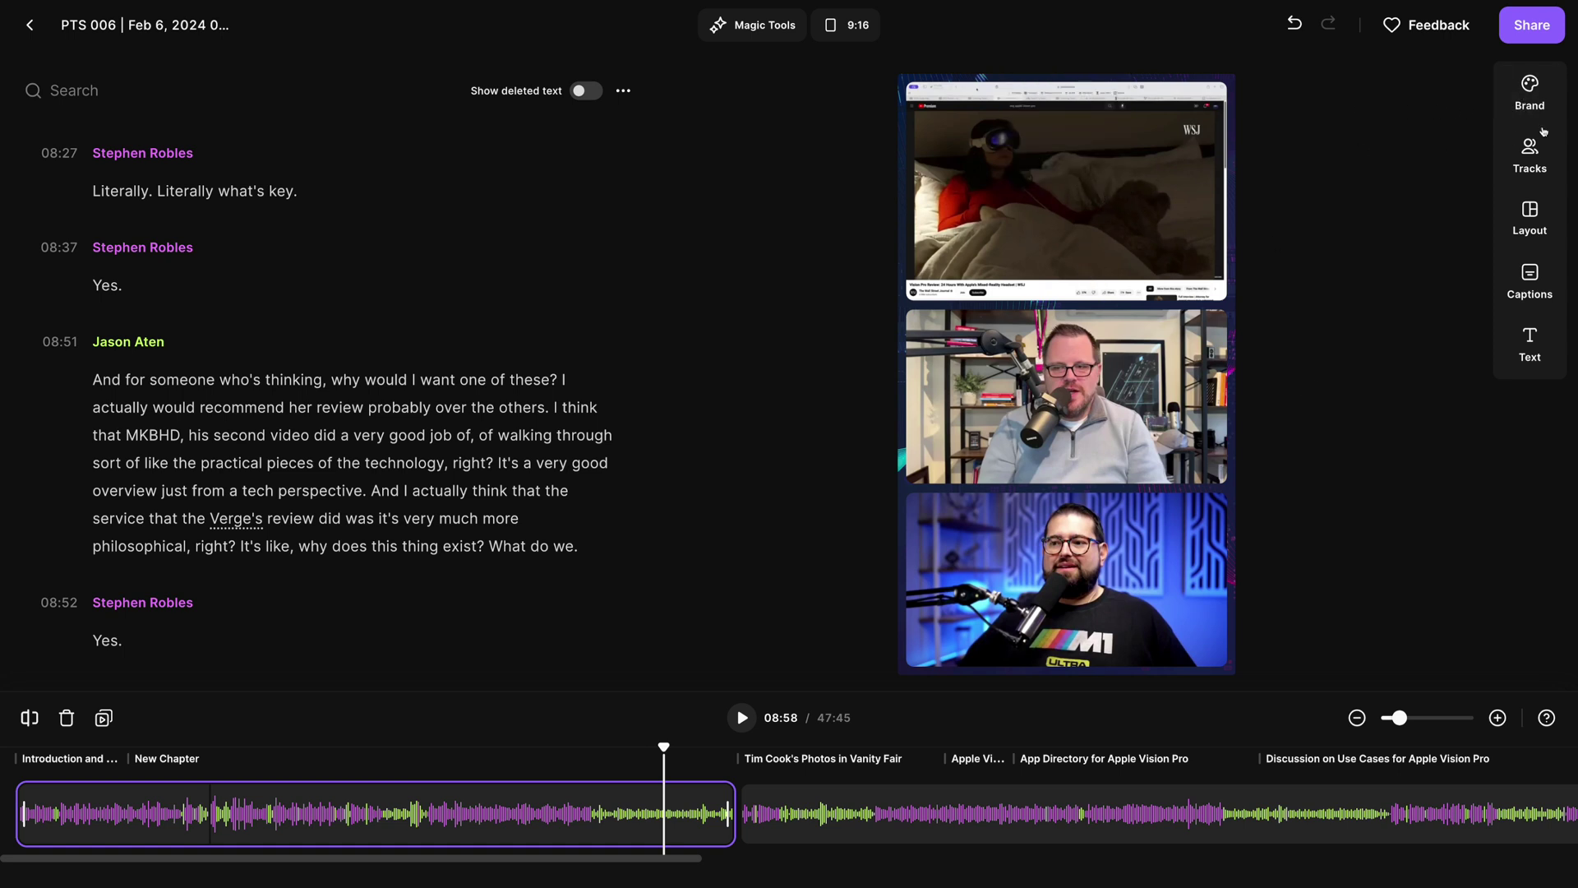
pyautogui.click(1533, 161)
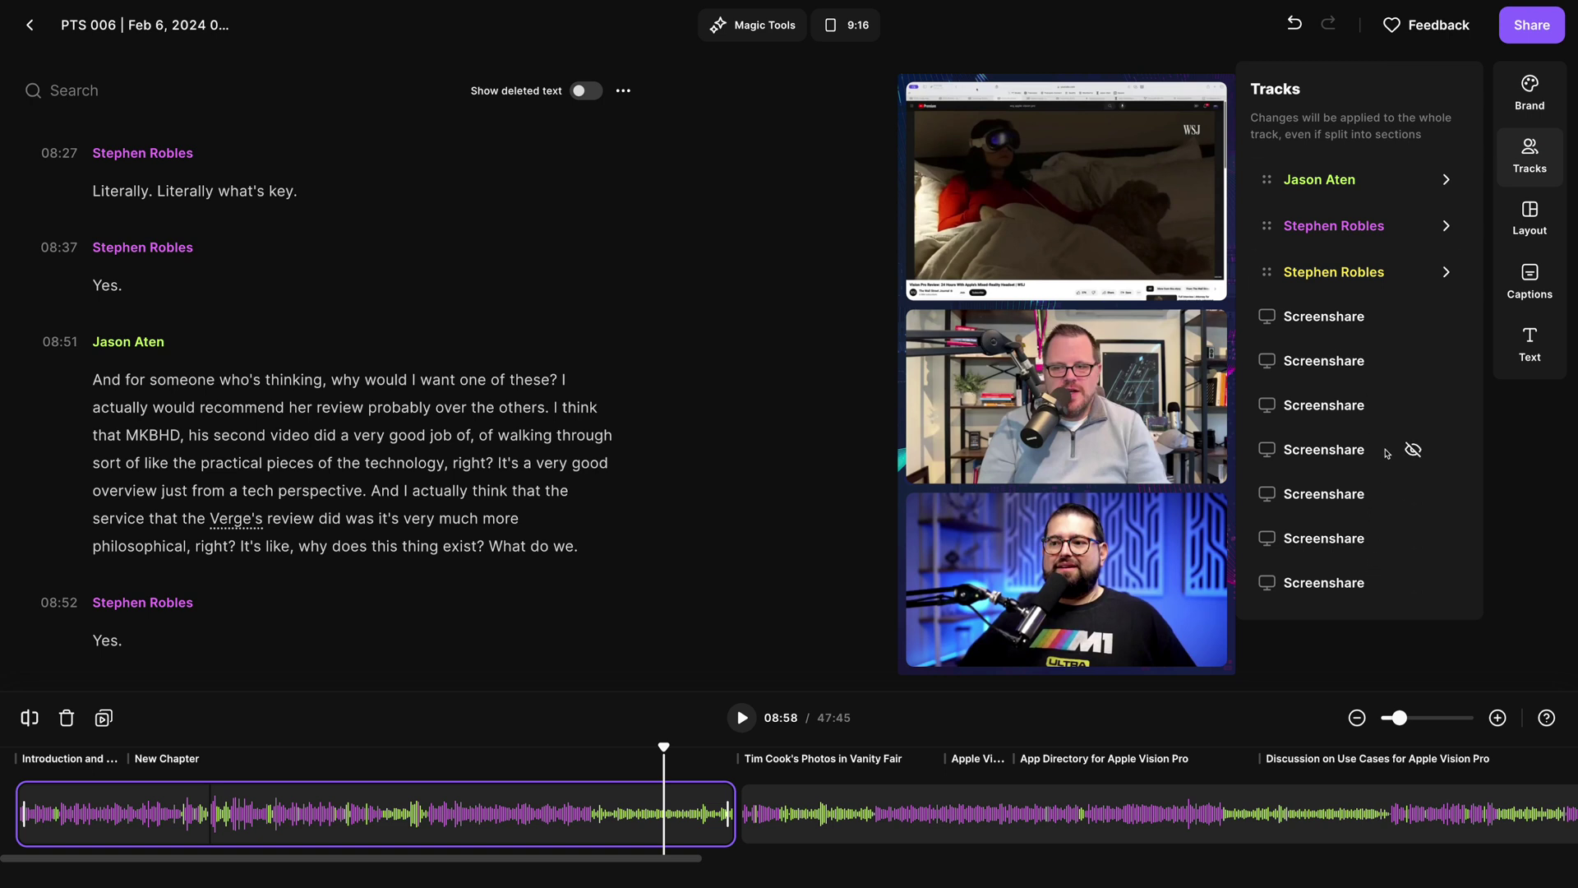
pyautogui.click(1413, 450)
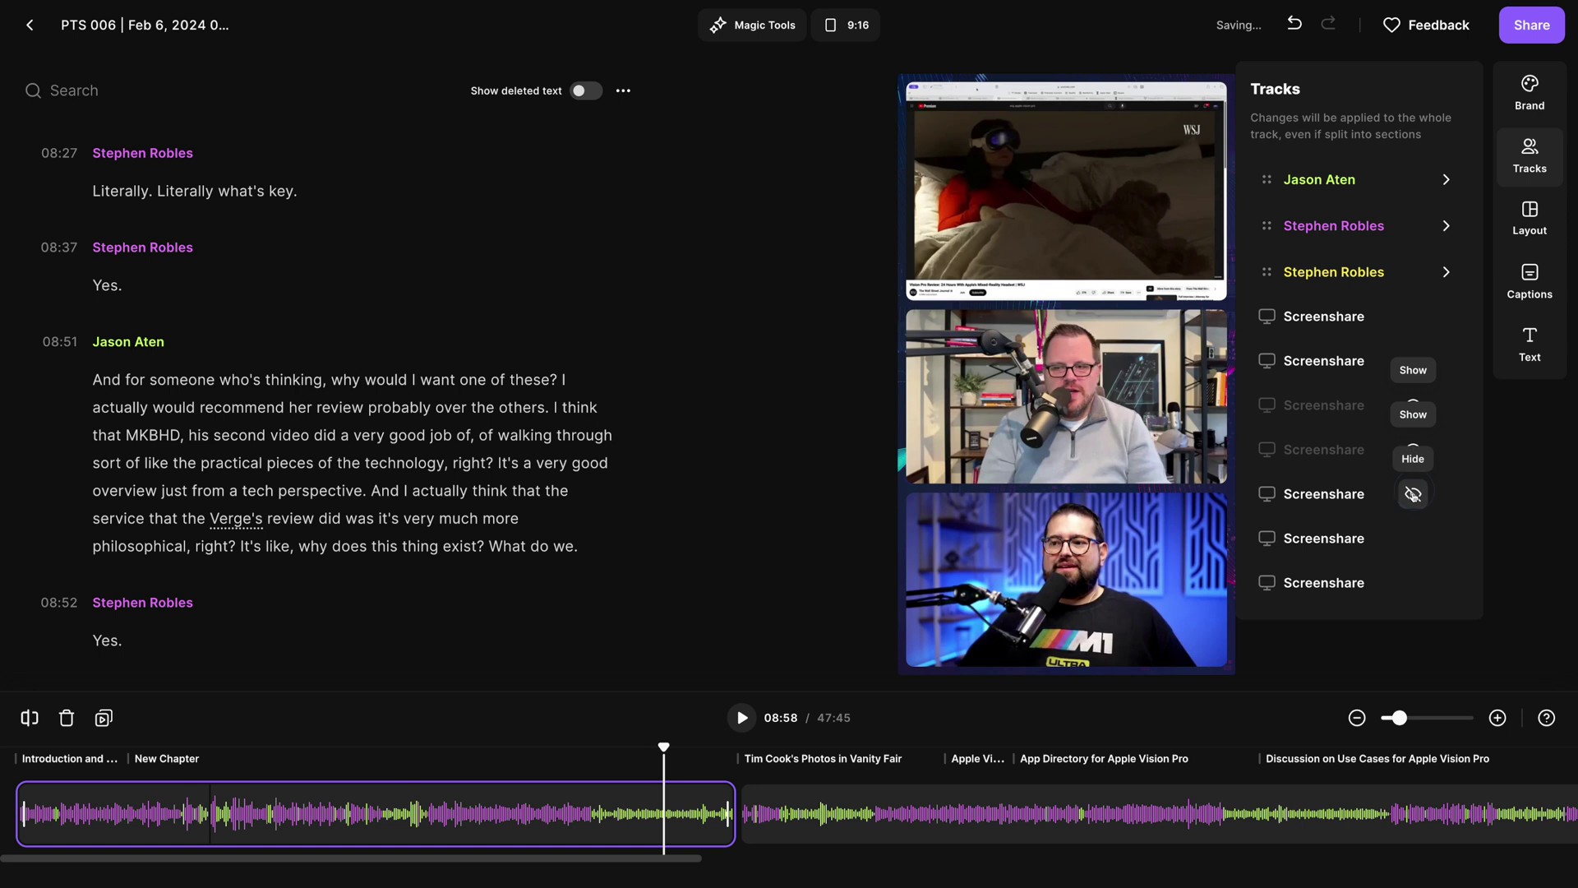
pyautogui.click(1413, 493)
pyautogui.click(1413, 537)
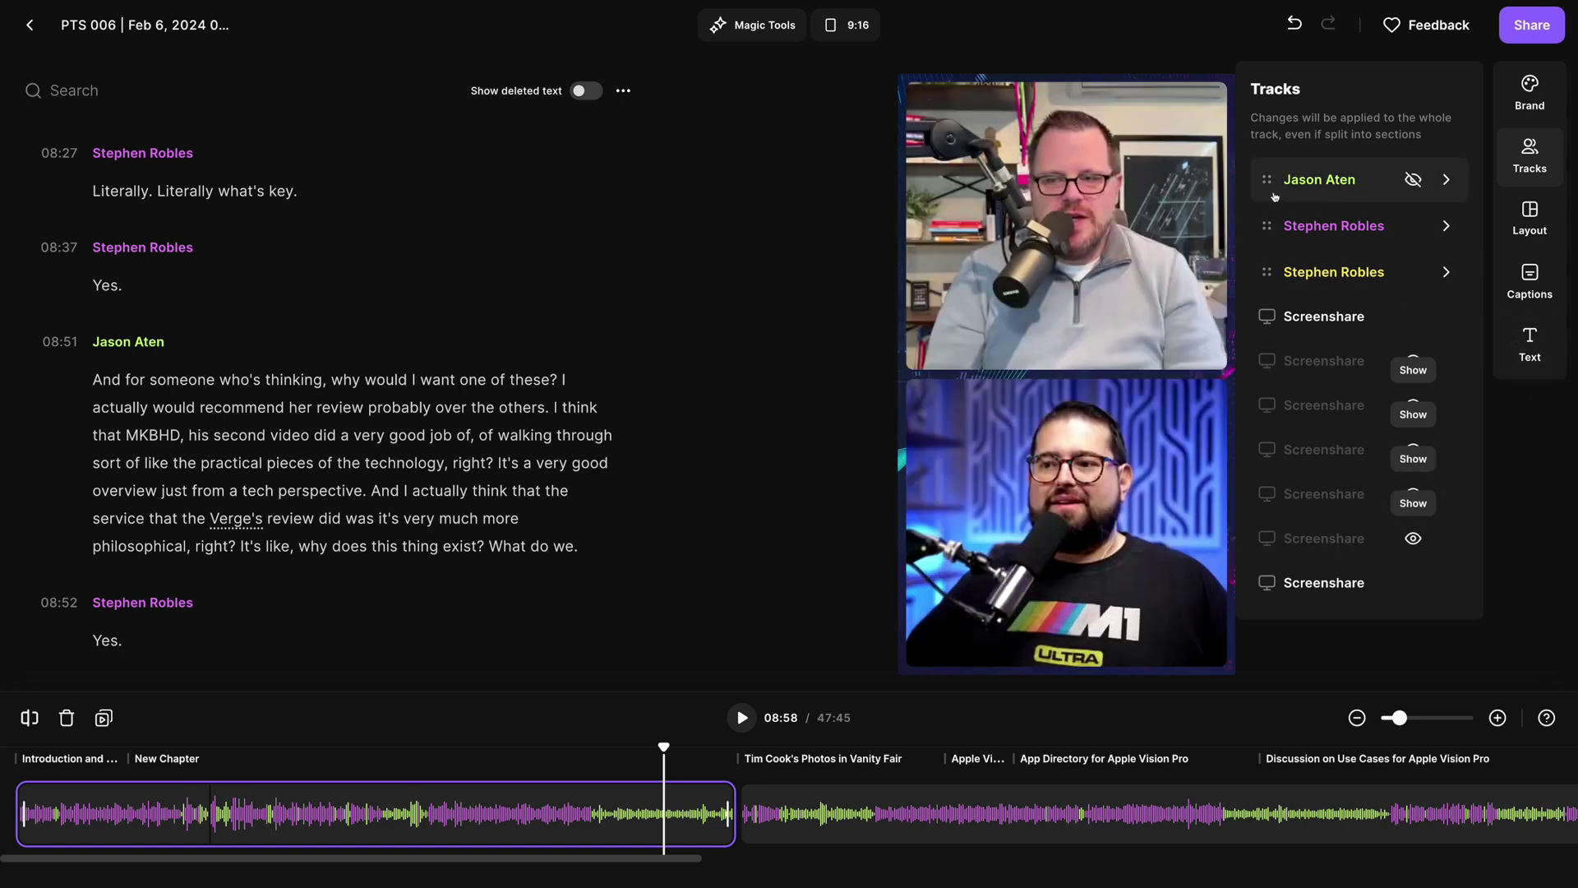
# Step: Reorder the speaker tracks so the two hosts swap top and bottom
pyautogui.moveTo(1269, 176); pyautogui.dragTo(1266, 270)
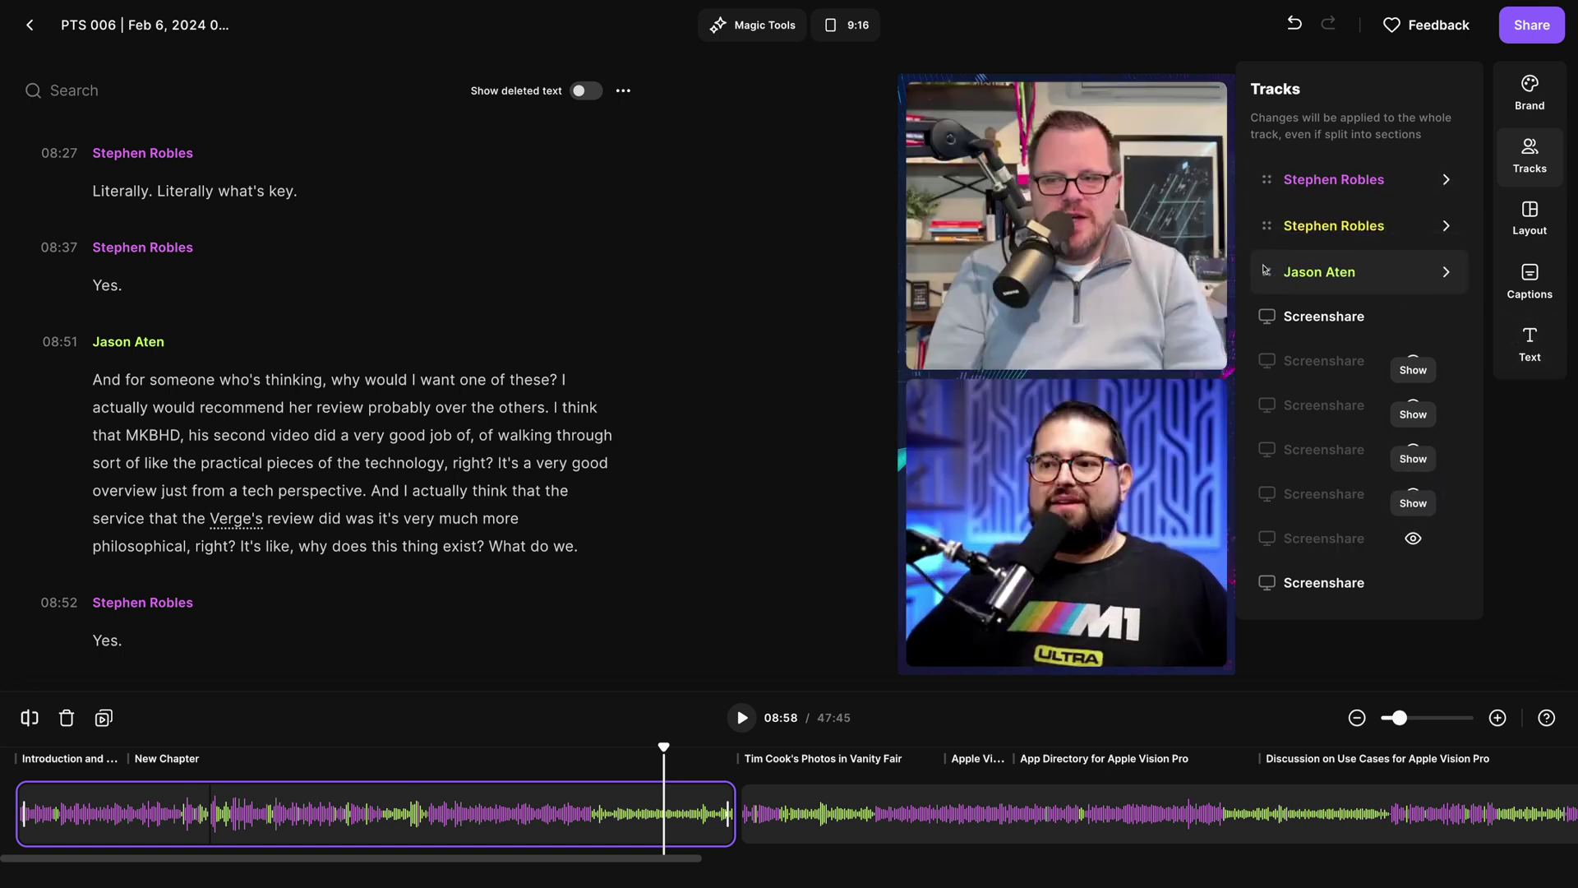
pyautogui.moveTo(1091, 222); pyautogui.dragTo(1102, 551)
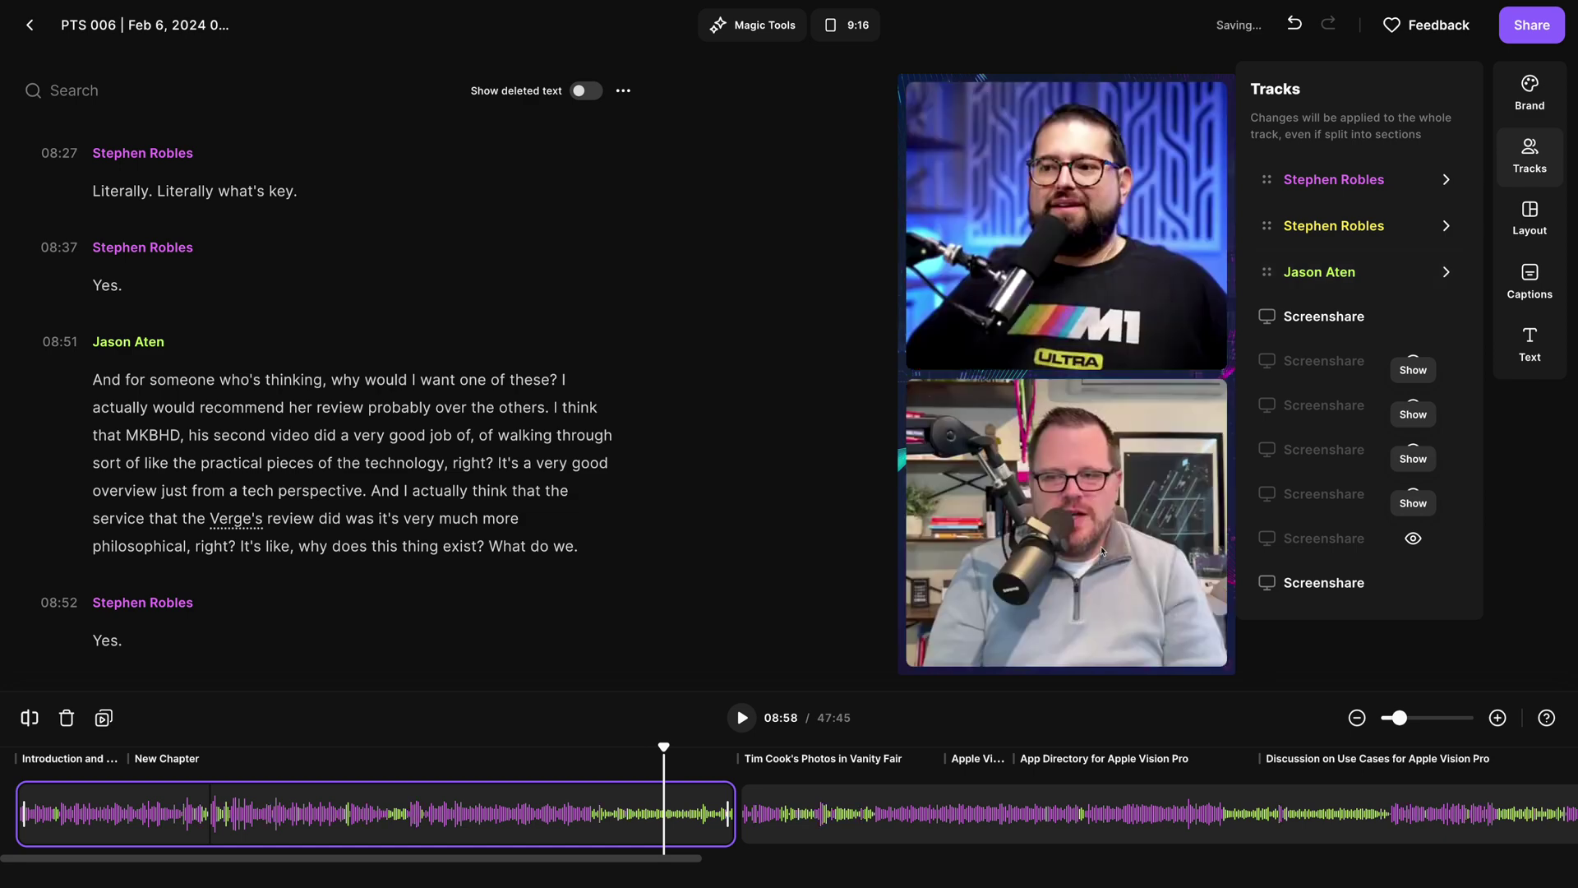
pyautogui.click(1573, 445)
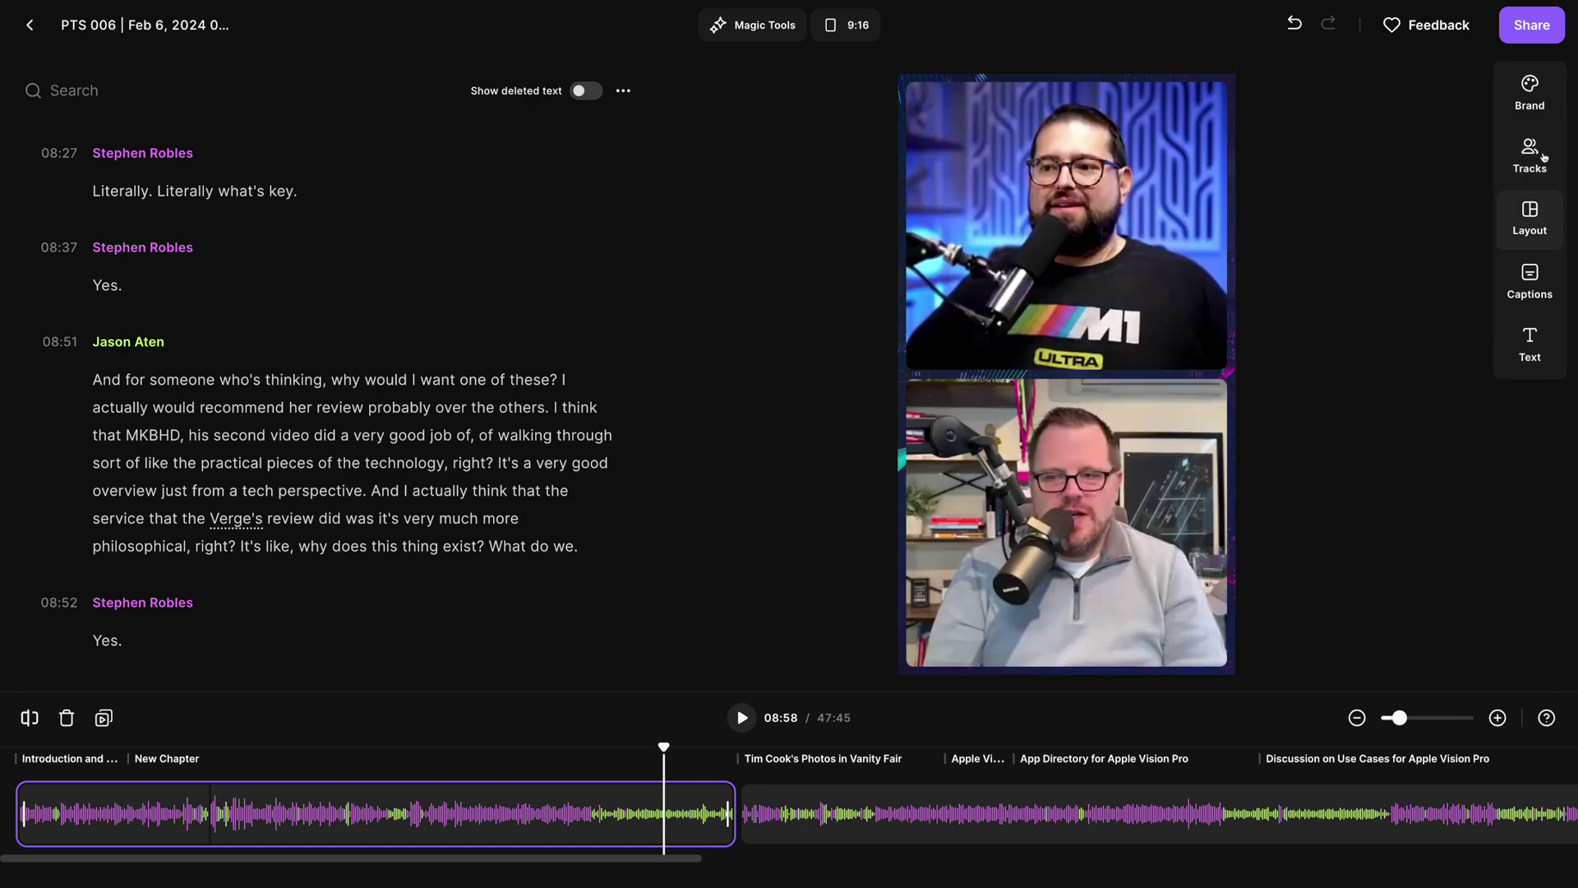
# Step: Turn on white-box captions and move them between the two speakers
pyautogui.click(1556, 282)
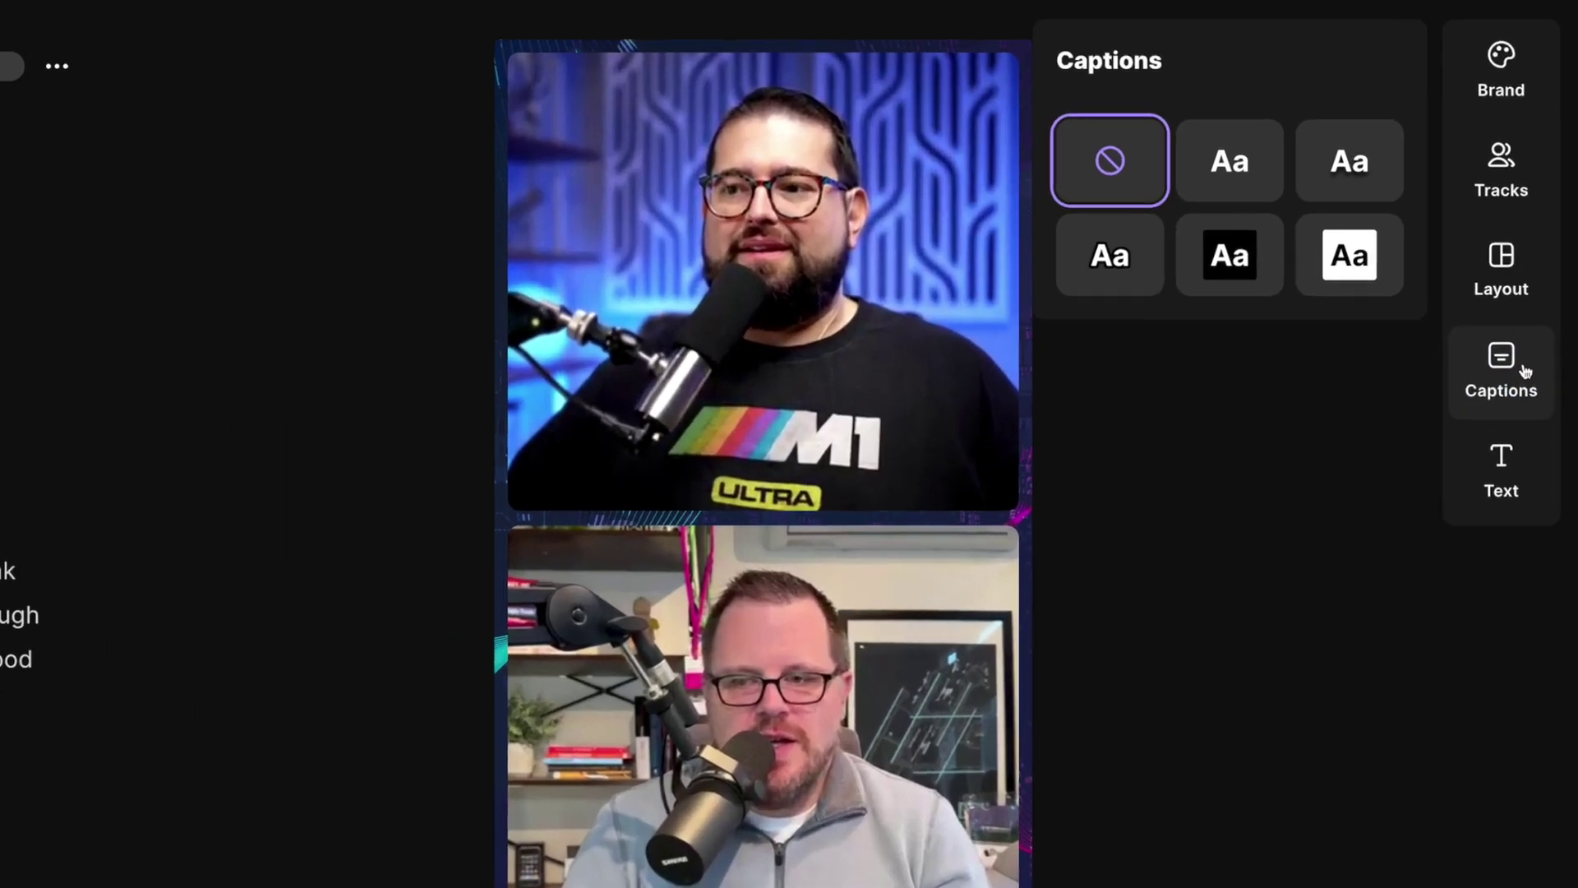
pyautogui.click(1443, 223)
pyautogui.moveTo(788, 295); pyautogui.dragTo(787, 513)
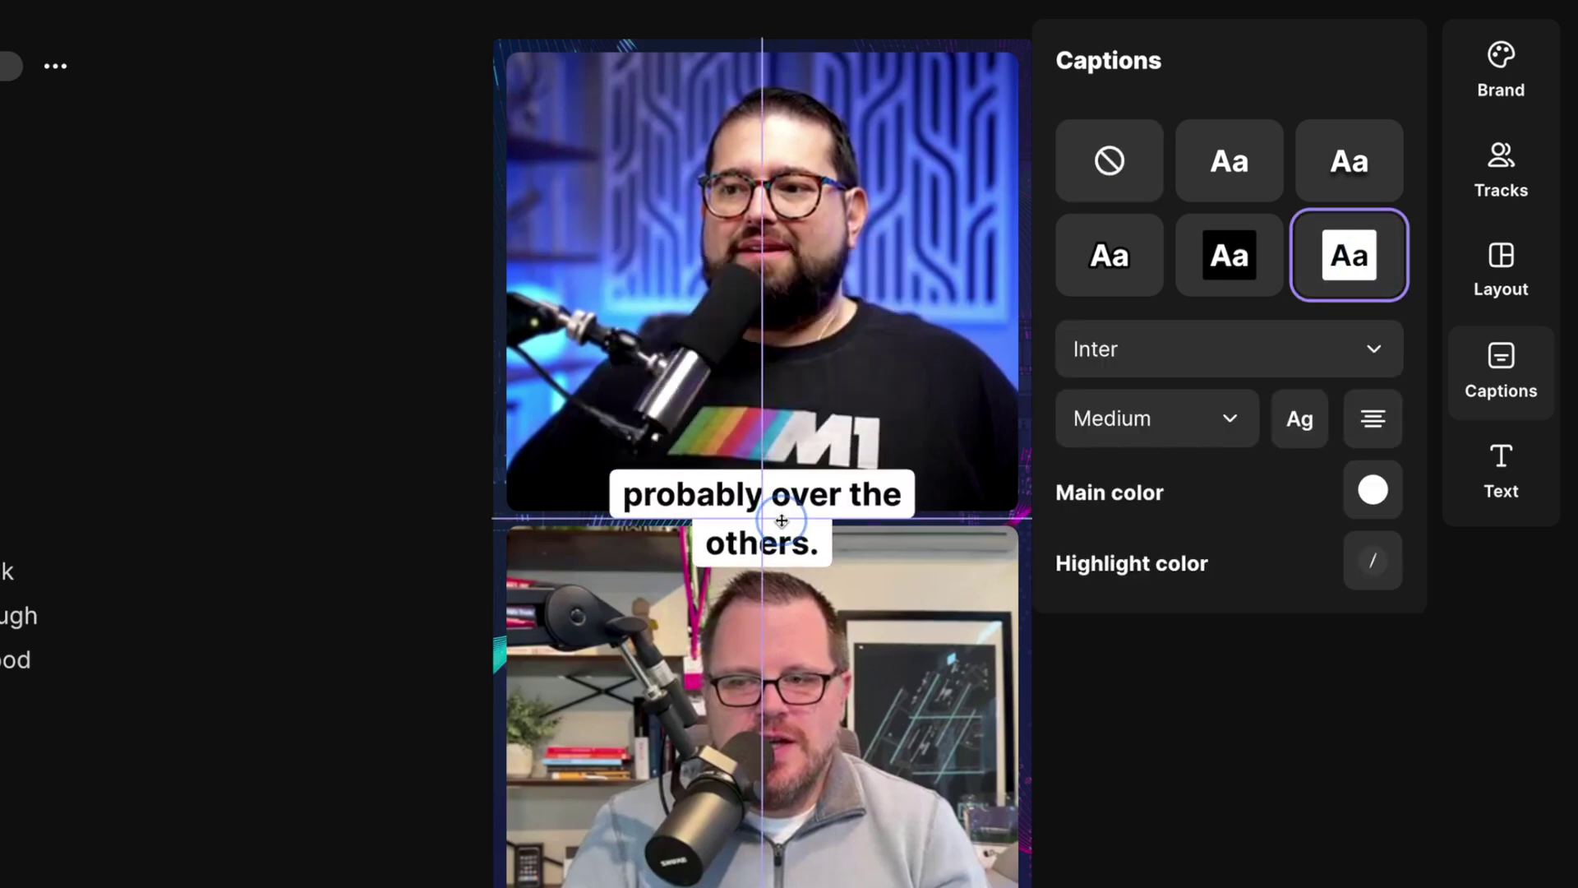
# Step: Set the caption highlight colour to light purple, keeping the Inter font
pyautogui.click(788, 513)
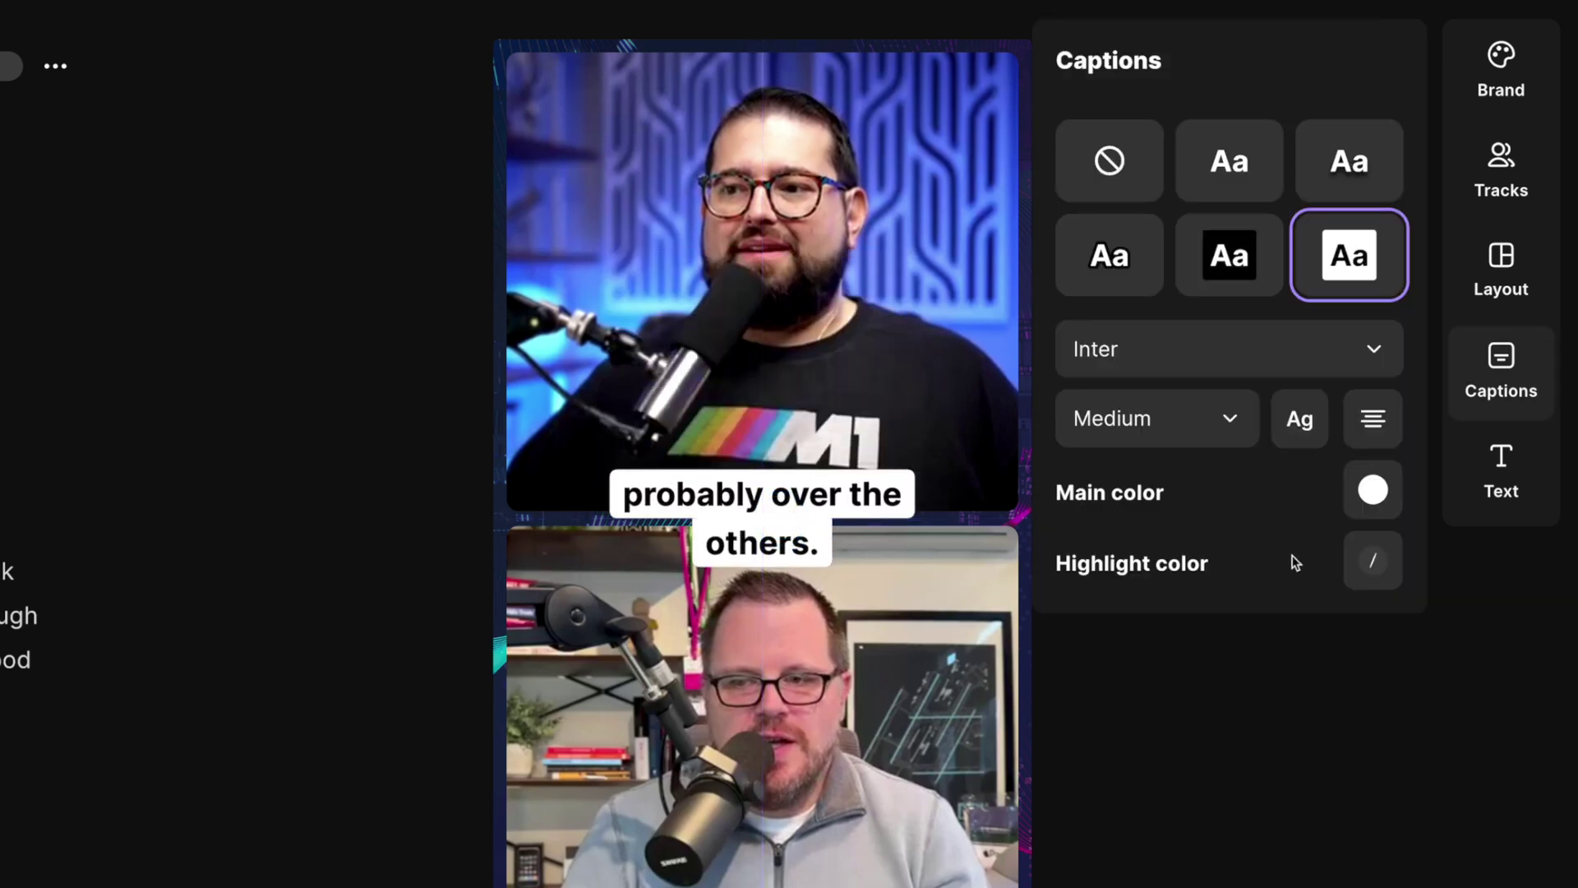
pyautogui.click(1362, 564)
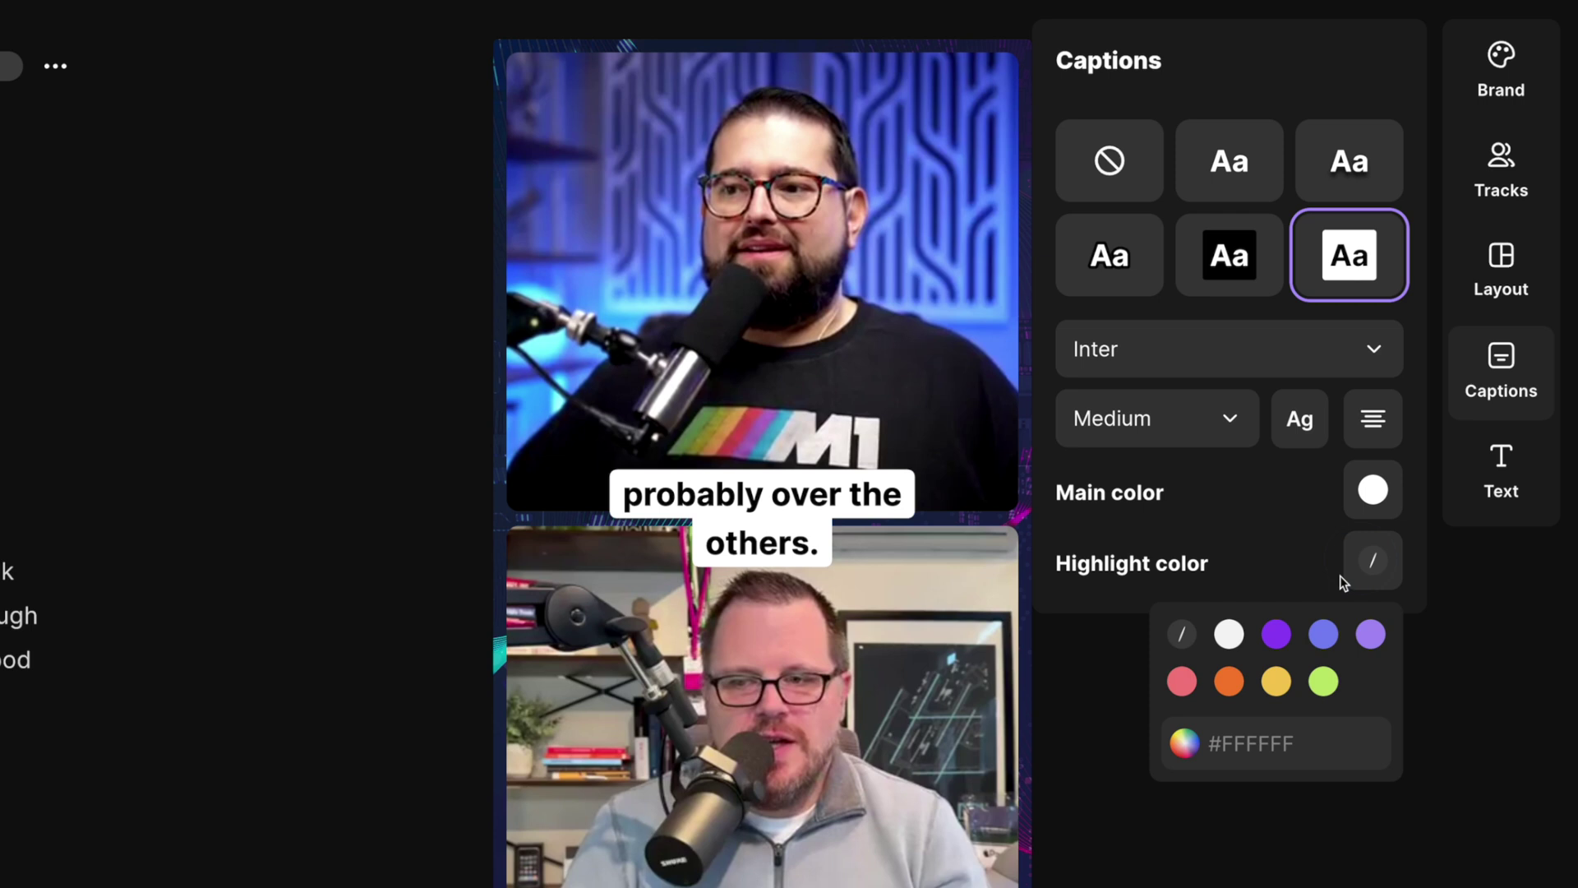
pyautogui.click(1375, 638)
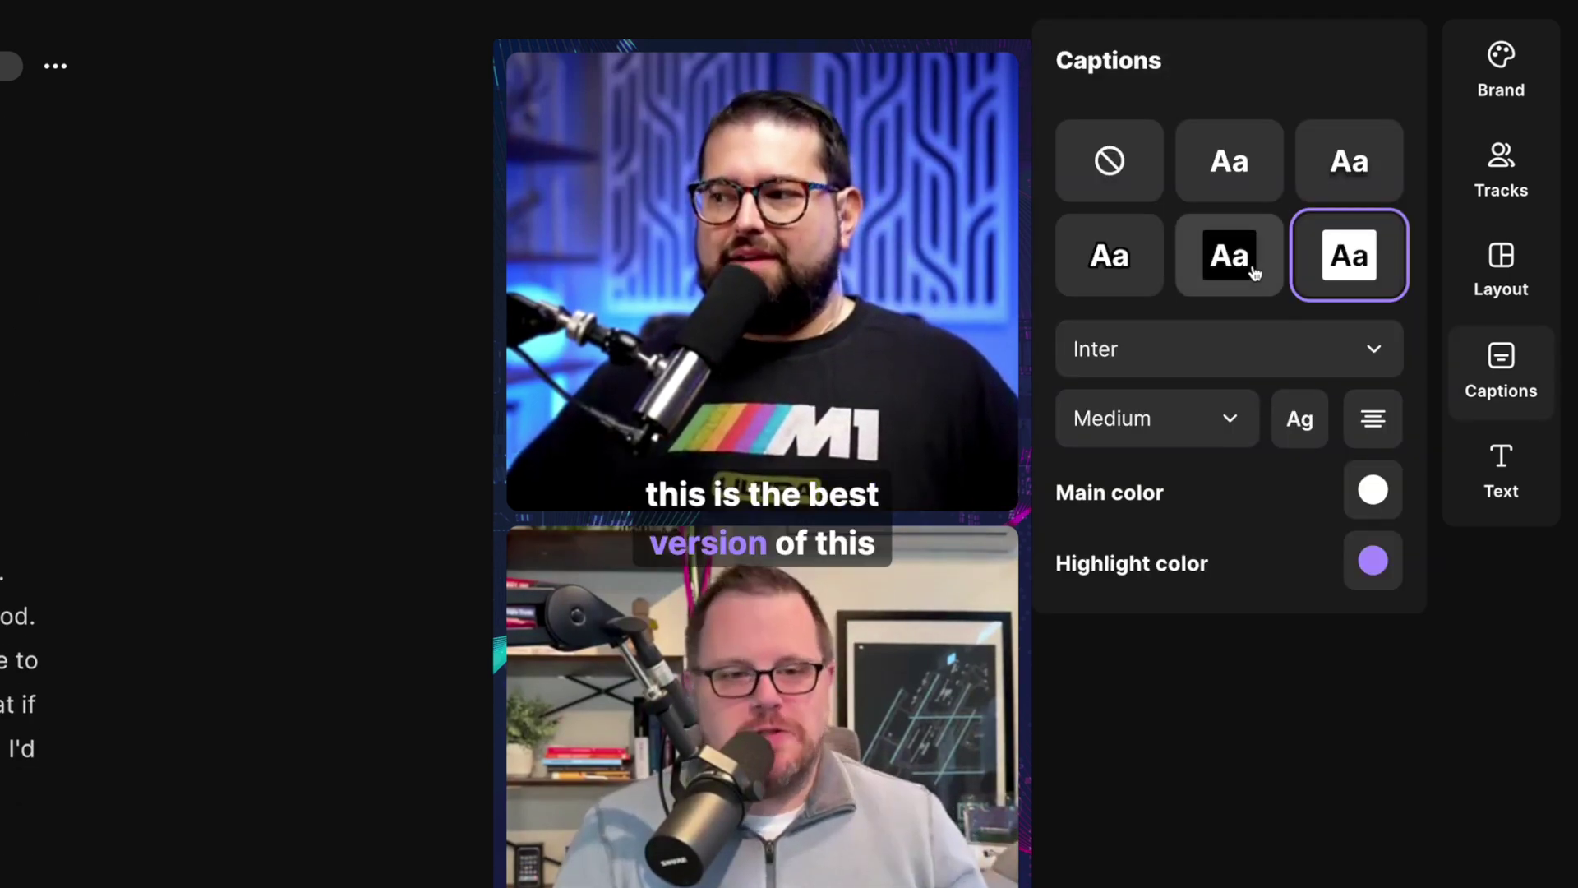
pyautogui.click(1153, 362)
pyautogui.click(1279, 347)
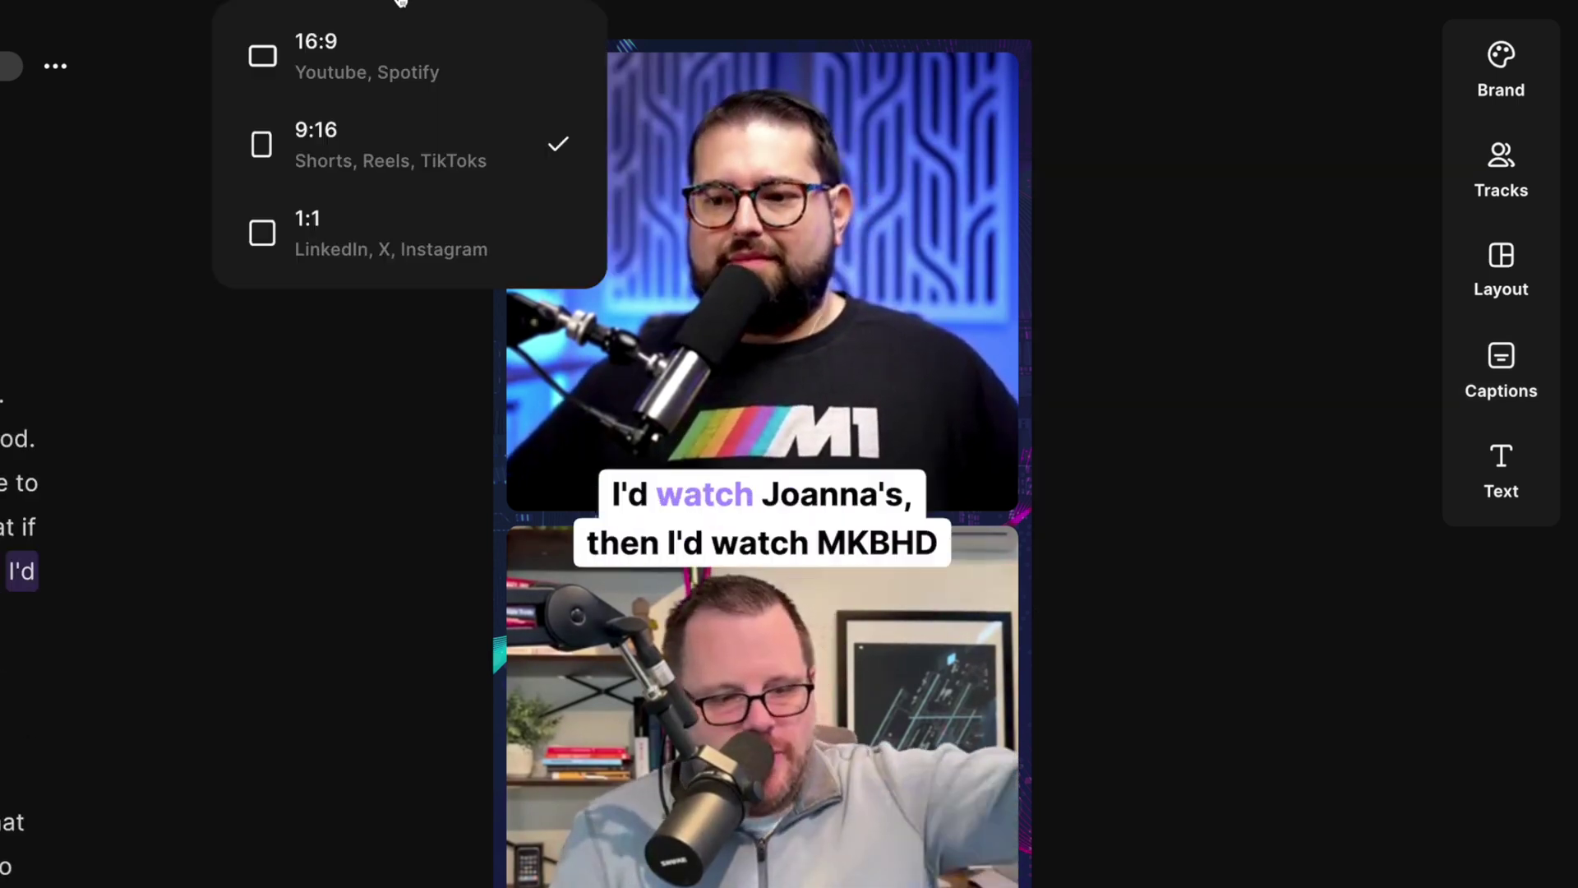
# Step: Switch back to 16:9 and add the speaker-name title at the lower right
pyautogui.click(381, 60)
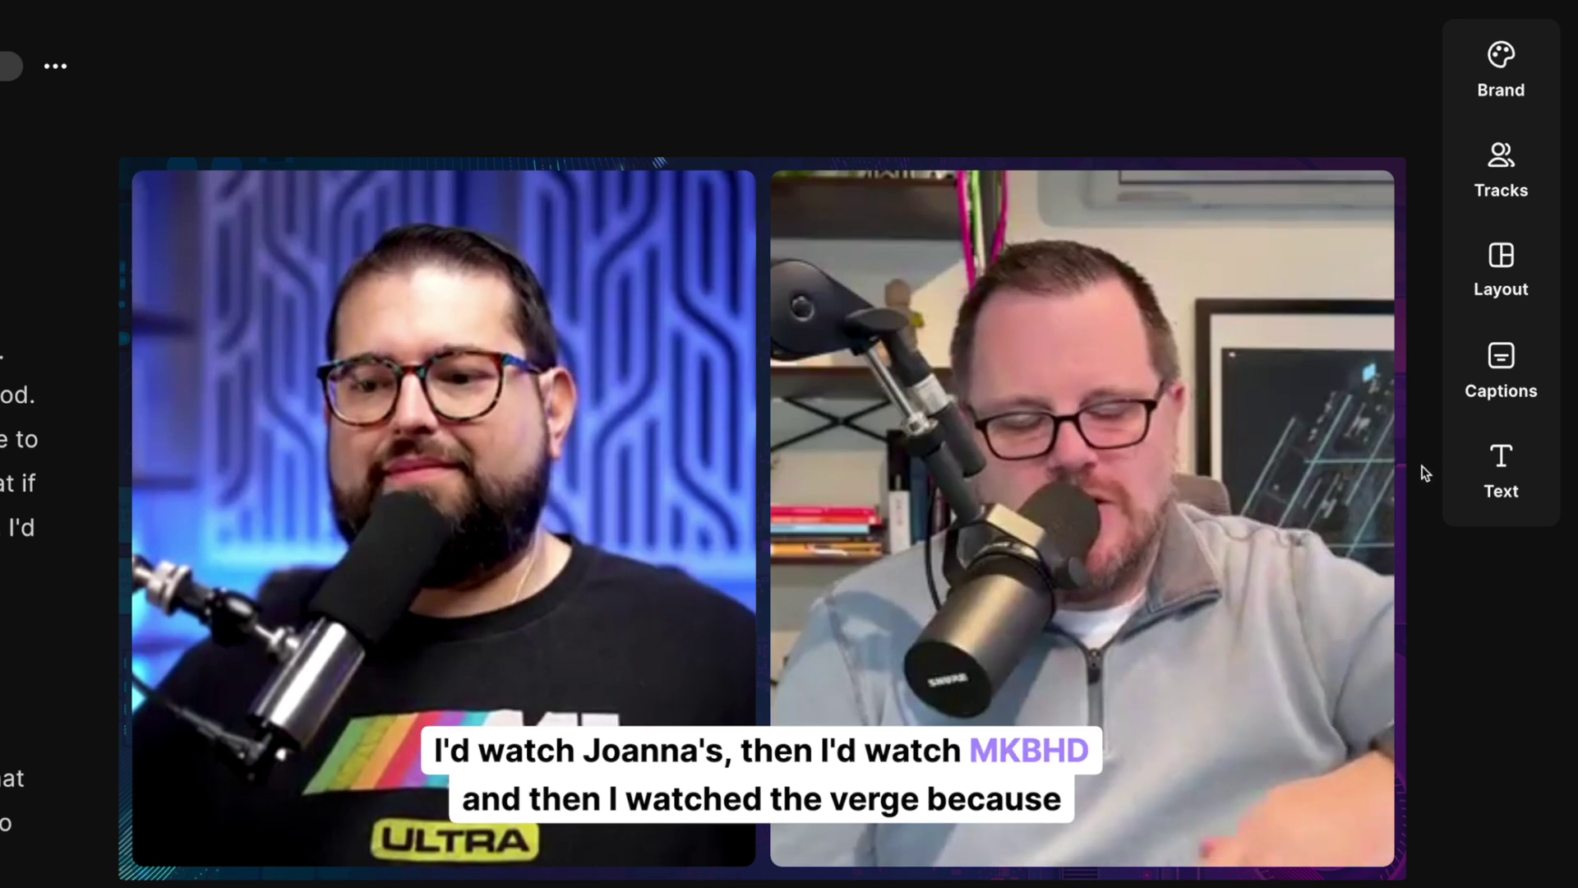
pyautogui.click(1502, 473)
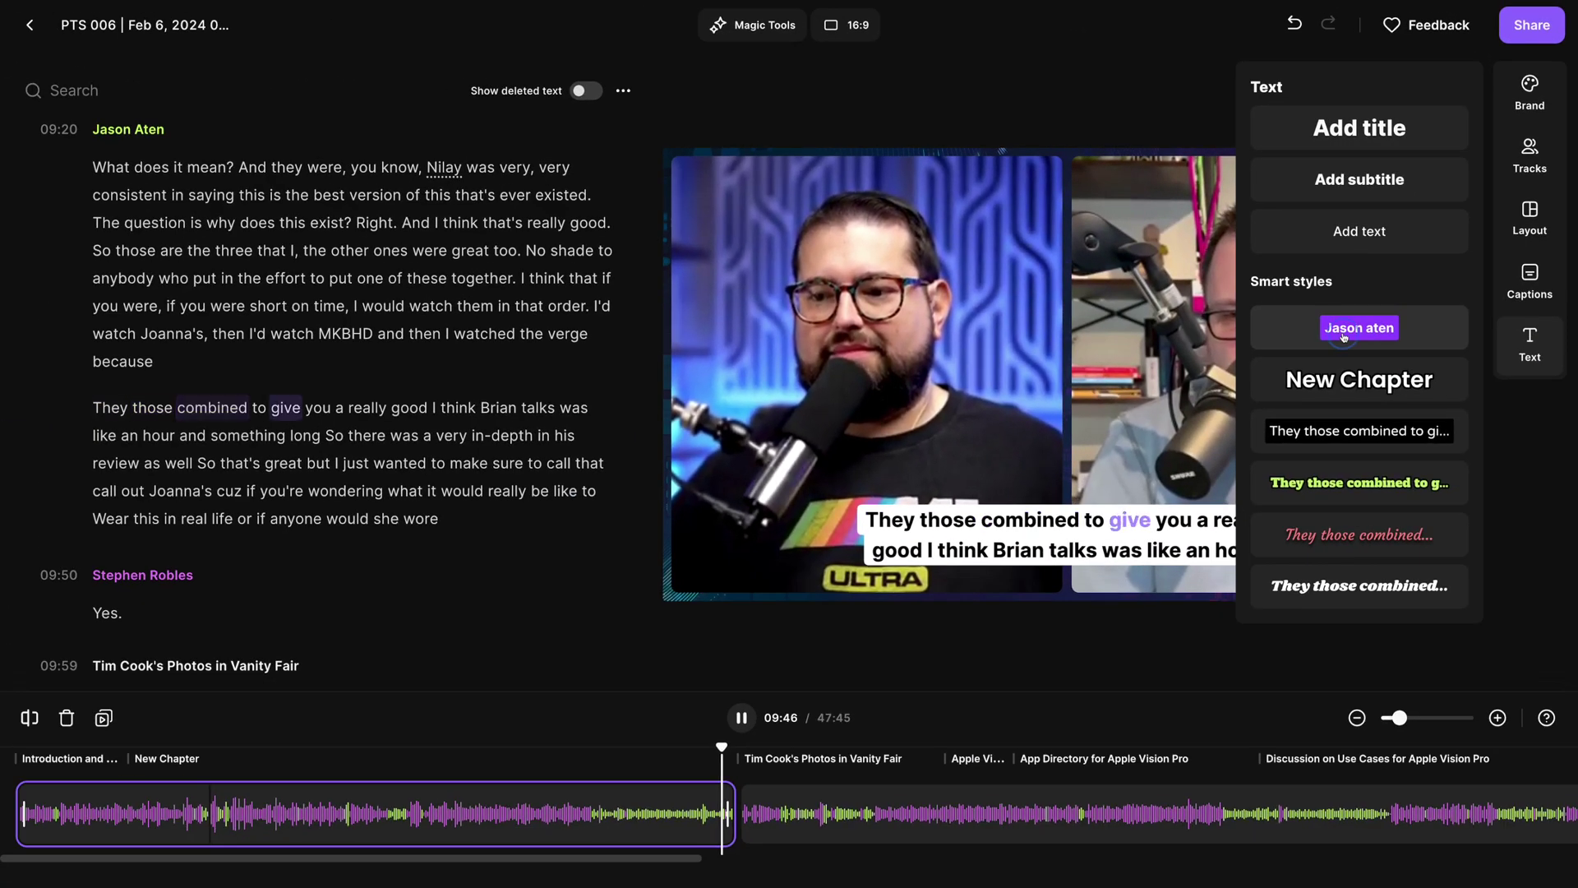
pyautogui.click(1225, 448)
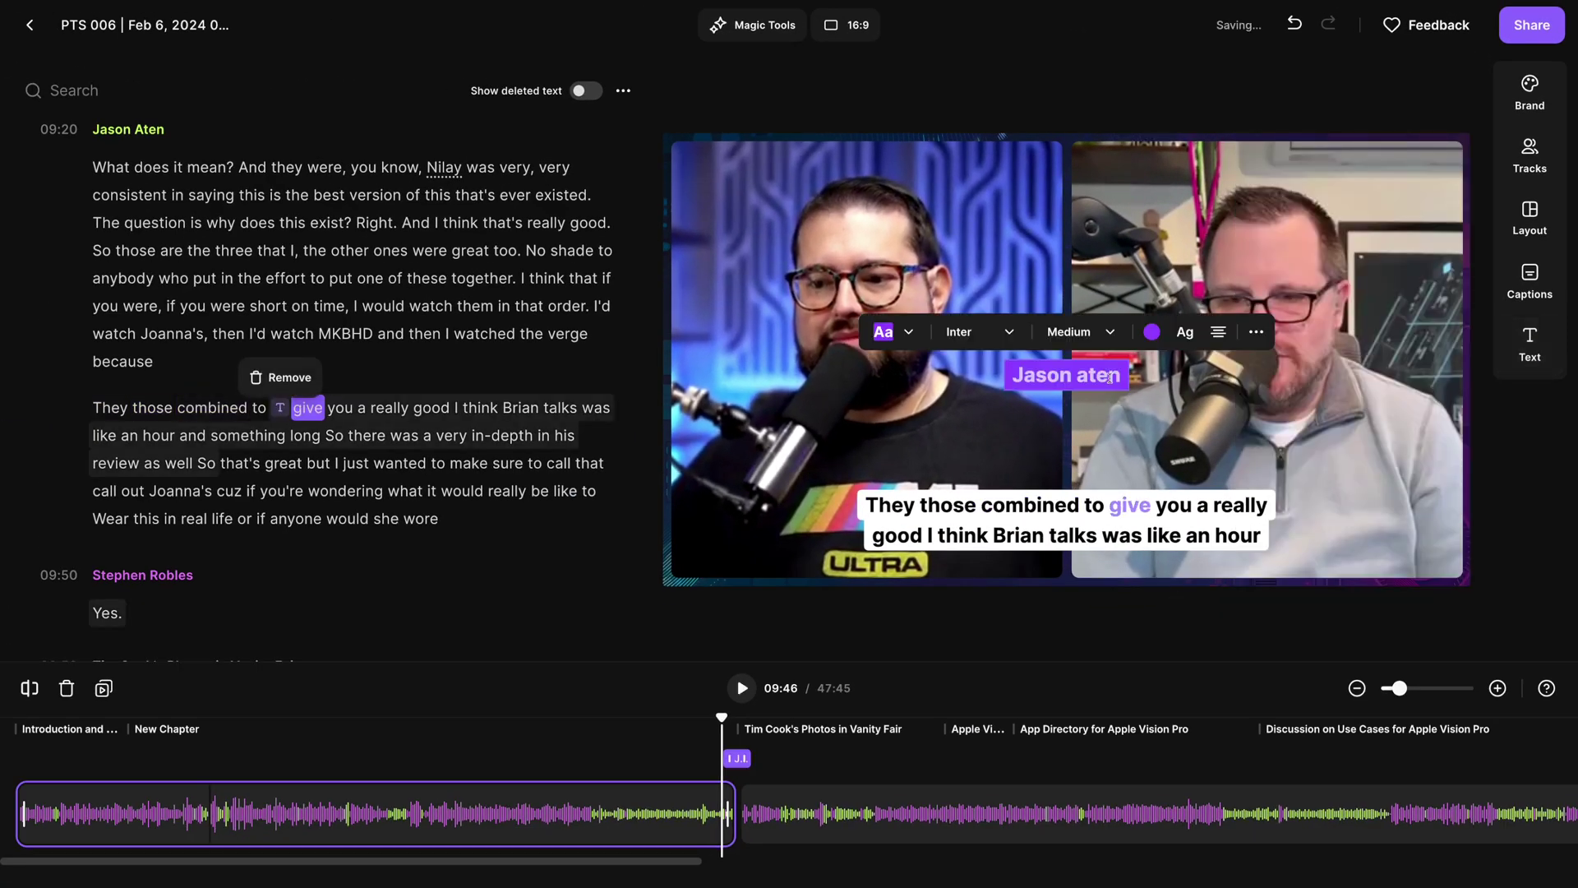
pyautogui.moveTo(1075, 376); pyautogui.dragTo(1373, 469)
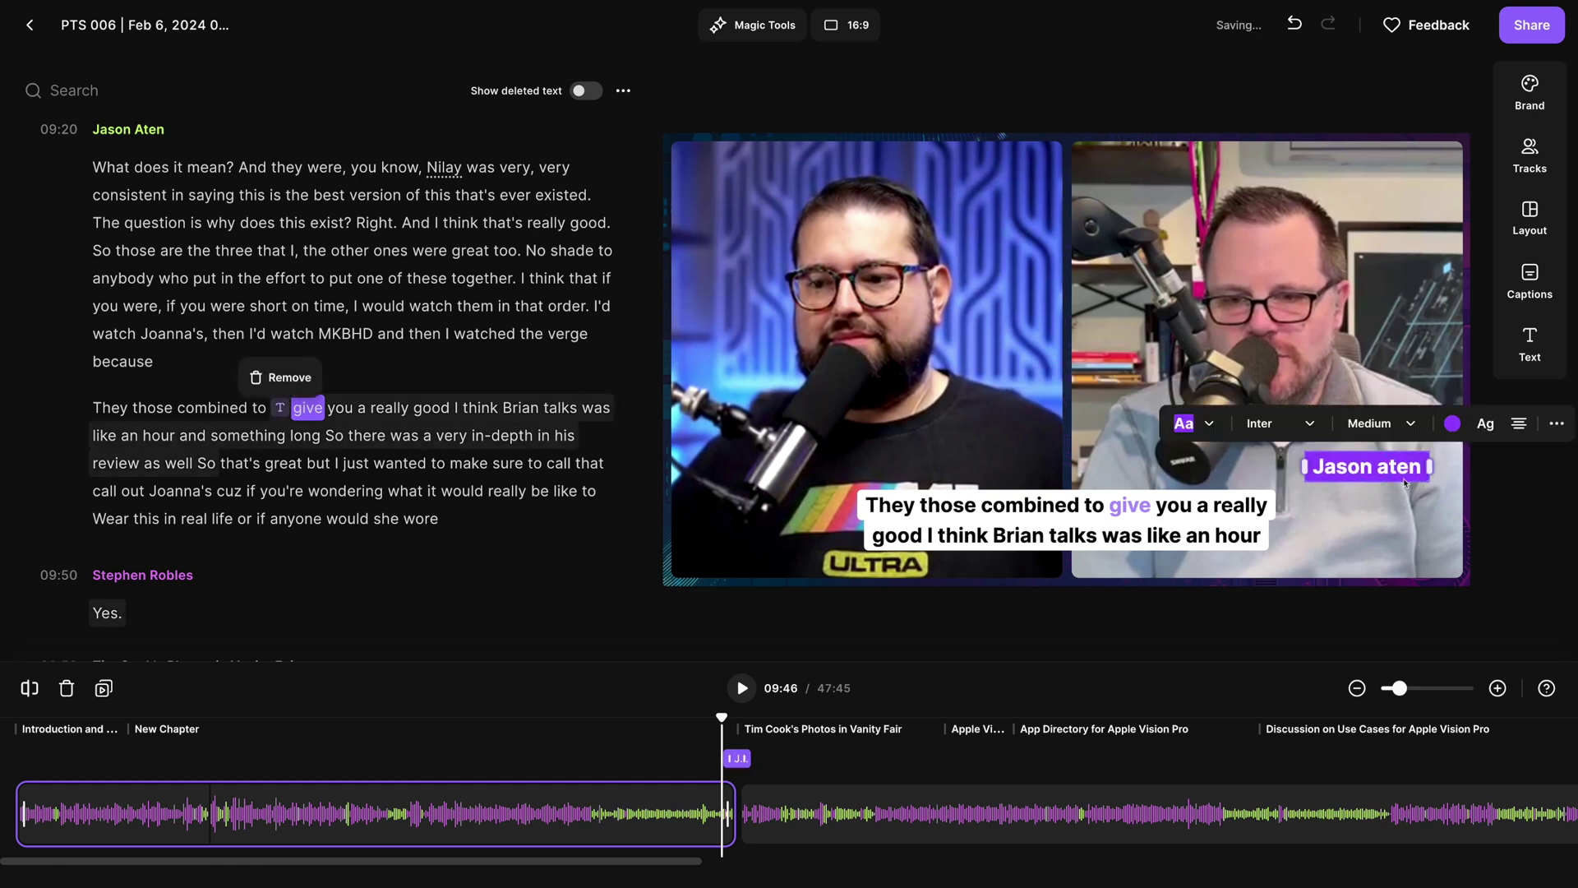
# Step: Keep the title font on Inter and nudge the name title slightly lower
pyautogui.click(1280, 437)
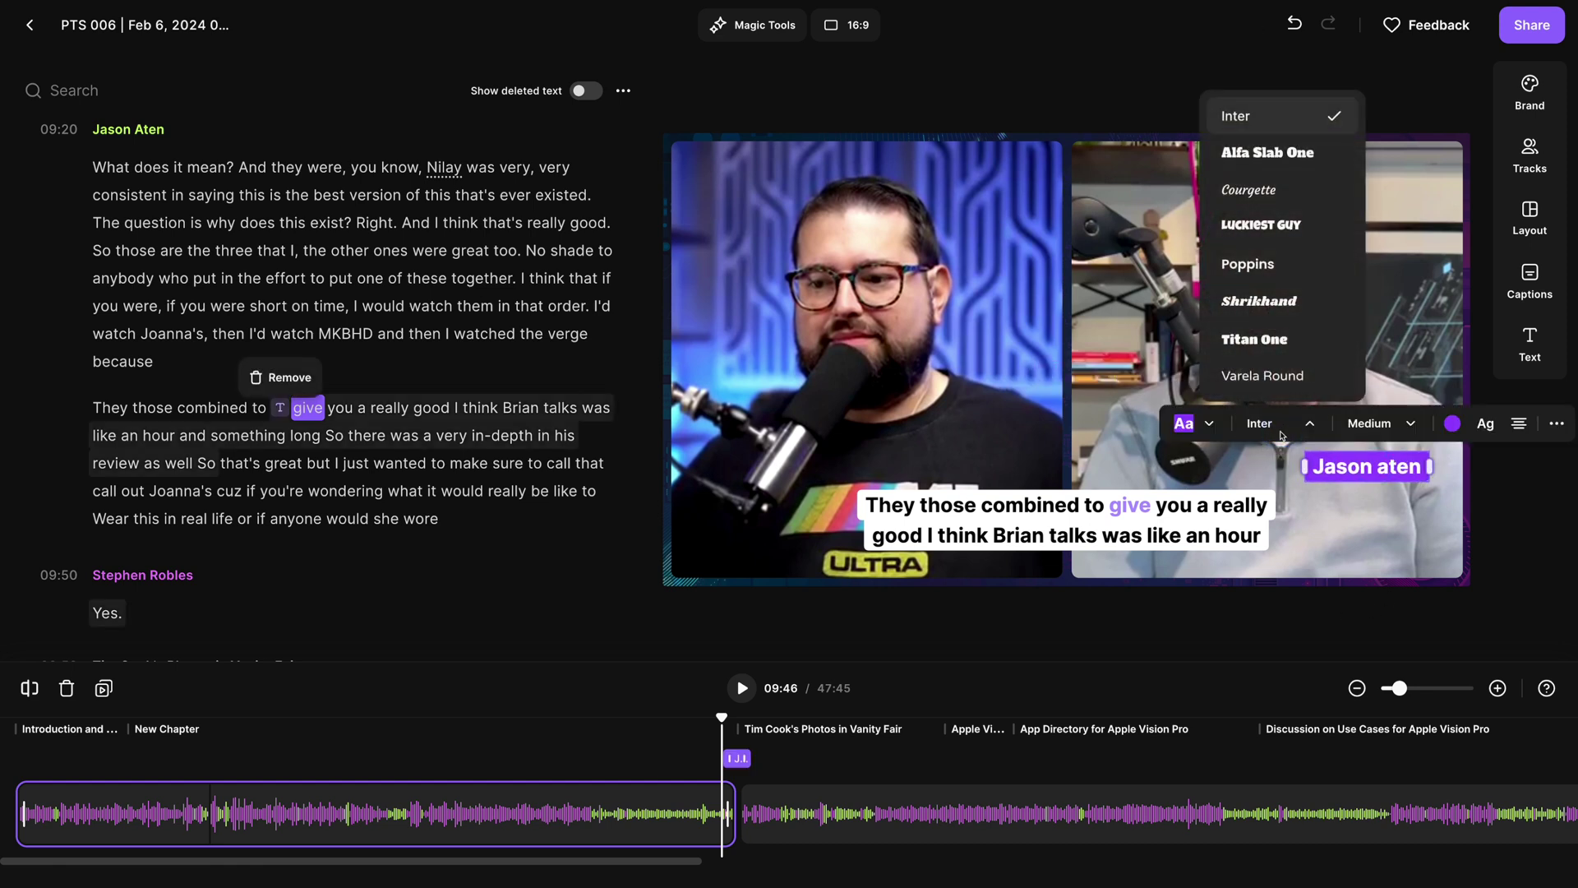
pyautogui.click(1280, 436)
pyautogui.click(1521, 424)
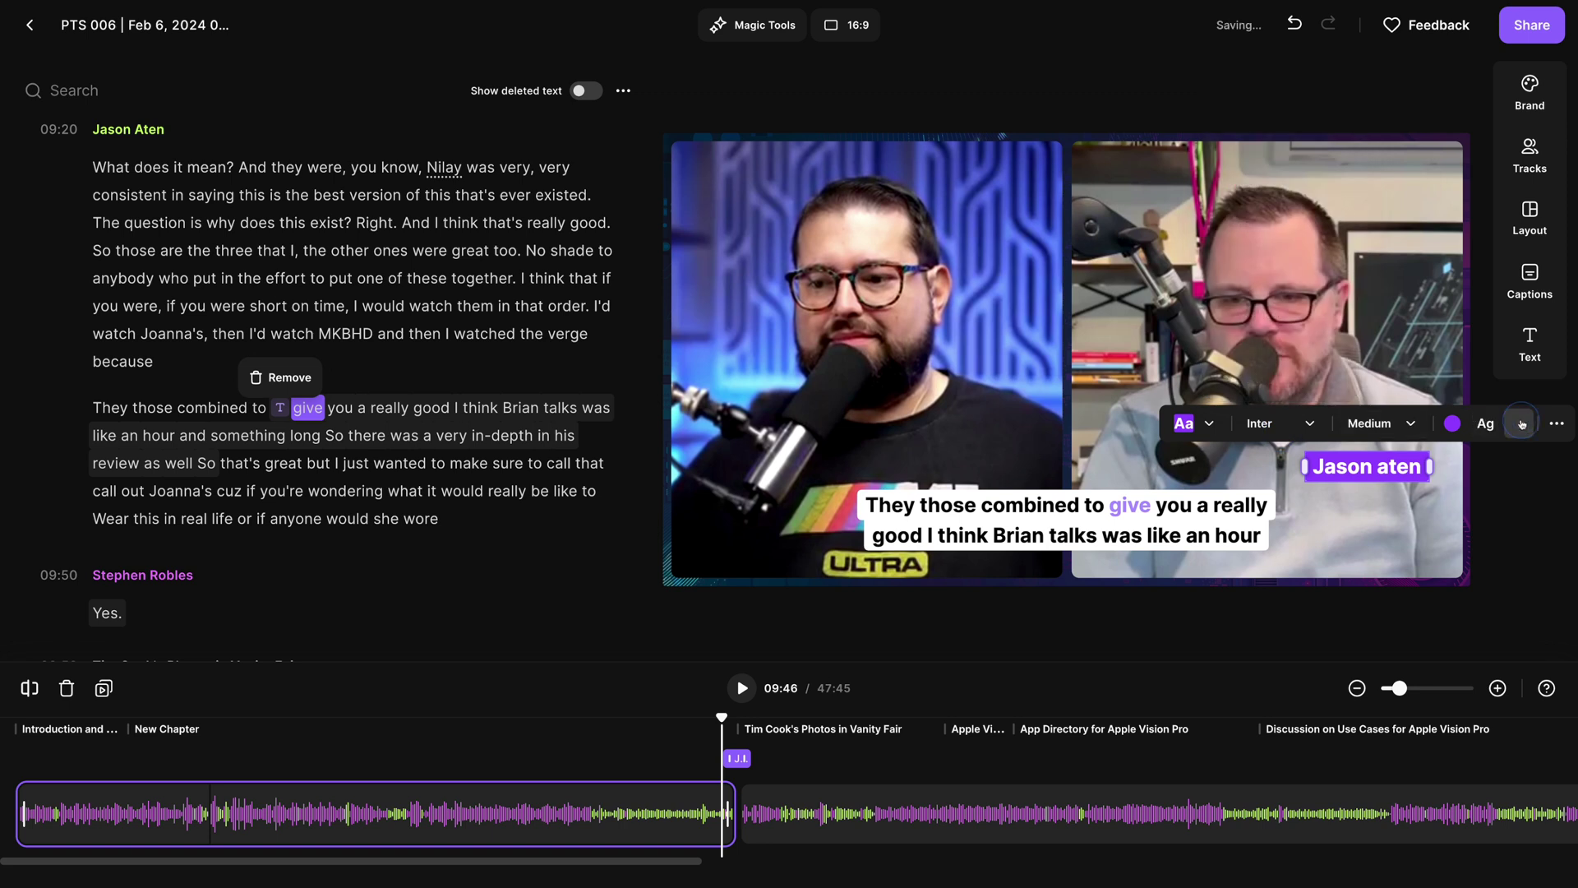
pyautogui.click(1522, 496)
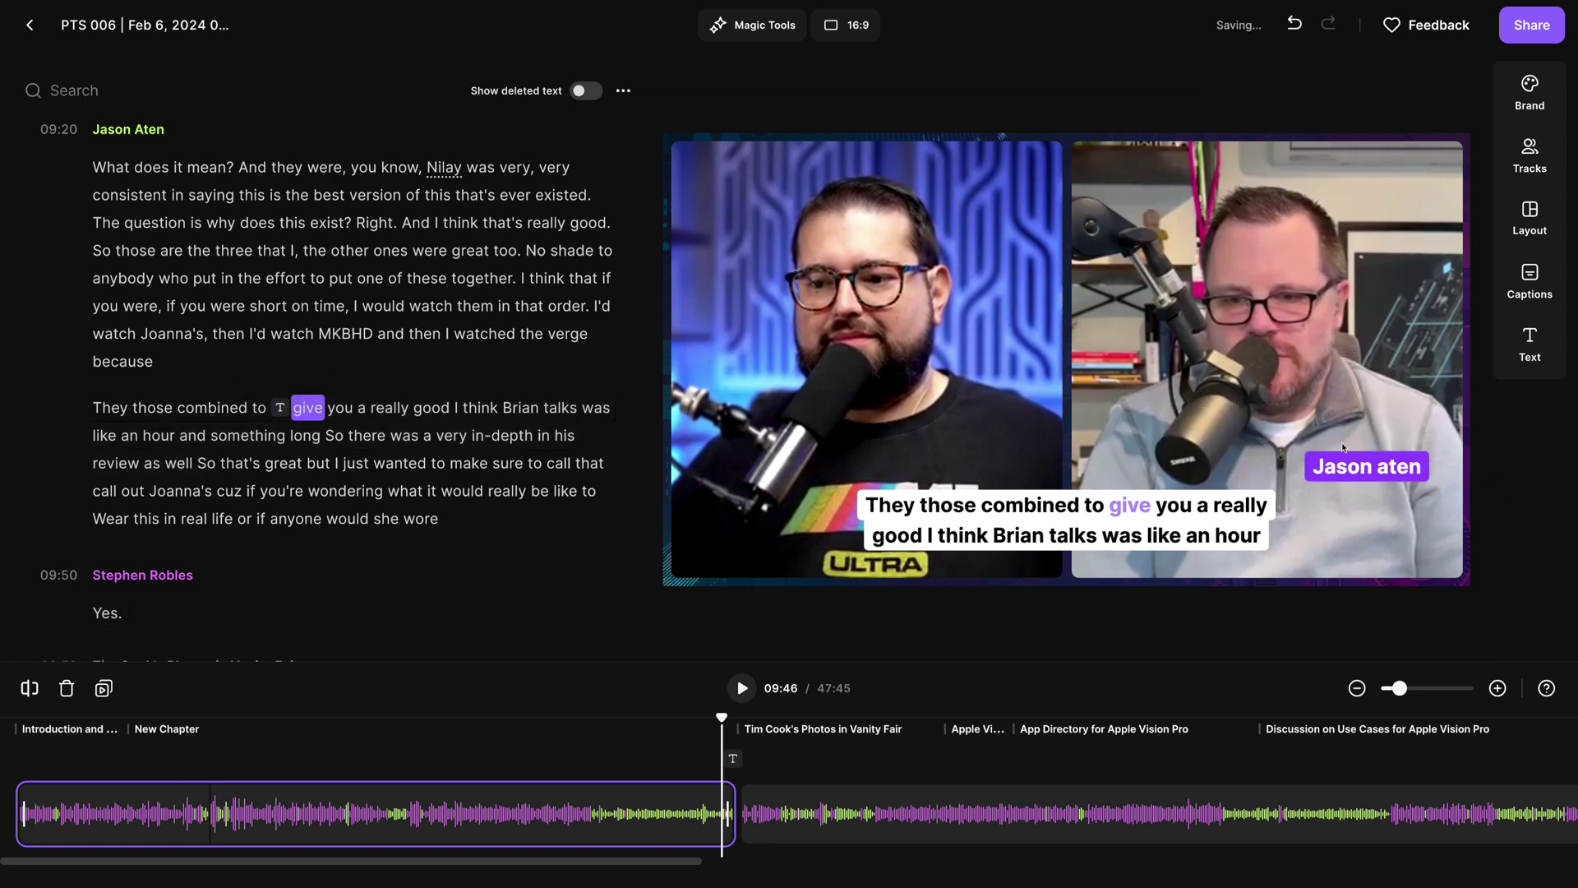
pyautogui.moveTo(1345, 448); pyautogui.dragTo(1344, 493)
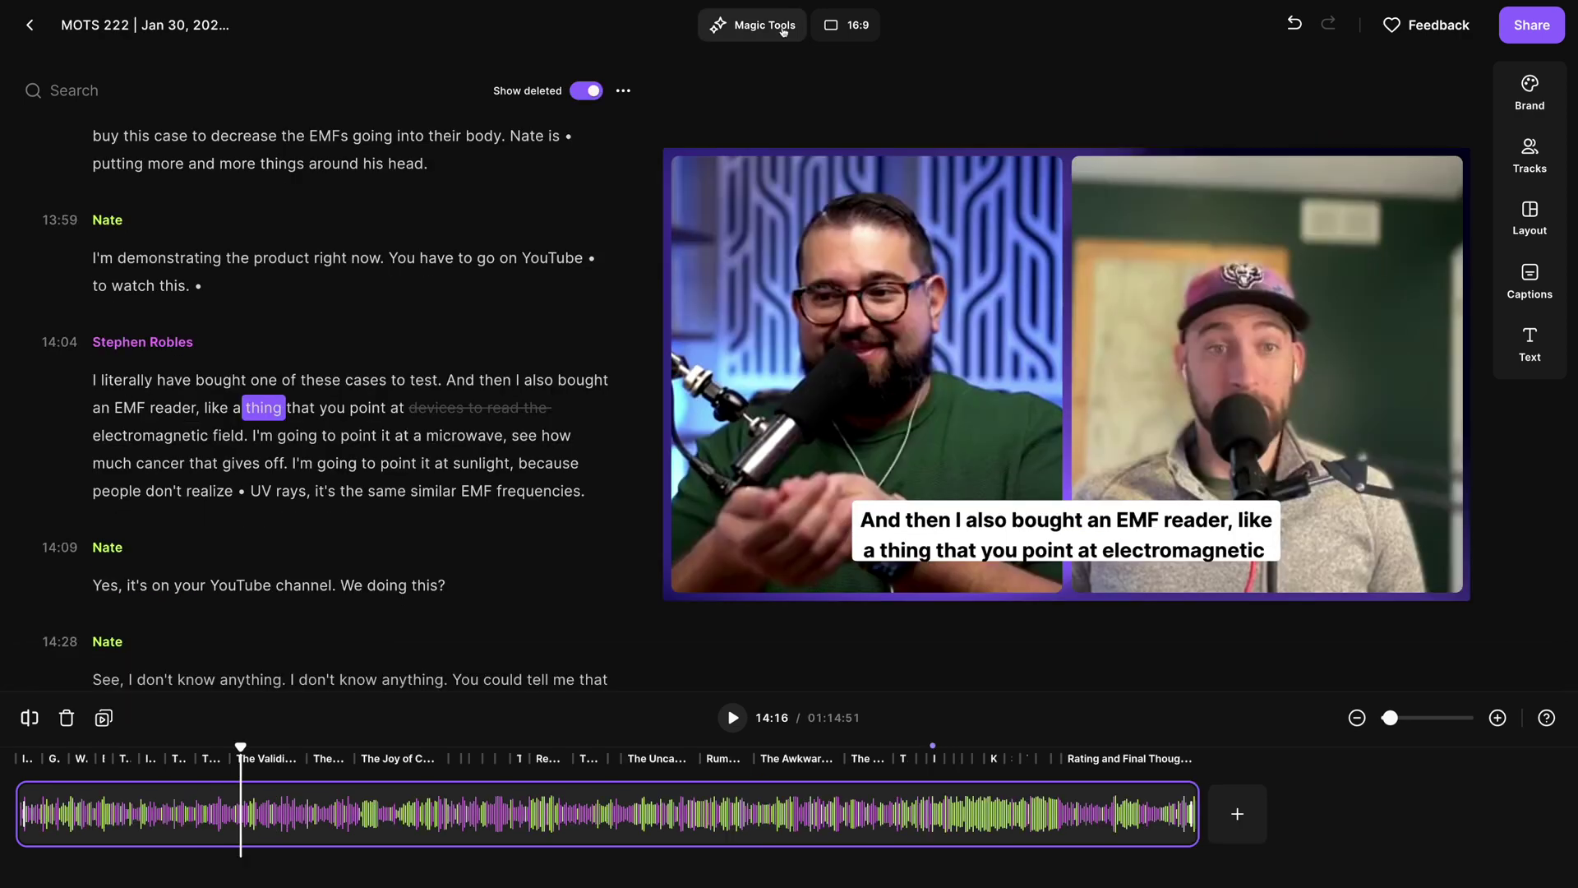
pyautogui.click(784, 32)
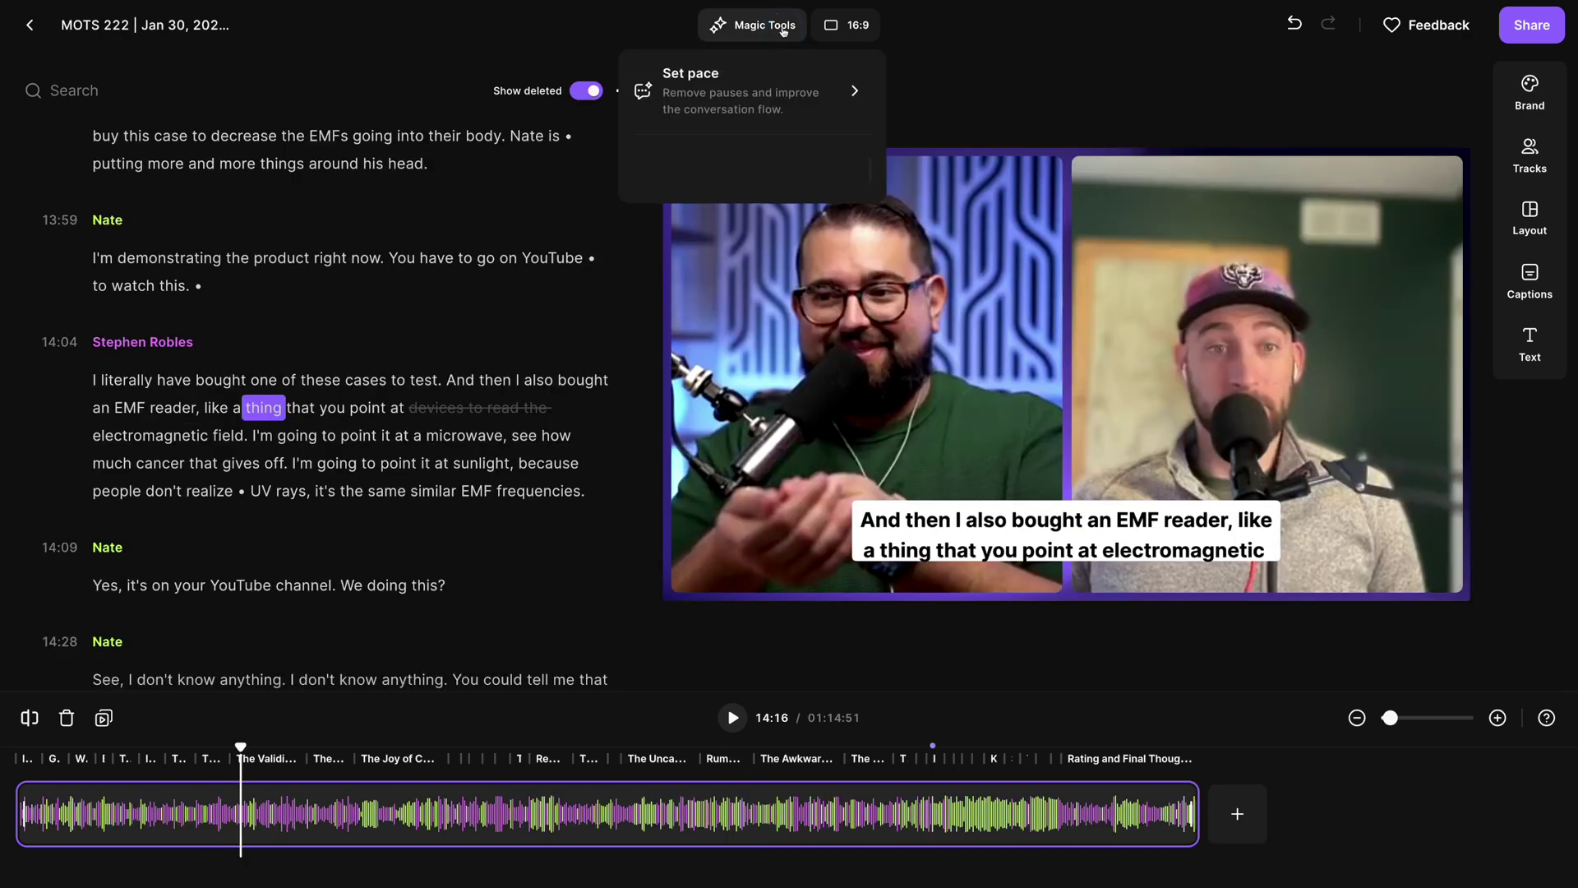
# Step: Set the pace slider to Super fast, removing 429 pauses for a 5m 34s saving
pyautogui.click(836, 85)
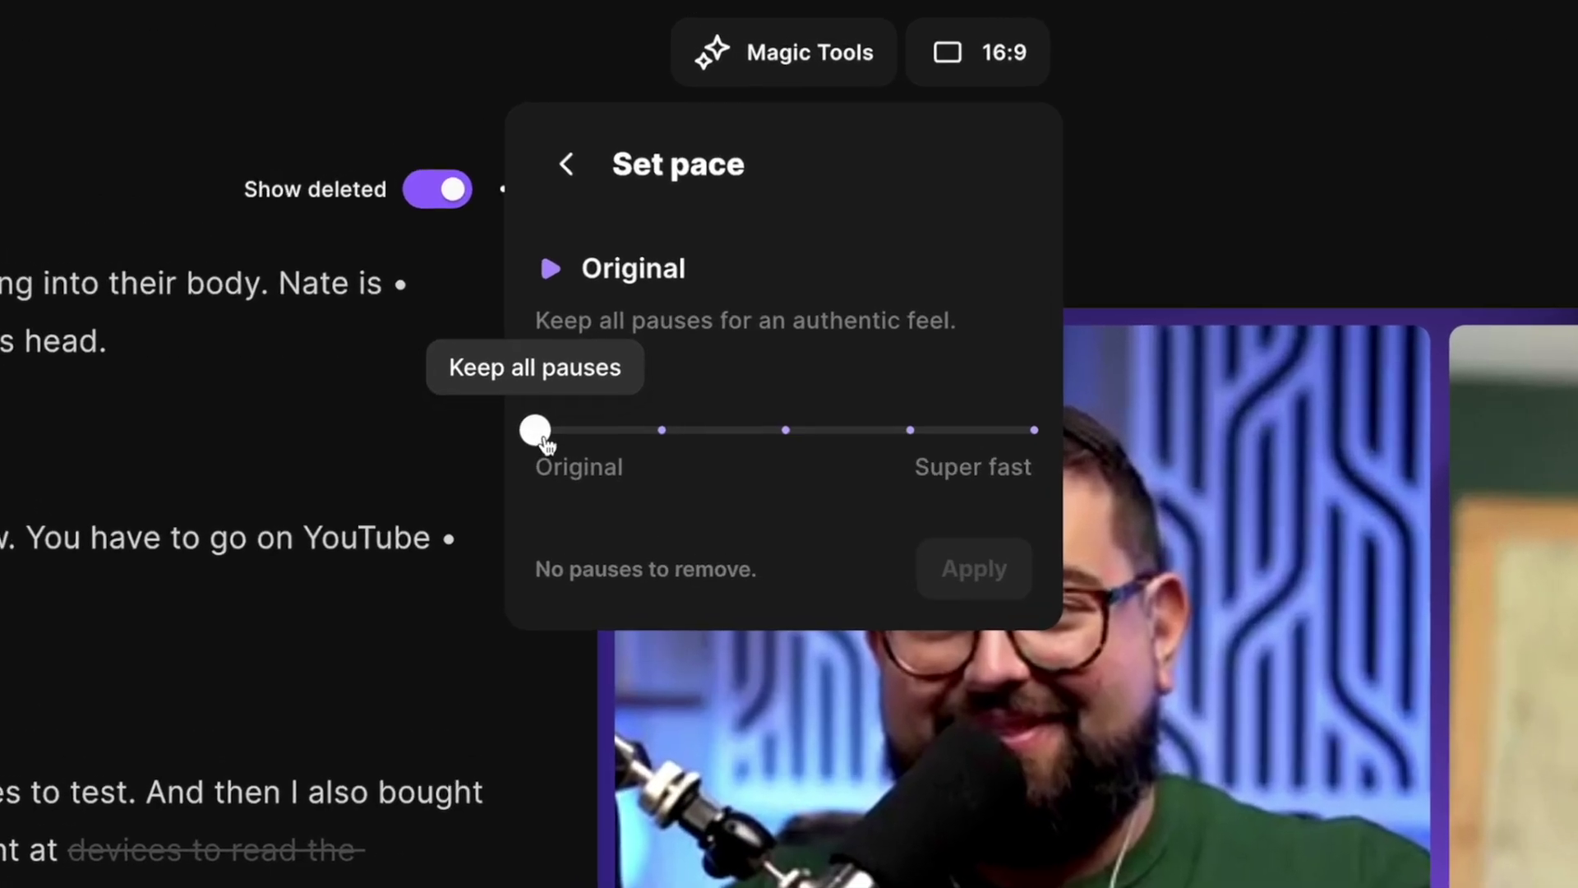
pyautogui.moveTo(546, 444); pyautogui.dragTo(1033, 440)
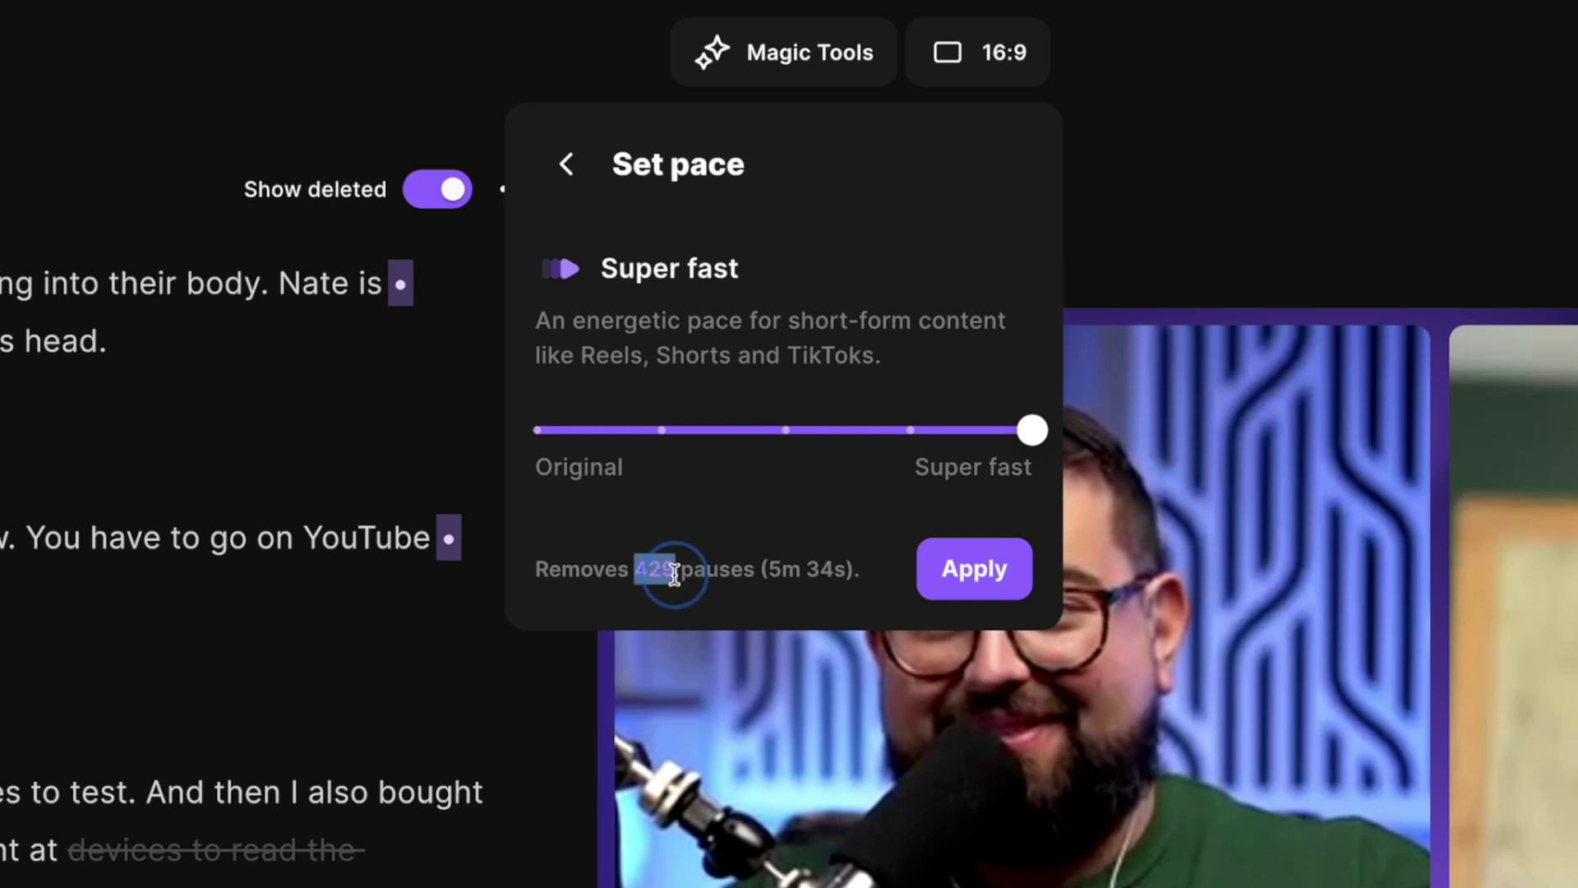
pyautogui.moveTo(768, 568); pyautogui.dragTo(840, 569)
pyautogui.click(853, 564)
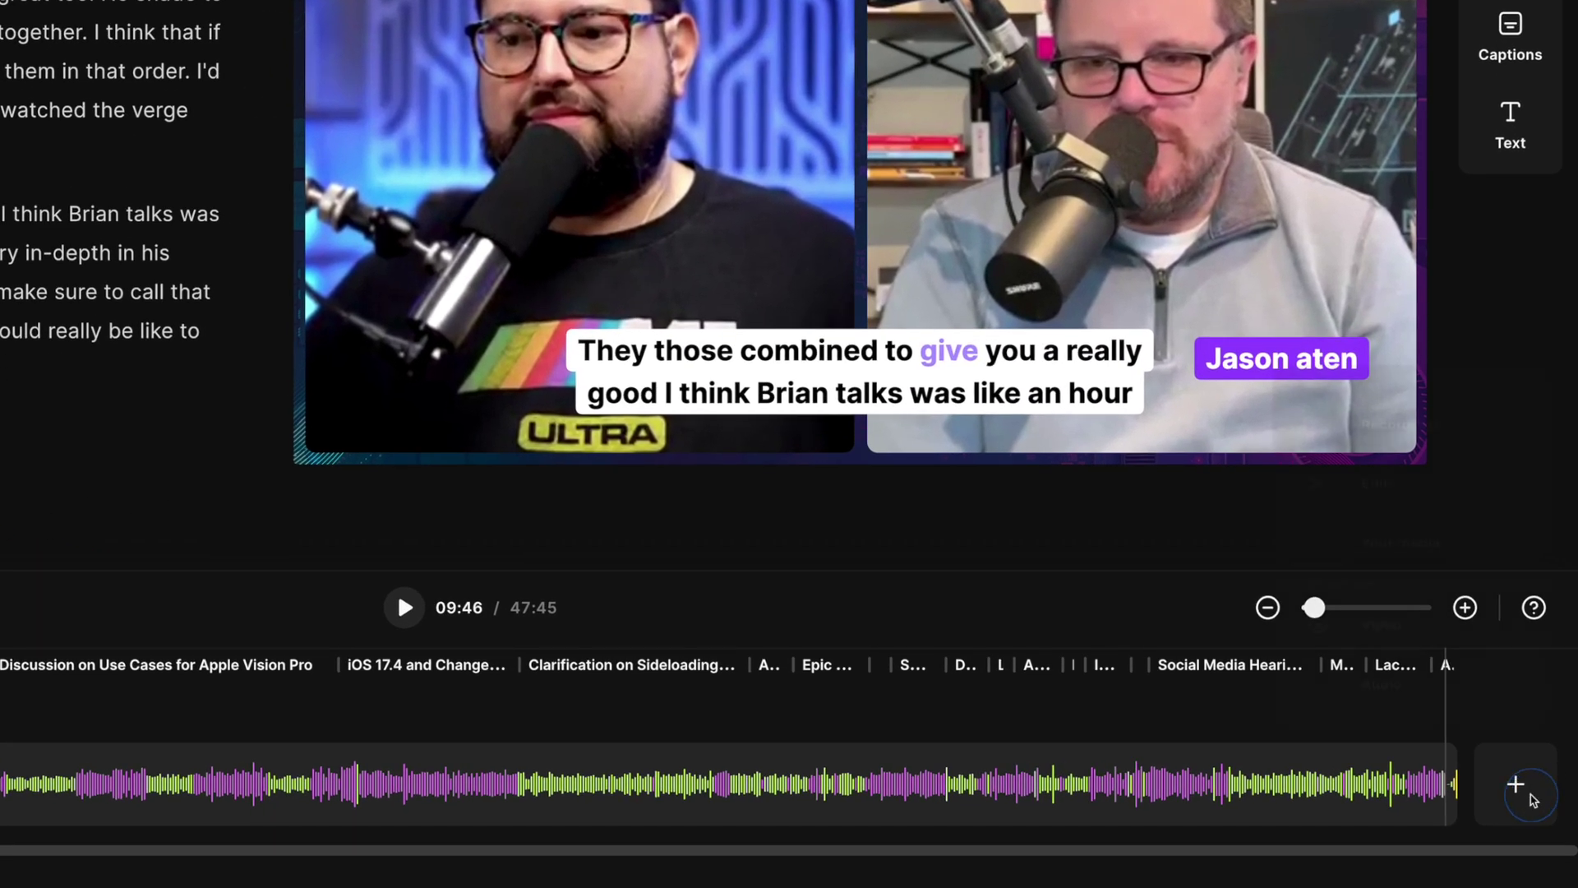
pyautogui.click(1517, 785)
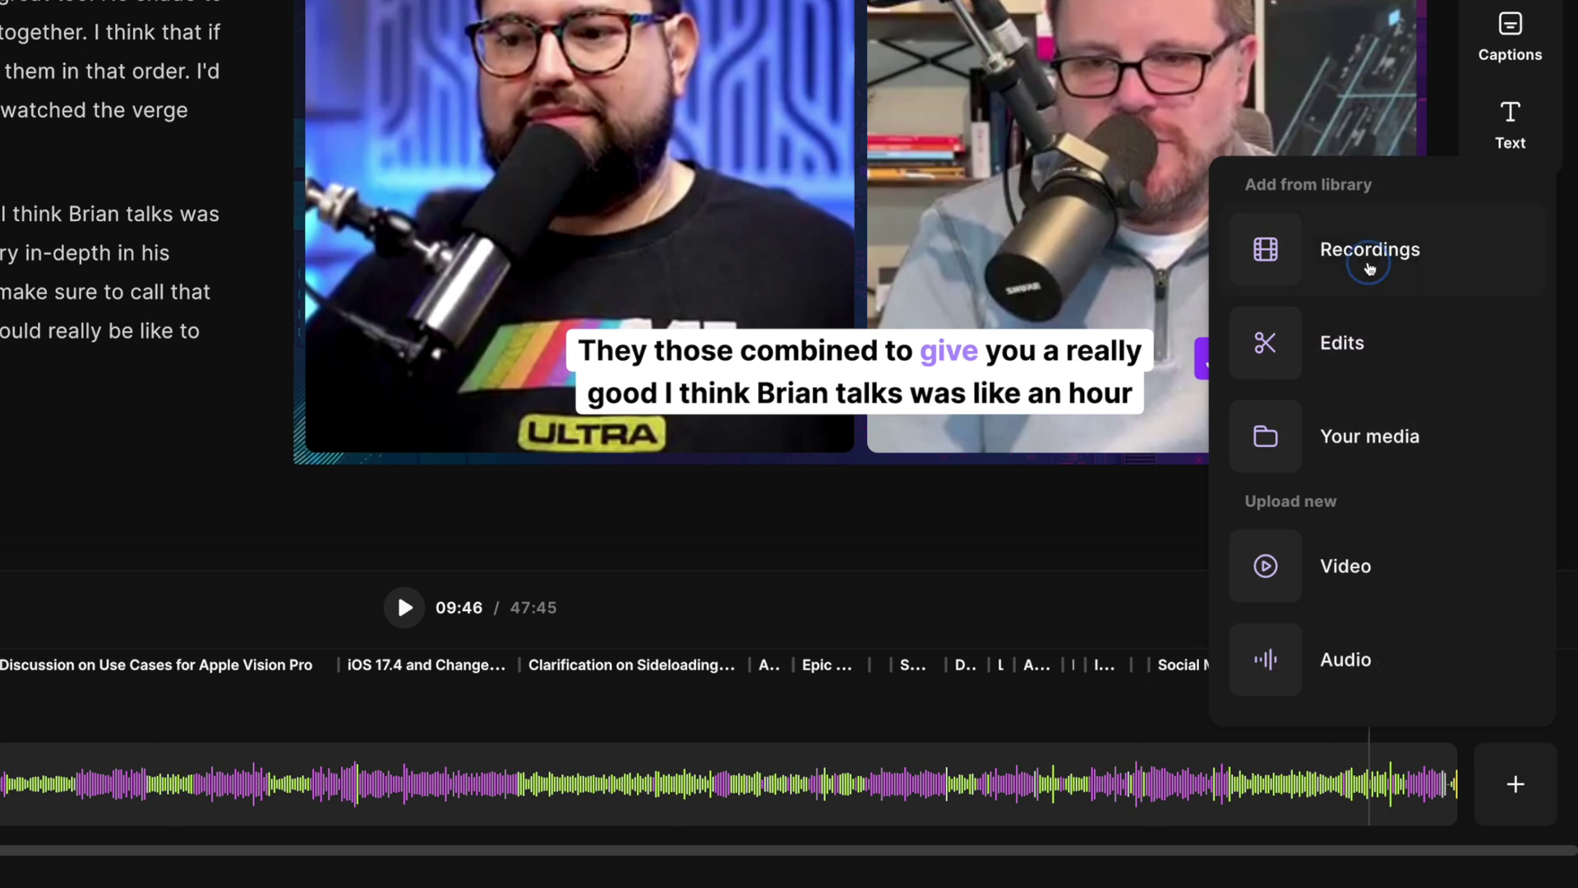
pyautogui.click(1370, 263)
pyautogui.click(1245, 196)
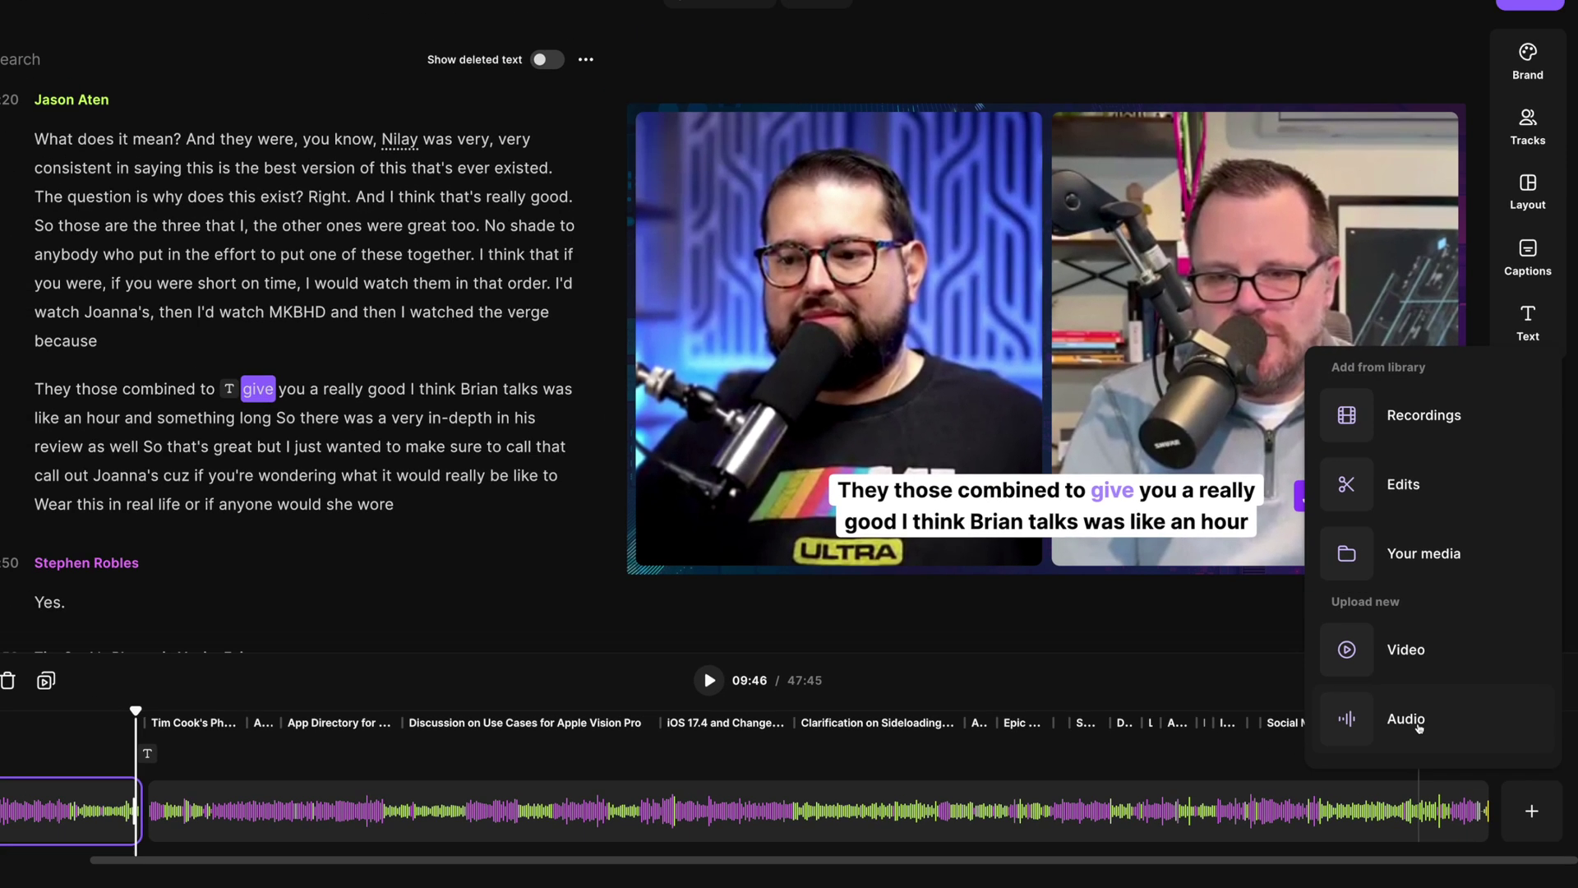
pyautogui.press('Escape')
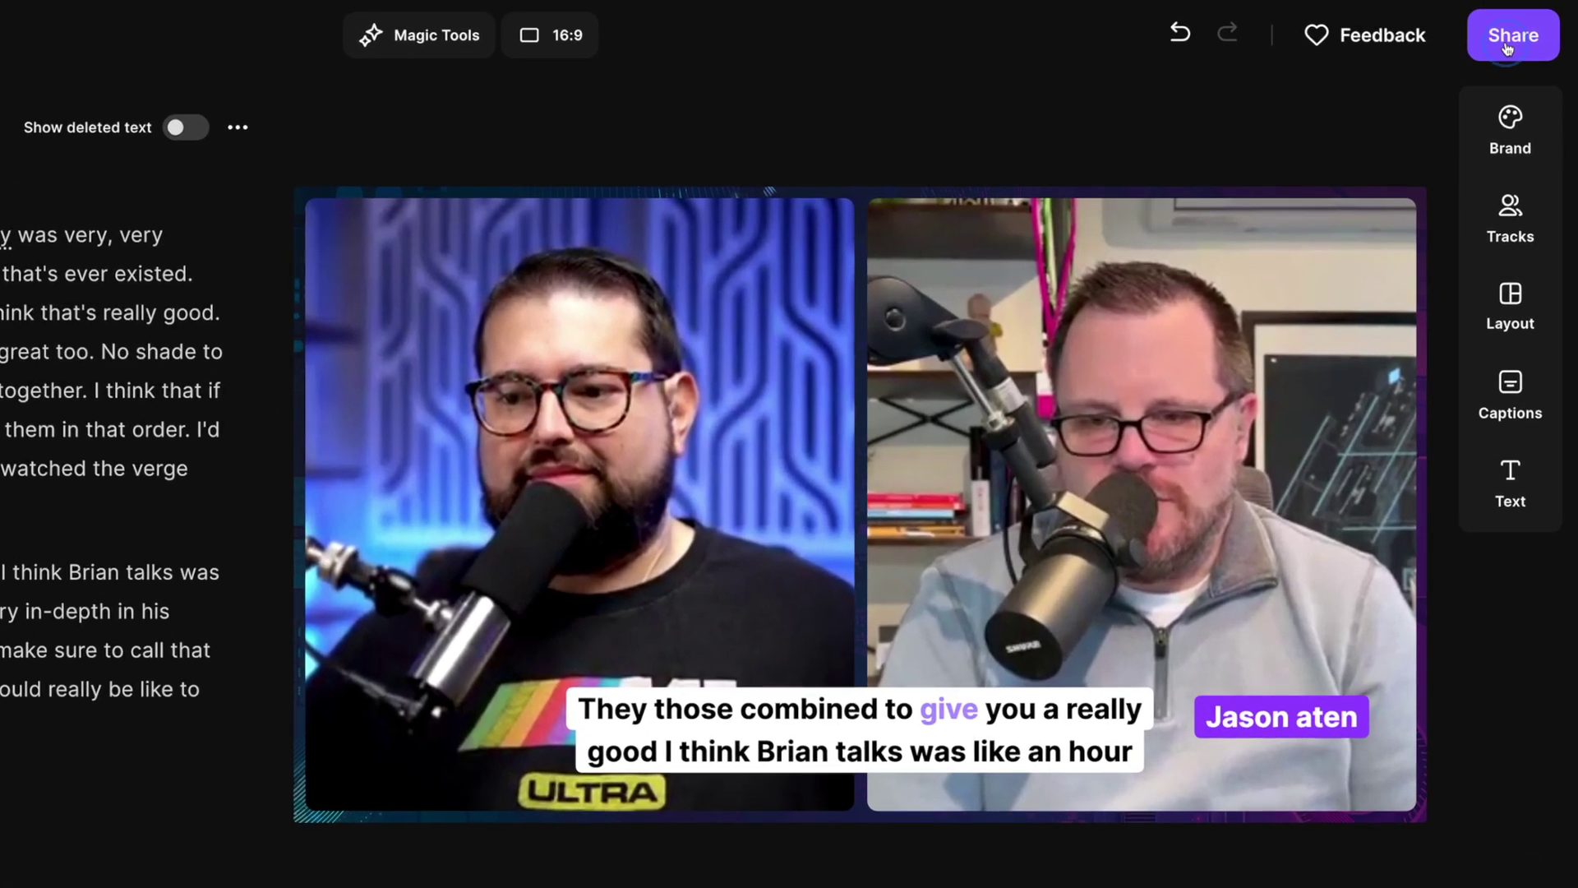
# Step: Export the edit at 2160p 4K with normalized audio, then return to the recording page
pyautogui.click(1527, 35)
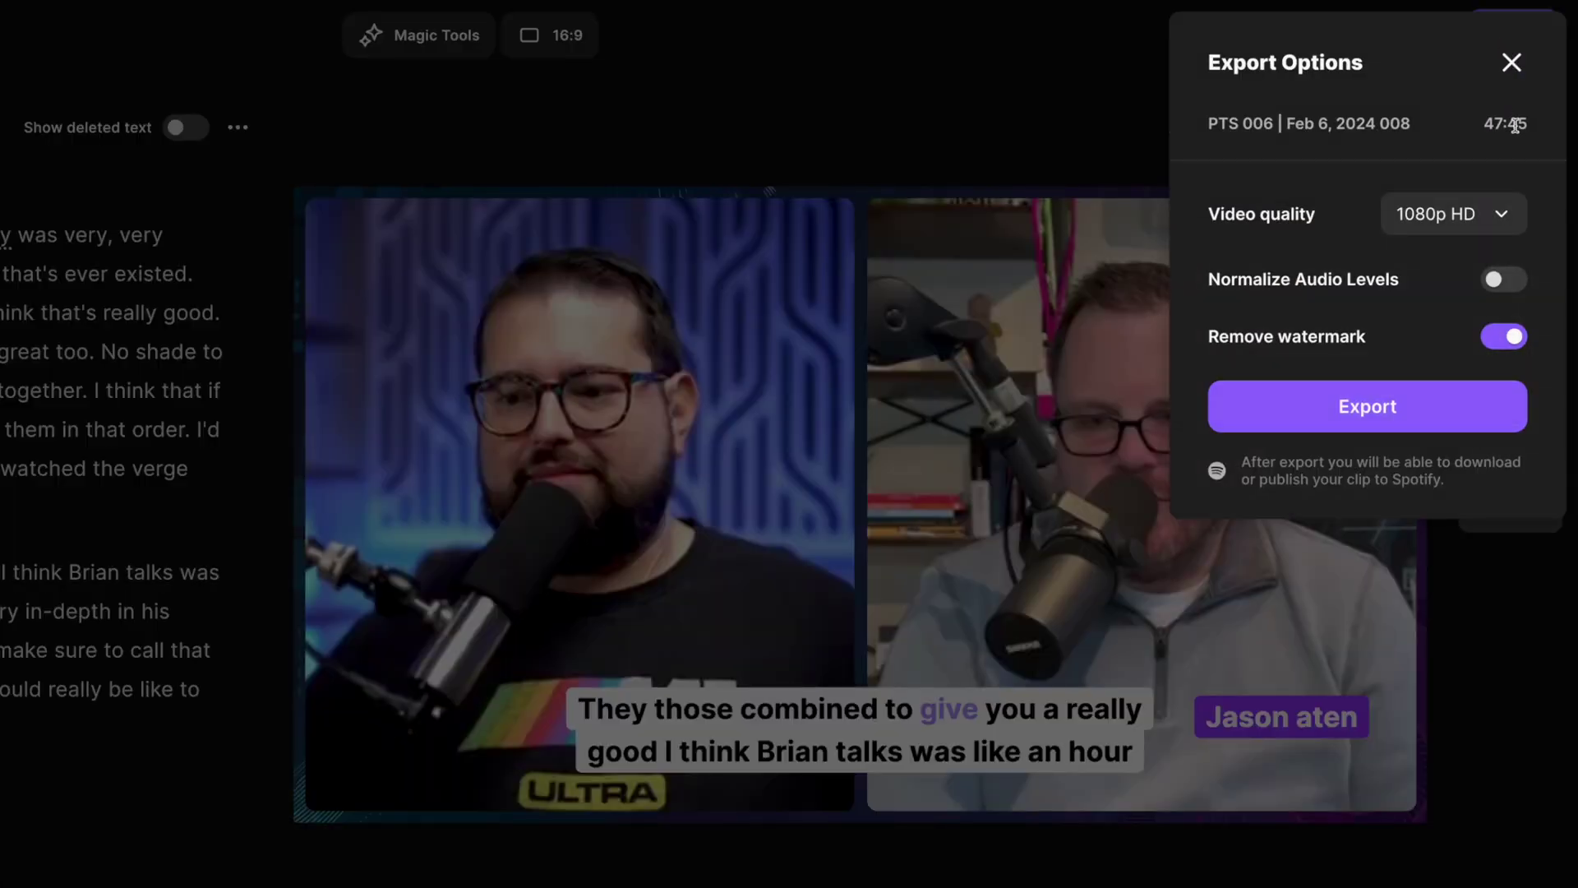
pyautogui.click(1475, 215)
pyautogui.click(1444, 398)
pyautogui.click(1528, 279)
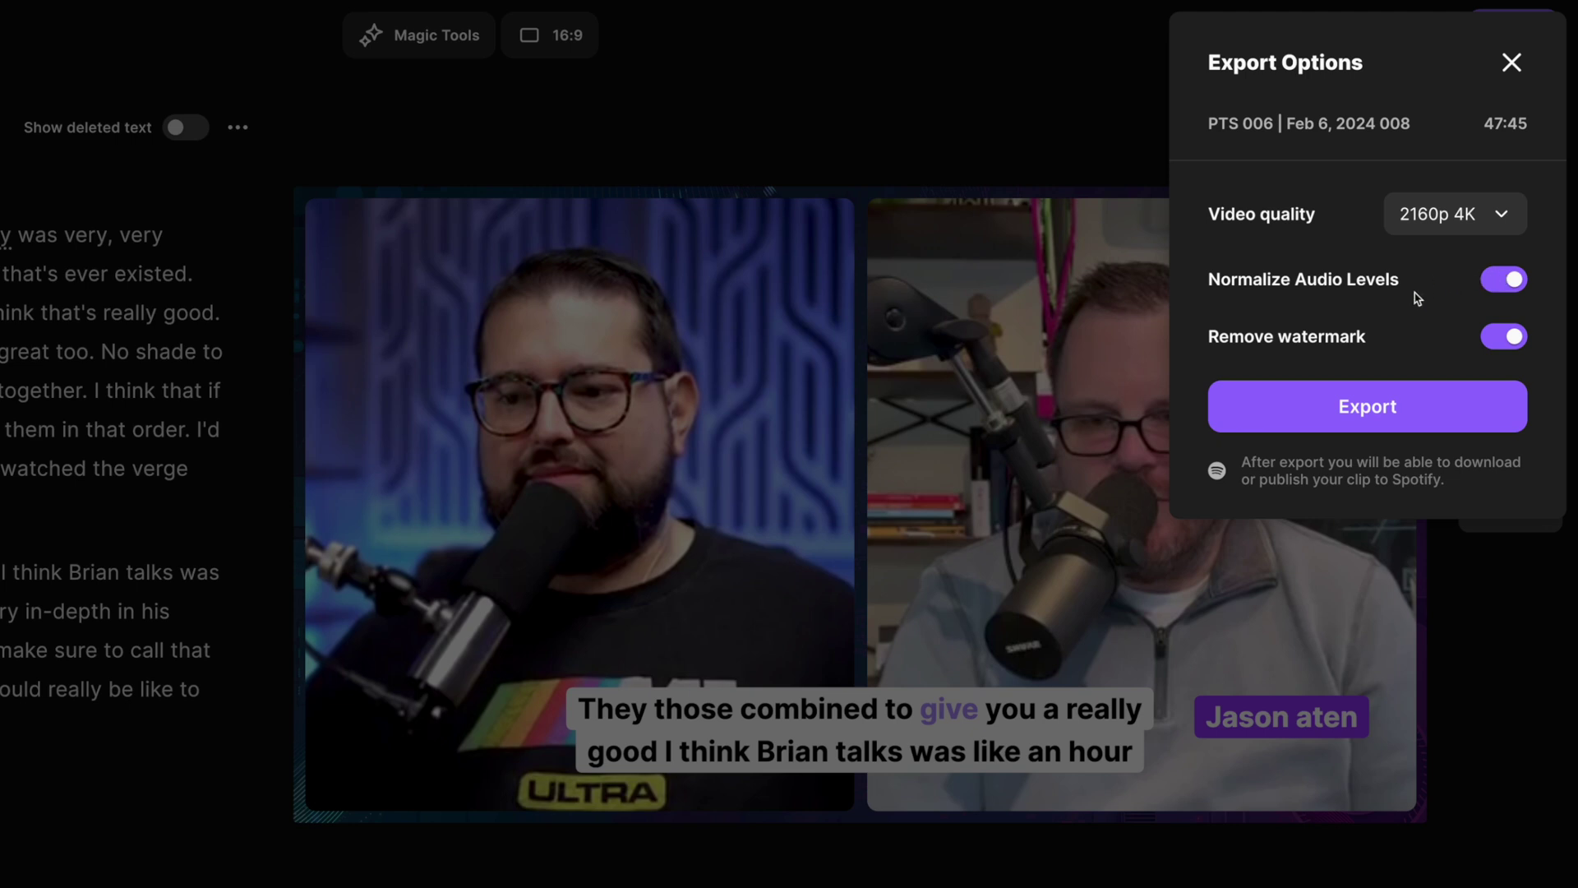
pyautogui.click(1369, 418)
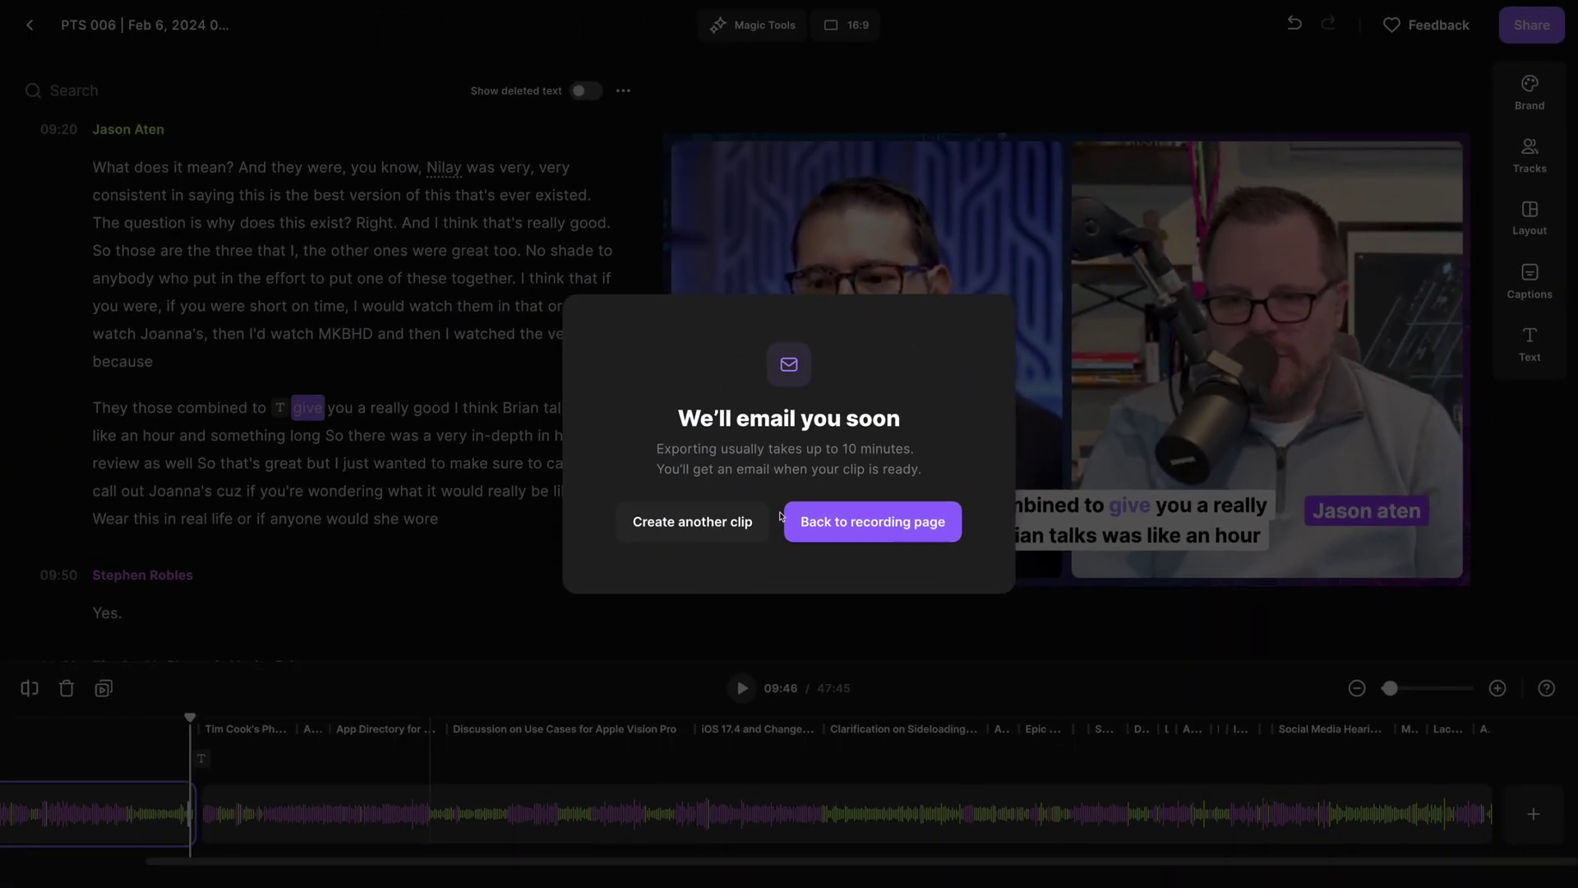
pyautogui.click(869, 525)
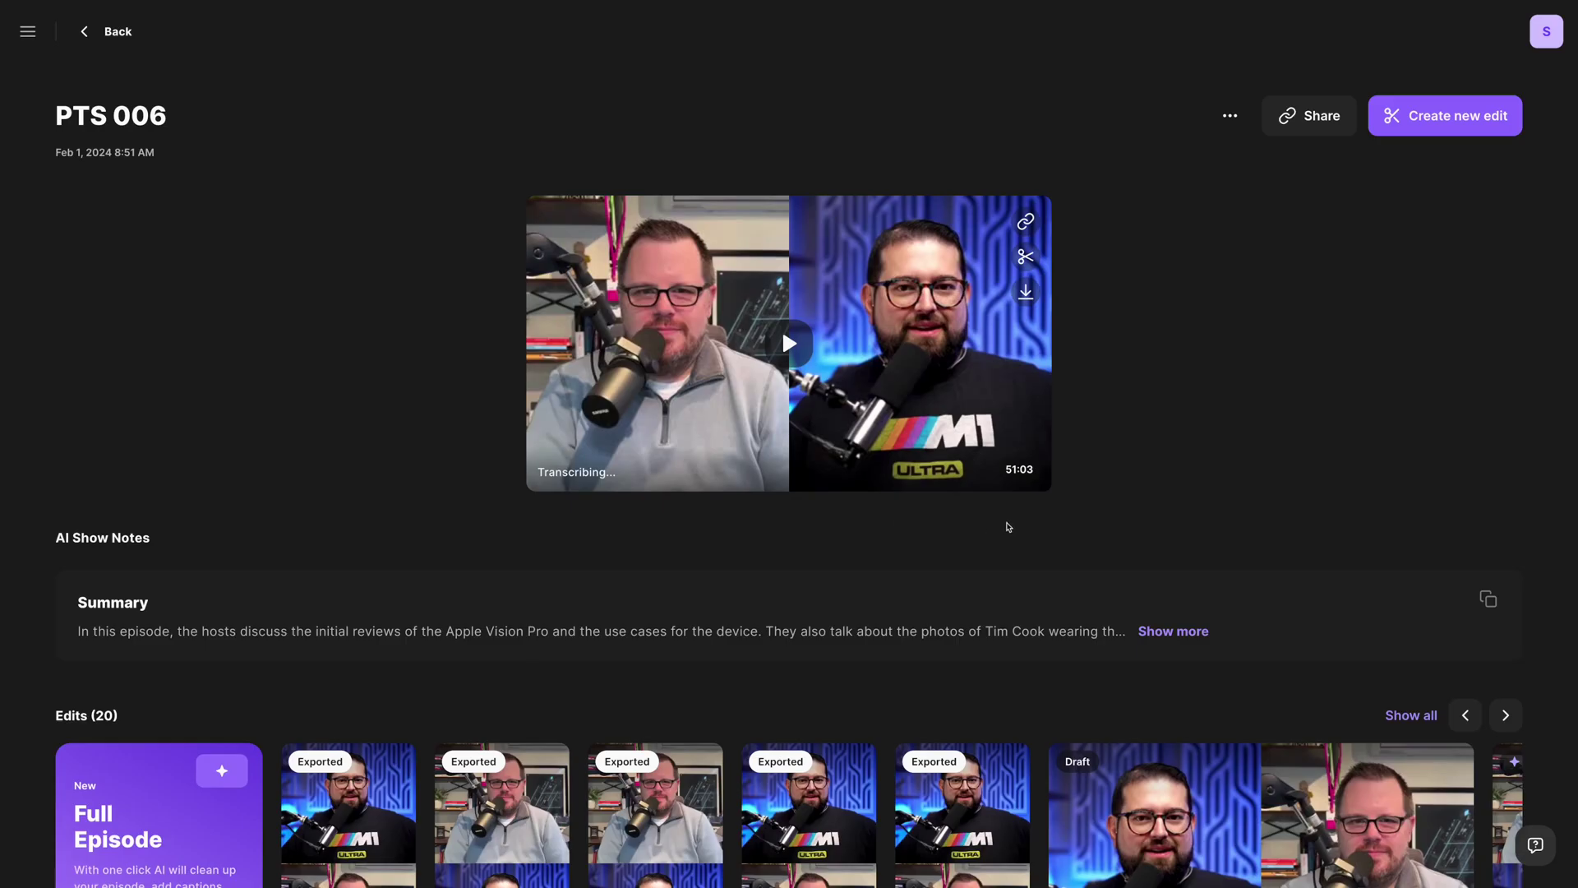
# Step: In the PTS 006 Clips edit, hide the host's two tracks and the co-host's track
pyautogui.scroll(-4, 782, 329)
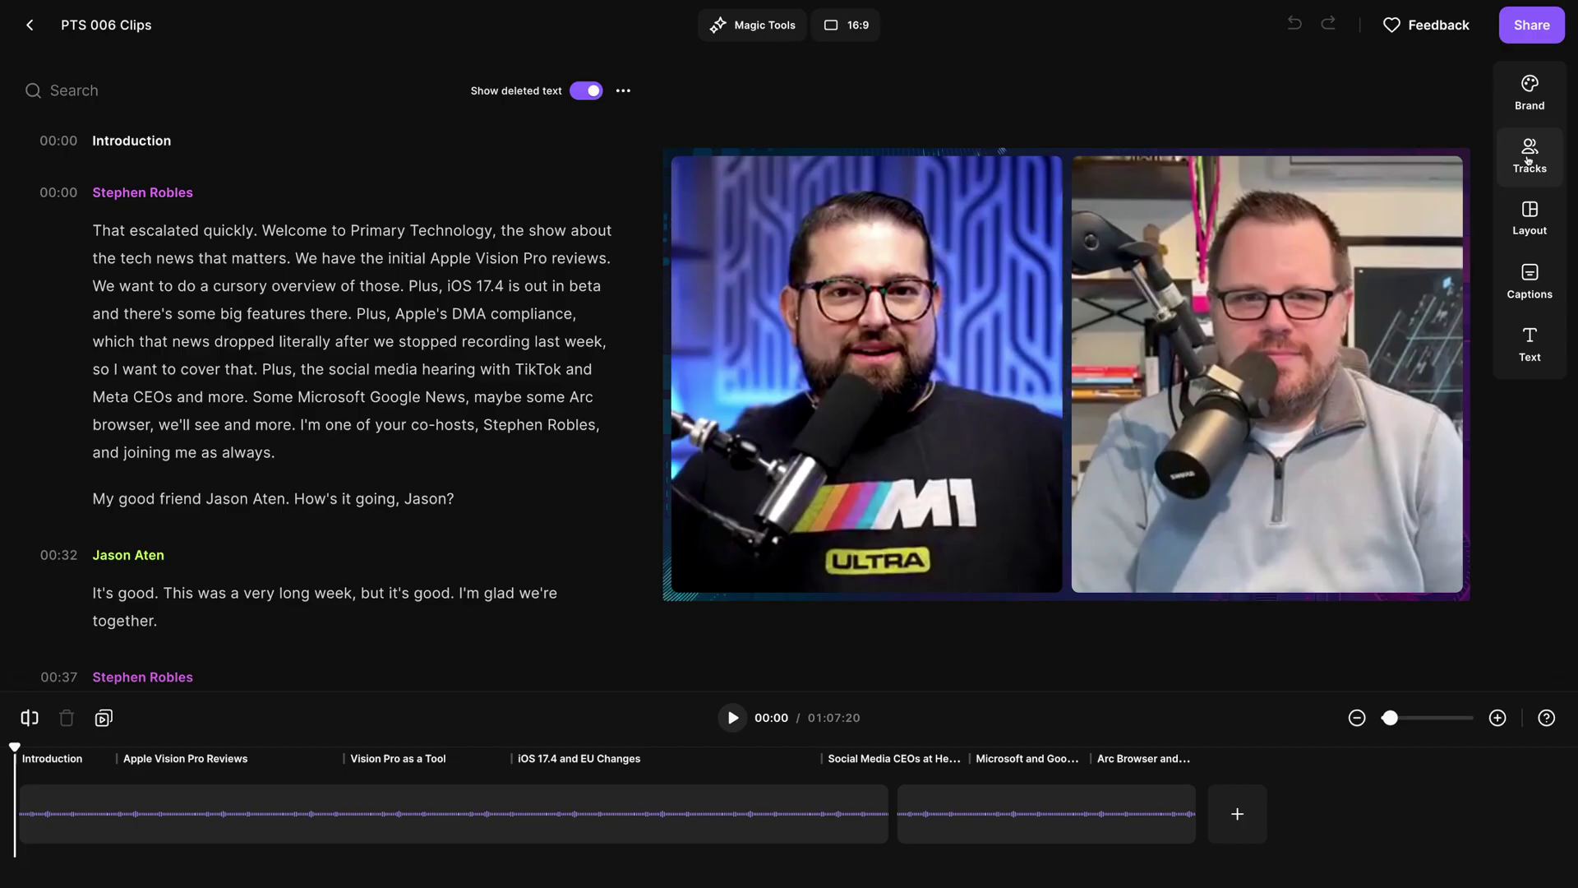
pyautogui.click(1528, 160)
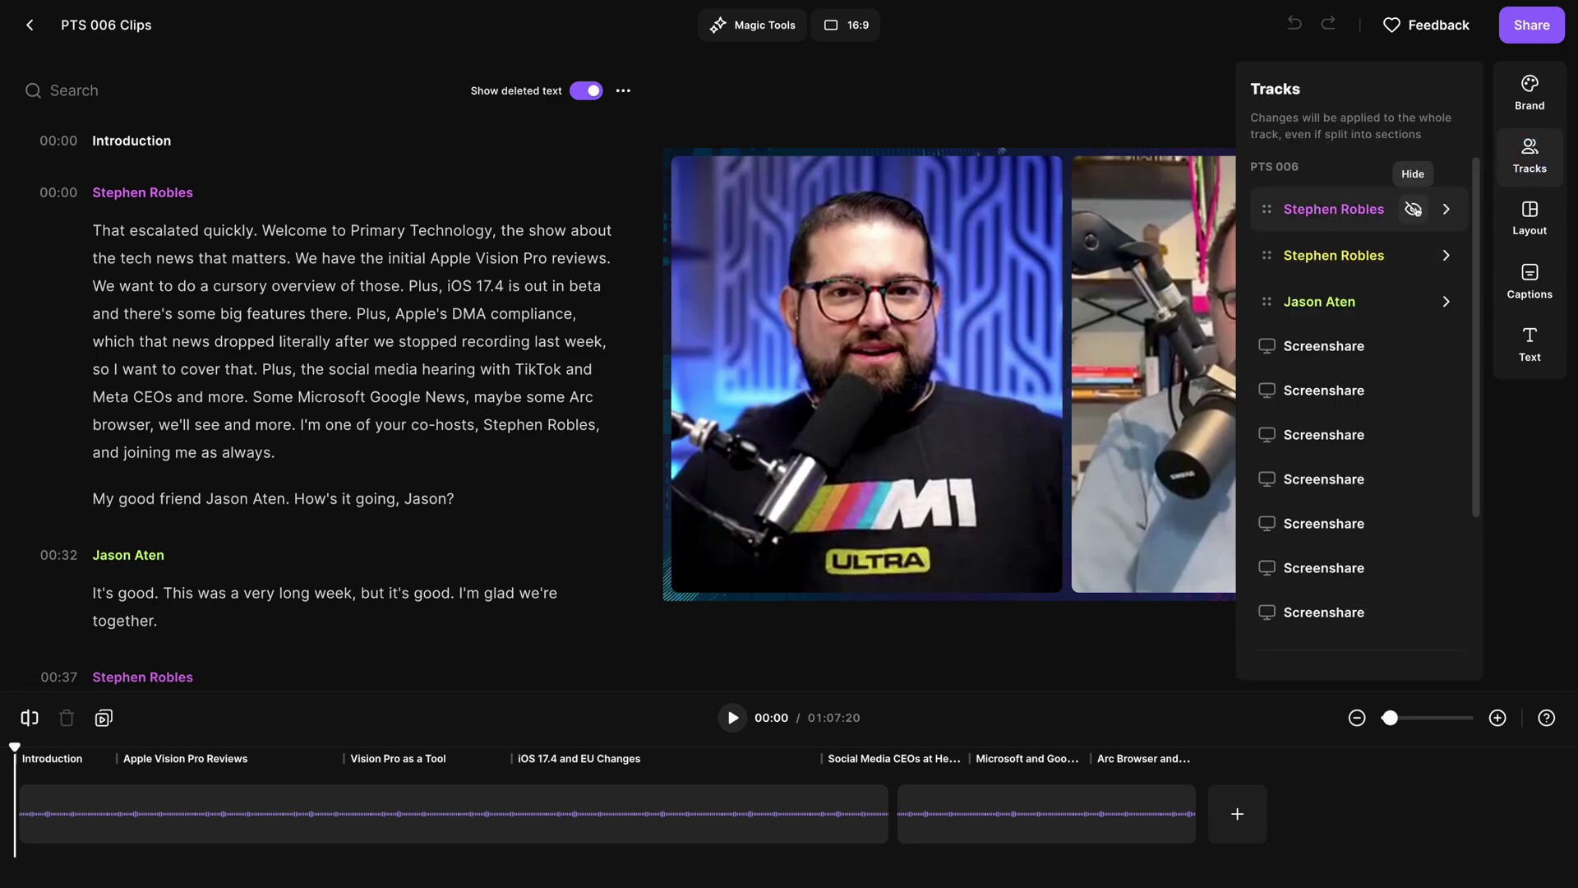
pyautogui.click(1414, 209)
pyautogui.click(1411, 255)
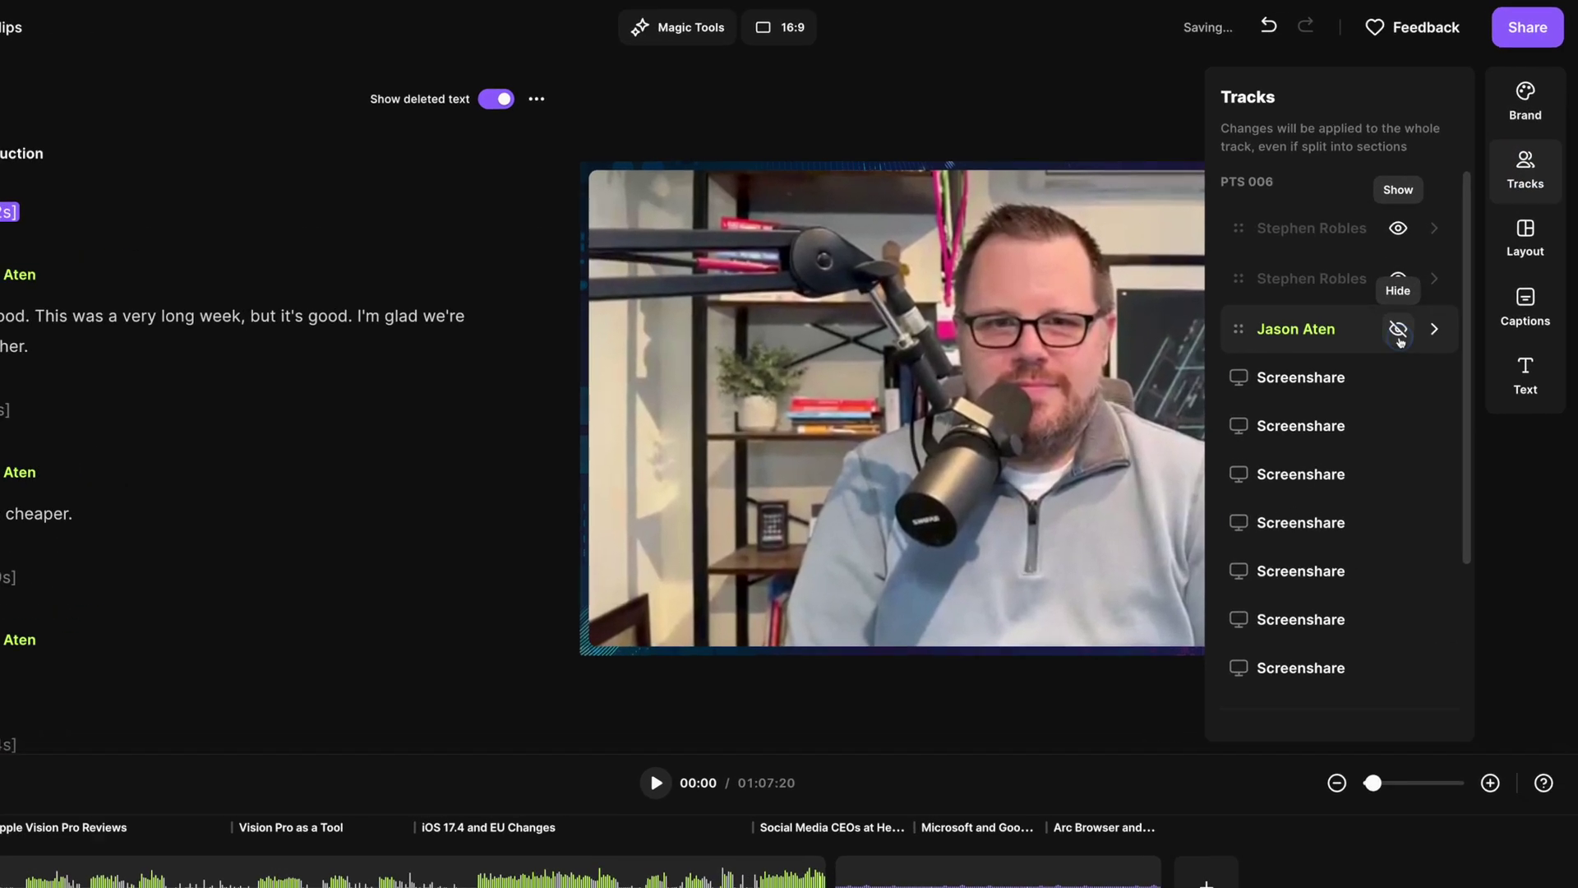
pyautogui.click(1412, 301)
# Step: In the PTS 006 Clips export options, change audio quality from WAV HD to MP3 and enable Normalize Audio Levels
pyautogui.click(1509, 35)
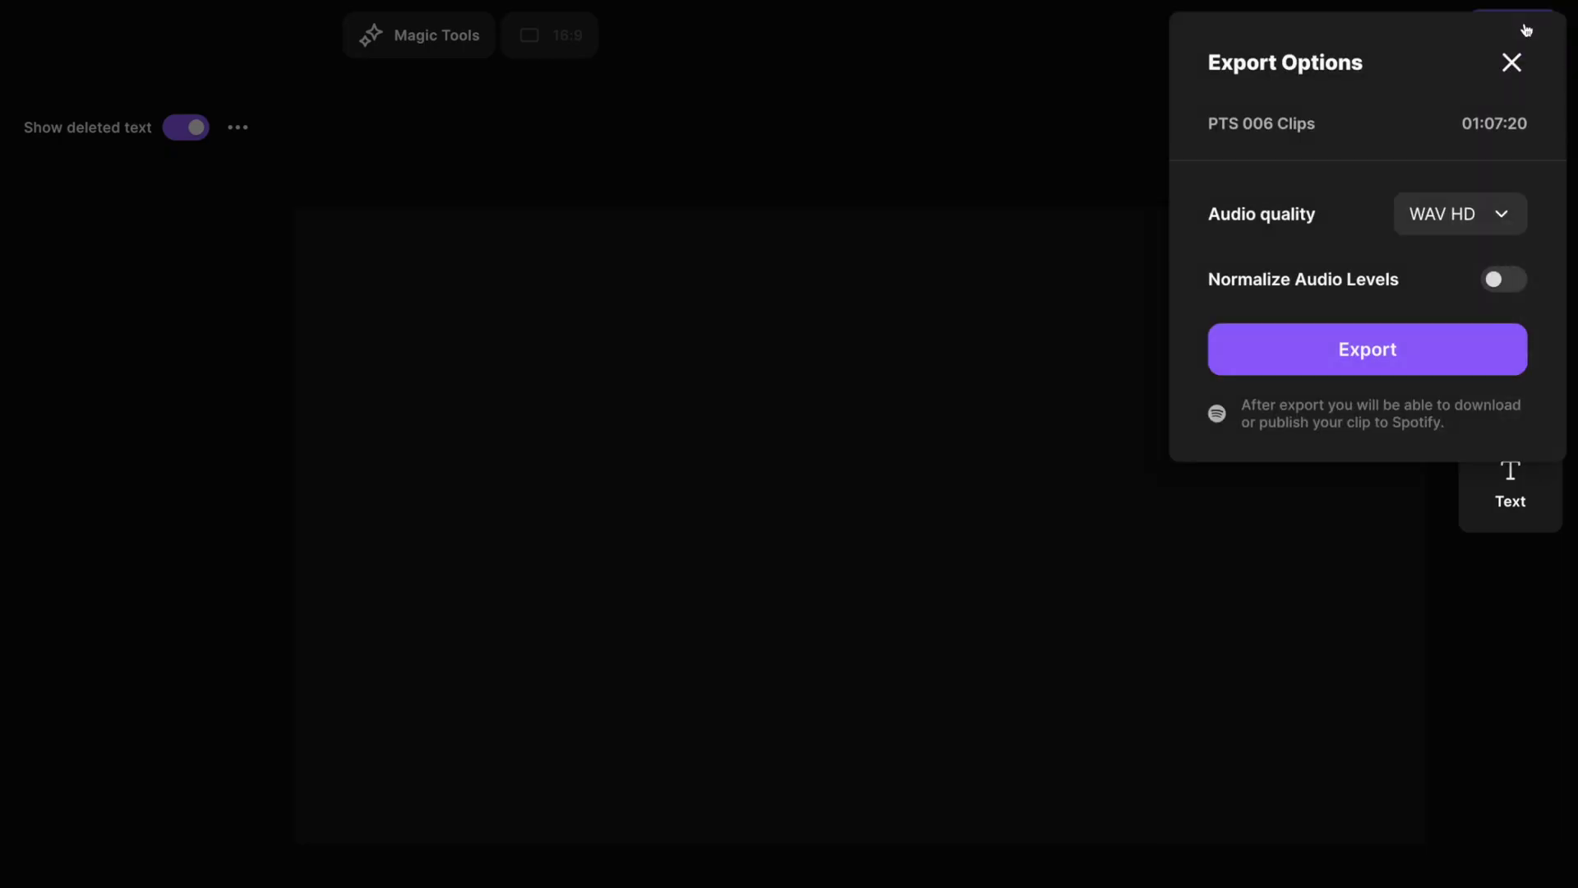
pyautogui.click(1462, 218)
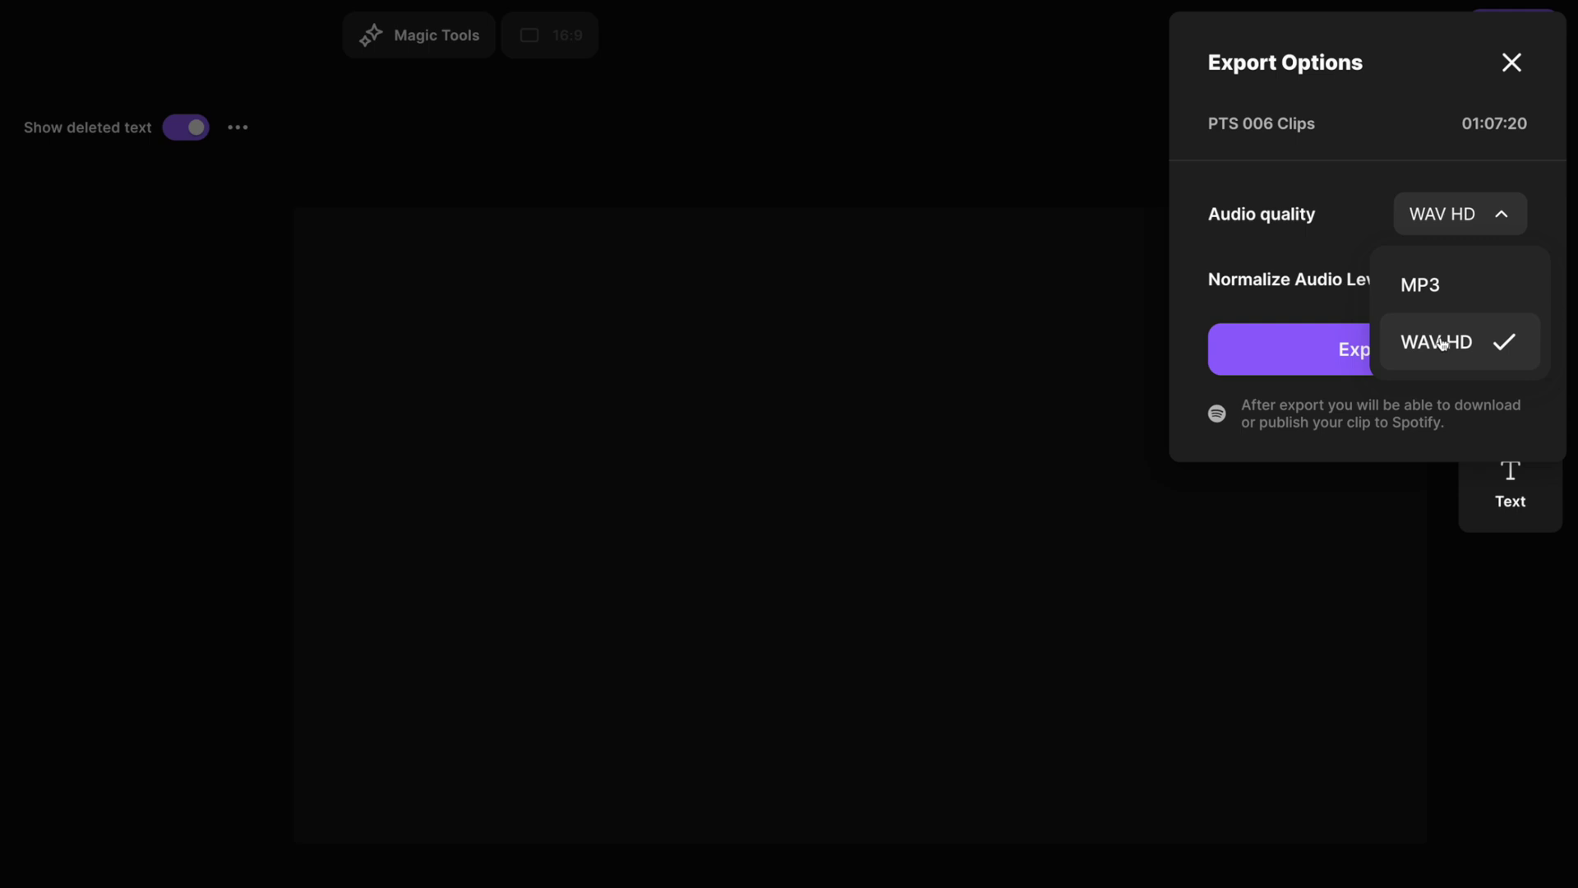
pyautogui.click(1412, 284)
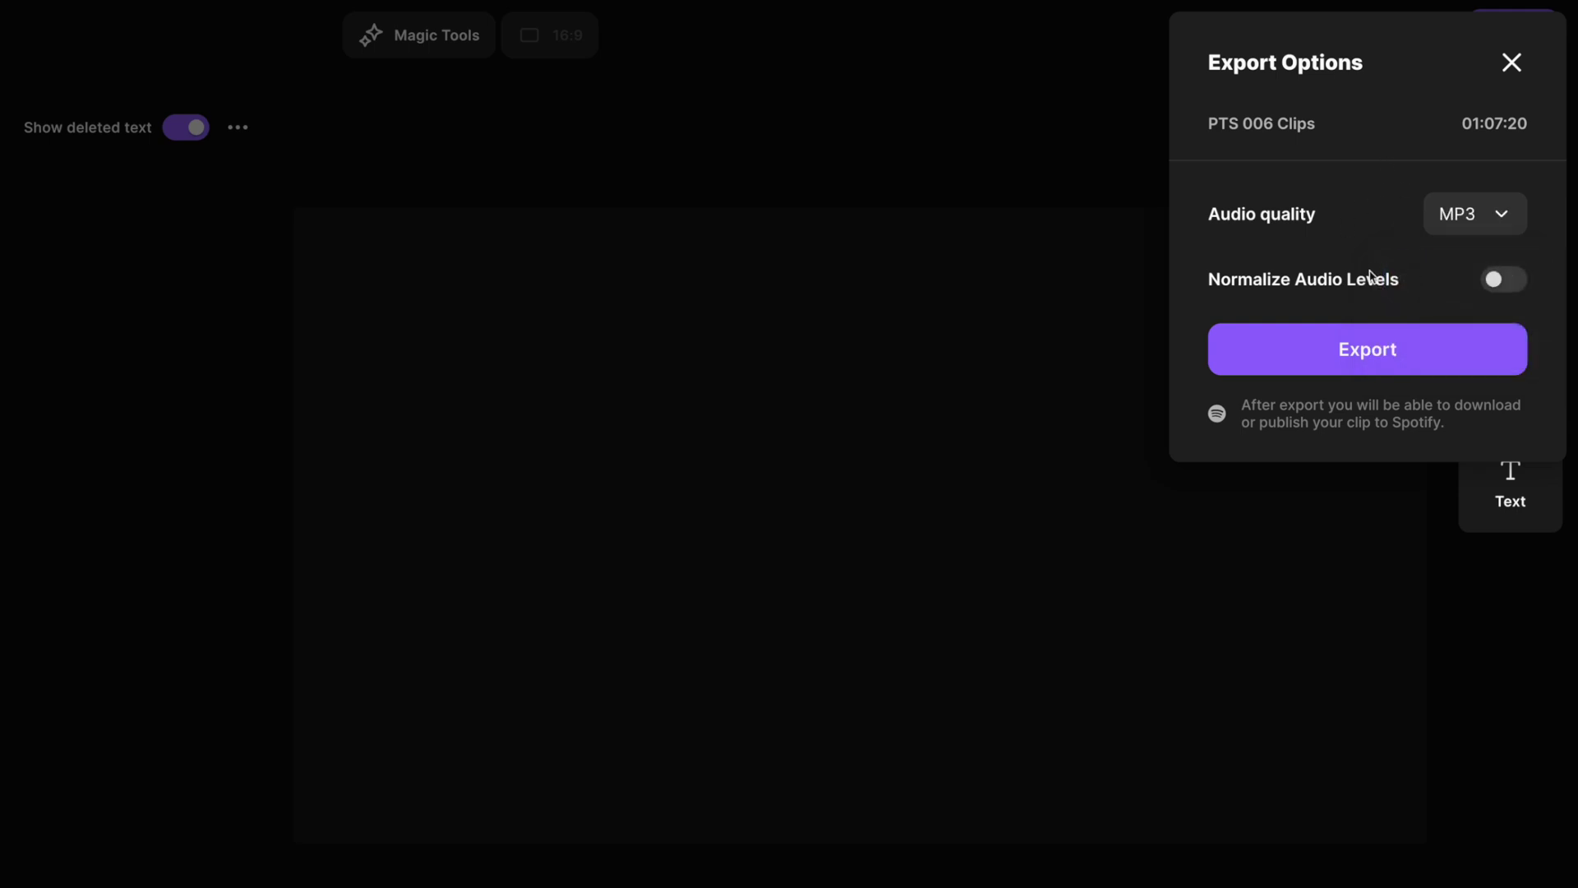
pyautogui.click(1508, 284)
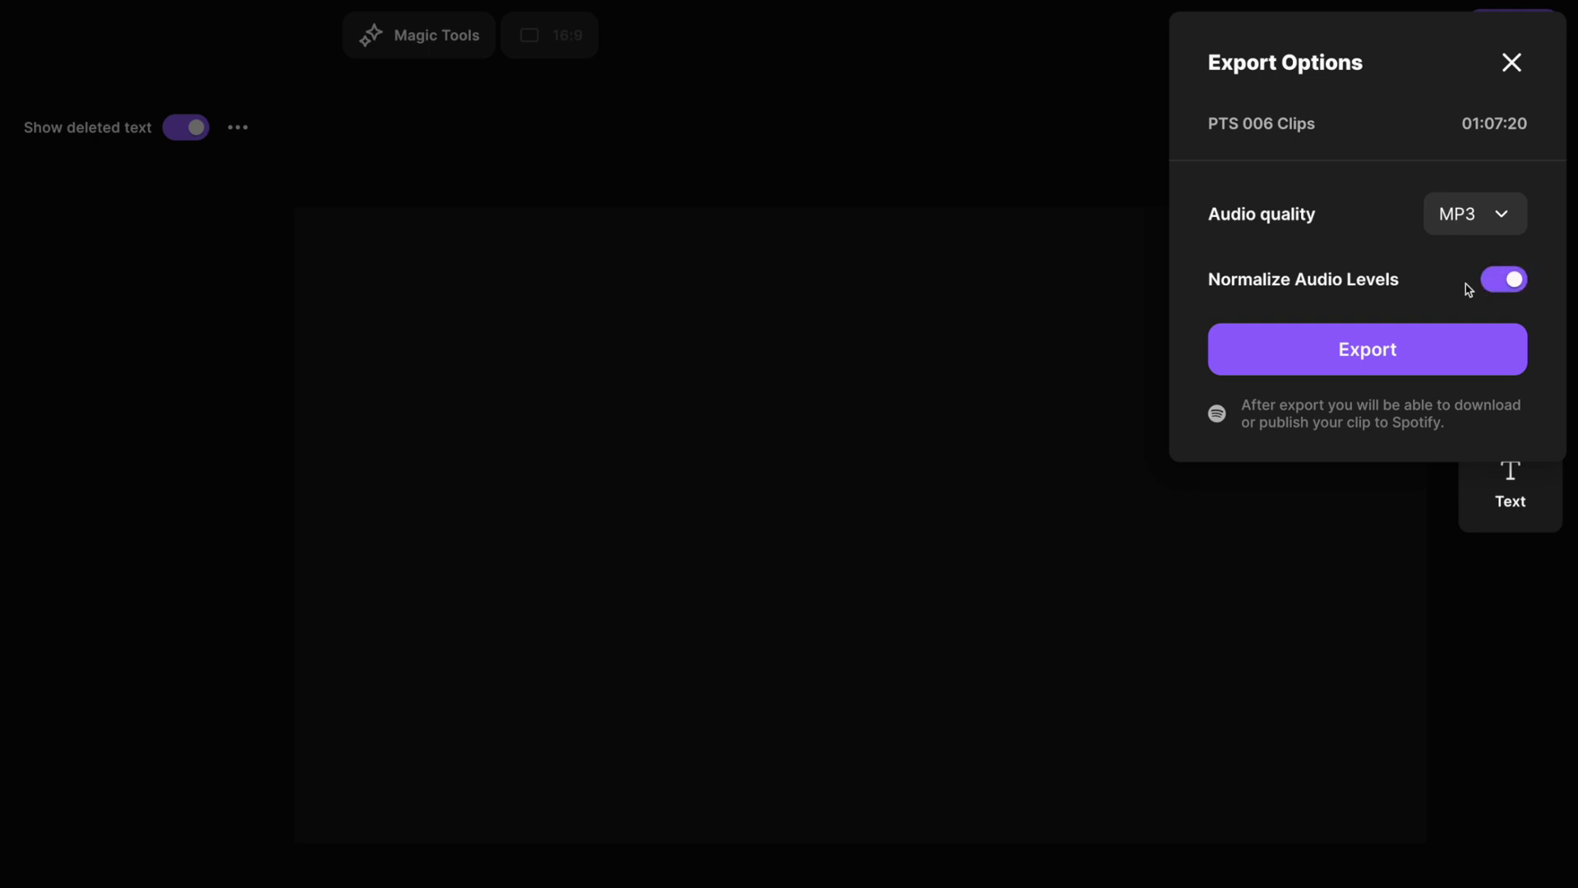